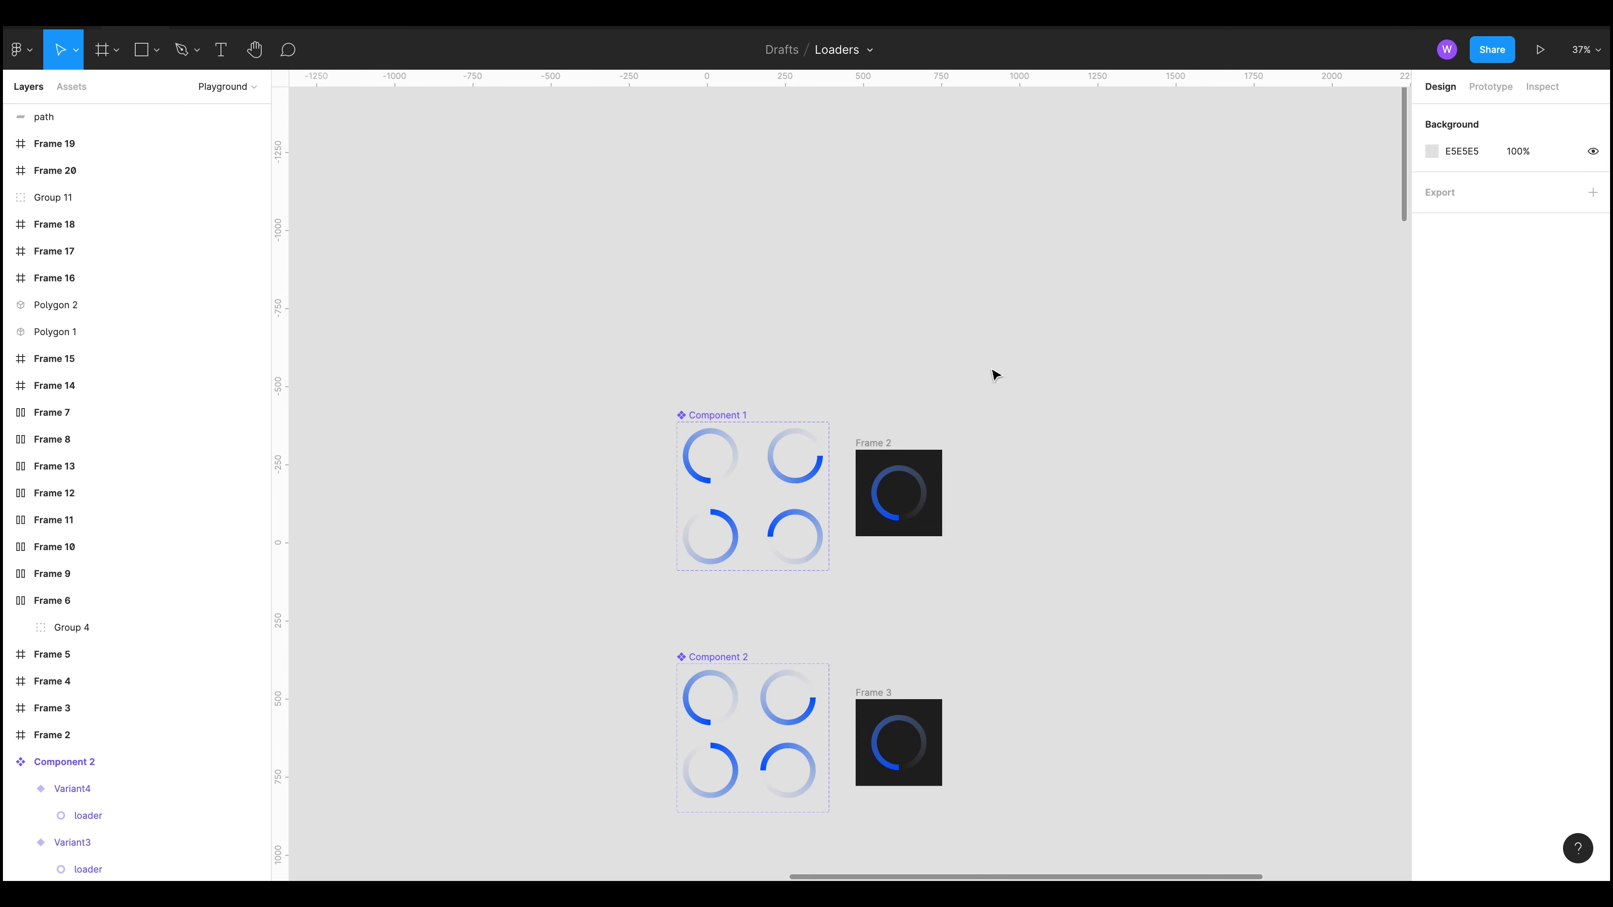
Step: Survey the canvas's loader components and frames by panning and zooming around them
left_click_drag(1023, 450, 1056, 413)
scroll(1076, 447, "down", 2)
left_click_drag(1104, 569, 937, 323)
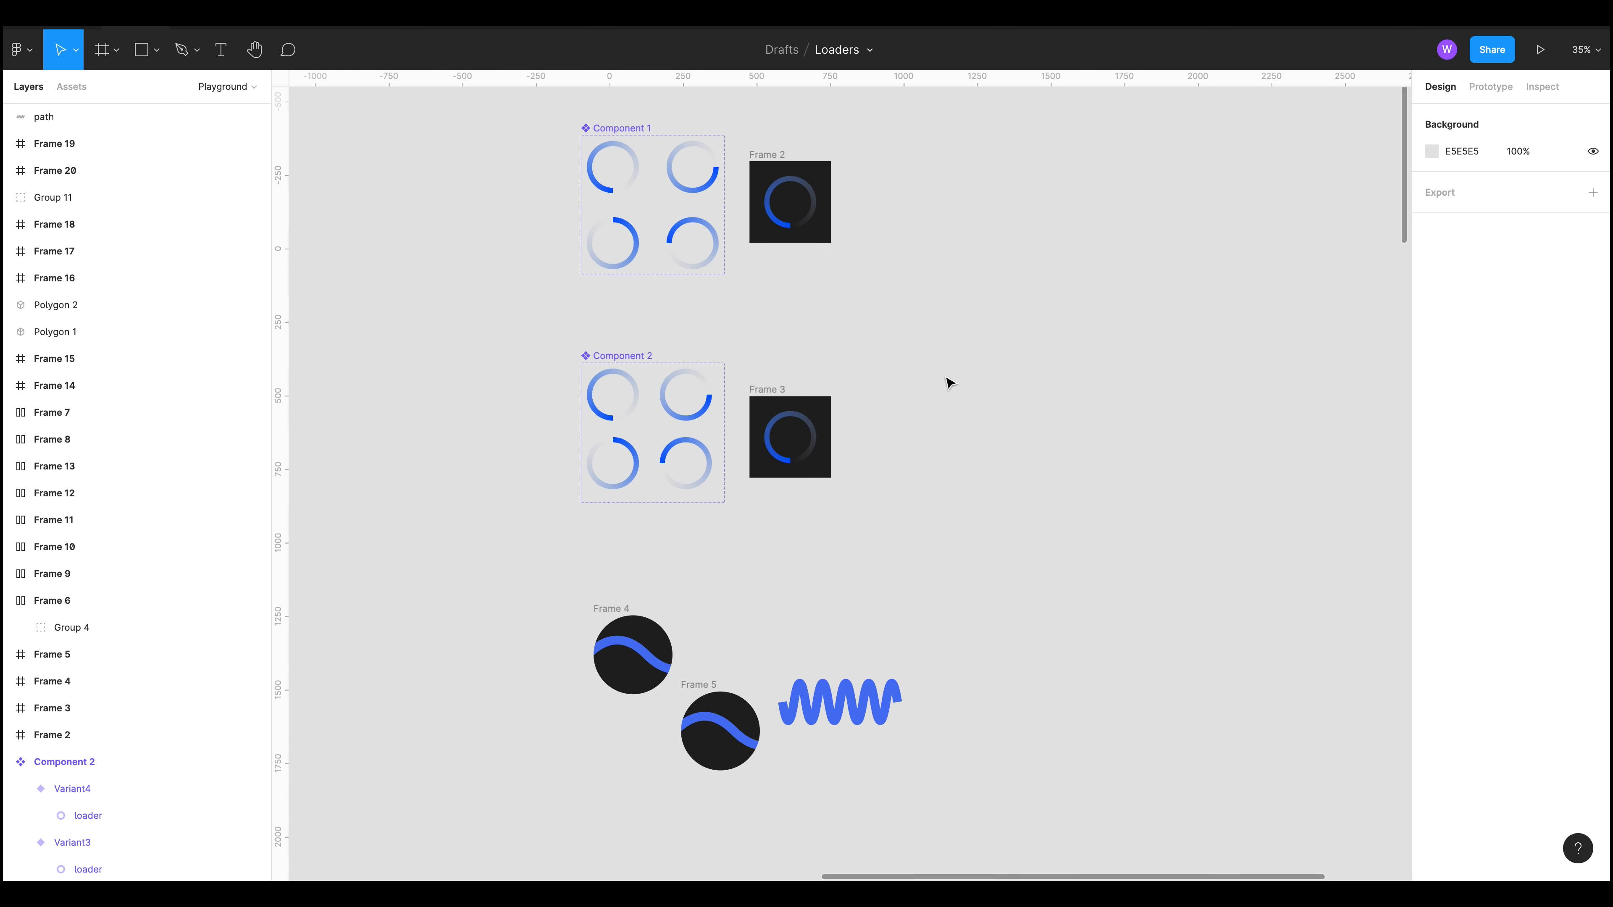
scroll(949, 414, "down", 5)
left_click_drag(1059, 615, 1019, 546)
scroll(1010, 556, "up", 2)
scroll(869, 486, "up", 10)
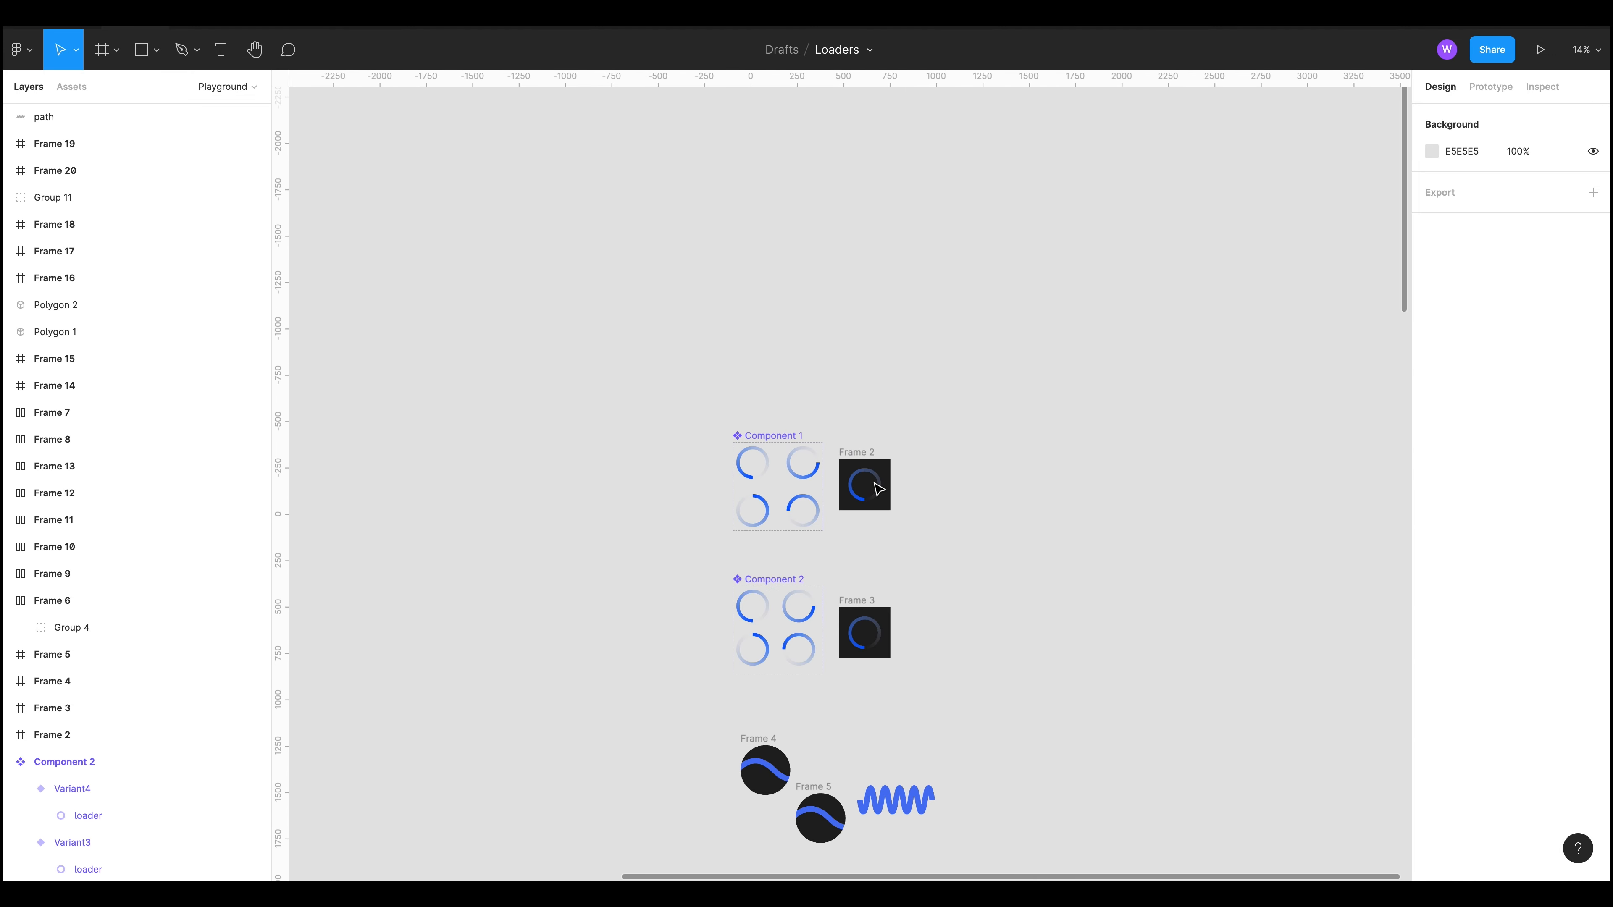
left_click_drag(1060, 596, 1189, 632)
scroll(1024, 648, "up", 1)
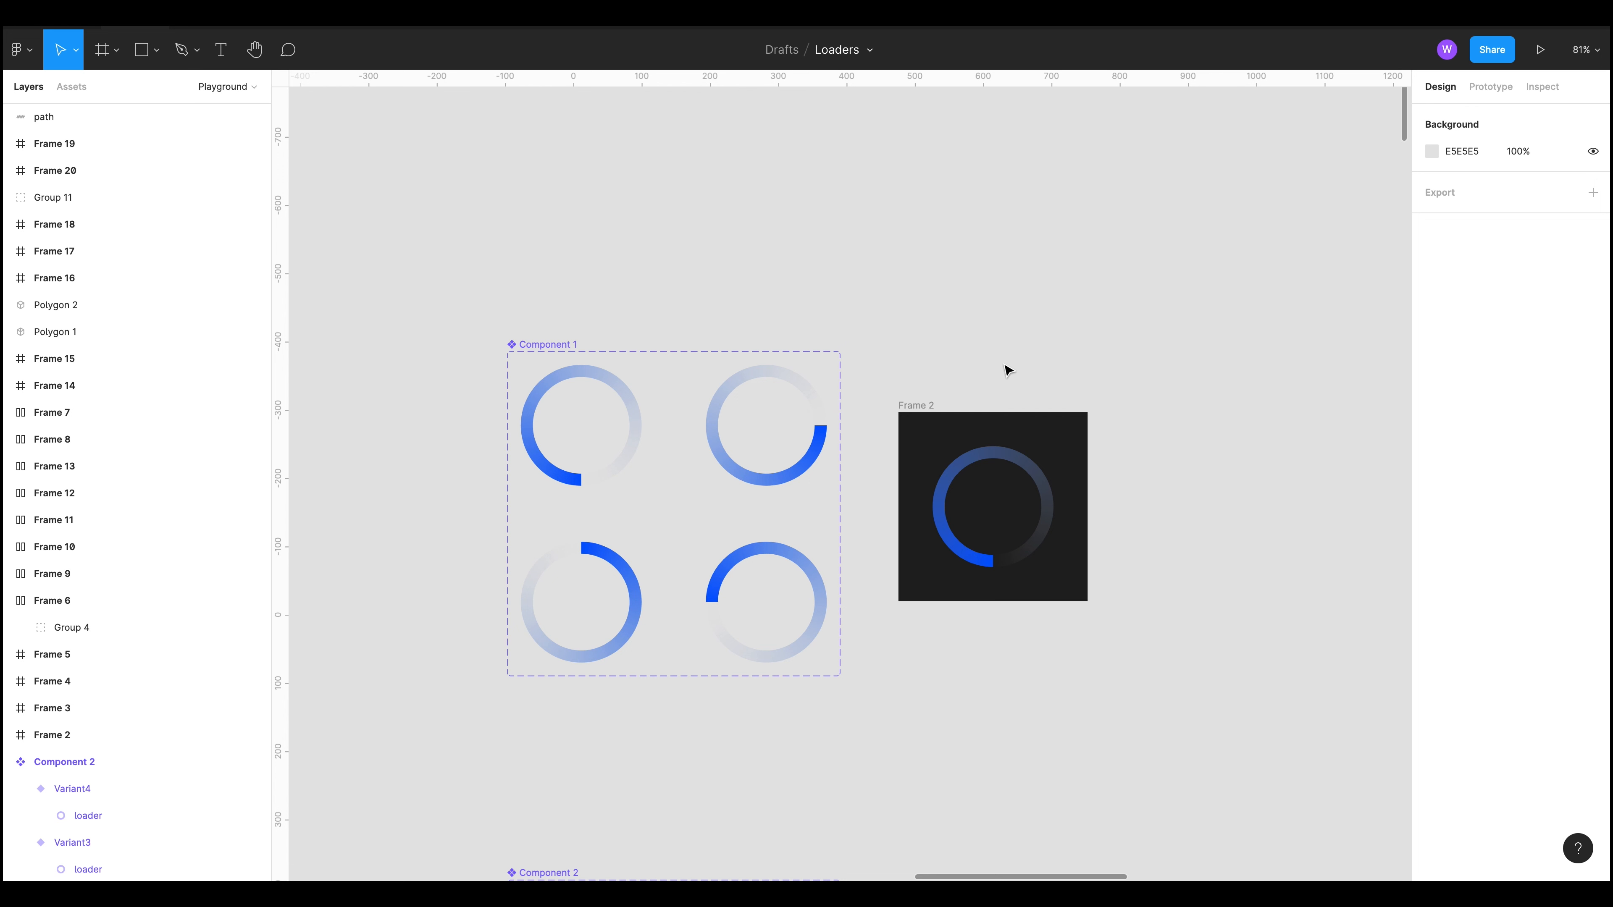
Step: Browse the rest of the file's loader frames, zooming out to see the whole canvas
left_click_drag(1016, 328, 963, 274)
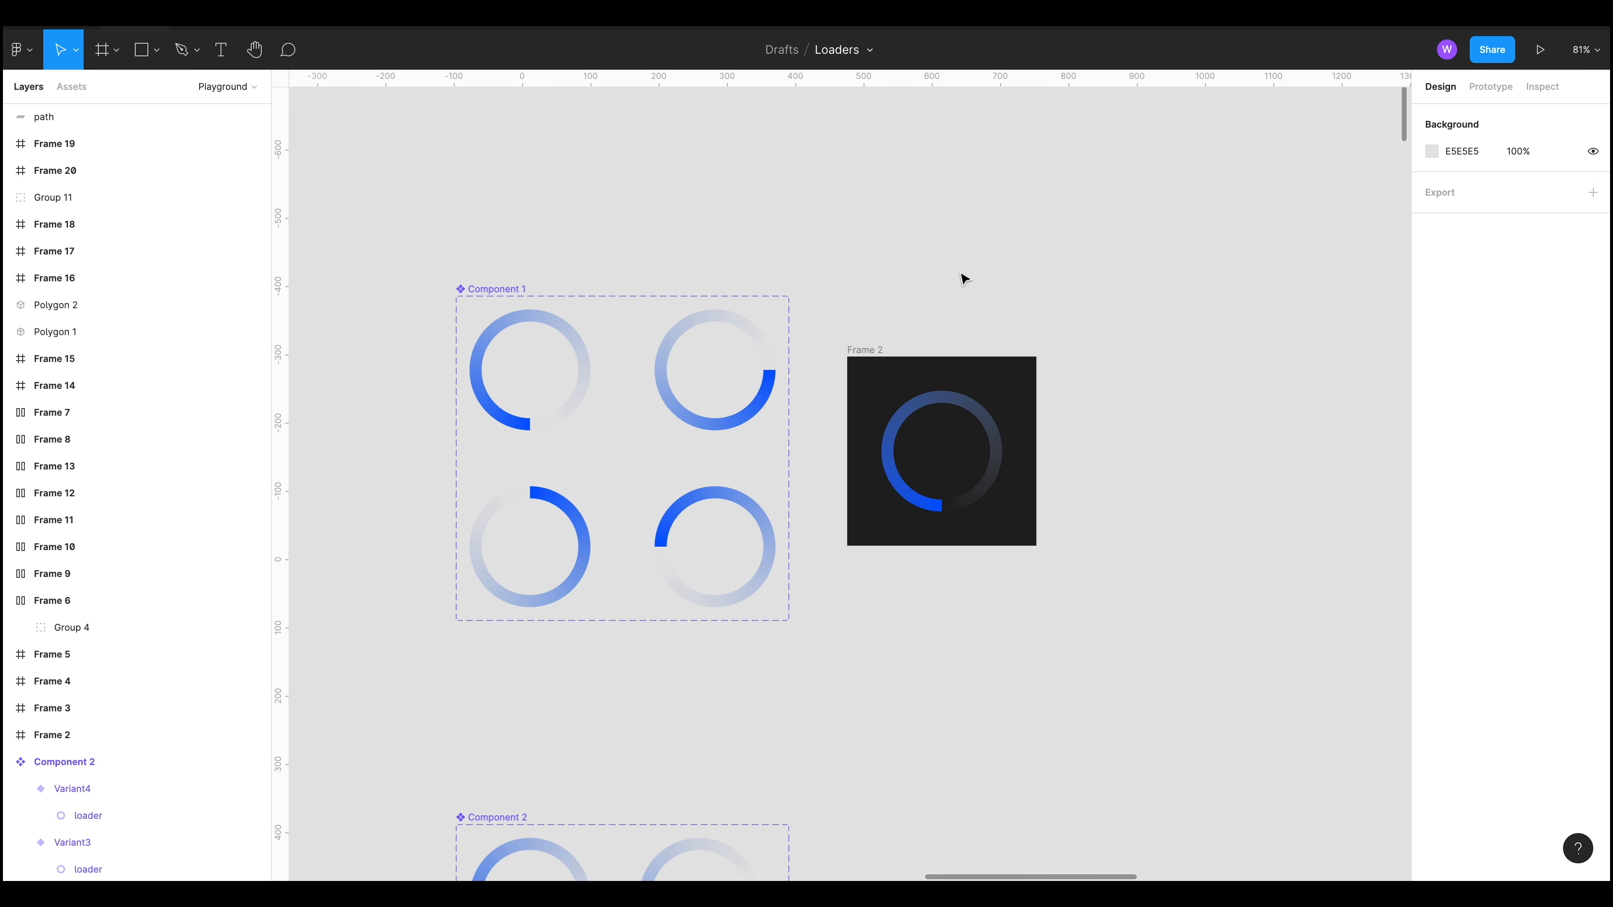
scroll(977, 289, "down", 2)
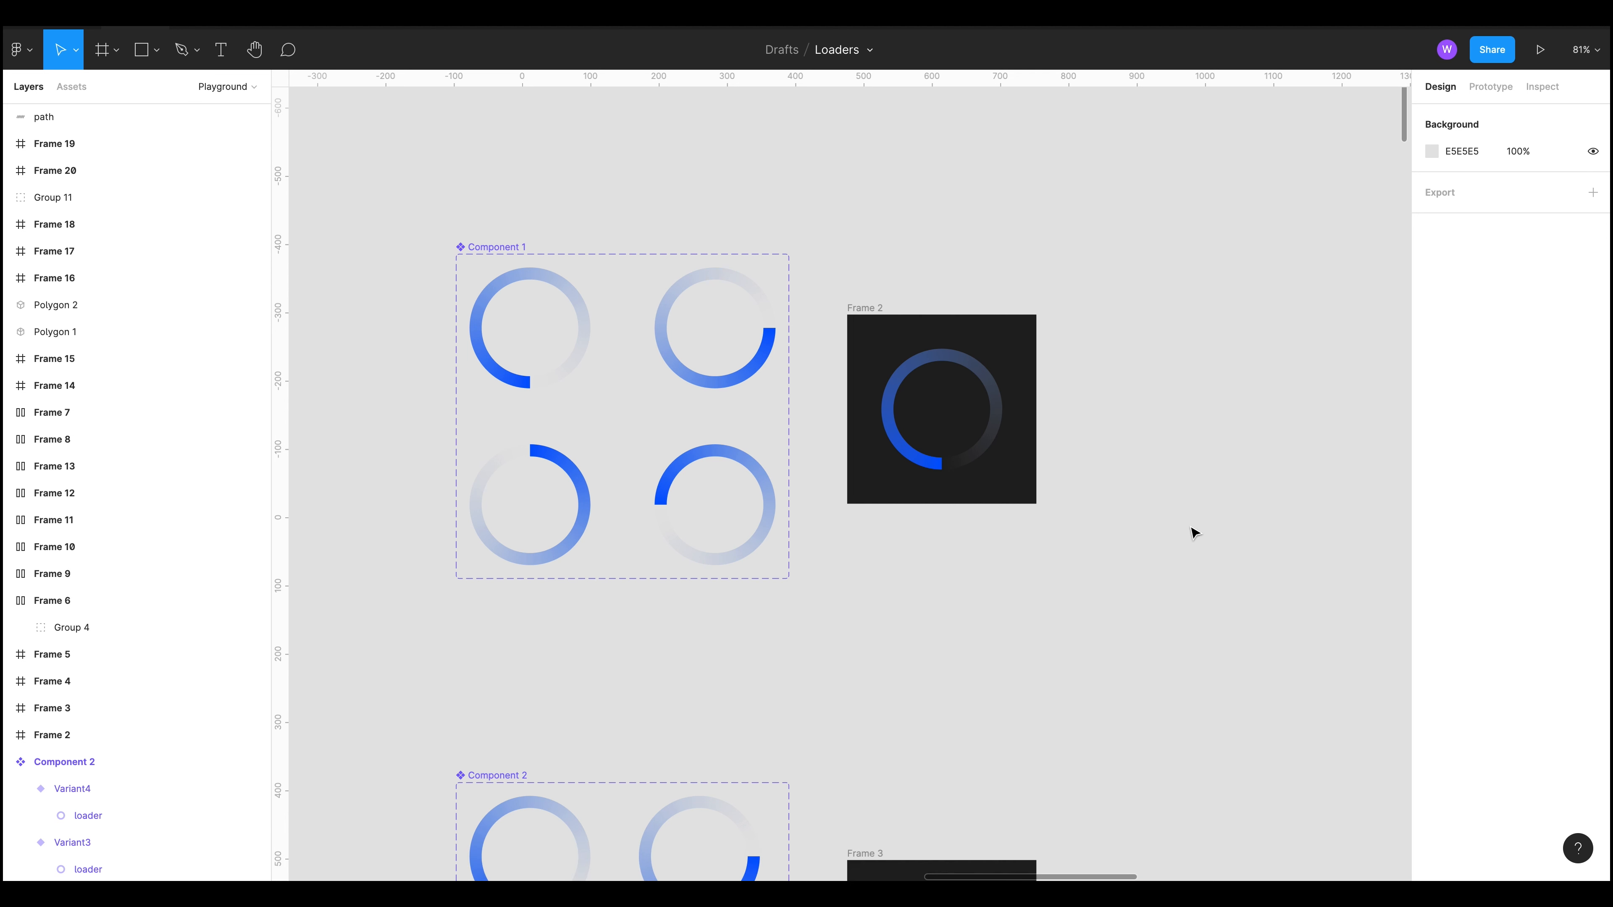
scroll(1121, 512, "down", 10)
scroll(1131, 516, "up", 8)
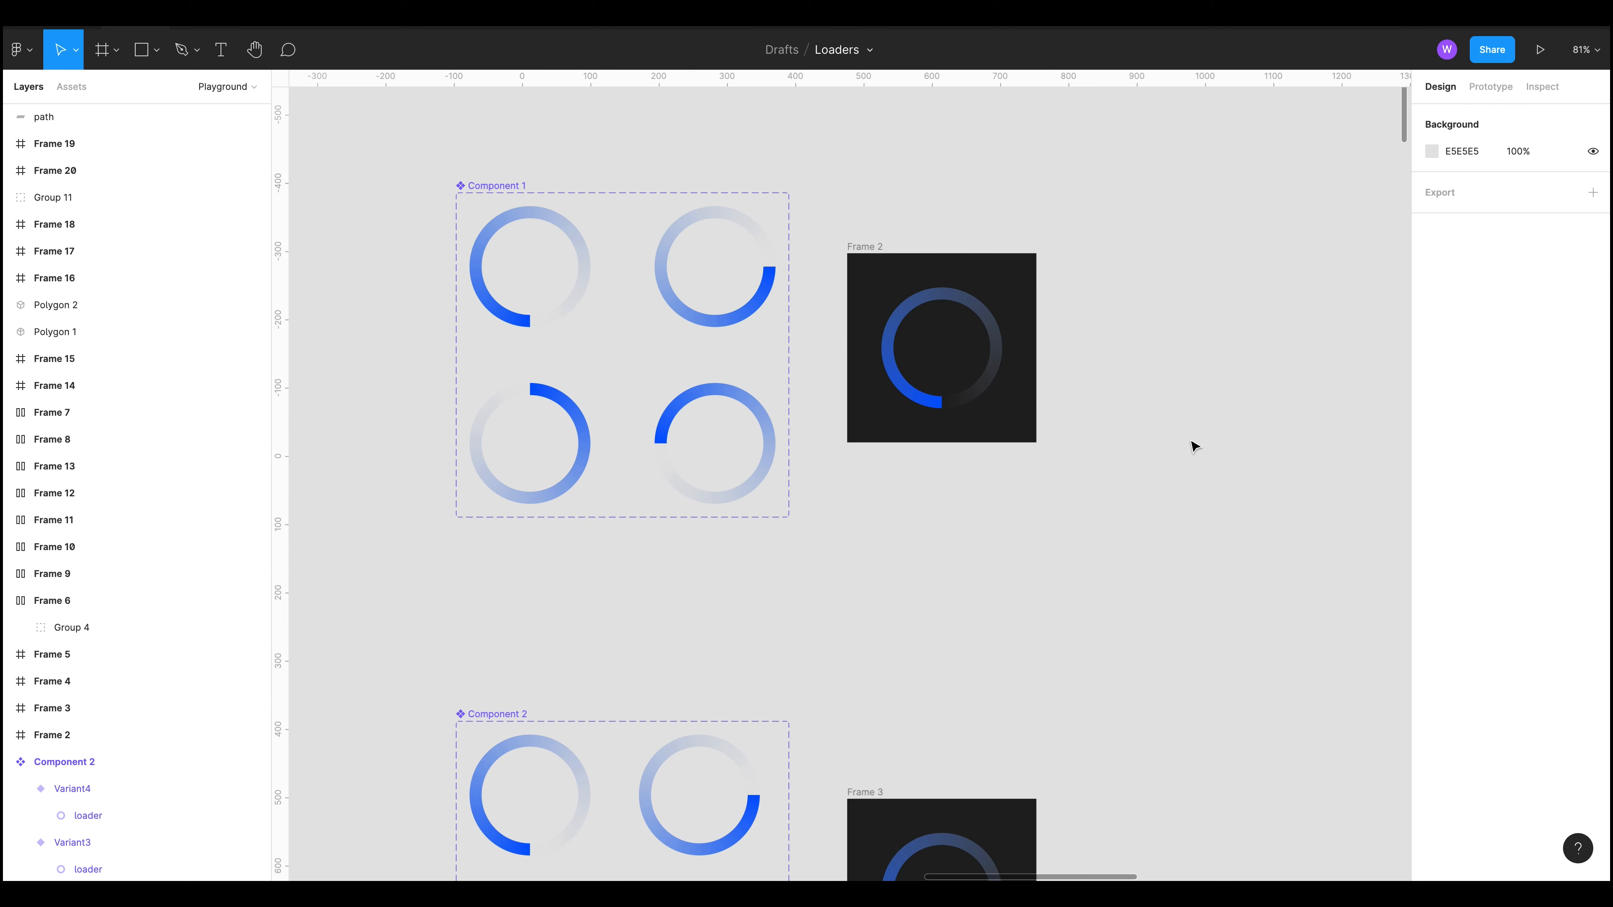
scroll(1206, 512, "down", 8)
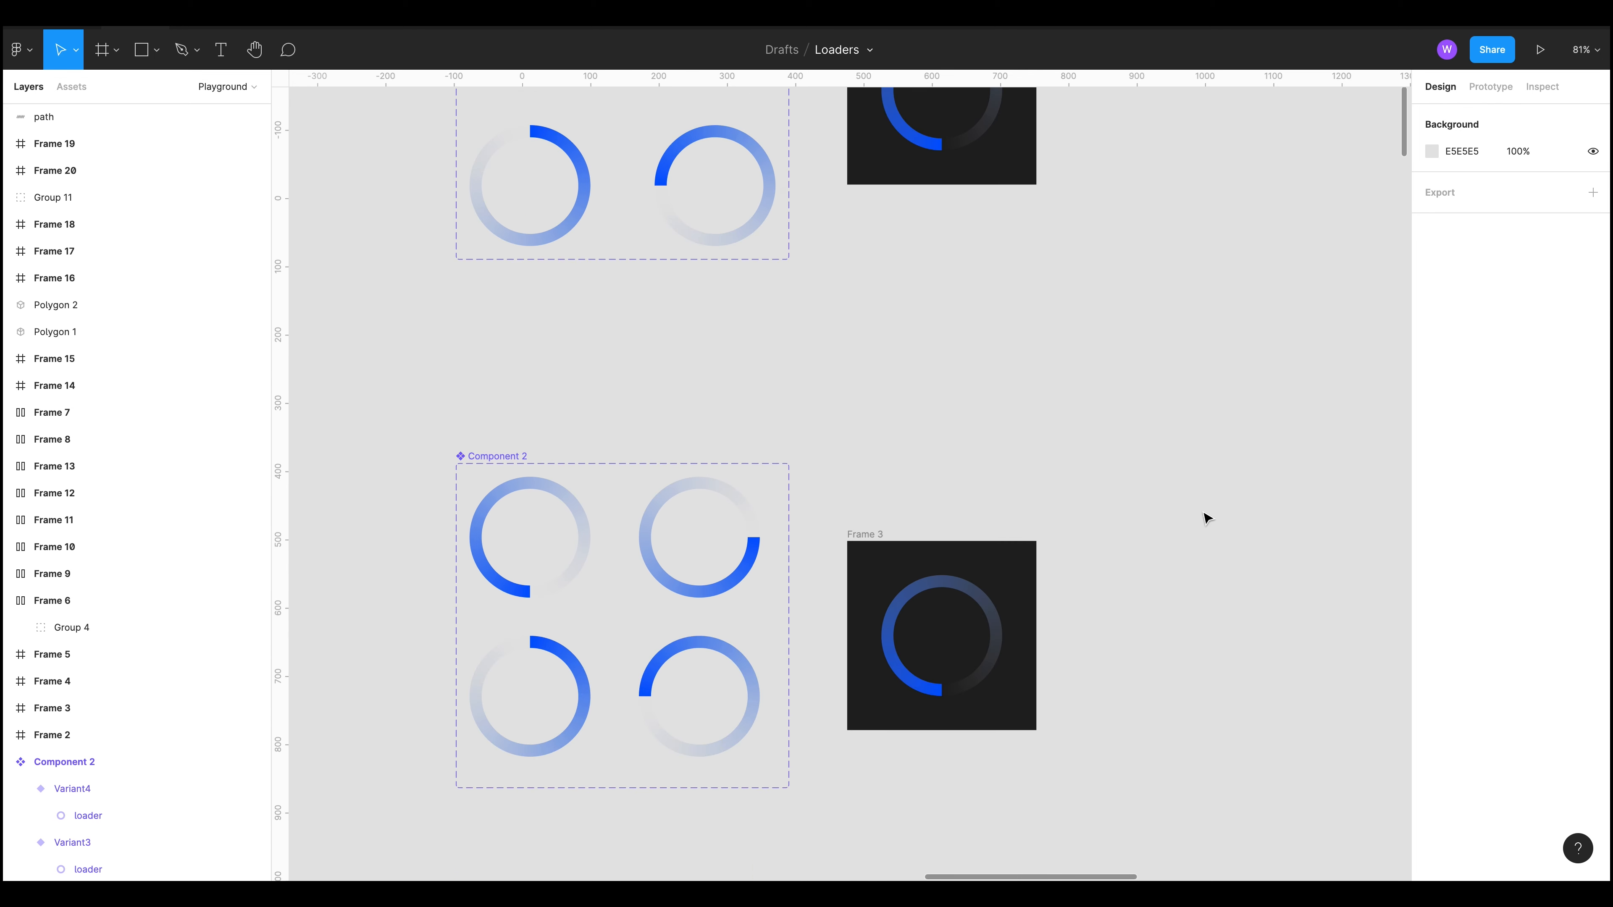
scroll(1206, 508, "up", 6)
scroll(1206, 507, "up", 1)
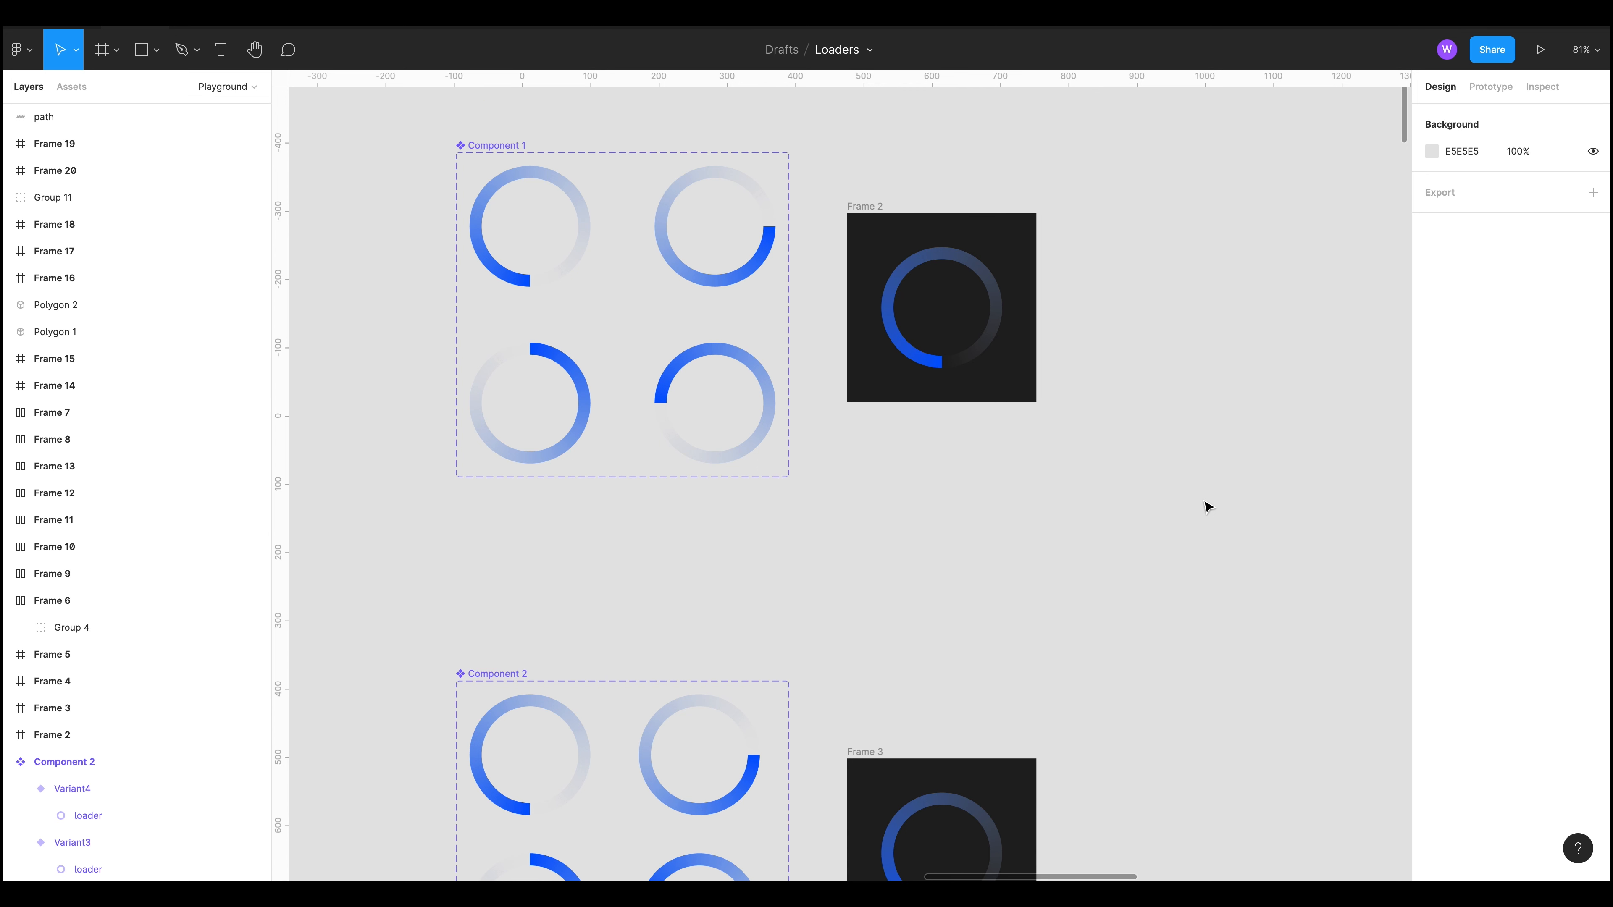
scroll(1205, 502, "up", 6)
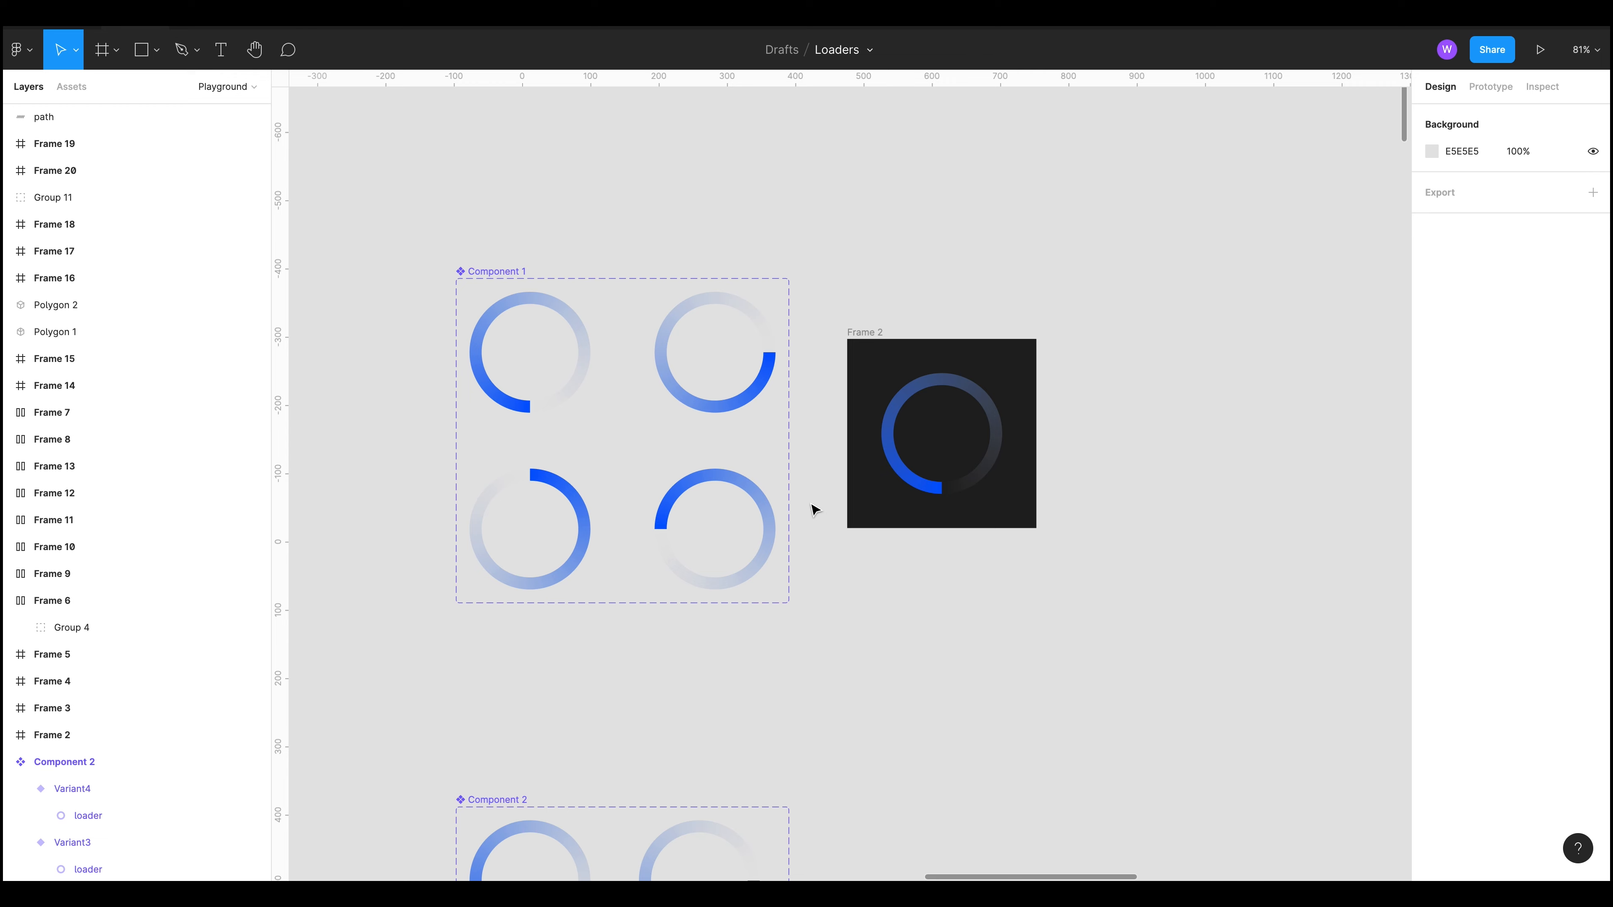
scroll(815, 508, "down", 5)
scroll(1127, 540, "down", 10)
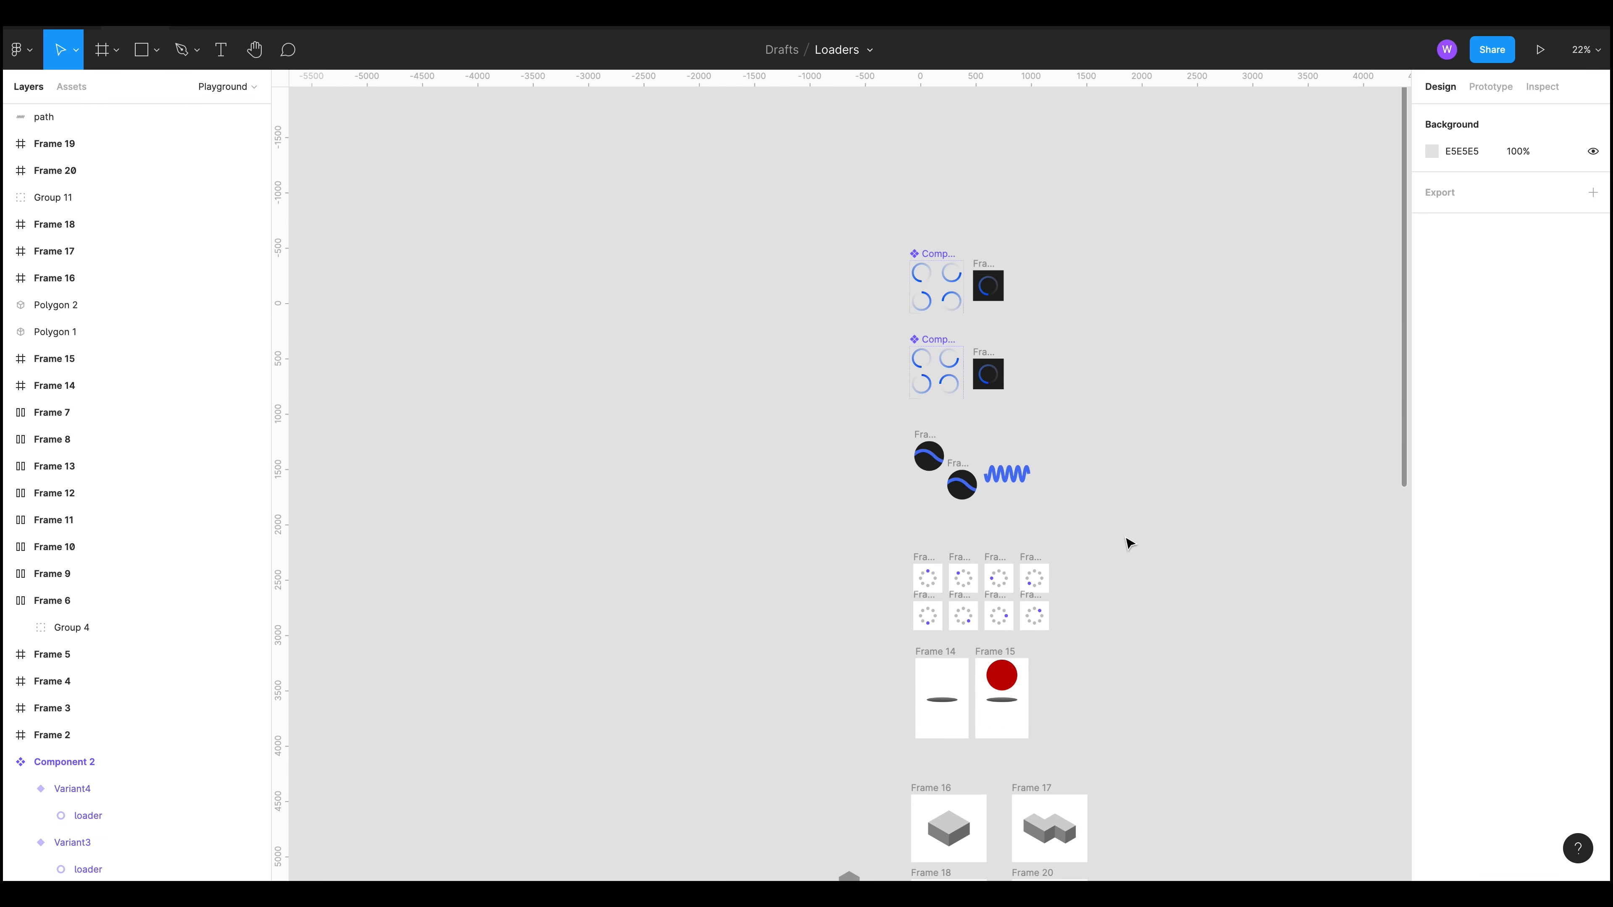
left_click_drag(1253, 712, 1066, 562)
scroll(1055, 562, "up", 3)
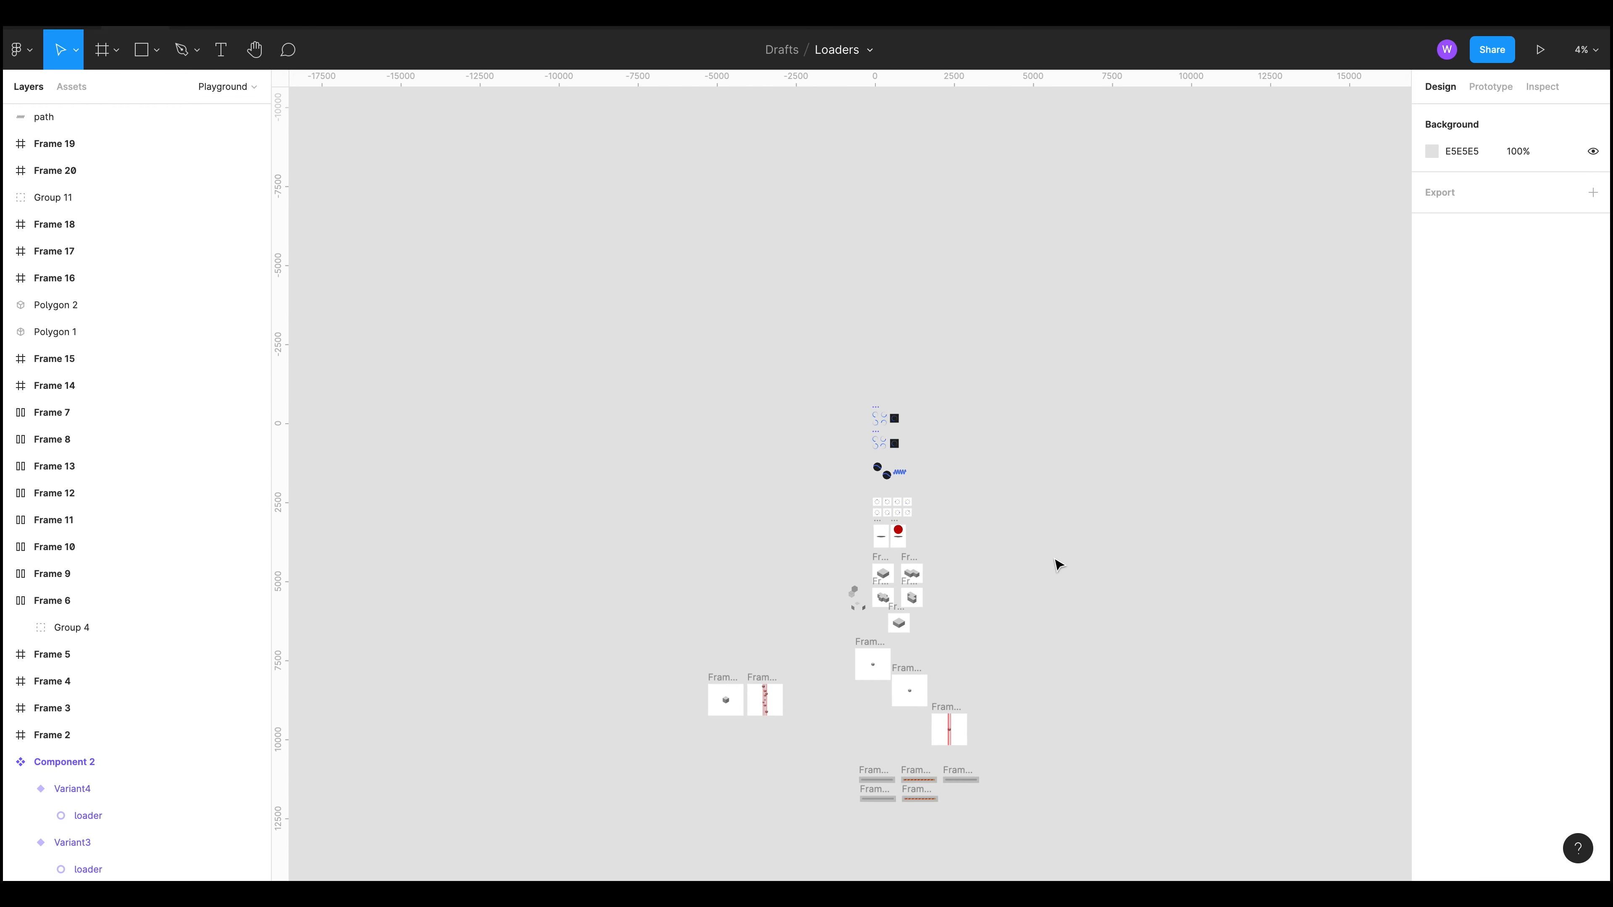
scroll(1039, 612, "up", 5)
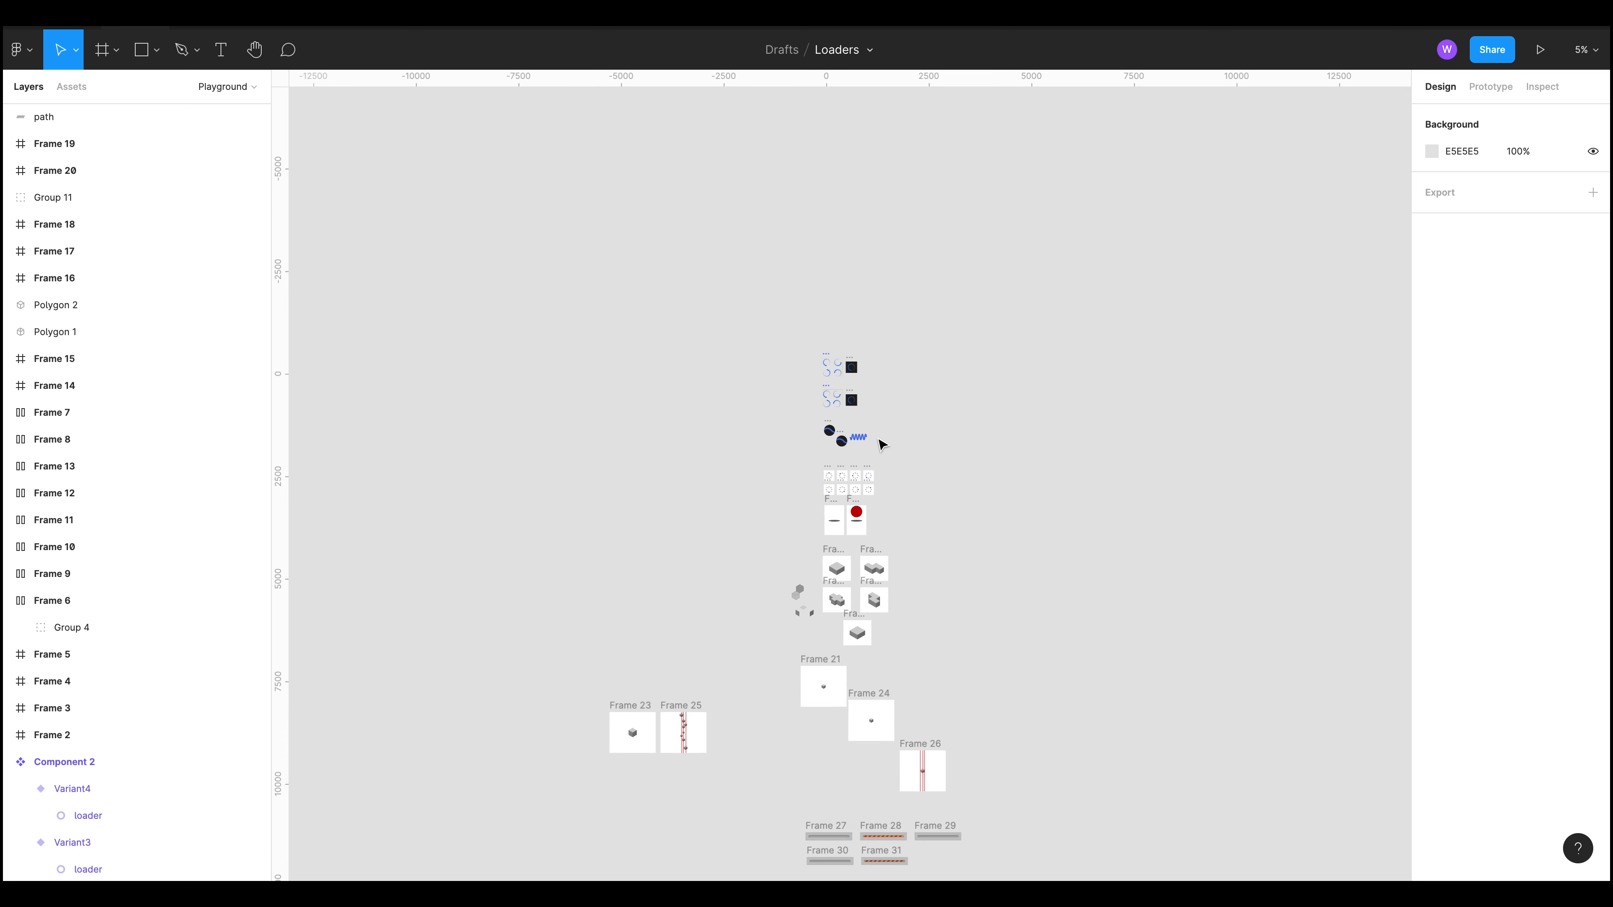
scroll(862, 292, "up", 10)
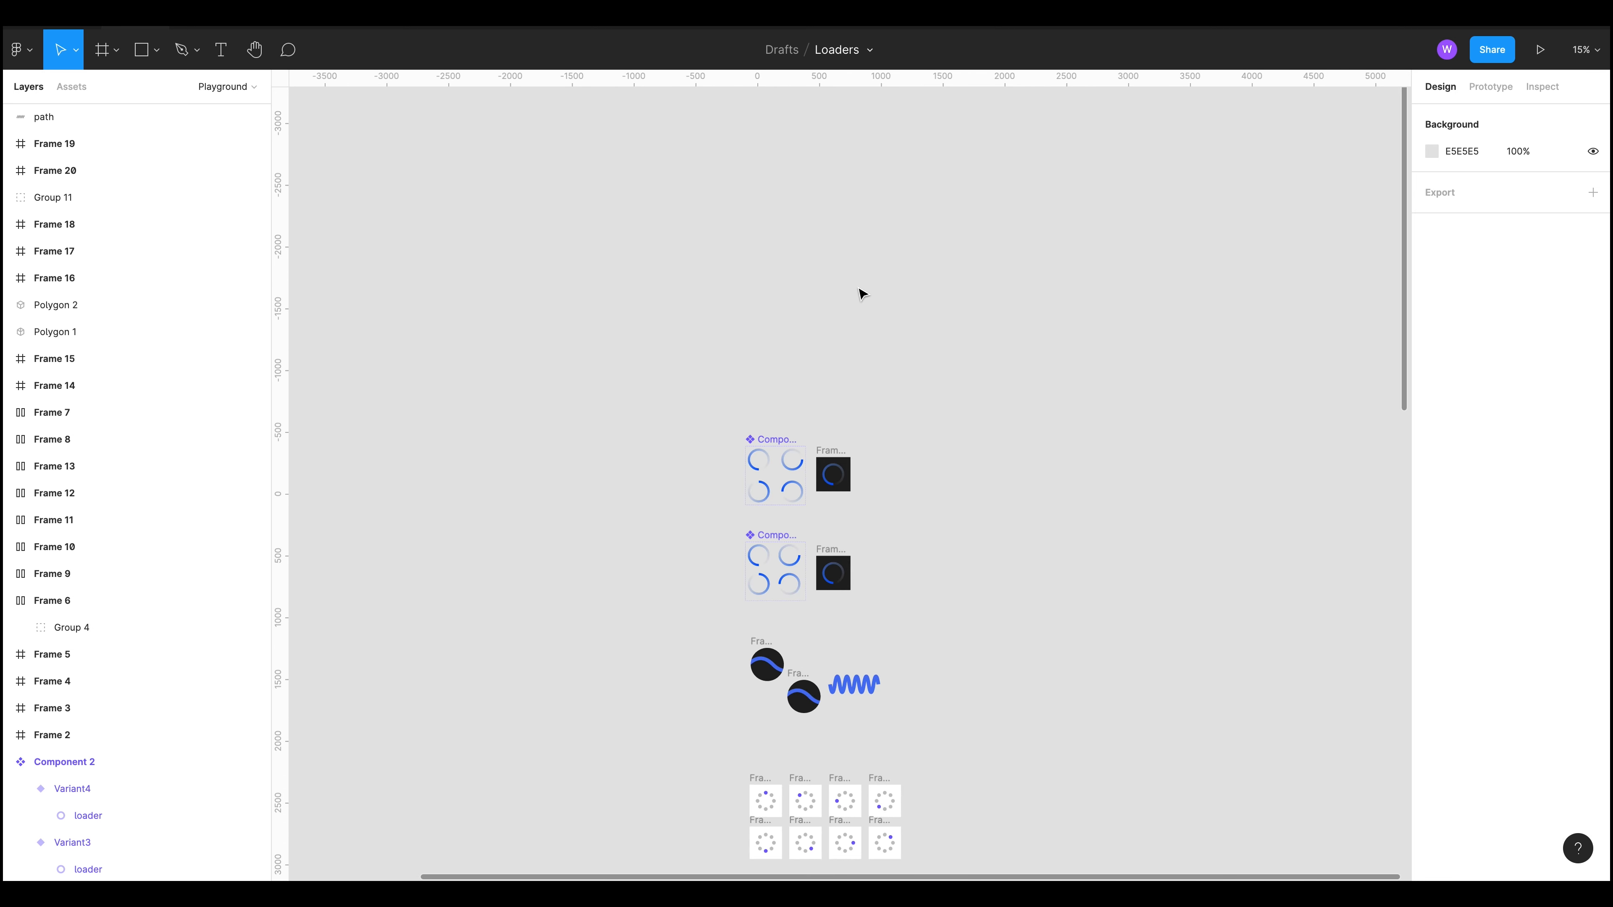
left_click_drag(1038, 409, 823, 605)
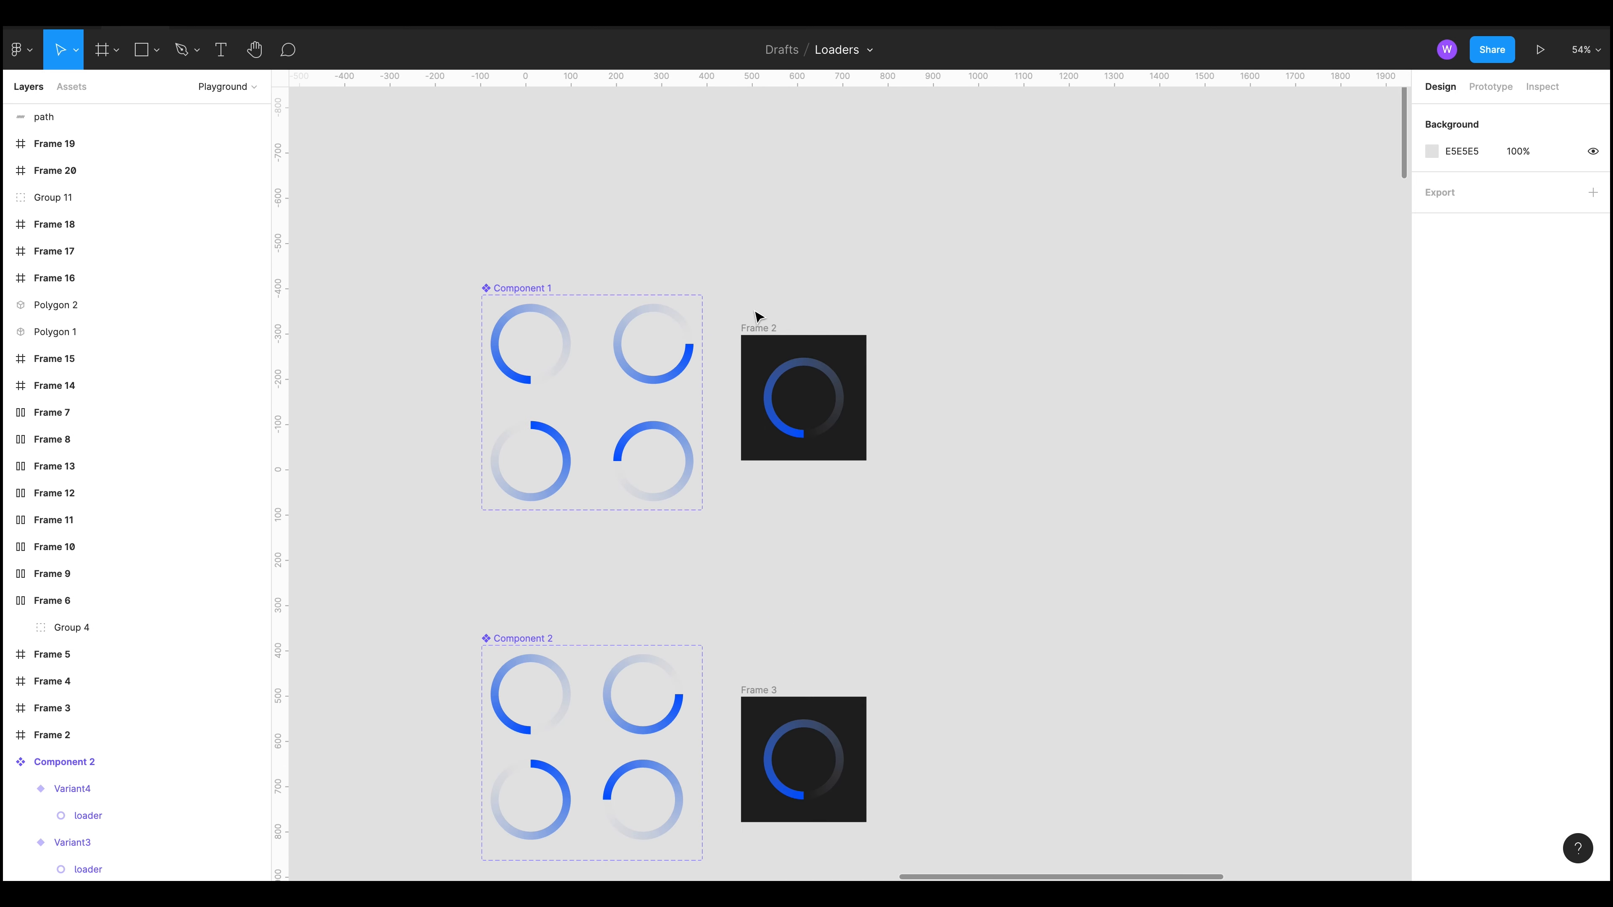
Step: Select Frame 2 and preview its loader animation in presentation mode, then return to the editor
left_click(759, 327)
left_click(1537, 51)
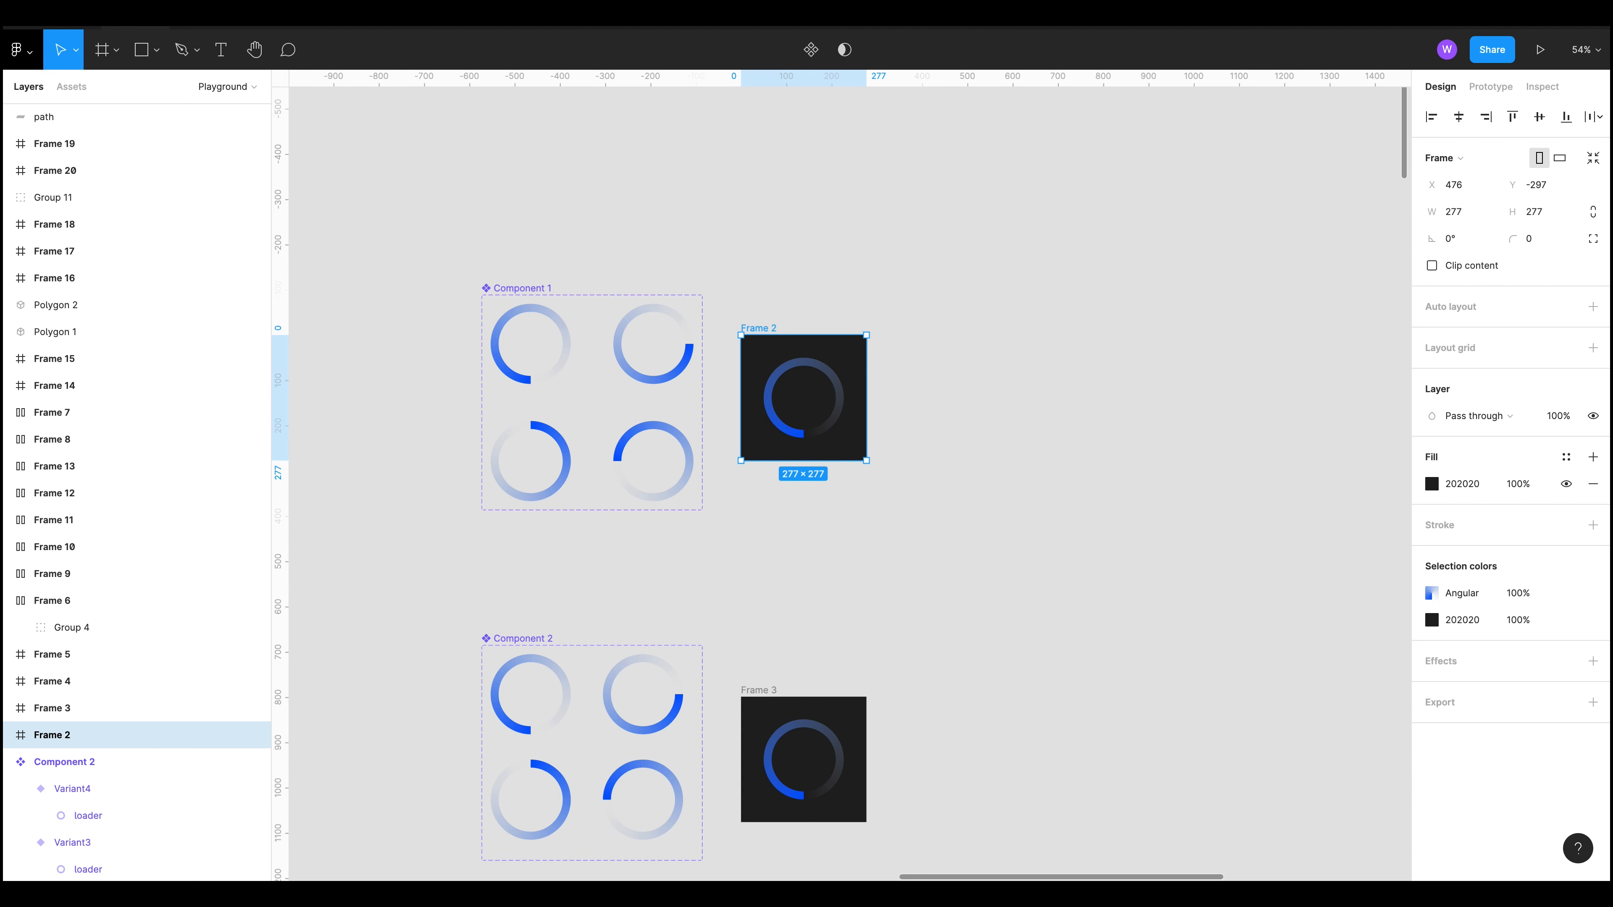
left_click_drag(1028, 593, 1090, 577)
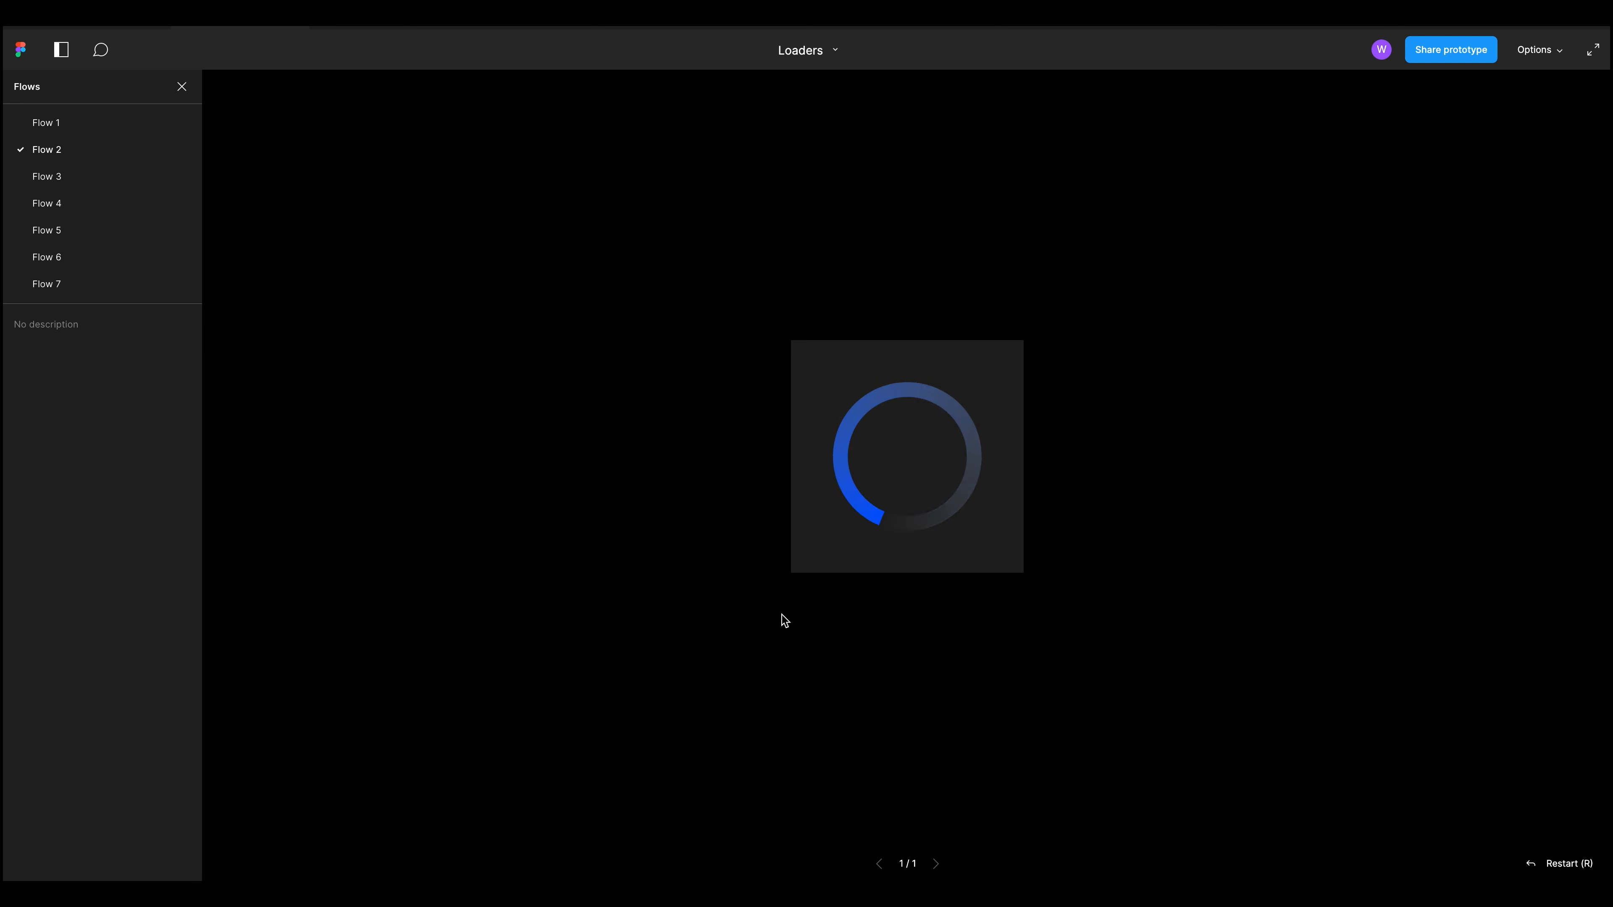
left_click(114, 32)
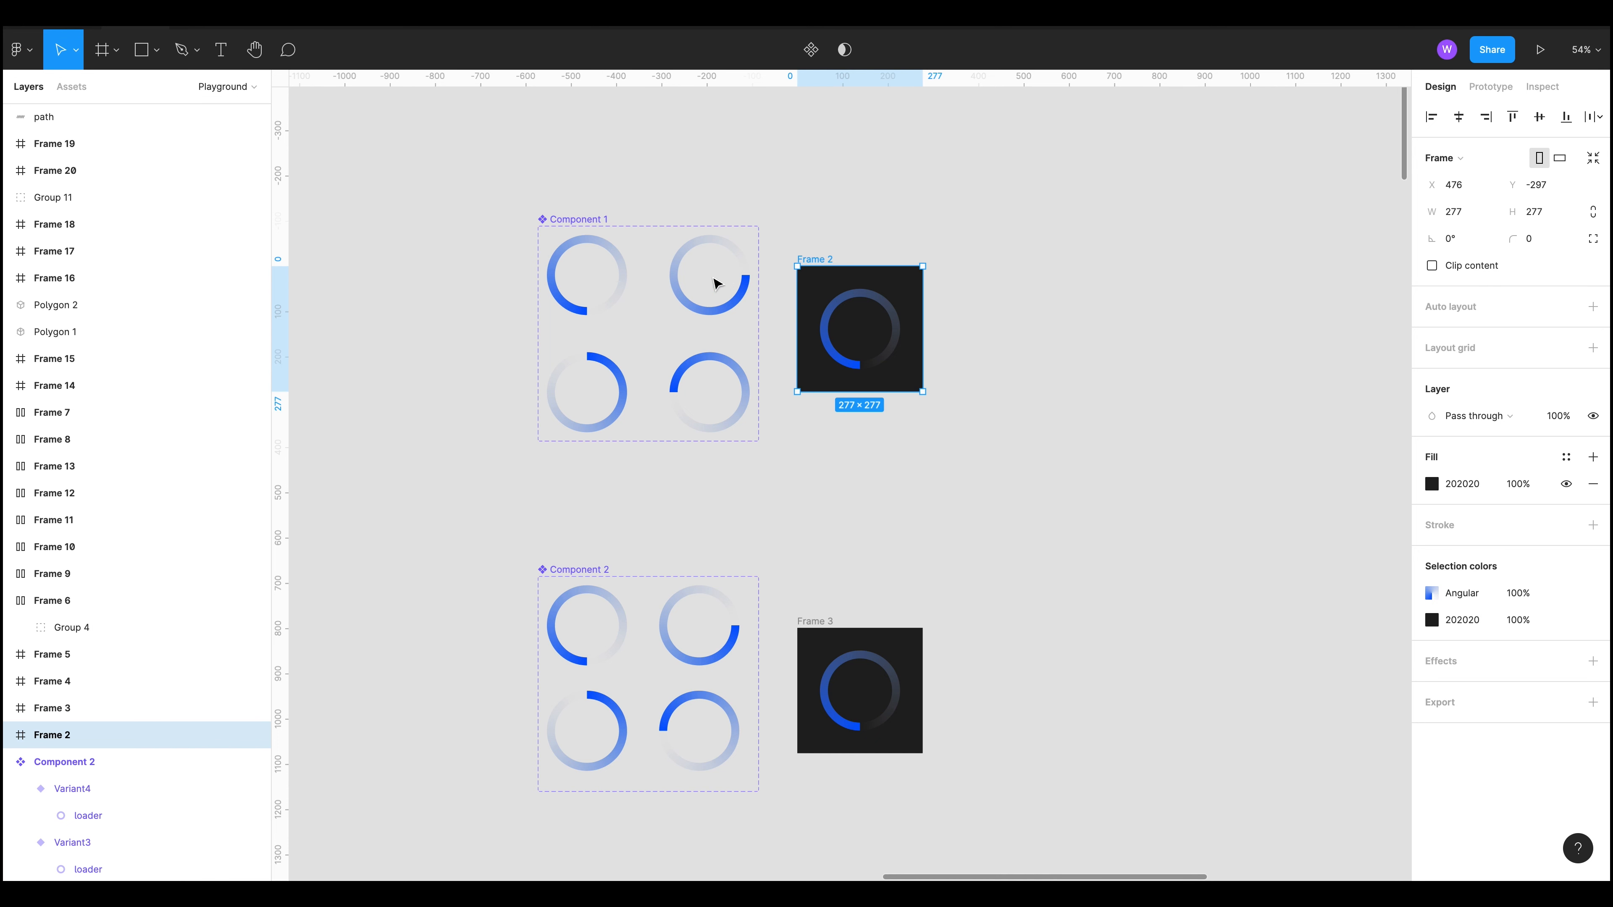
Step: Inspect the rotation of each loader variant inside Component 1
scroll(497, 234, "up", 10)
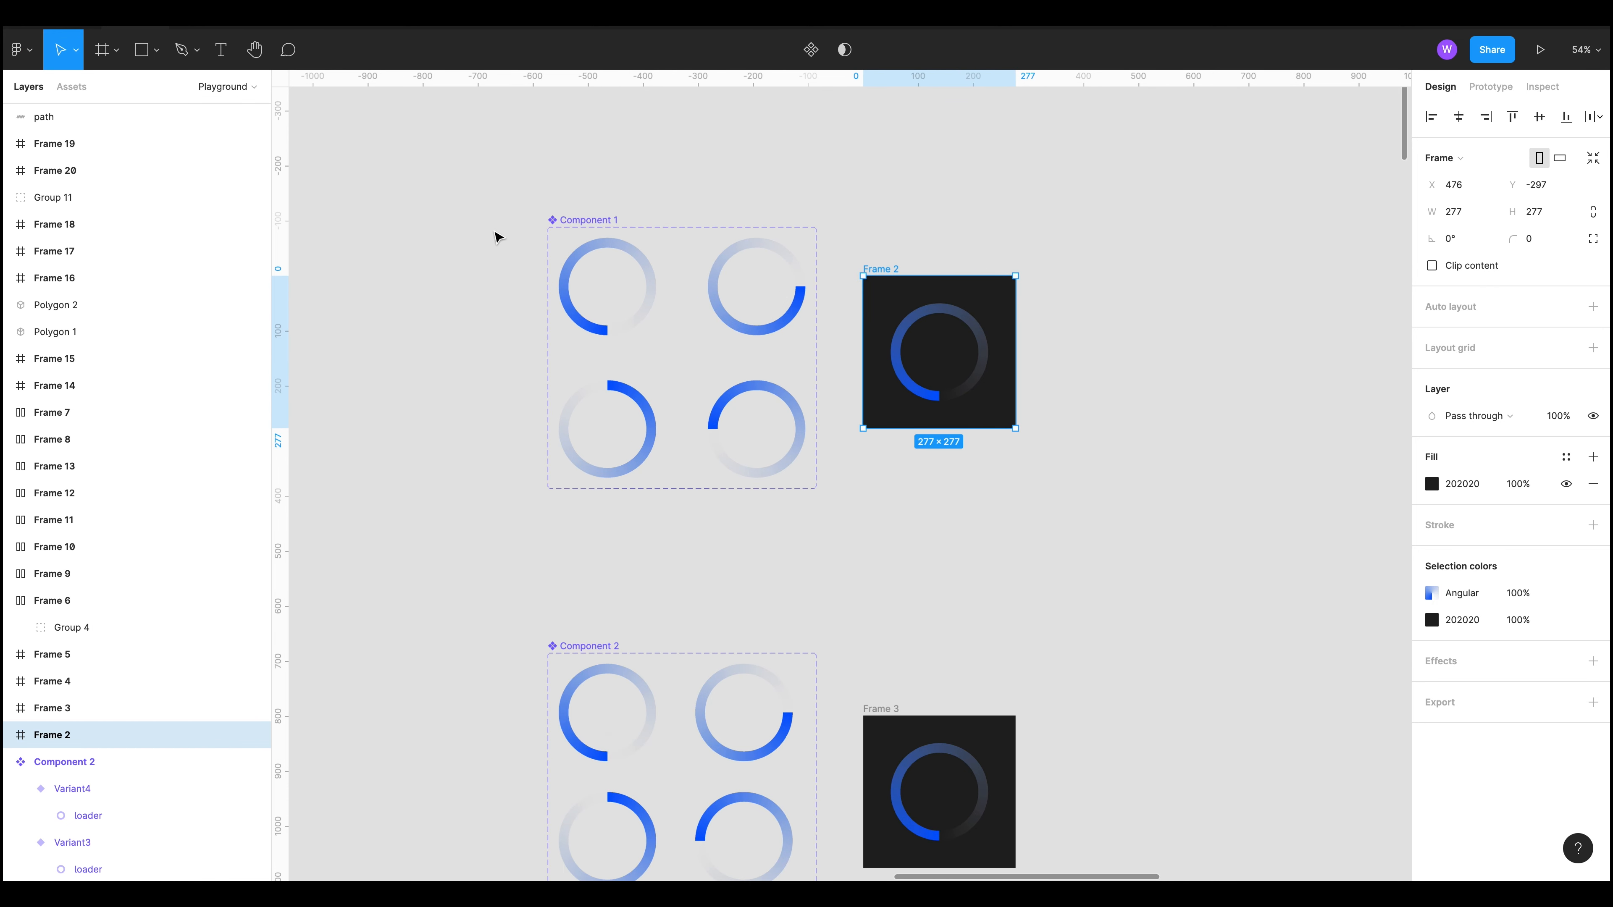
double_click(588, 260)
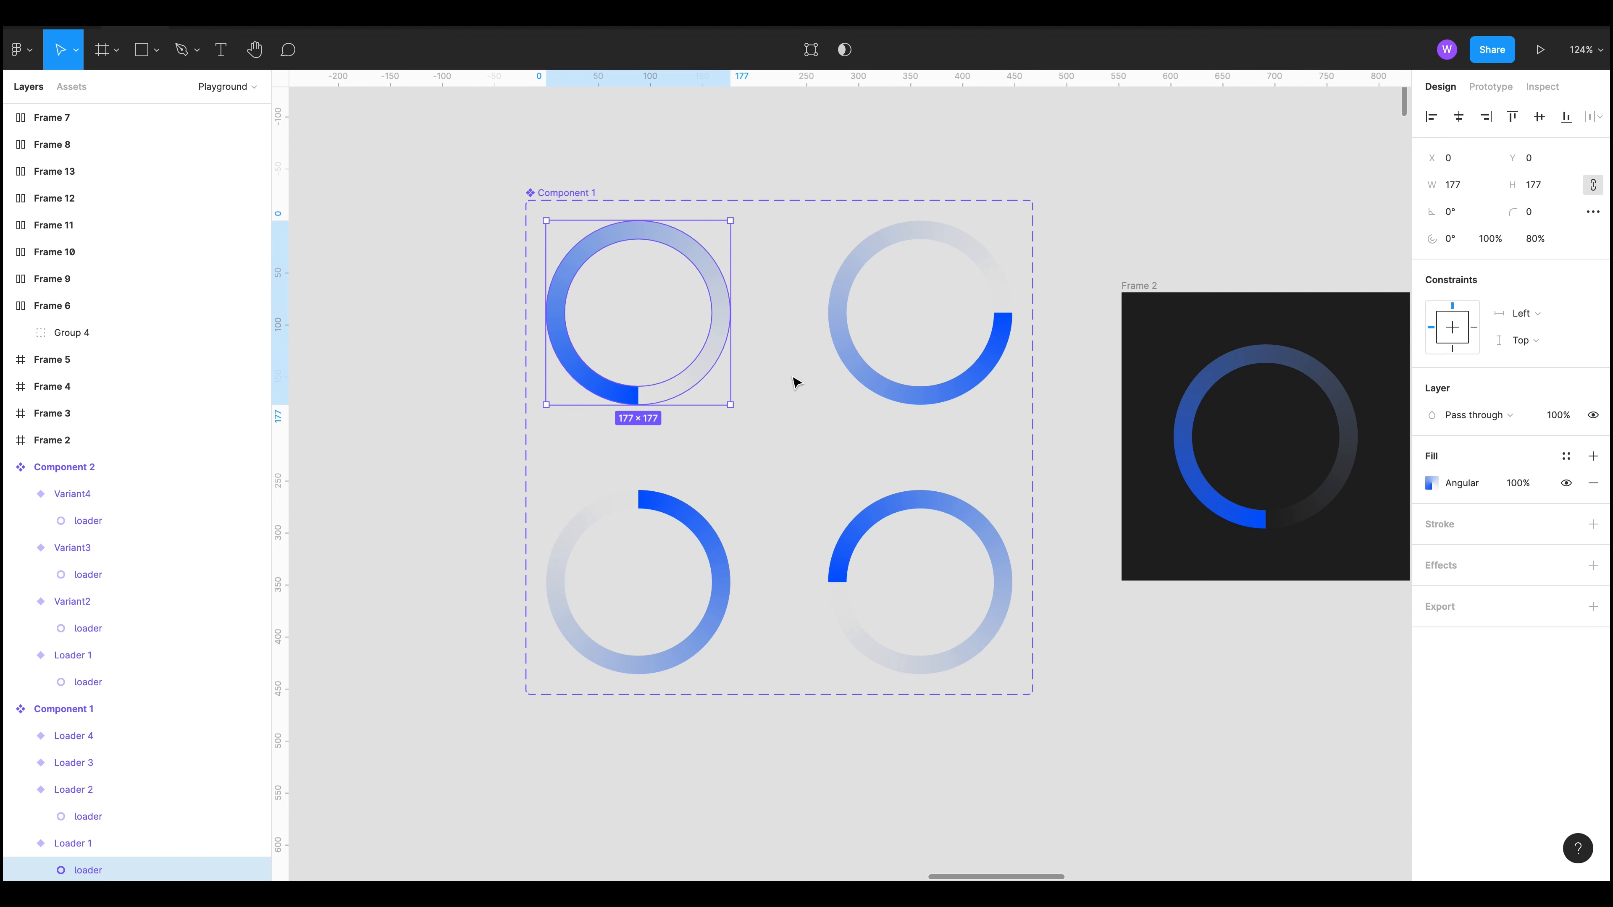
left_click(854, 367)
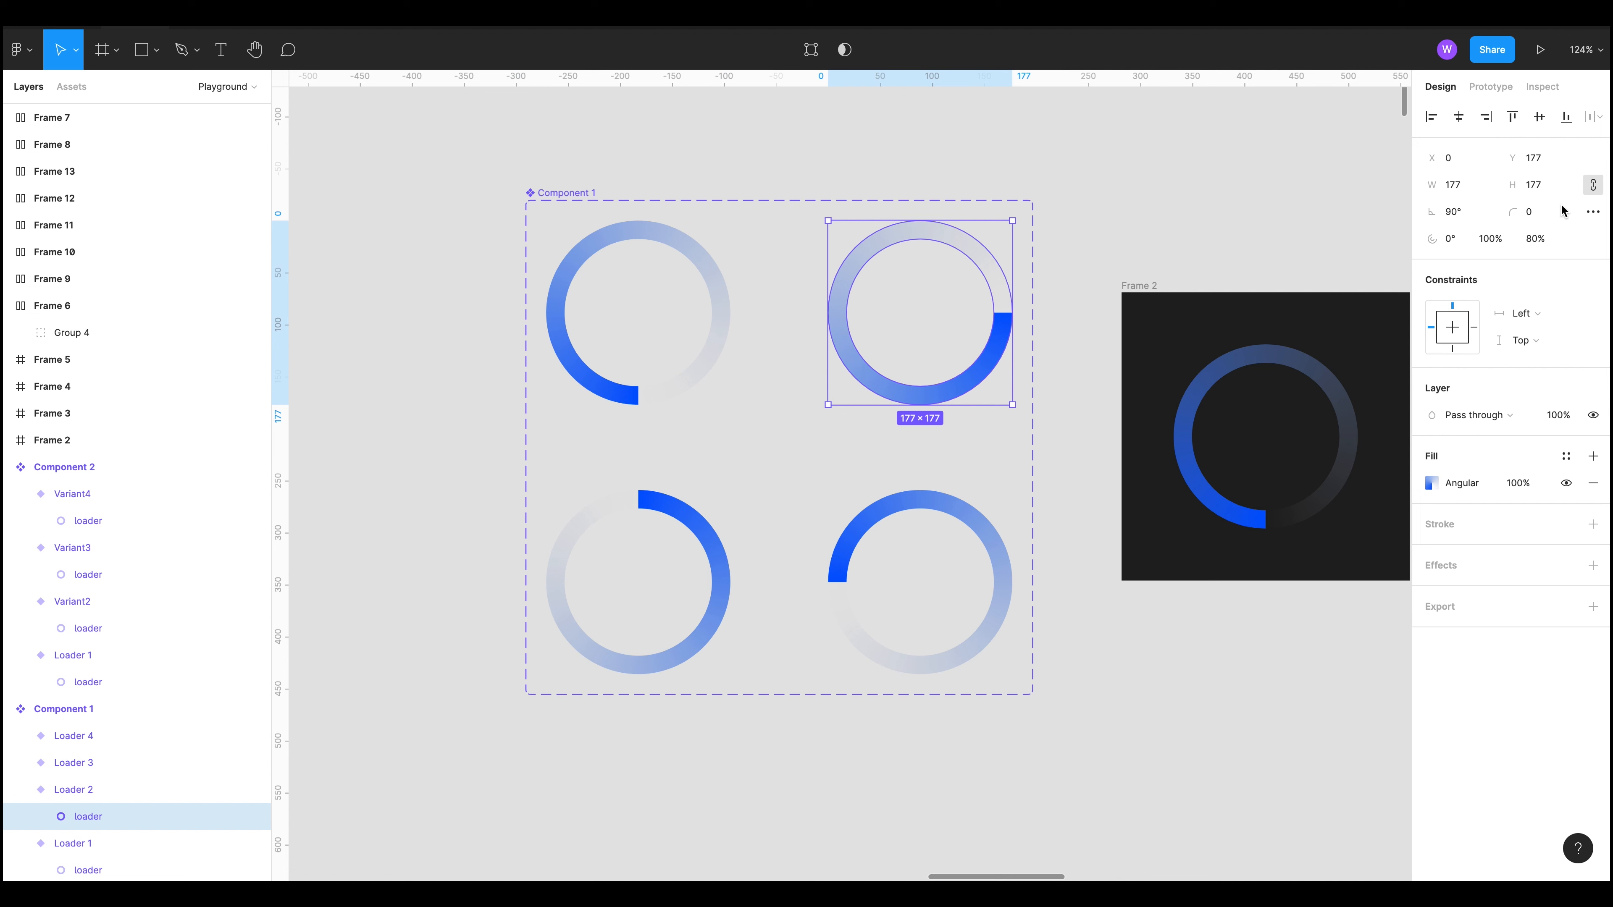
left_click(715, 530)
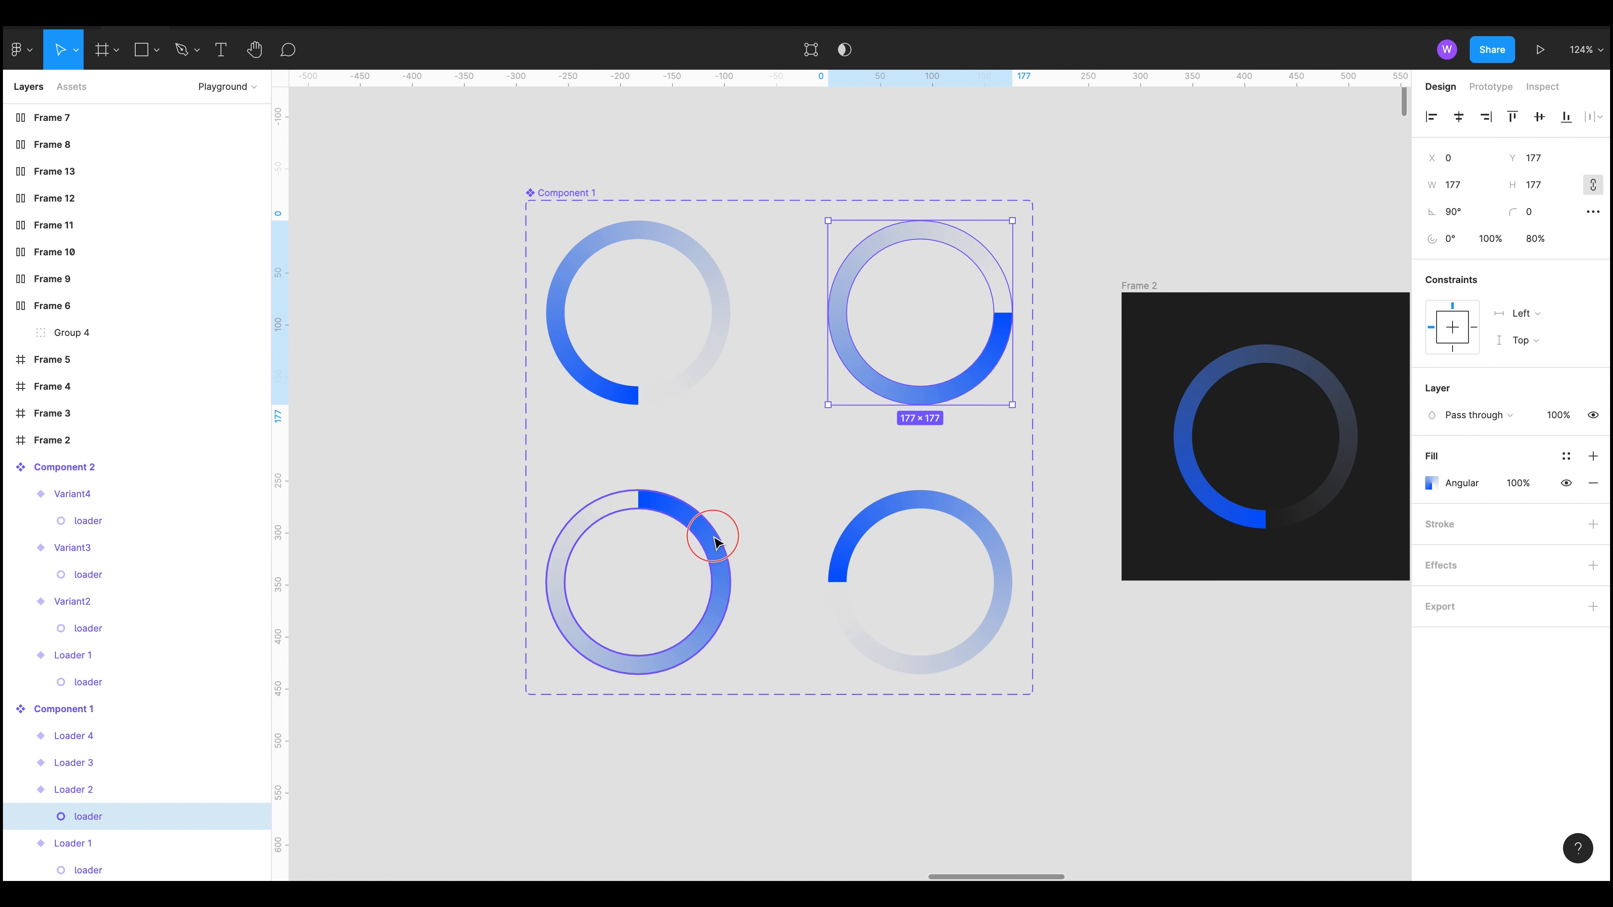
left_click(892, 512)
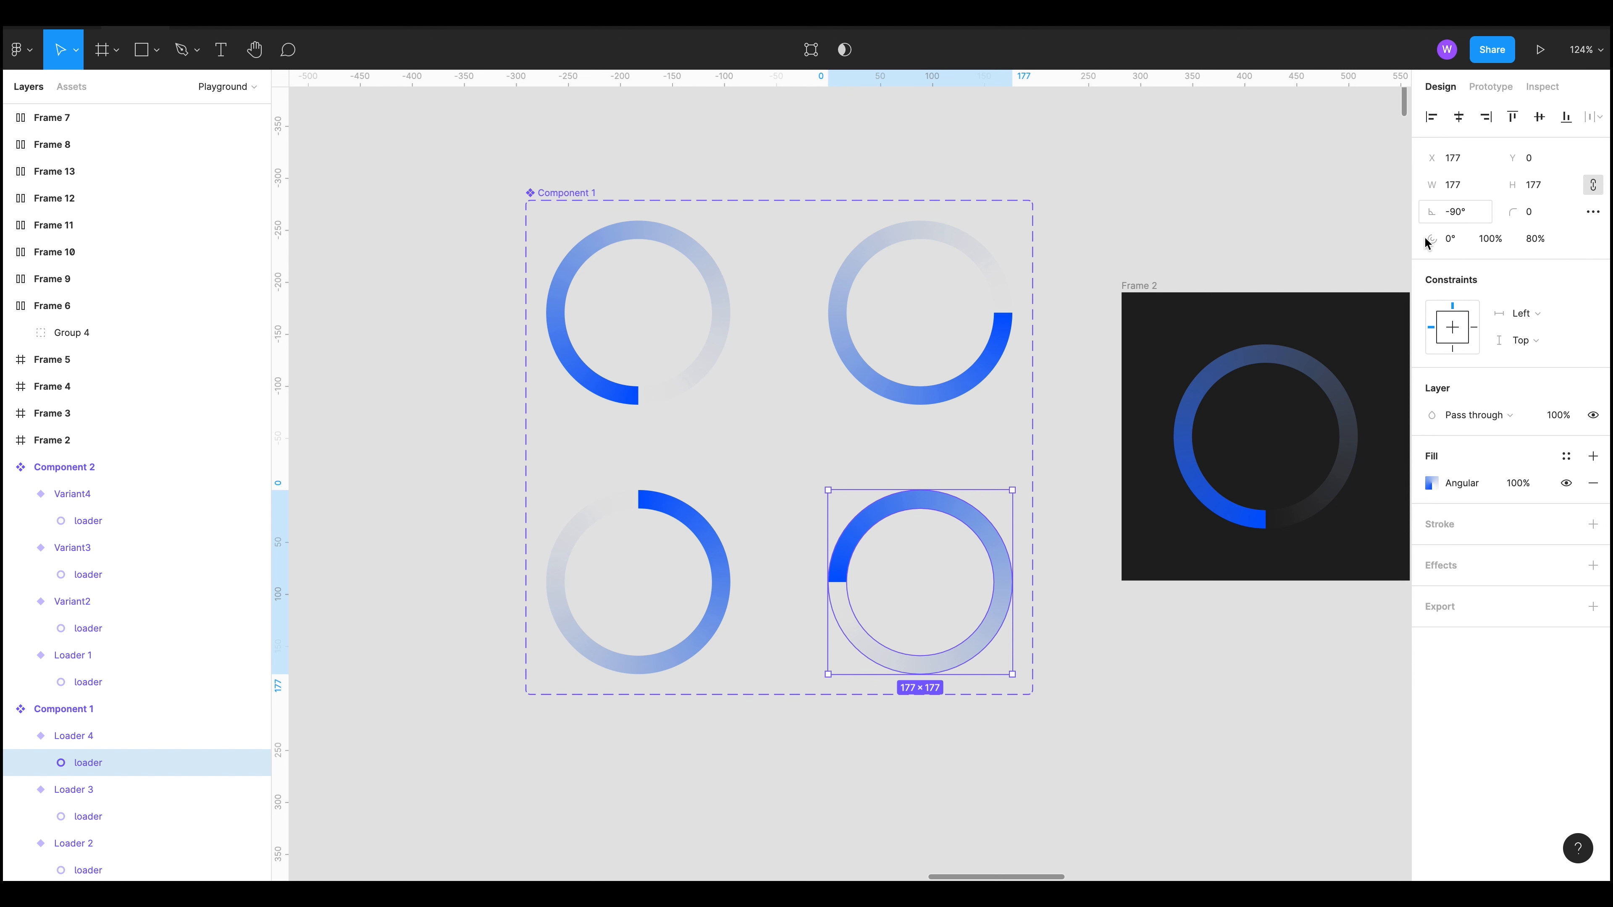
left_click(702, 540)
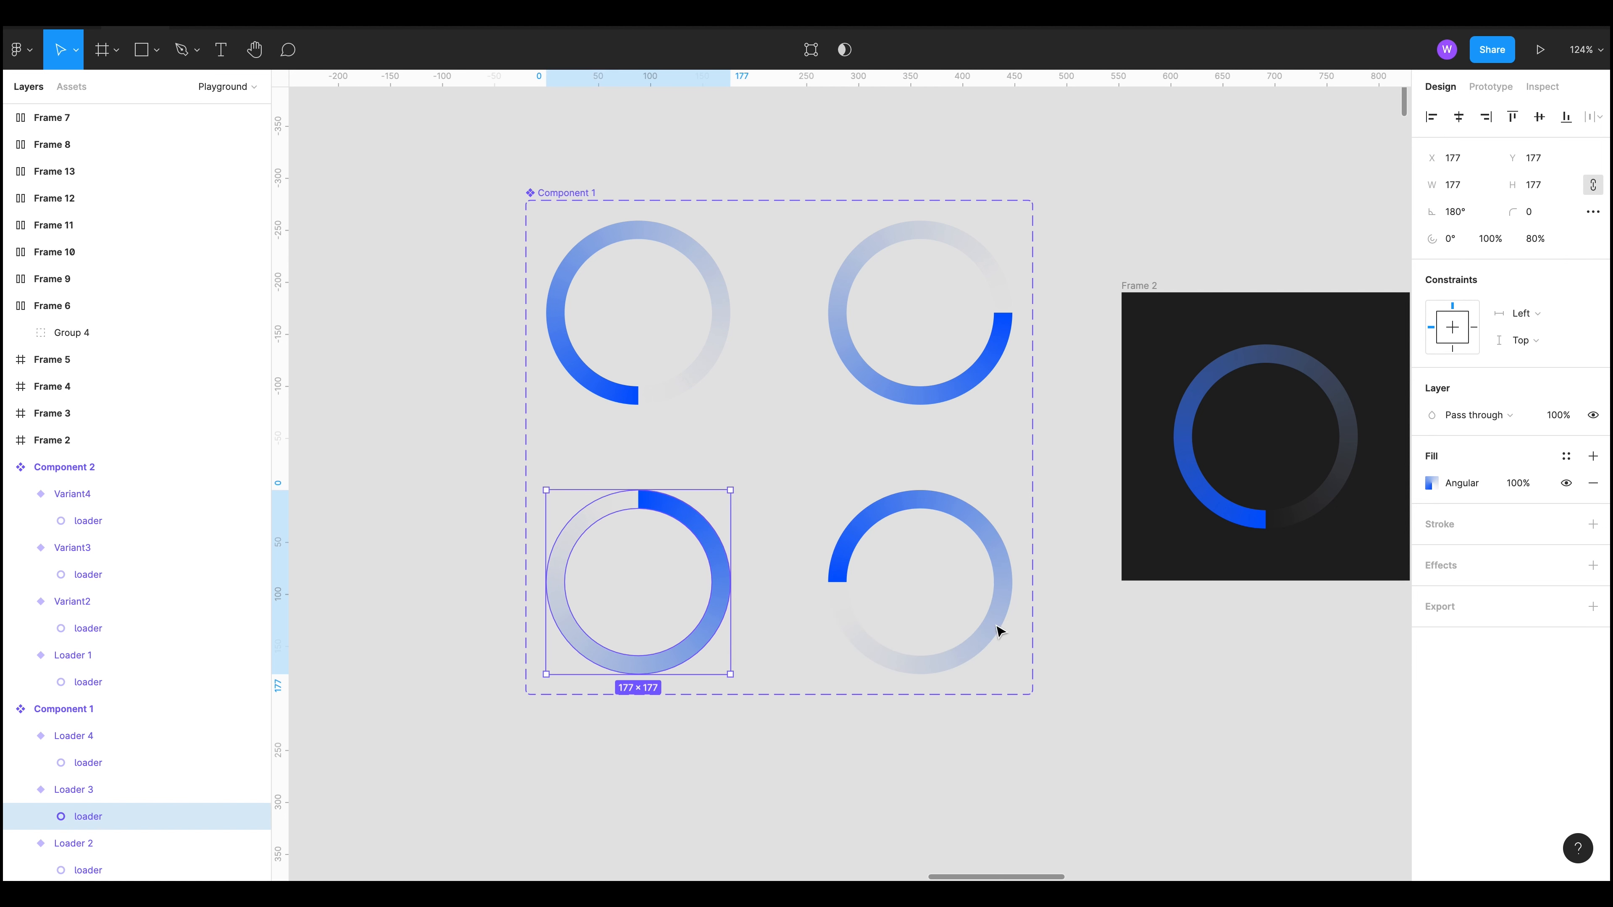
left_click(984, 540)
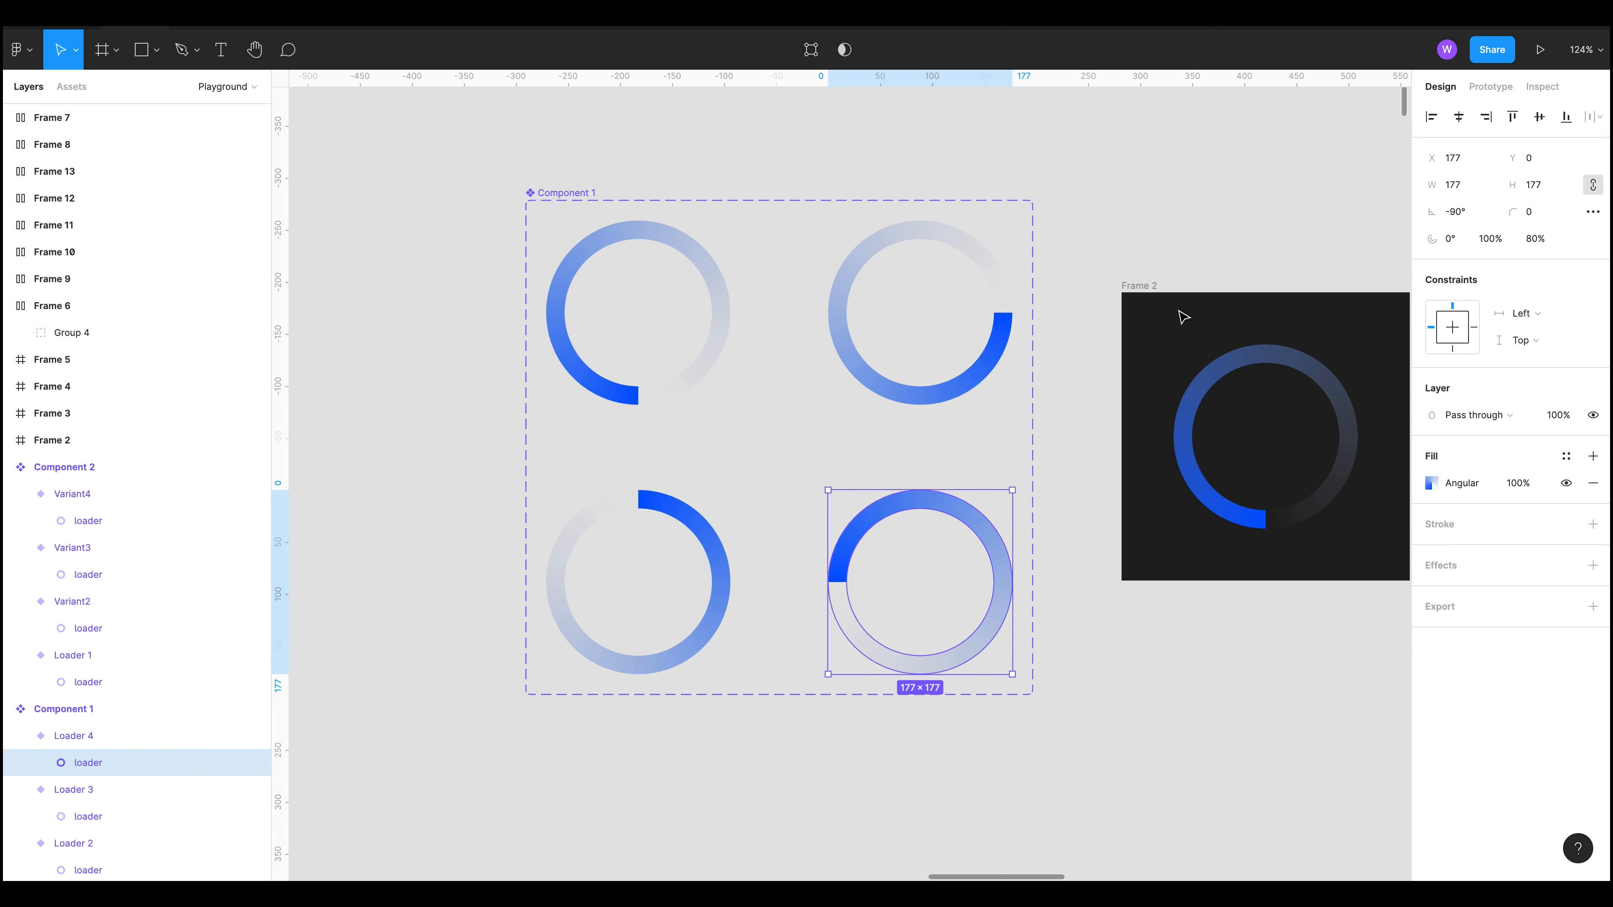
Step: Show the prototype connections and open the After Delay interaction from the first loader variant to Loader 2
key("shift+e")
left_click(1159, 683)
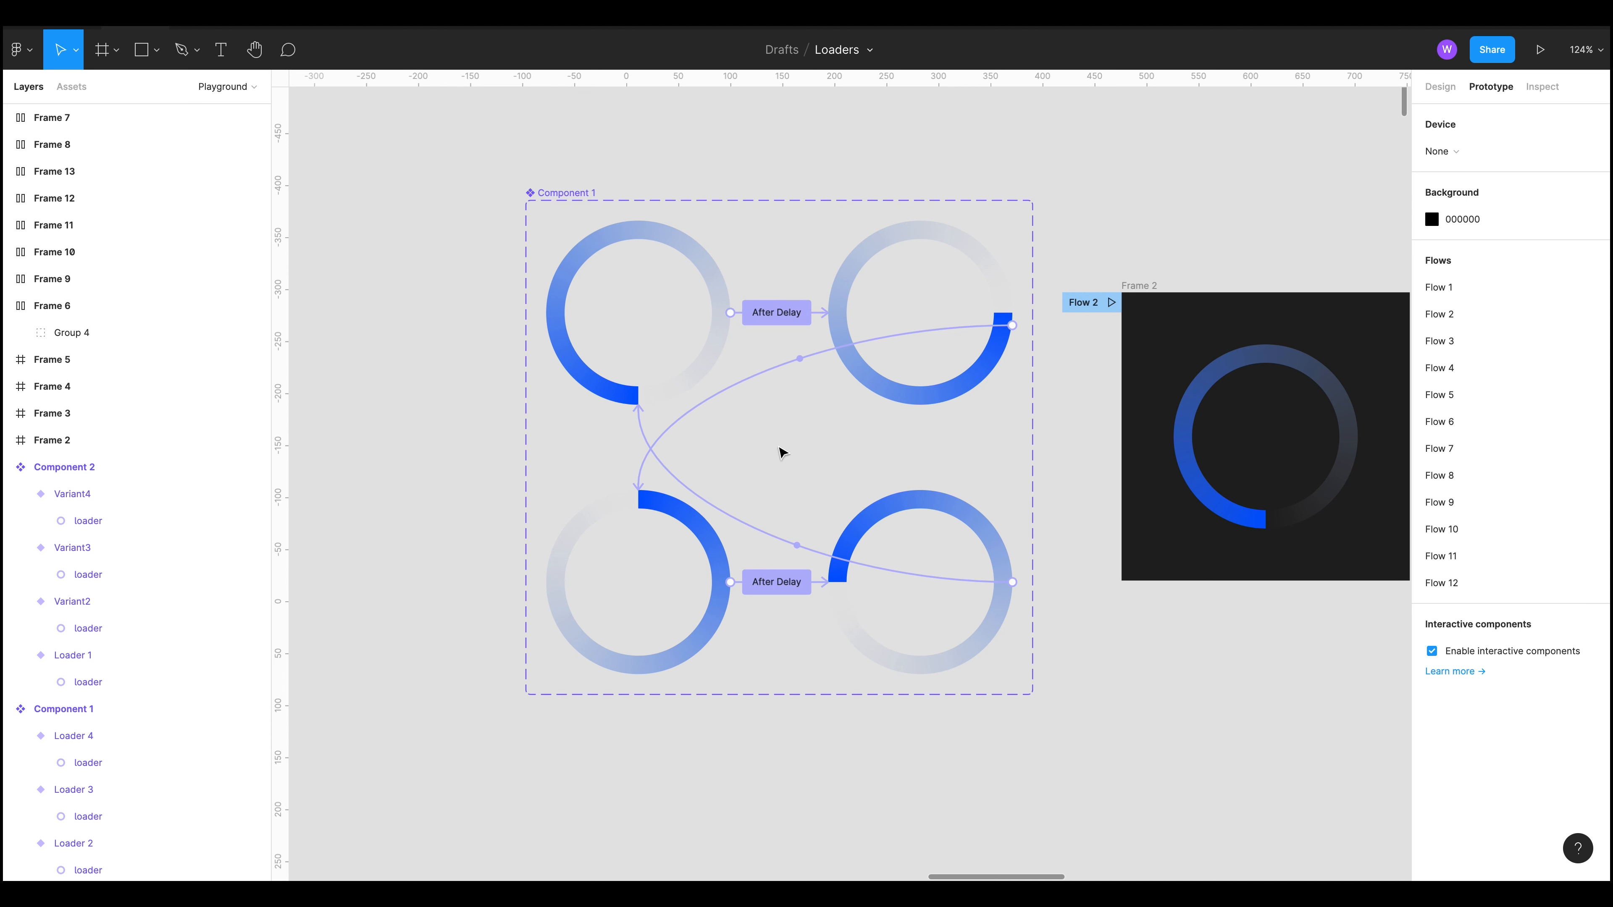
left_click(824, 311)
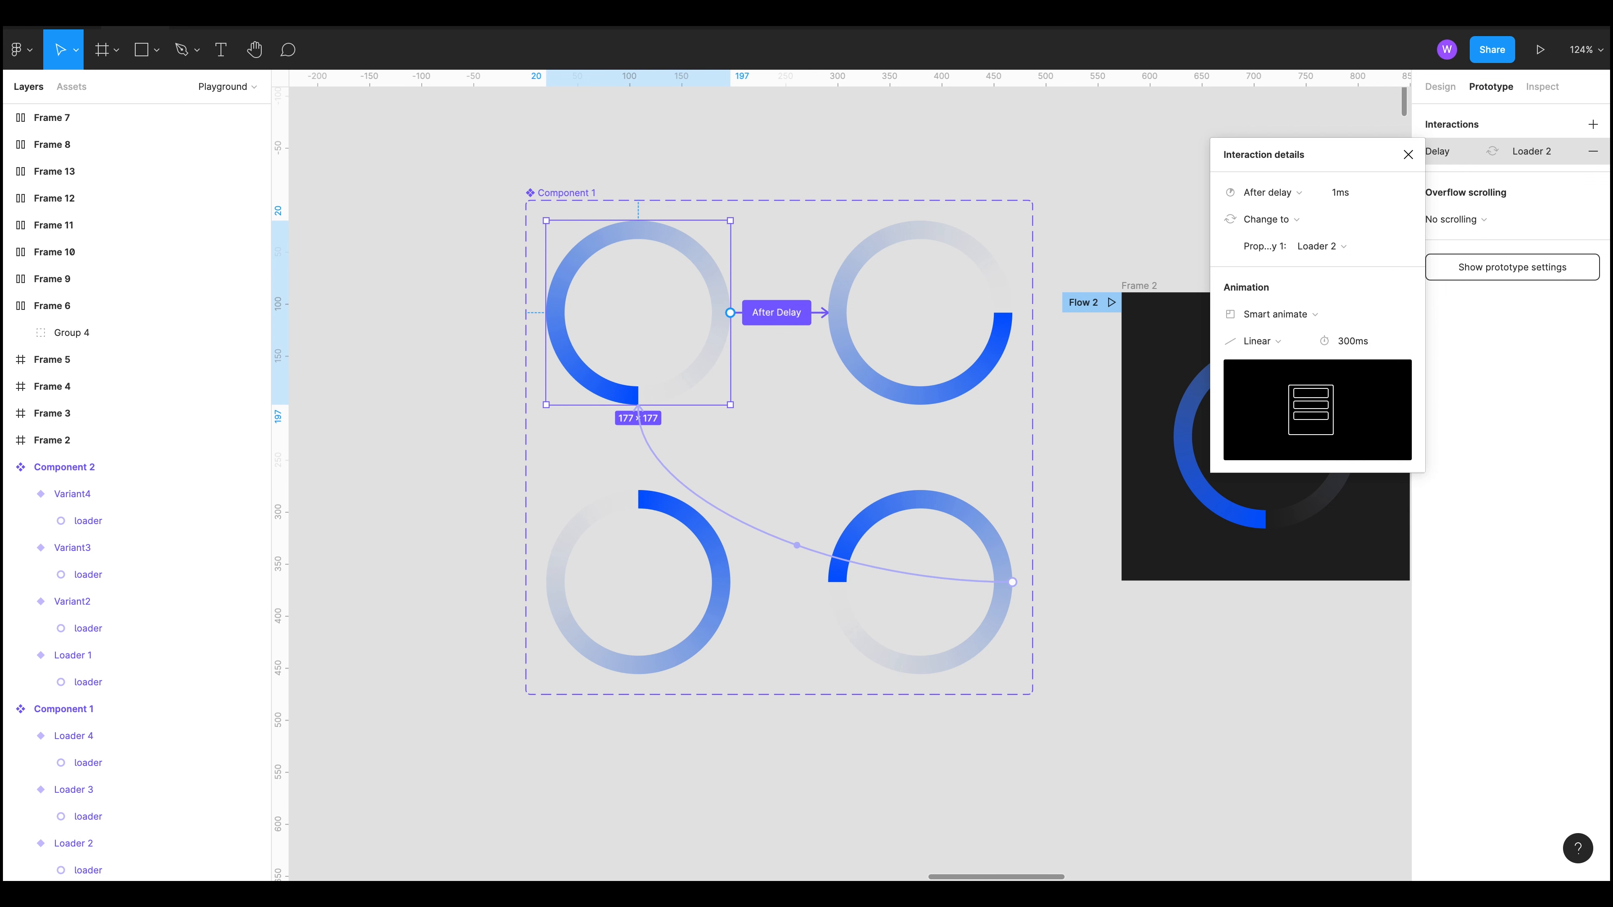
Step: Preview the prototype again, close the preview, and return to the canvas
key("super+alt+Return")
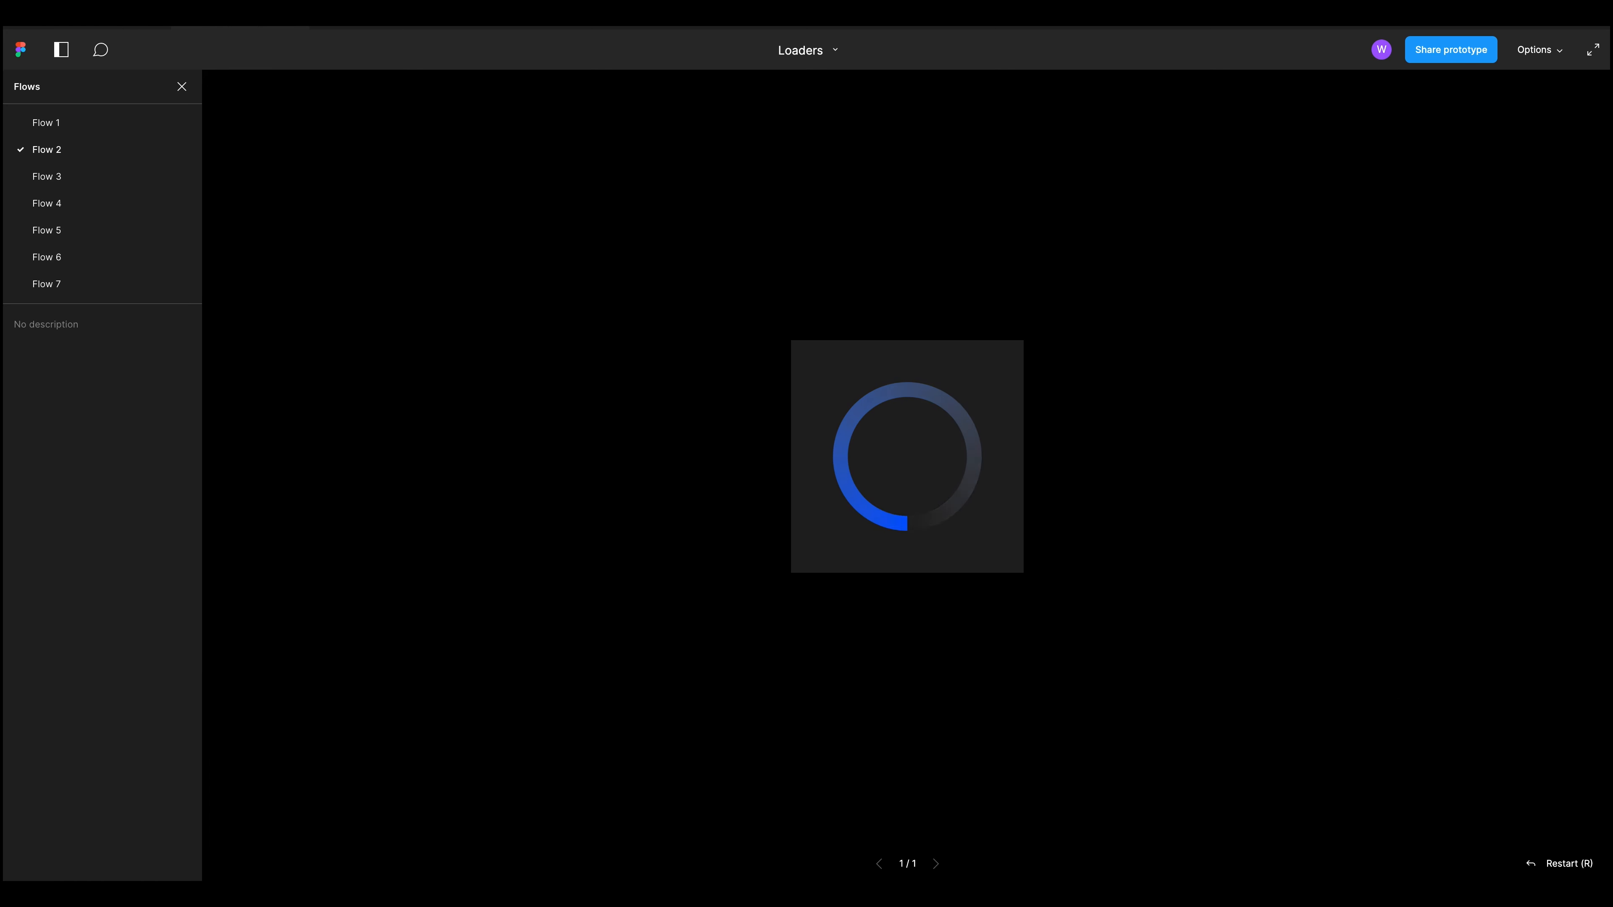
key("super+w")
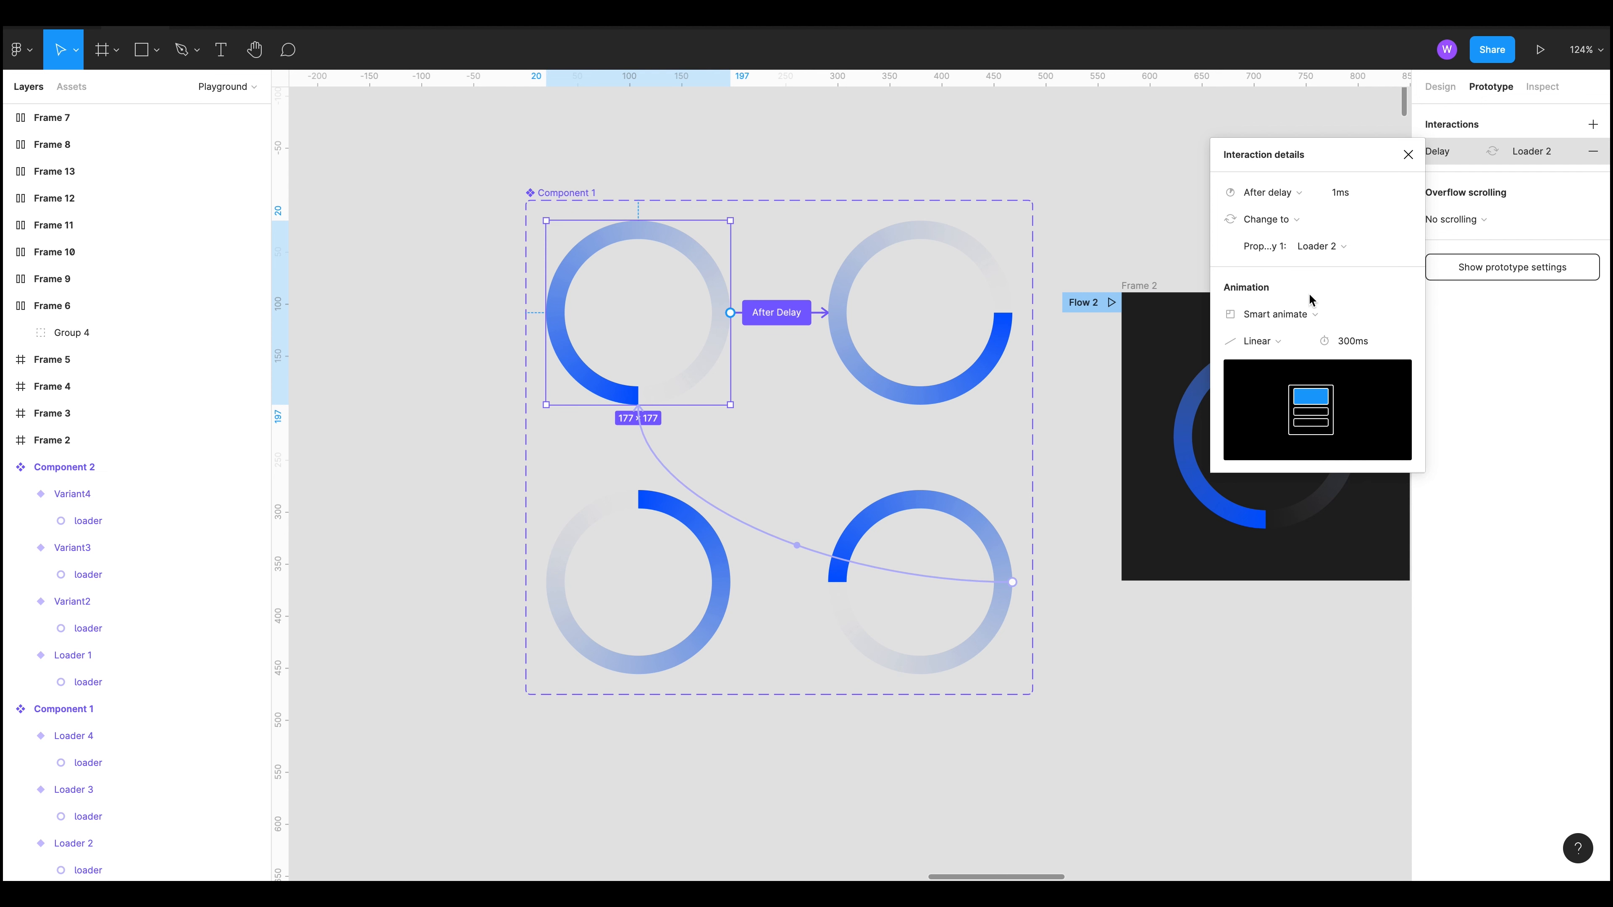
left_click_drag(1165, 665, 1100, 663)
left_click(1068, 658)
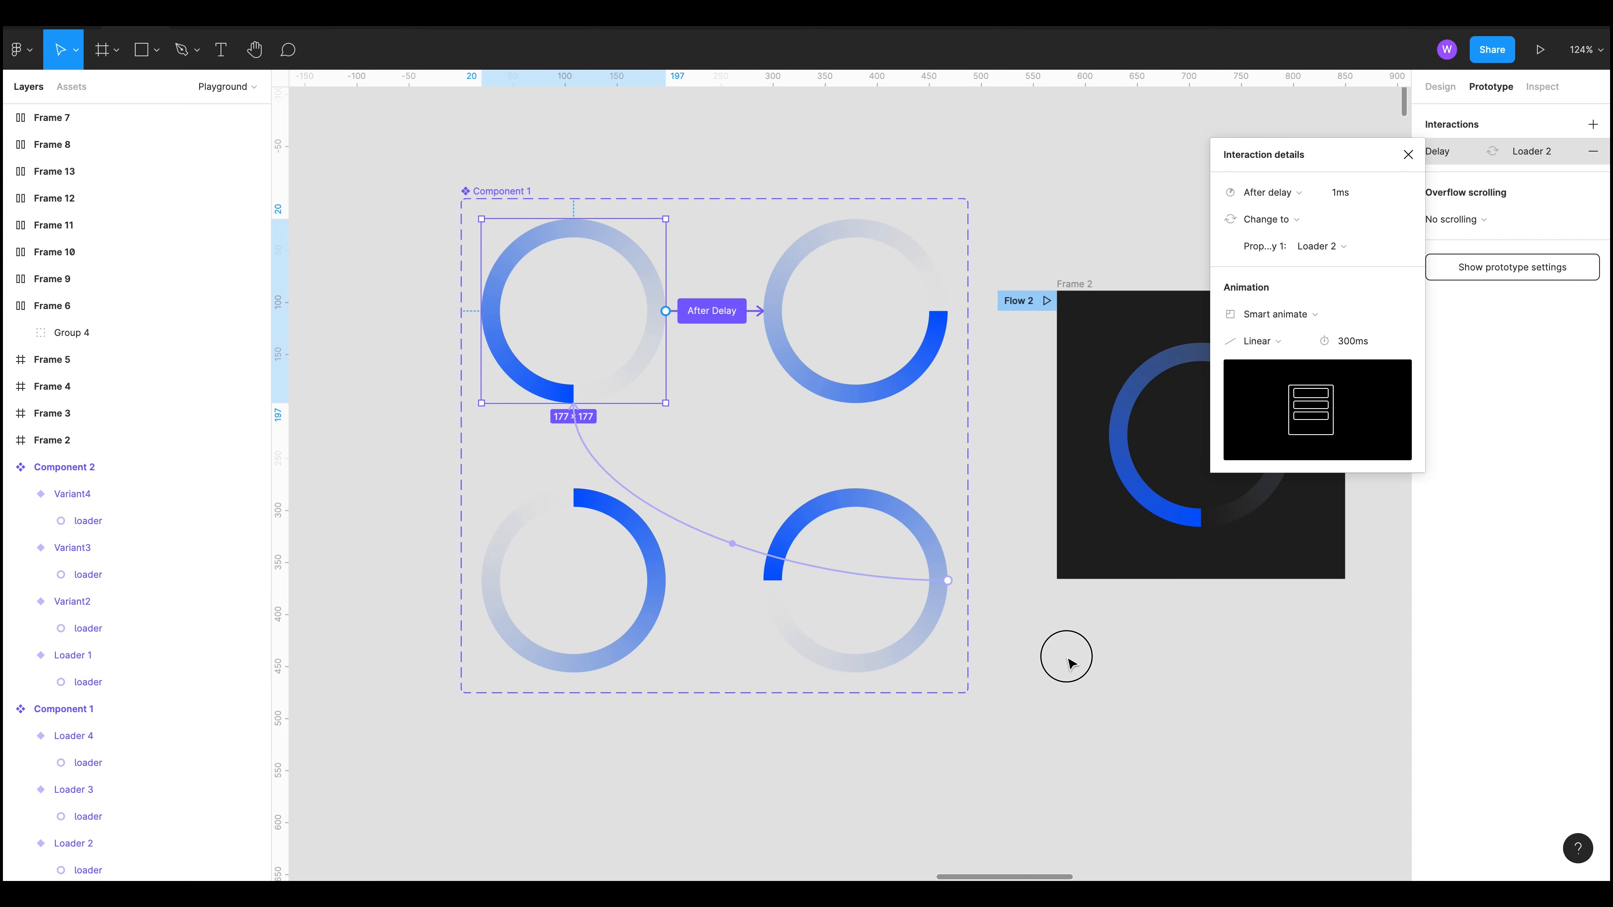
Step: Inspect the loader variants of Component 2 and their rotation settings
scroll(1052, 664, "down", 6)
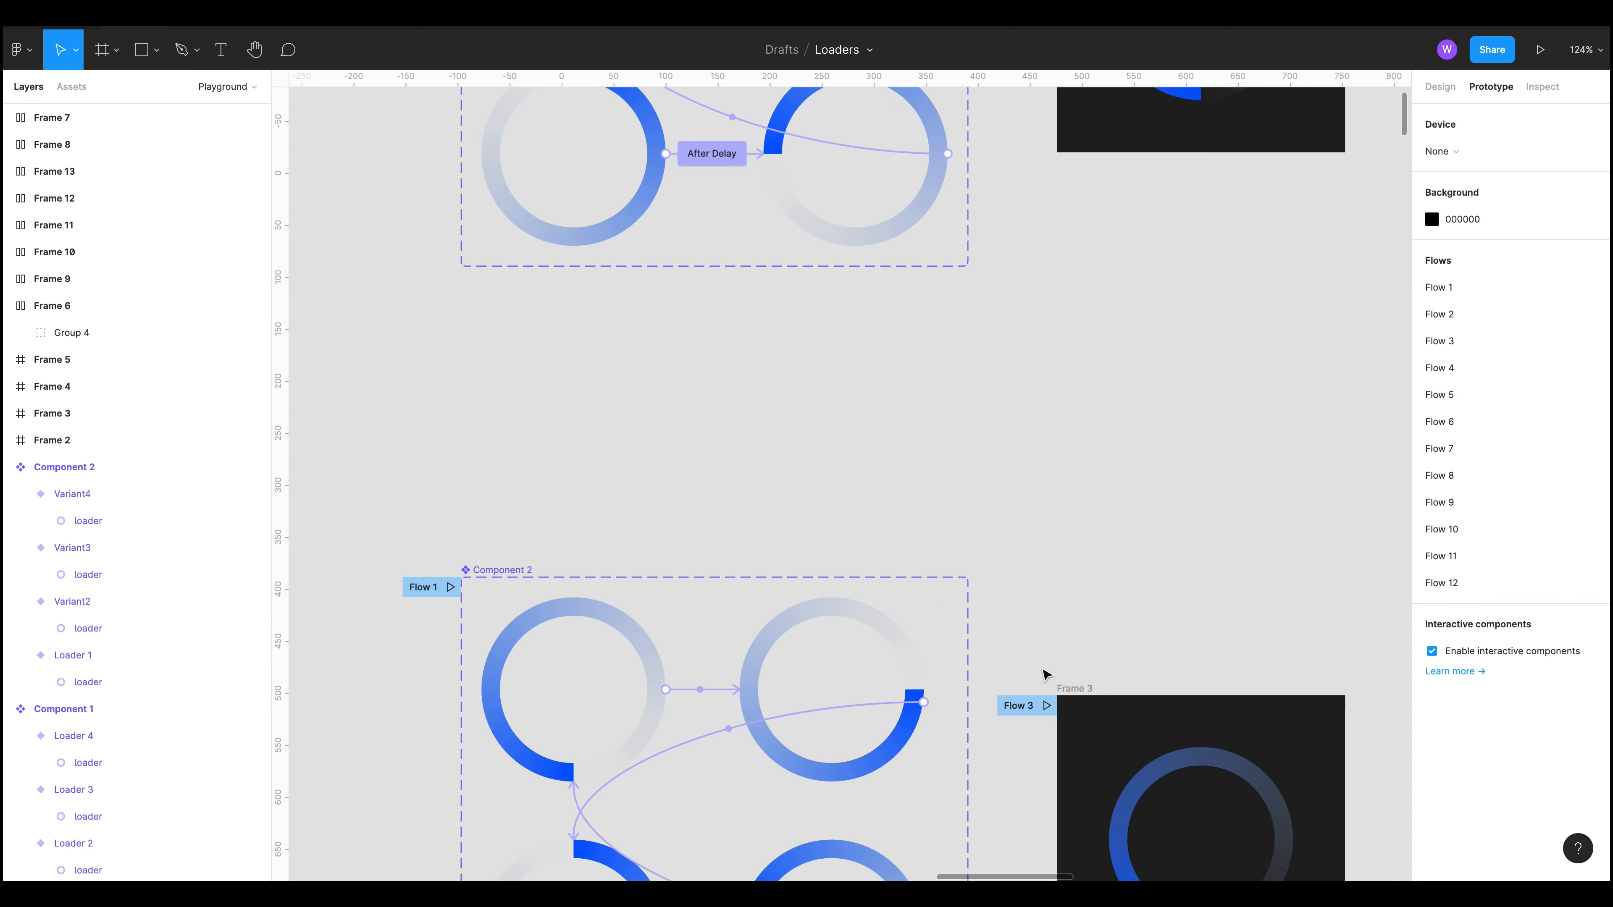
scroll(1046, 673, "down", 5)
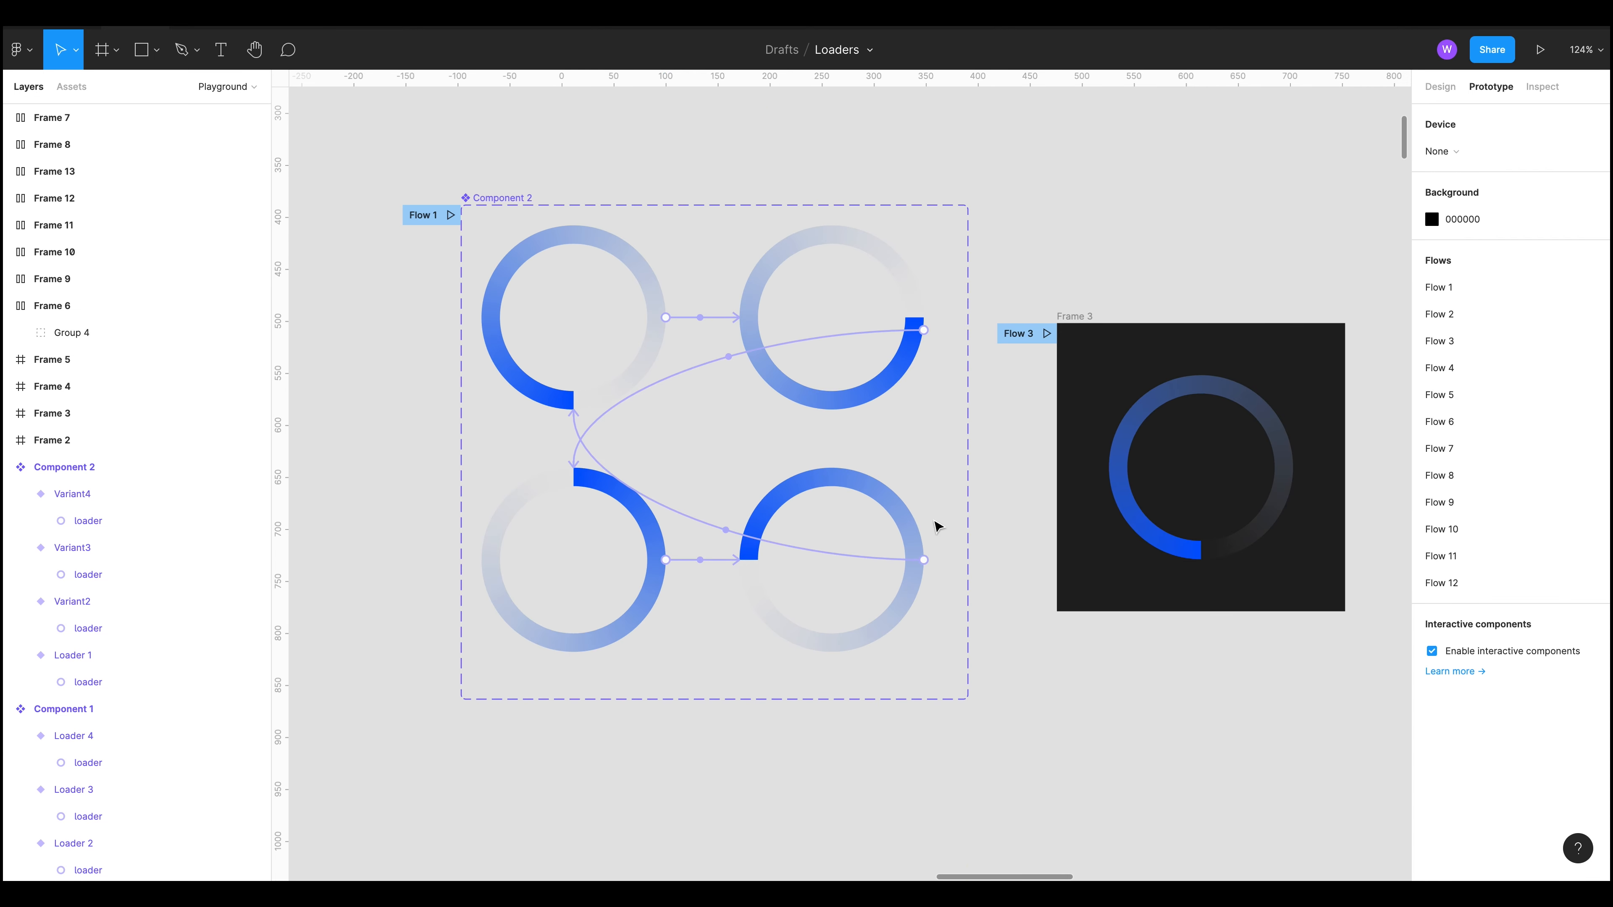
left_click(584, 318)
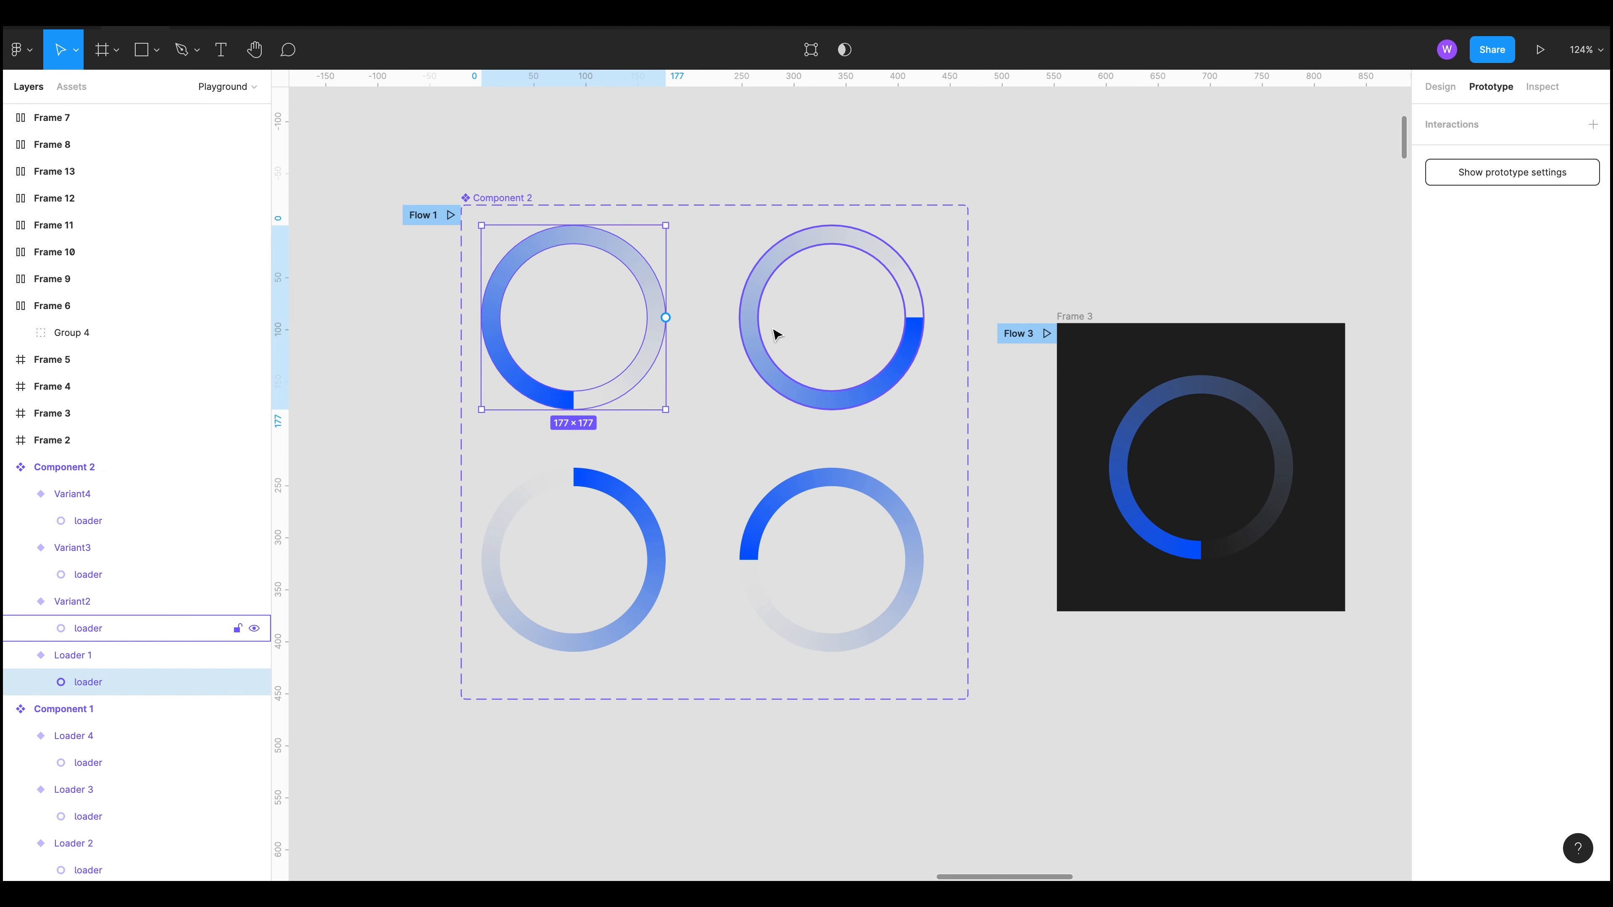
left_click(1439, 86)
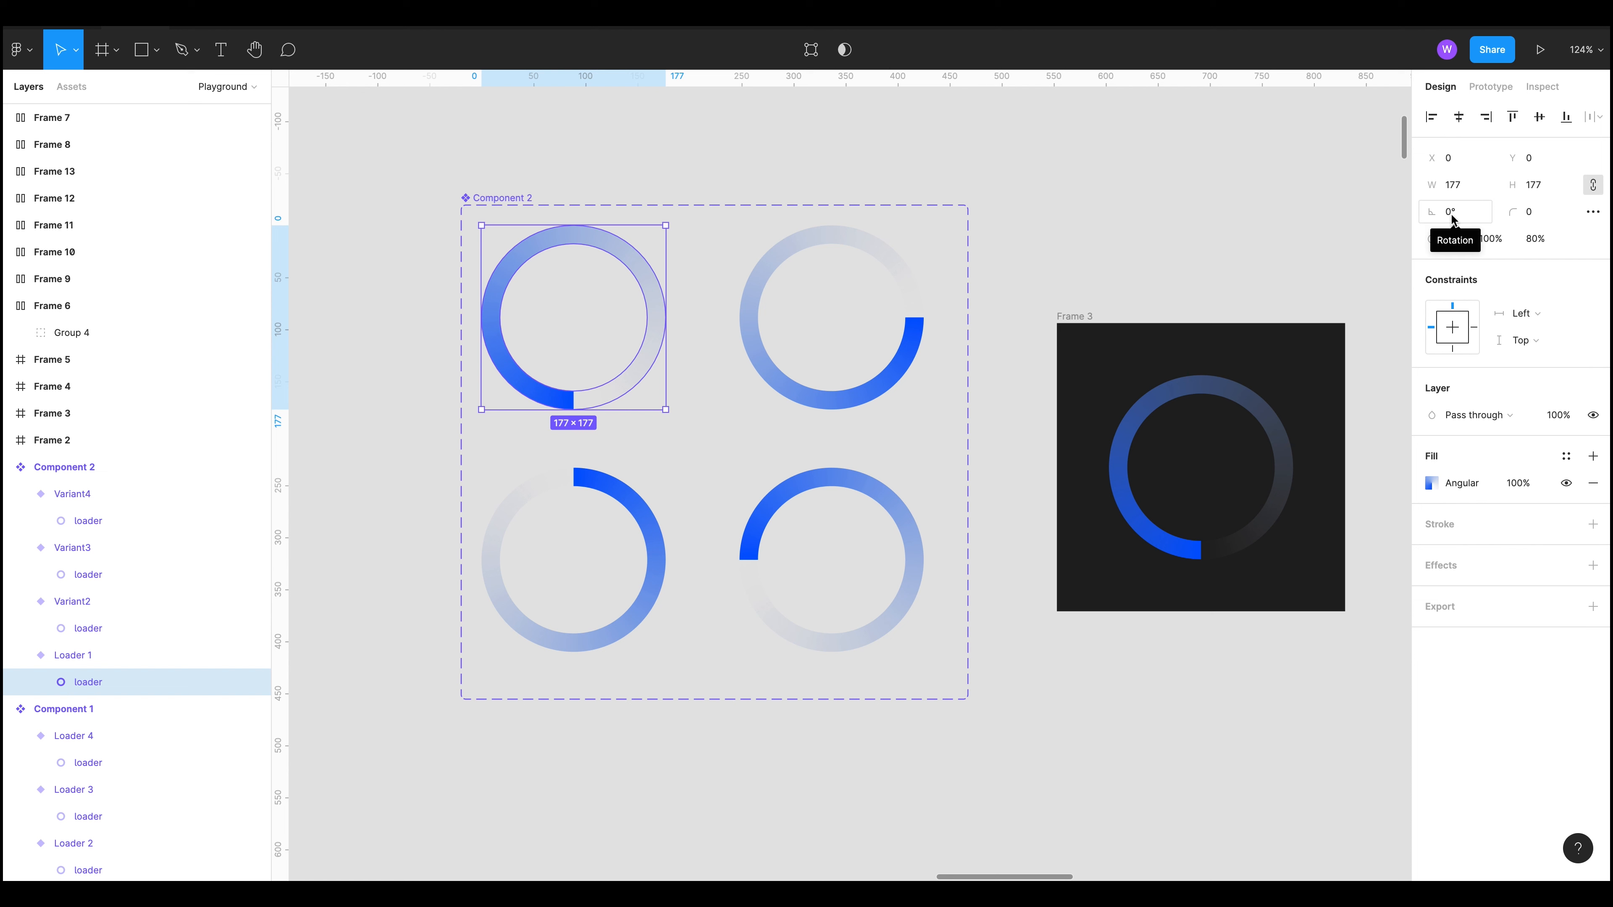
double_click(767, 365)
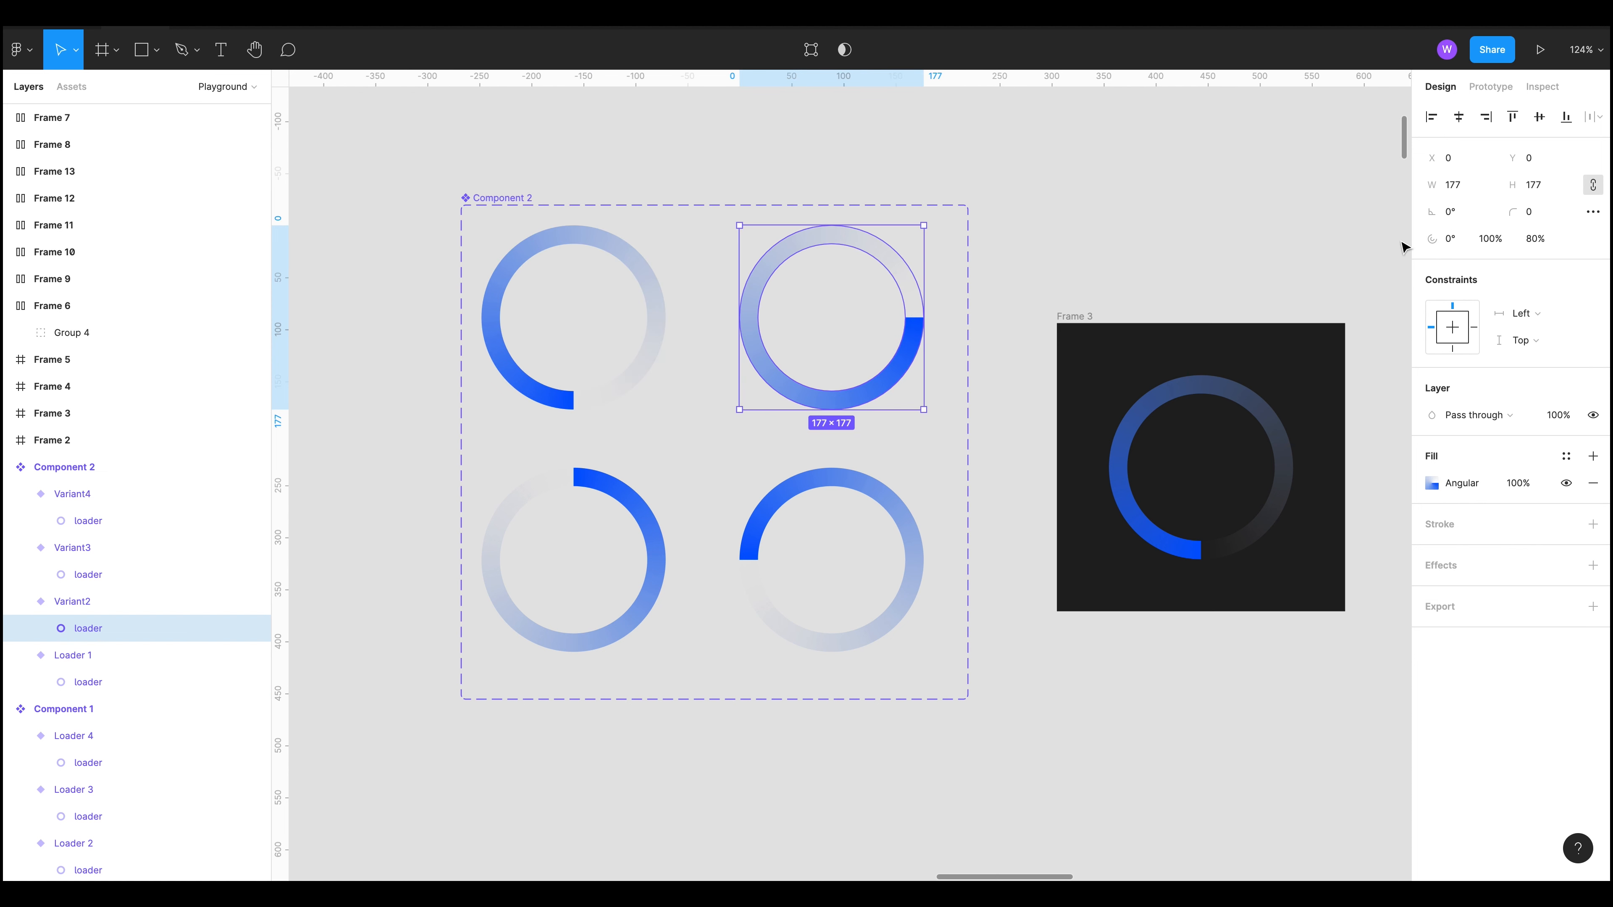
left_click(546, 642)
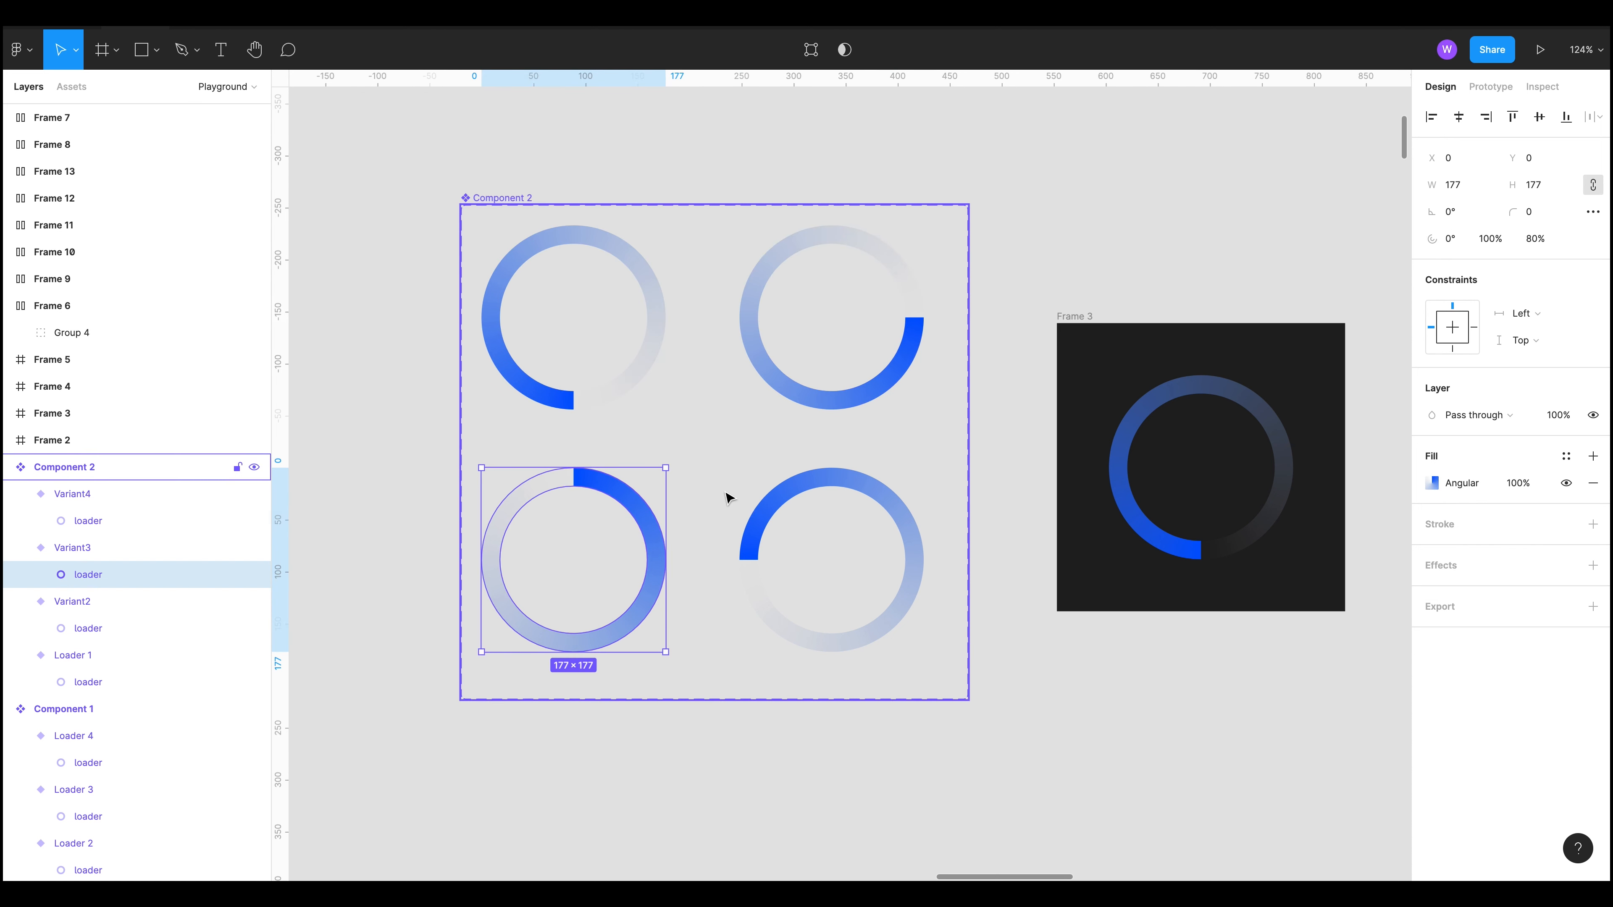
Step: Inspect the angular gradient fill of each loader variant in Component 2
left_click(760, 517)
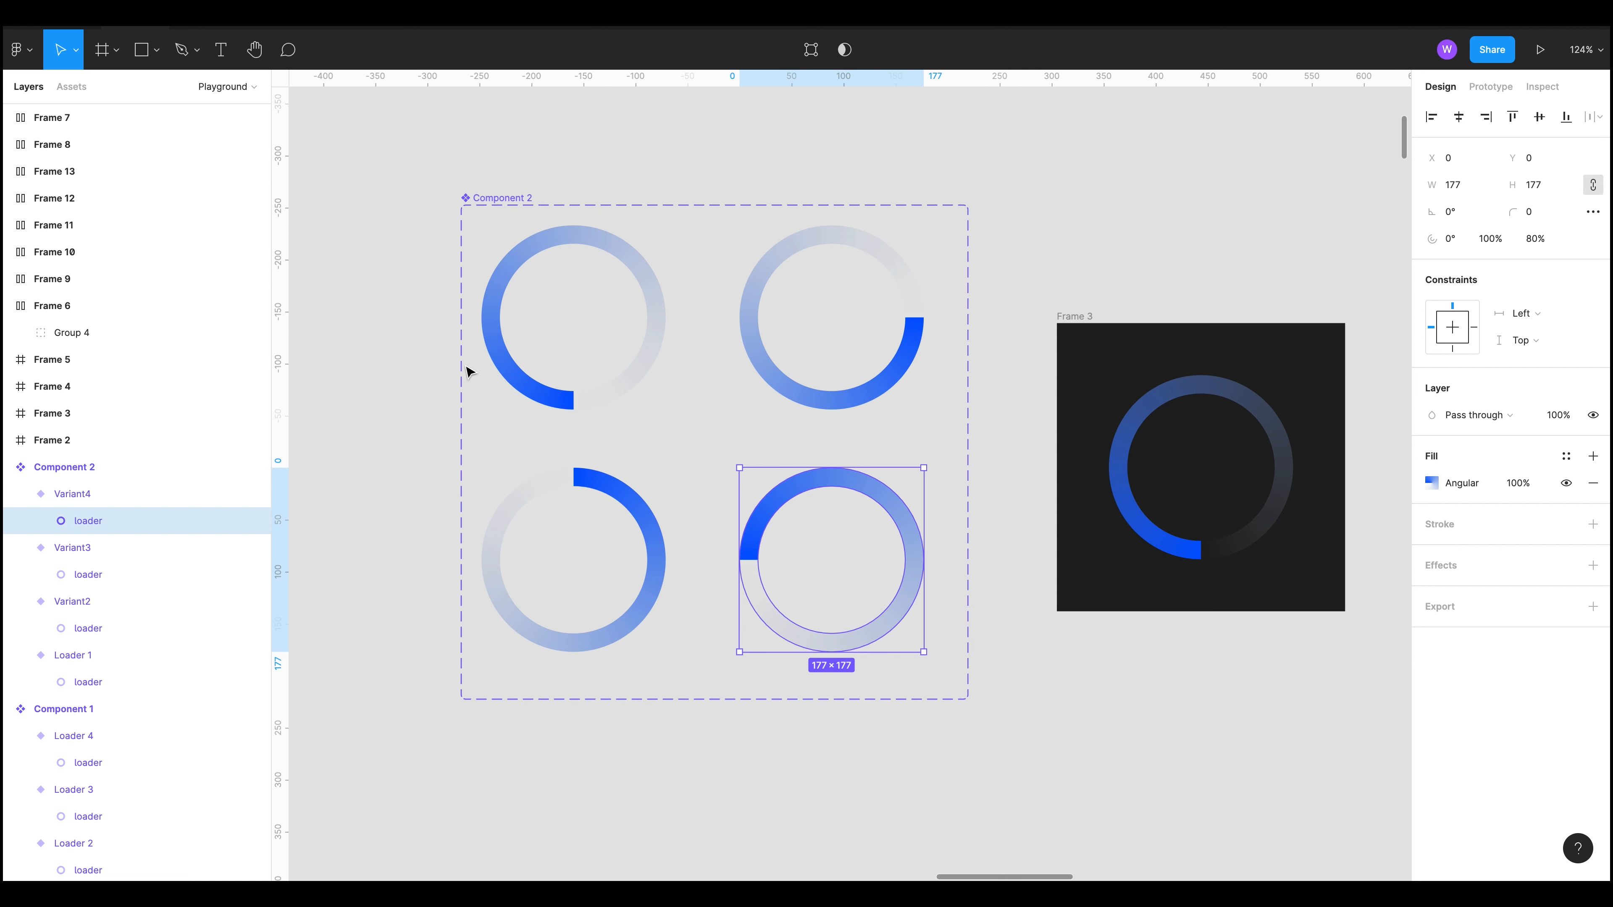
left_click(487, 356)
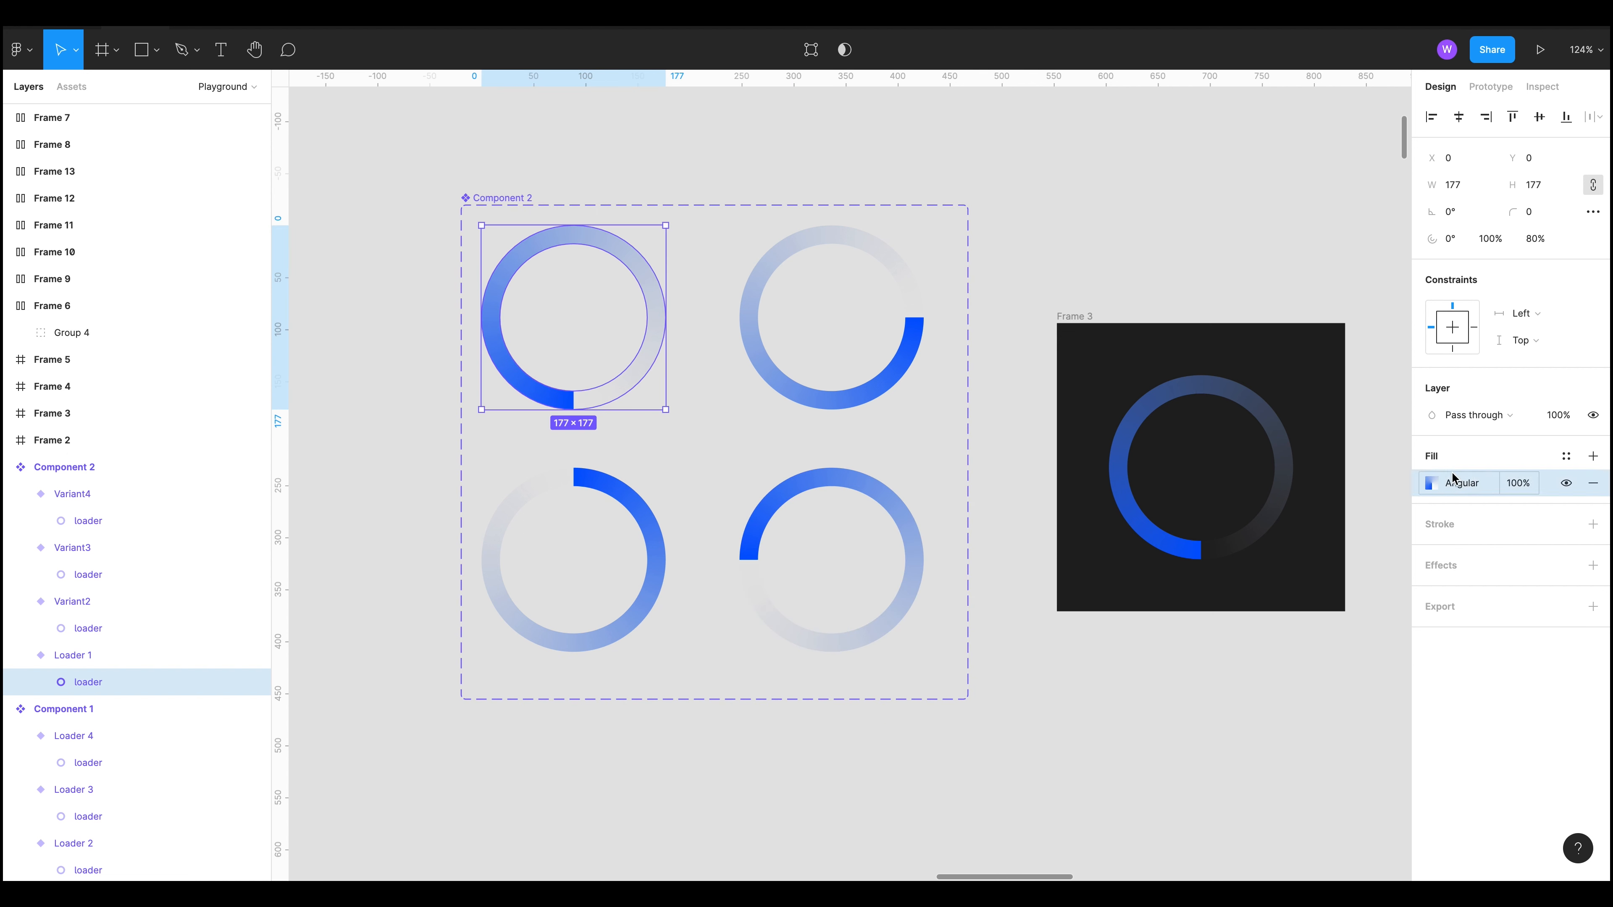
left_click(1432, 484)
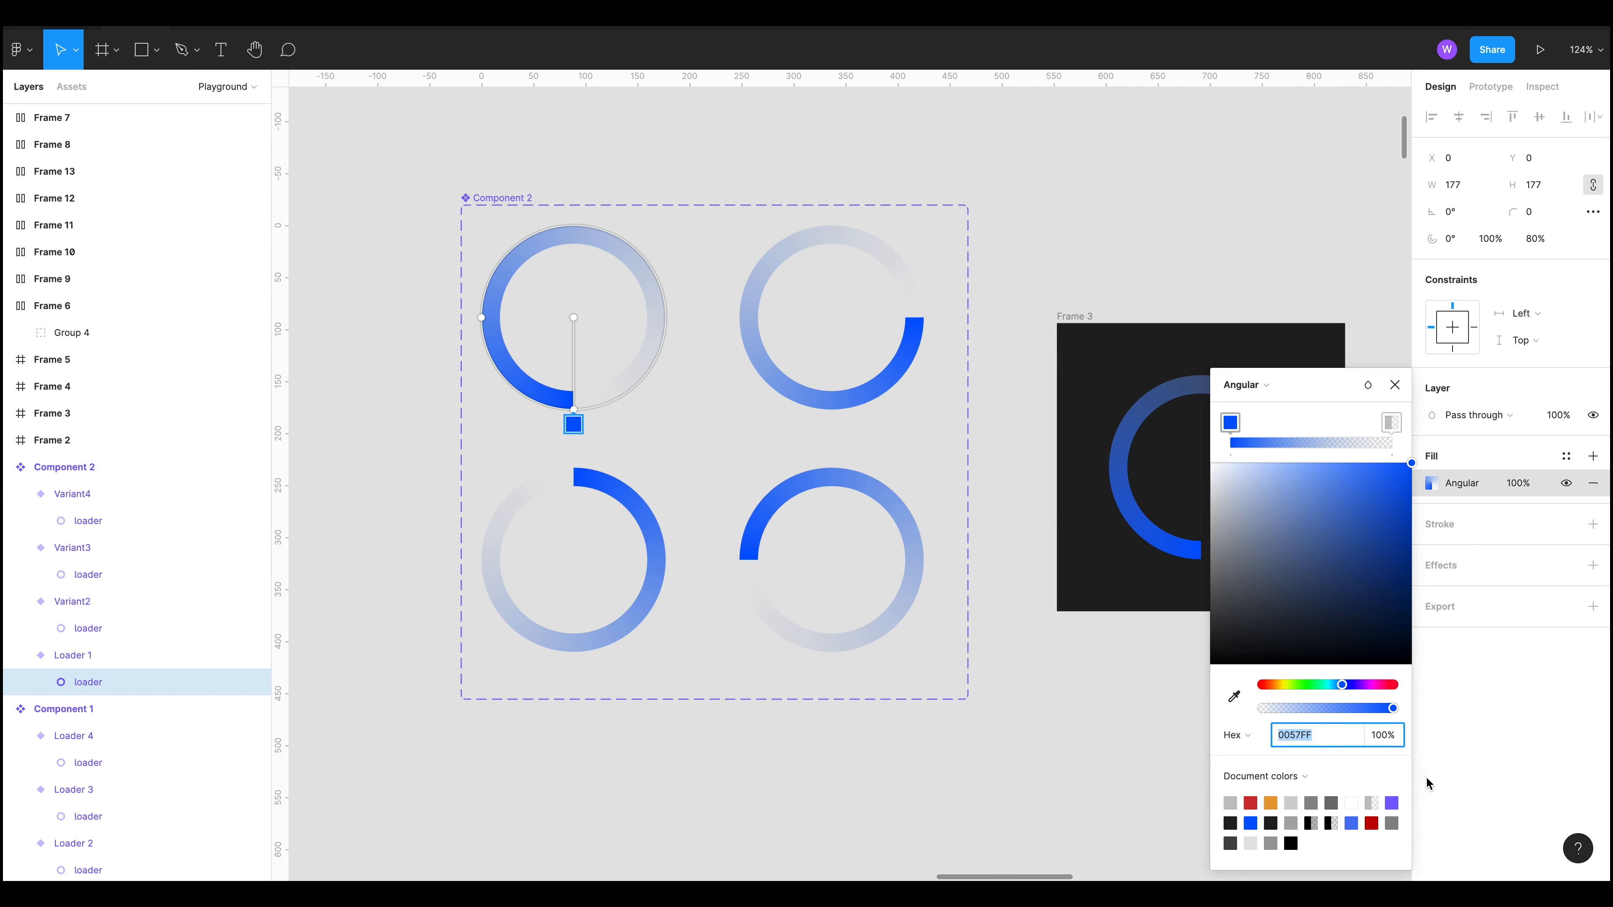
left_click(743, 329)
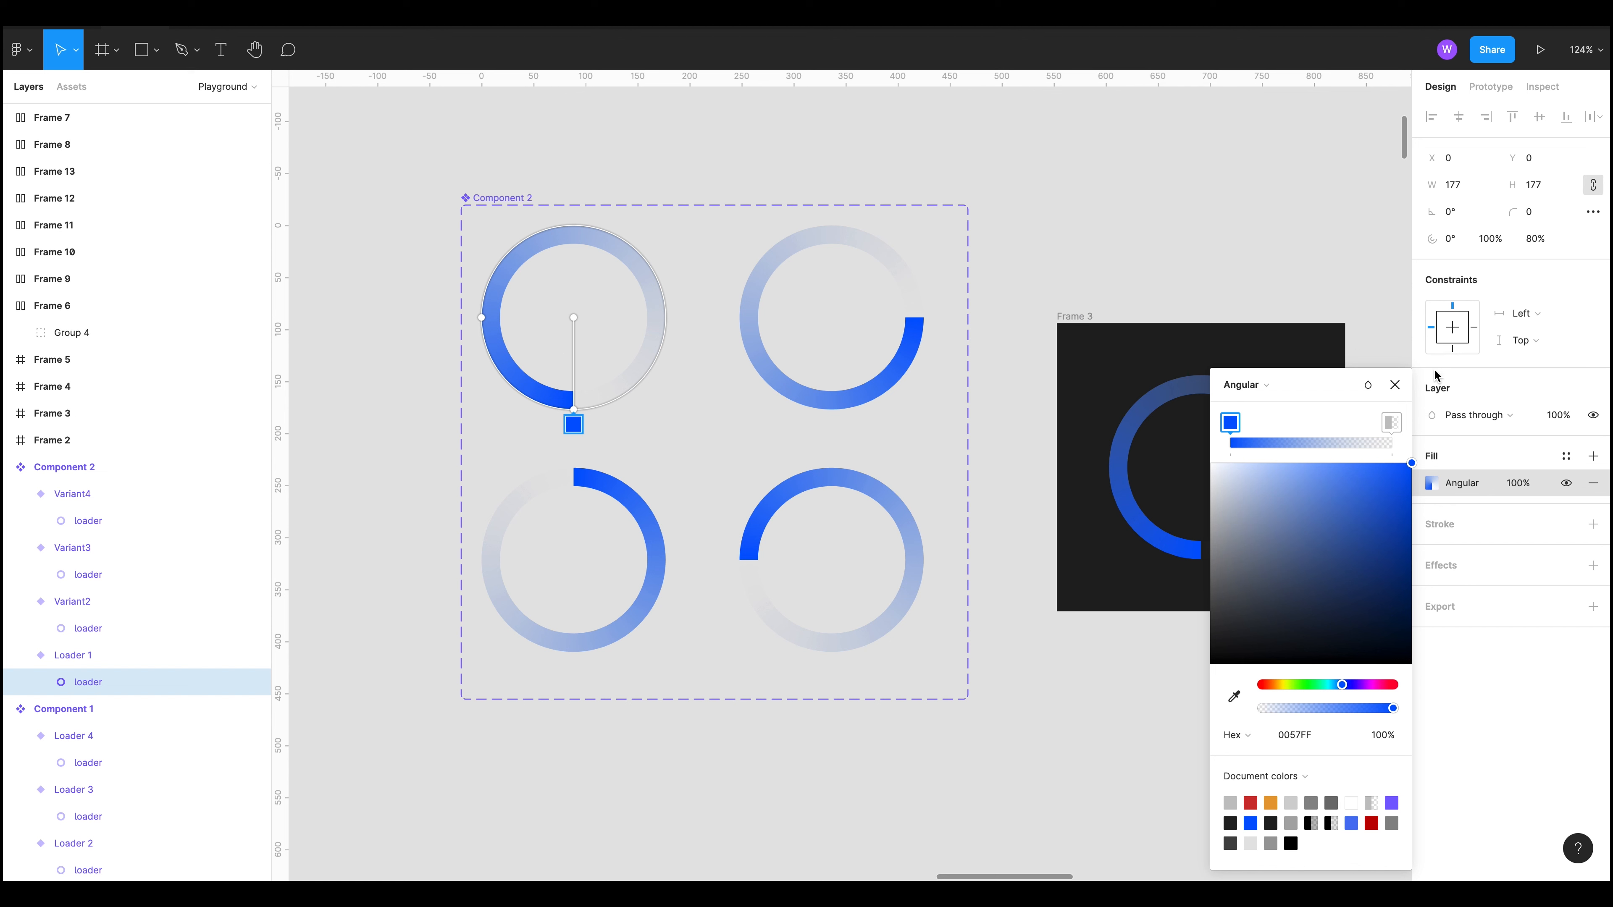
left_click(1394, 385)
left_click(792, 380)
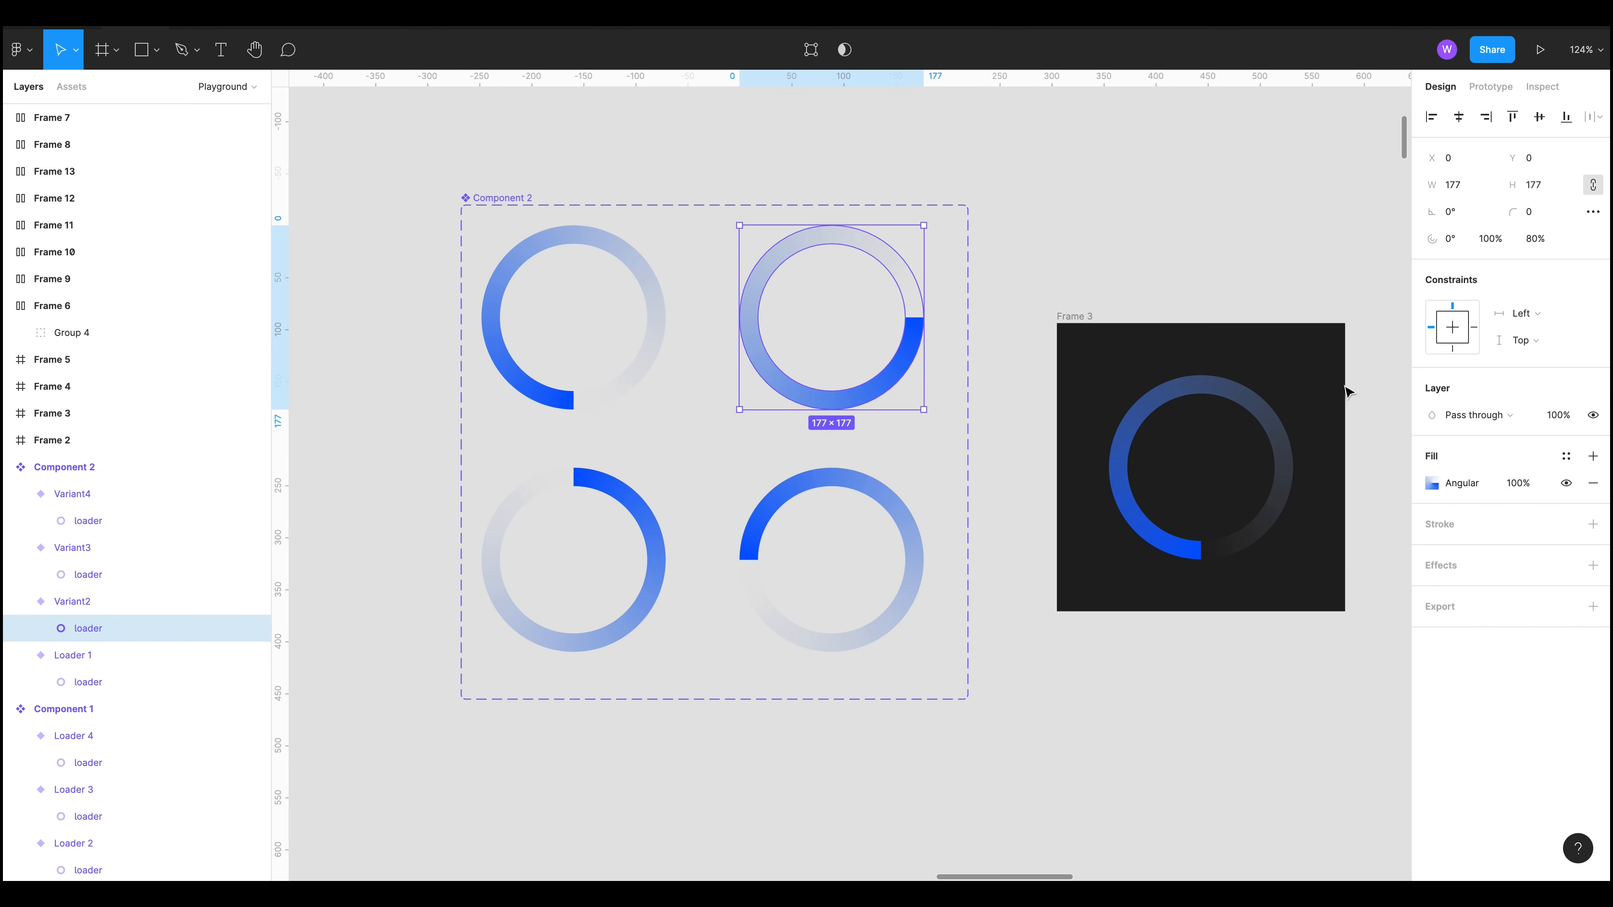
left_click(1431, 483)
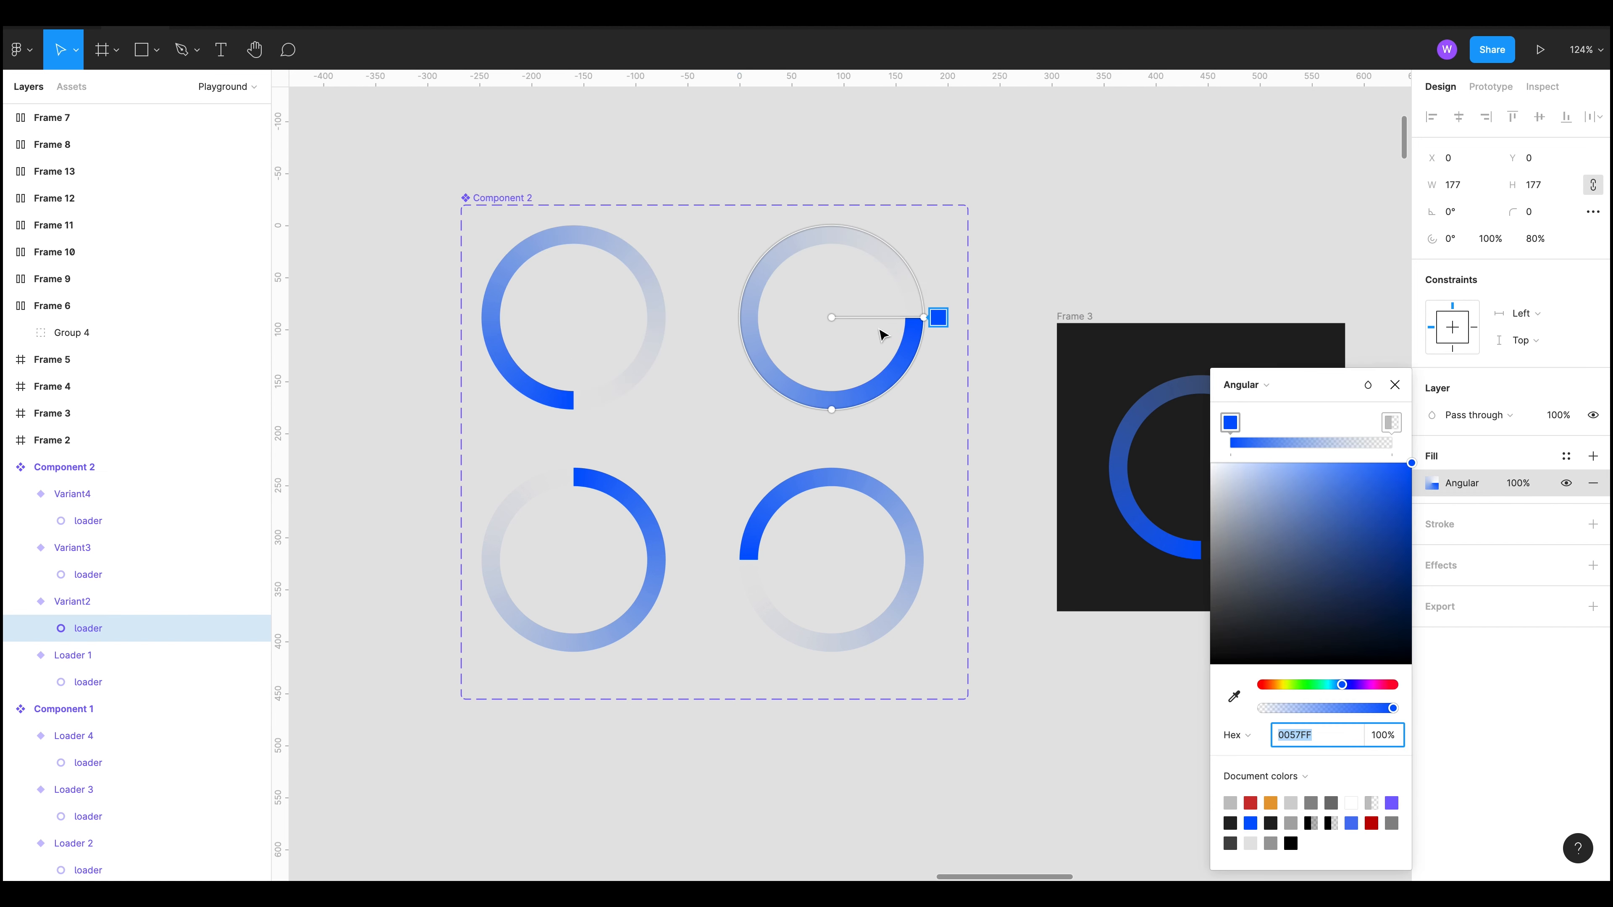
left_click(1395, 385)
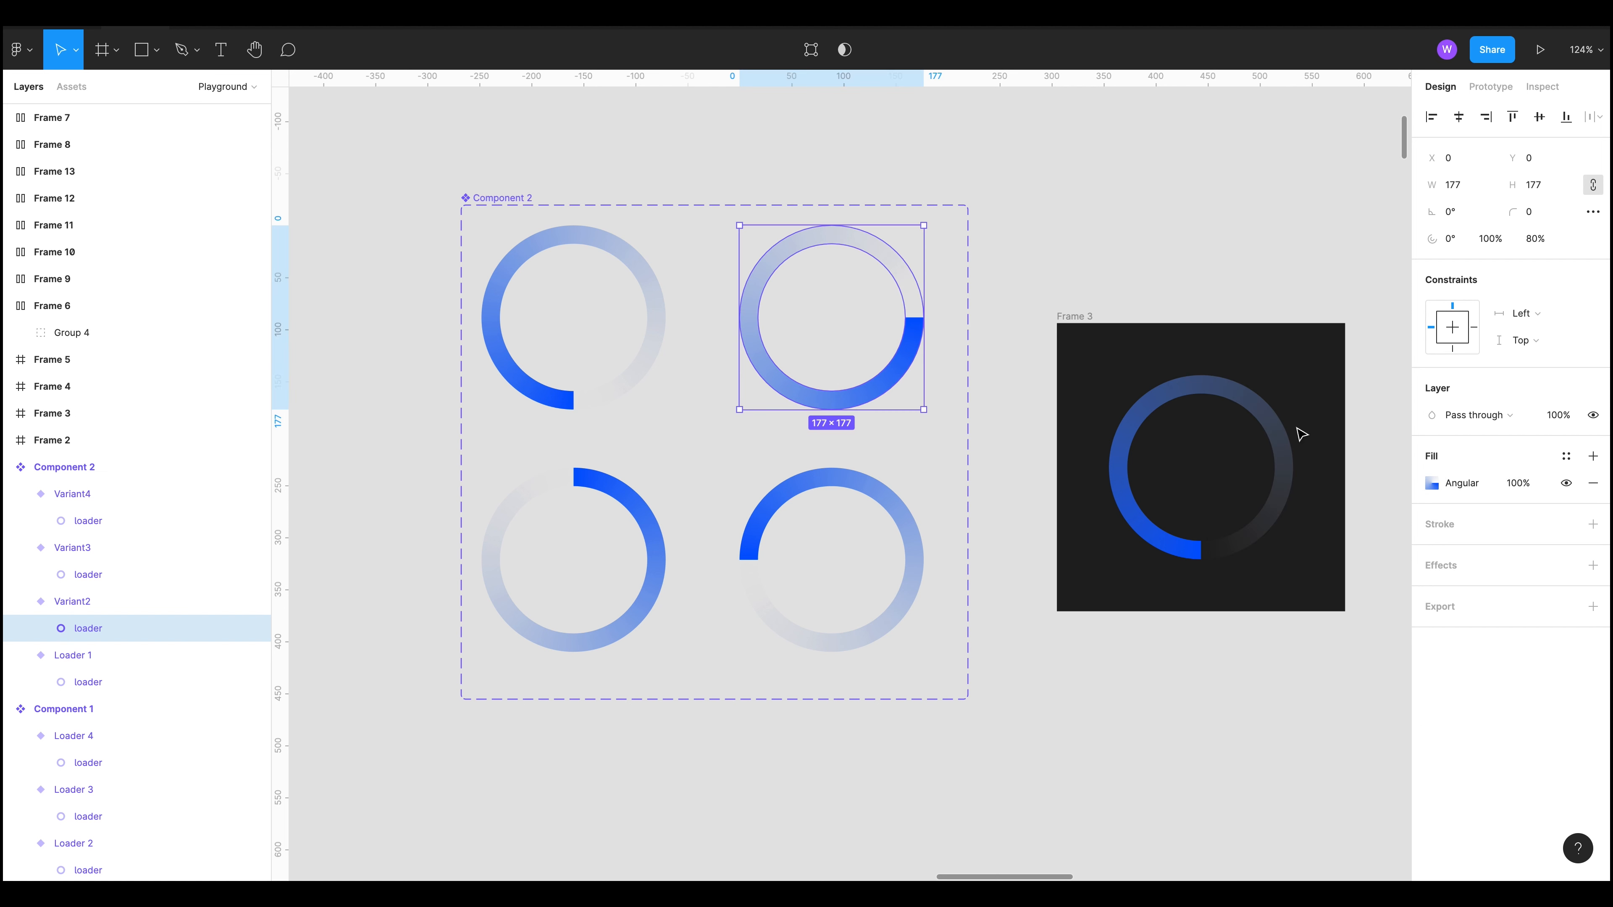
left_click(594, 486)
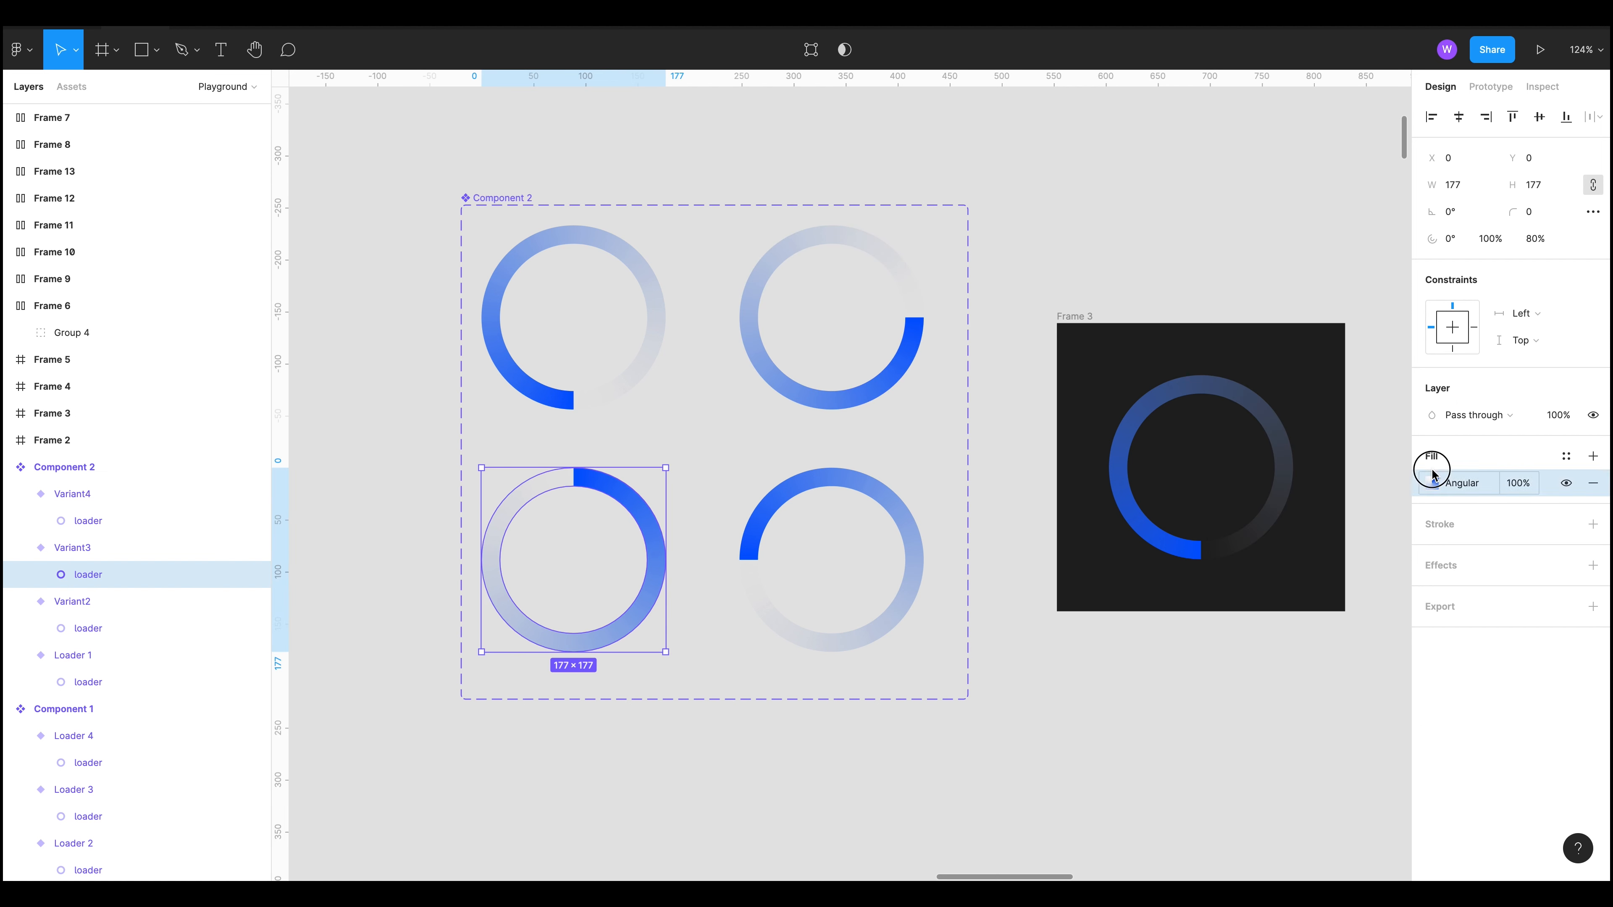
left_click(1432, 483)
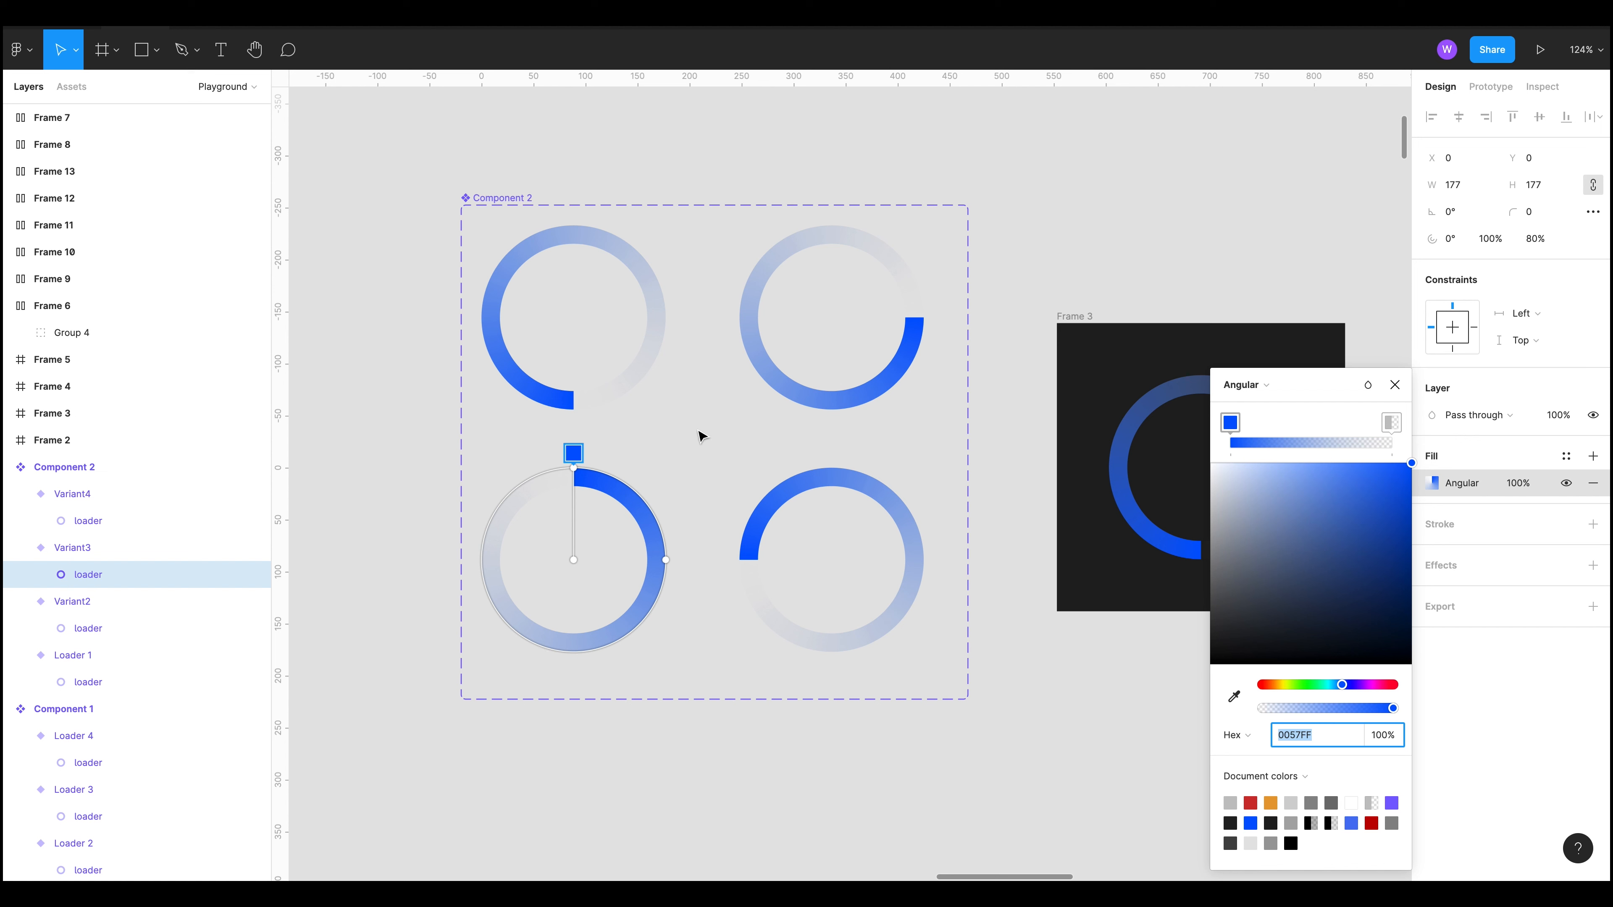
left_click(1079, 746)
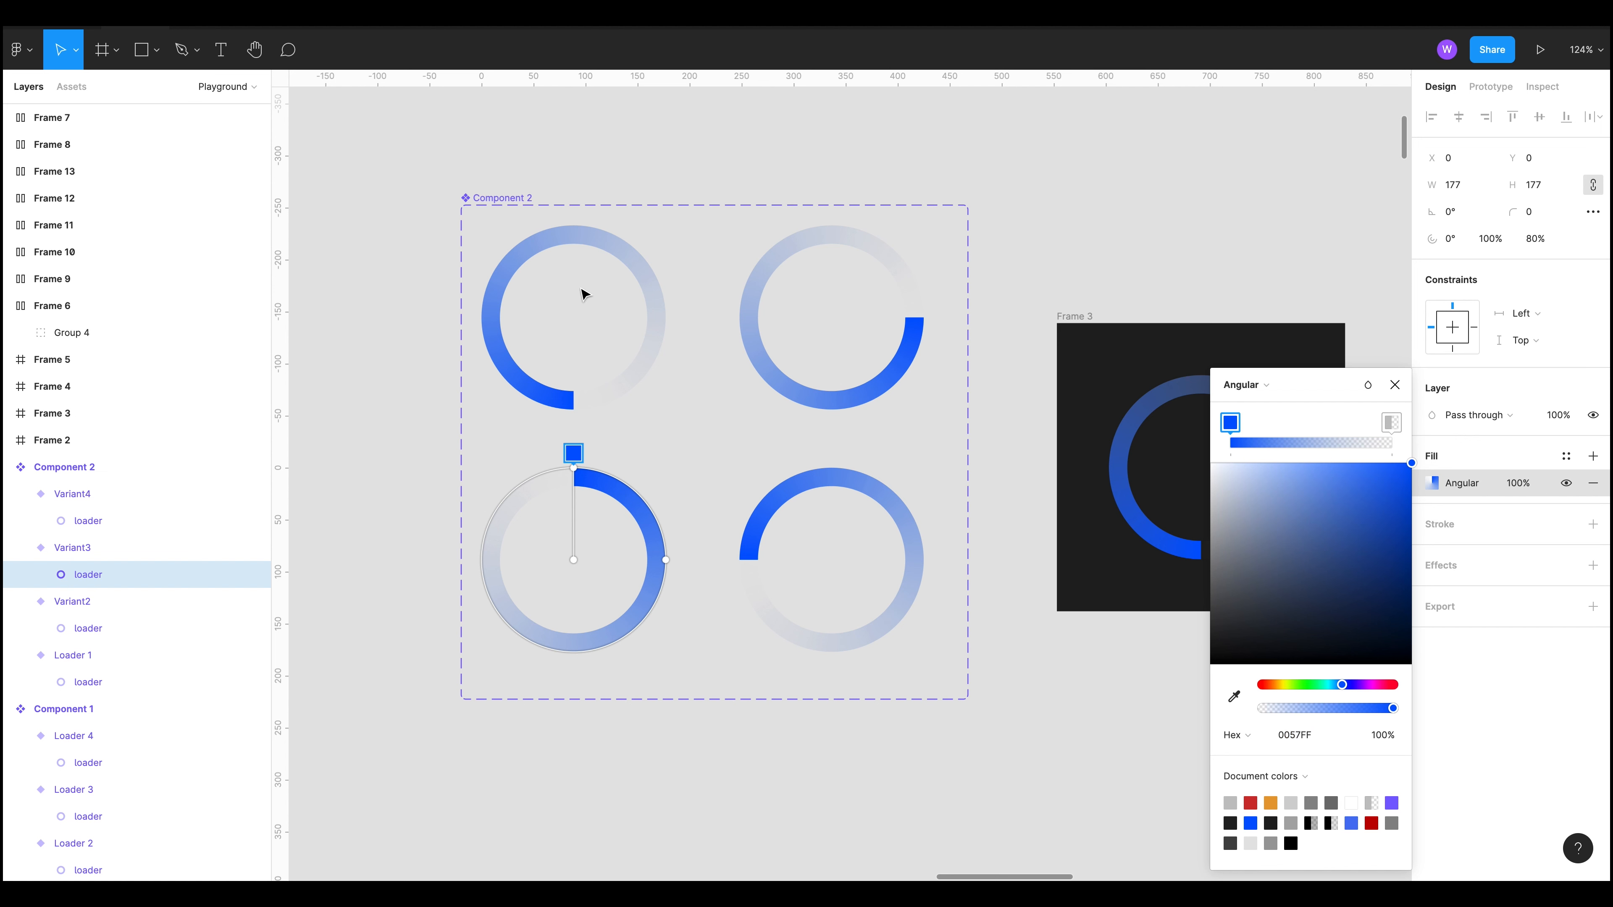
Step: Show the prototype connections between the Component 2 loader variants
key("shift+e")
left_click(401, 340)
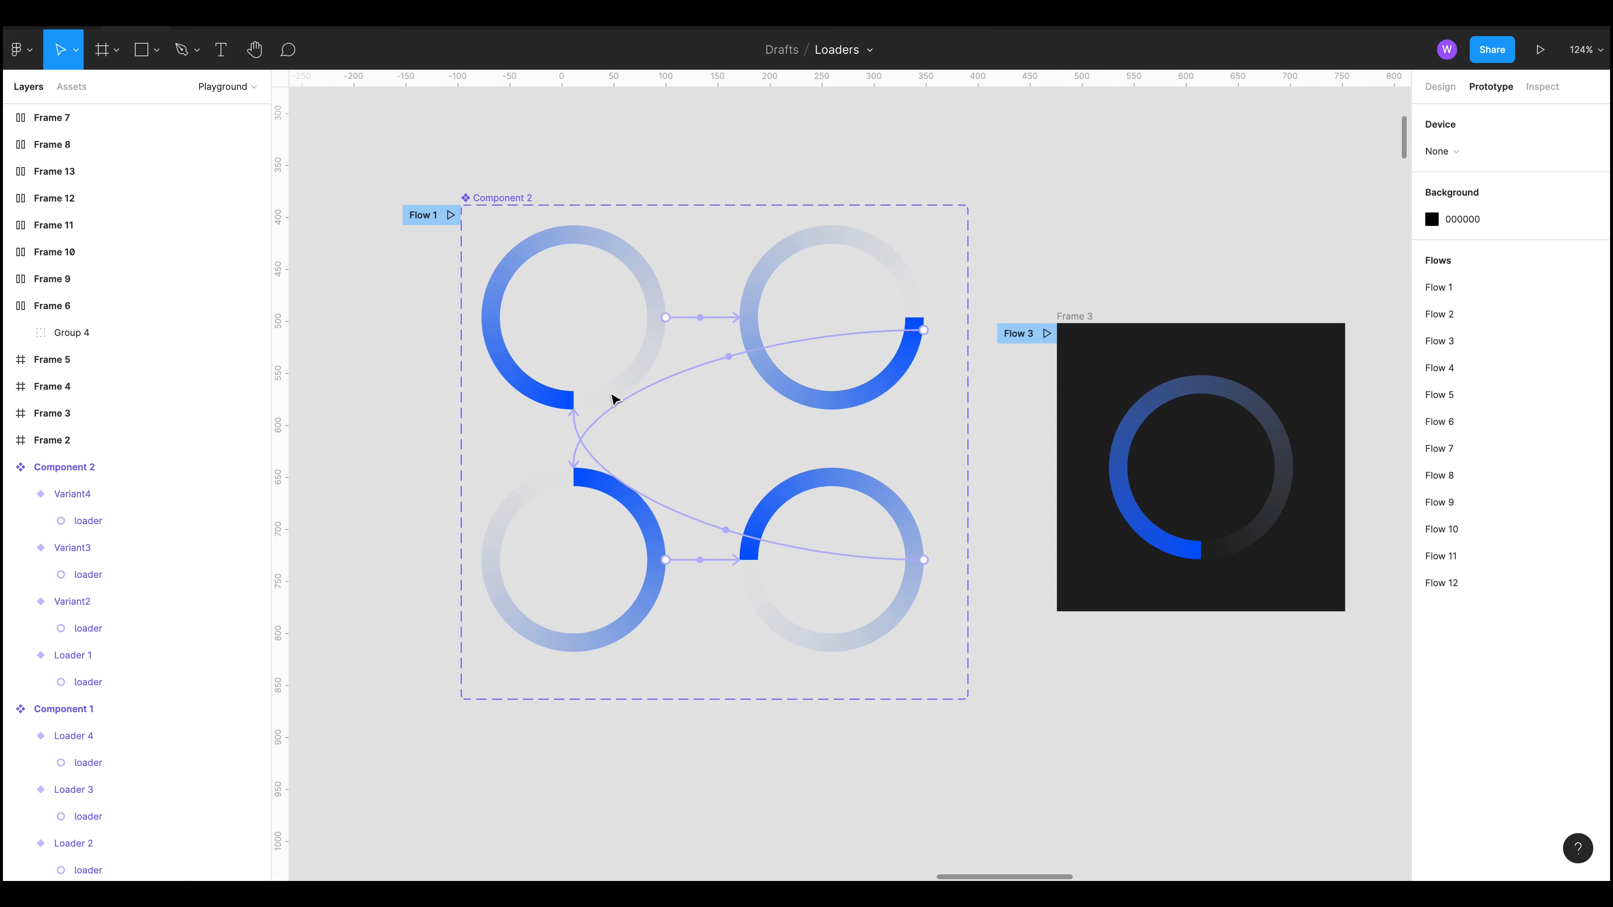
scroll(889, 356, "up", 7)
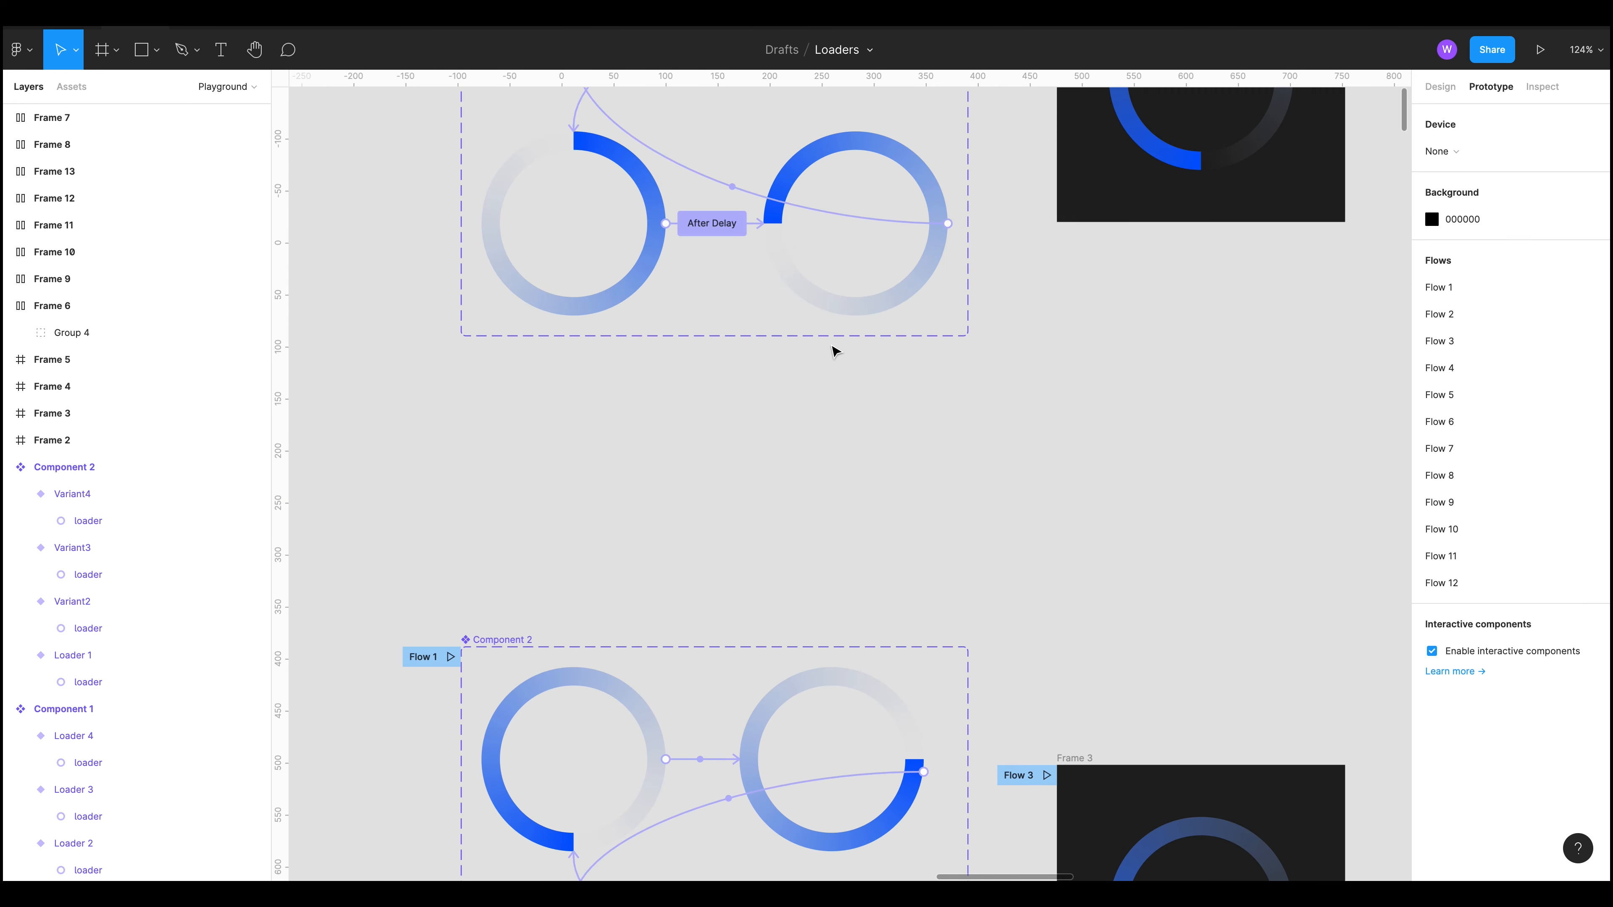
scroll(817, 219, "up", 3)
scroll(1001, 504, "down", 8)
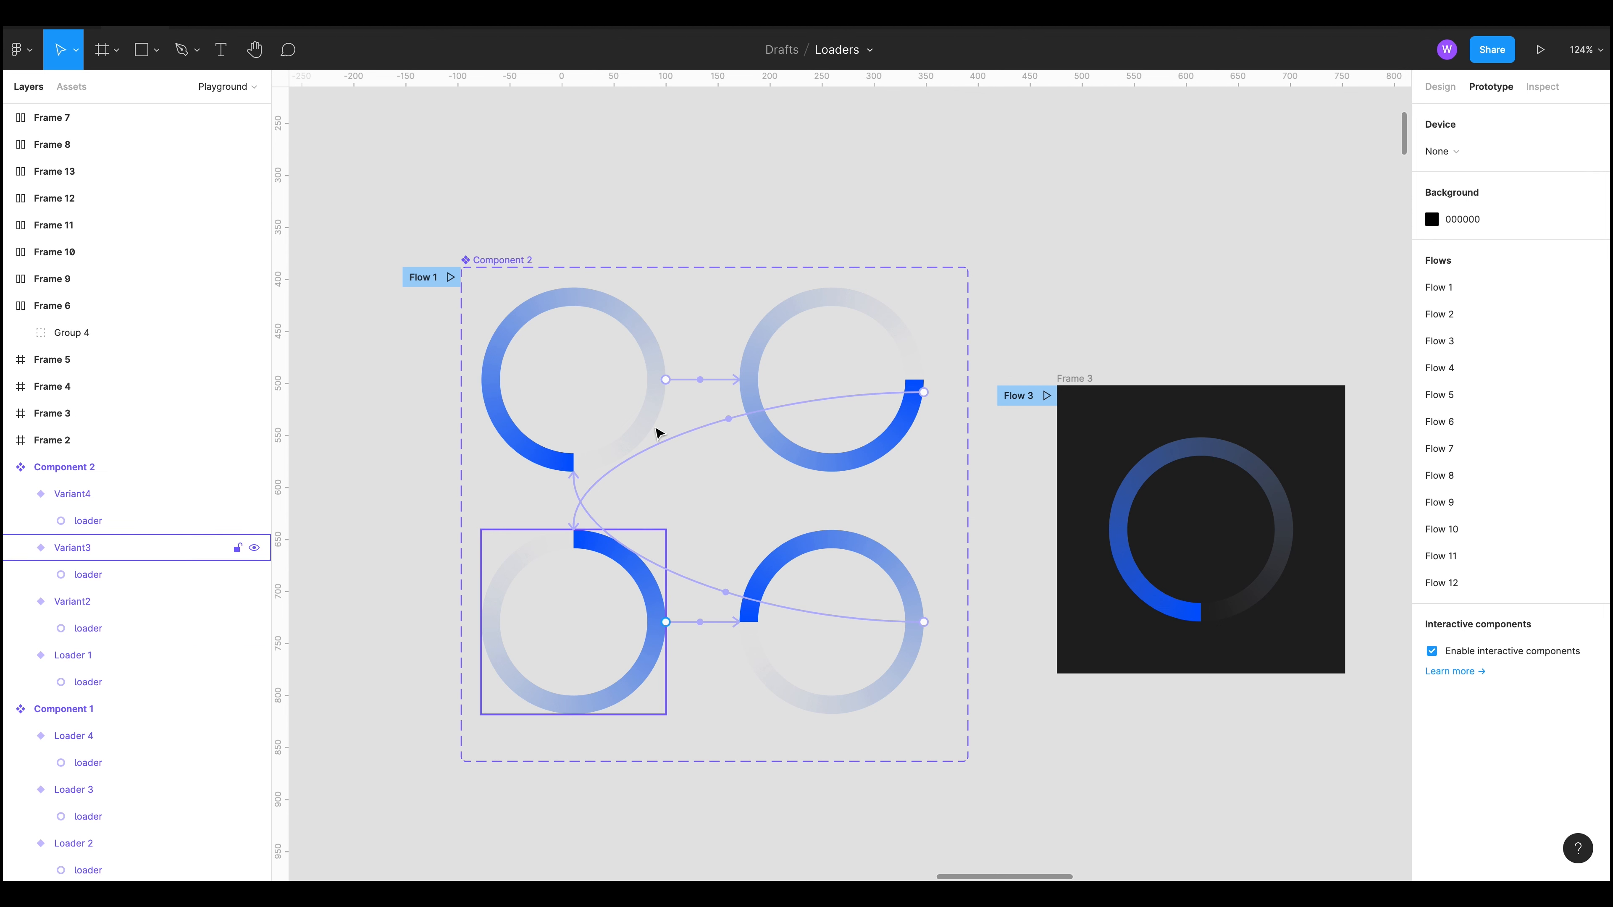
Step: Draw a circle about 218 × 218 to the left of Component 2
left_click_drag(418, 120, 865, 255)
key("o")
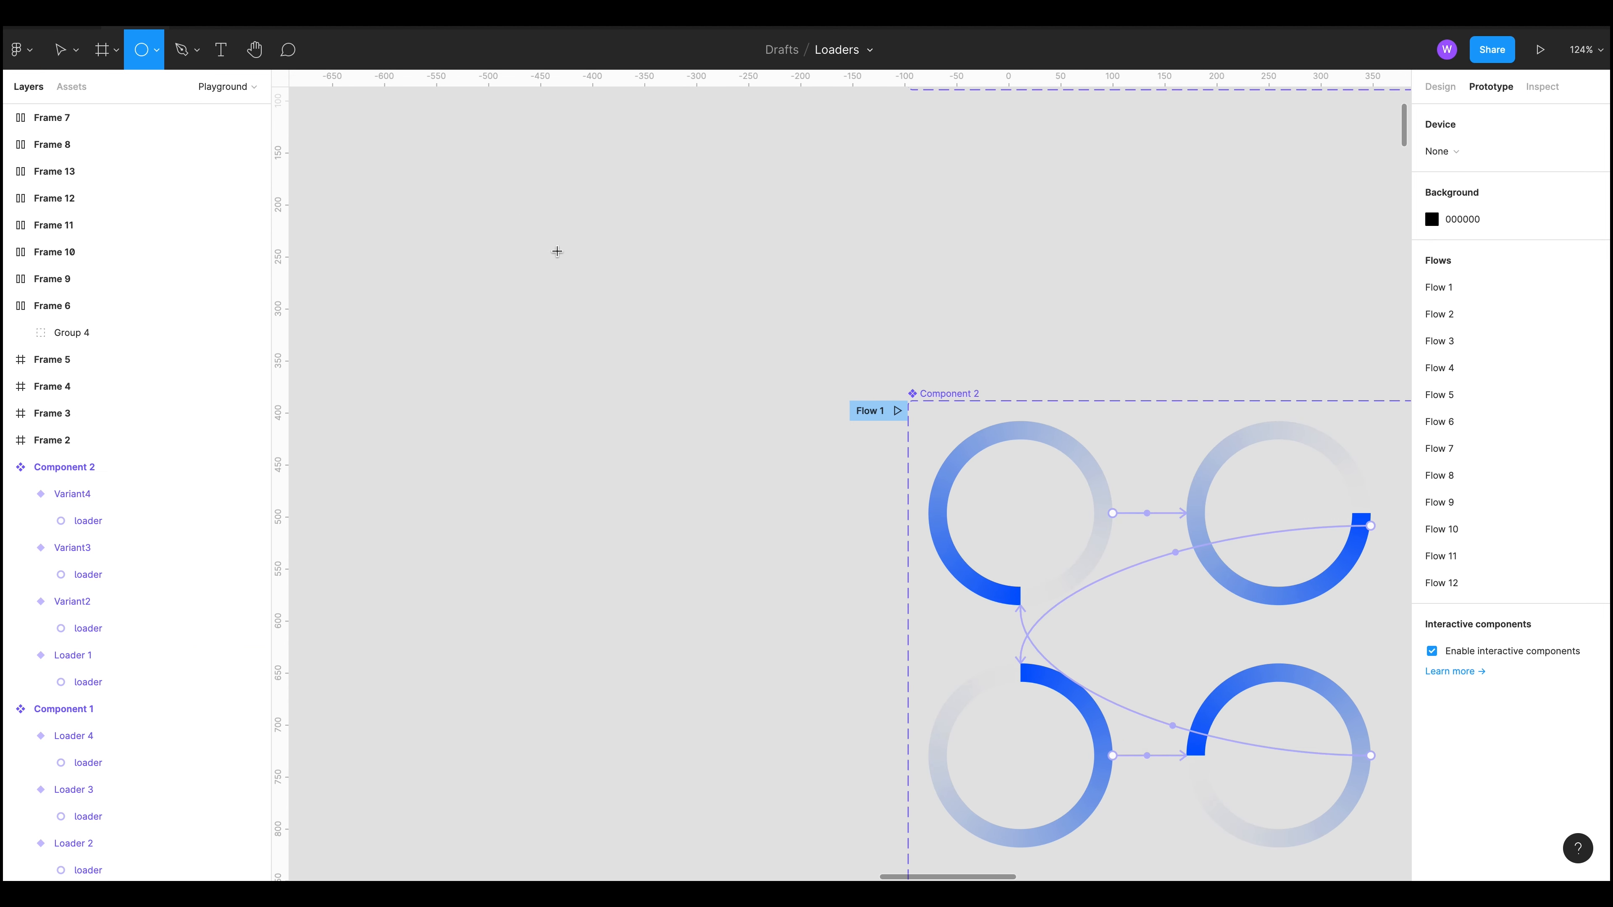
left_click_drag(419, 231, 645, 397)
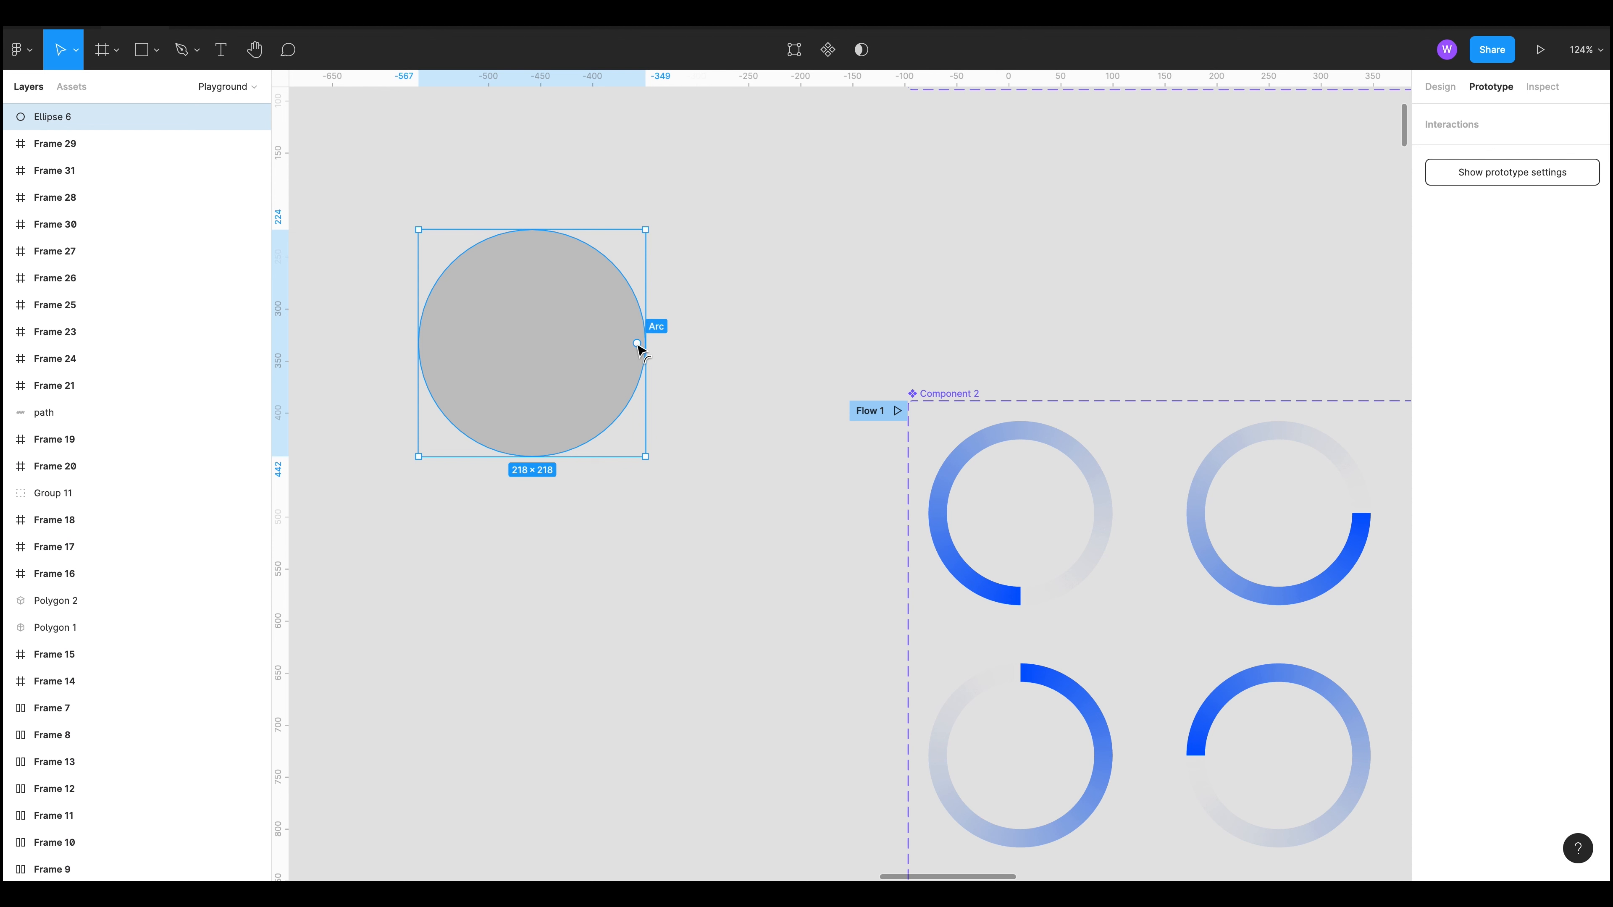
Step: Hollow the circle into a full ring with a 78.04% inner ratio using the arc handles
left_click_drag(637, 344, 685, 334)
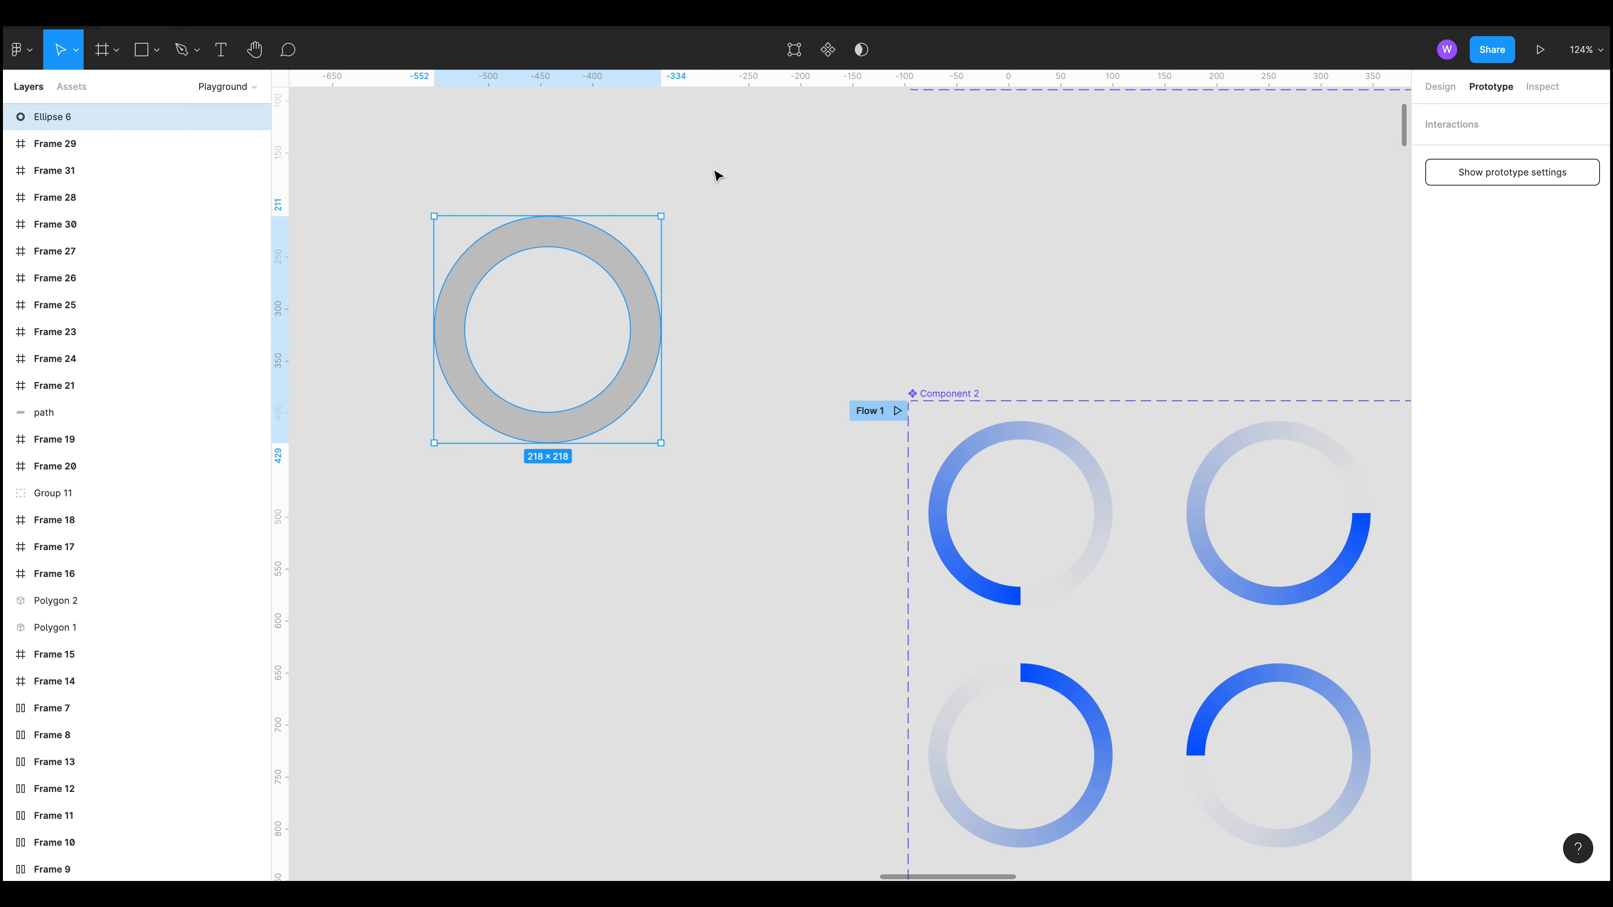
left_click_drag(646, 330, 621, 364)
mouse_move(466, 314)
left_mouse_down()
mouse_move(526, 324)
mouse_move(459, 312)
left_mouse_up()
left_click_drag(649, 366, 546, 449)
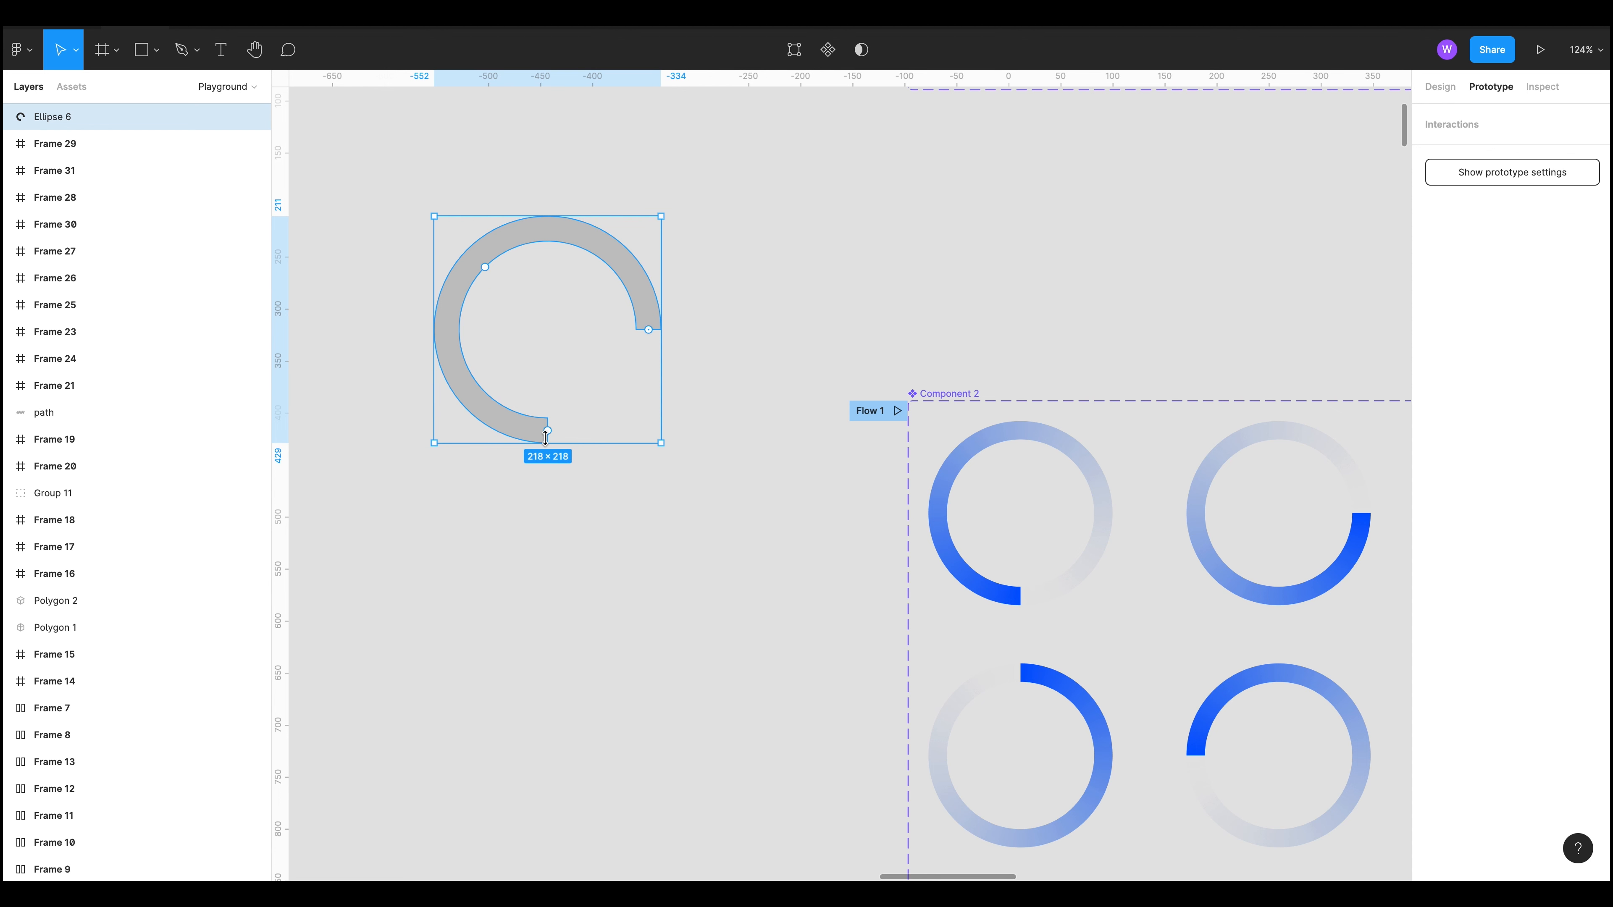
left_click_drag(552, 438, 637, 335)
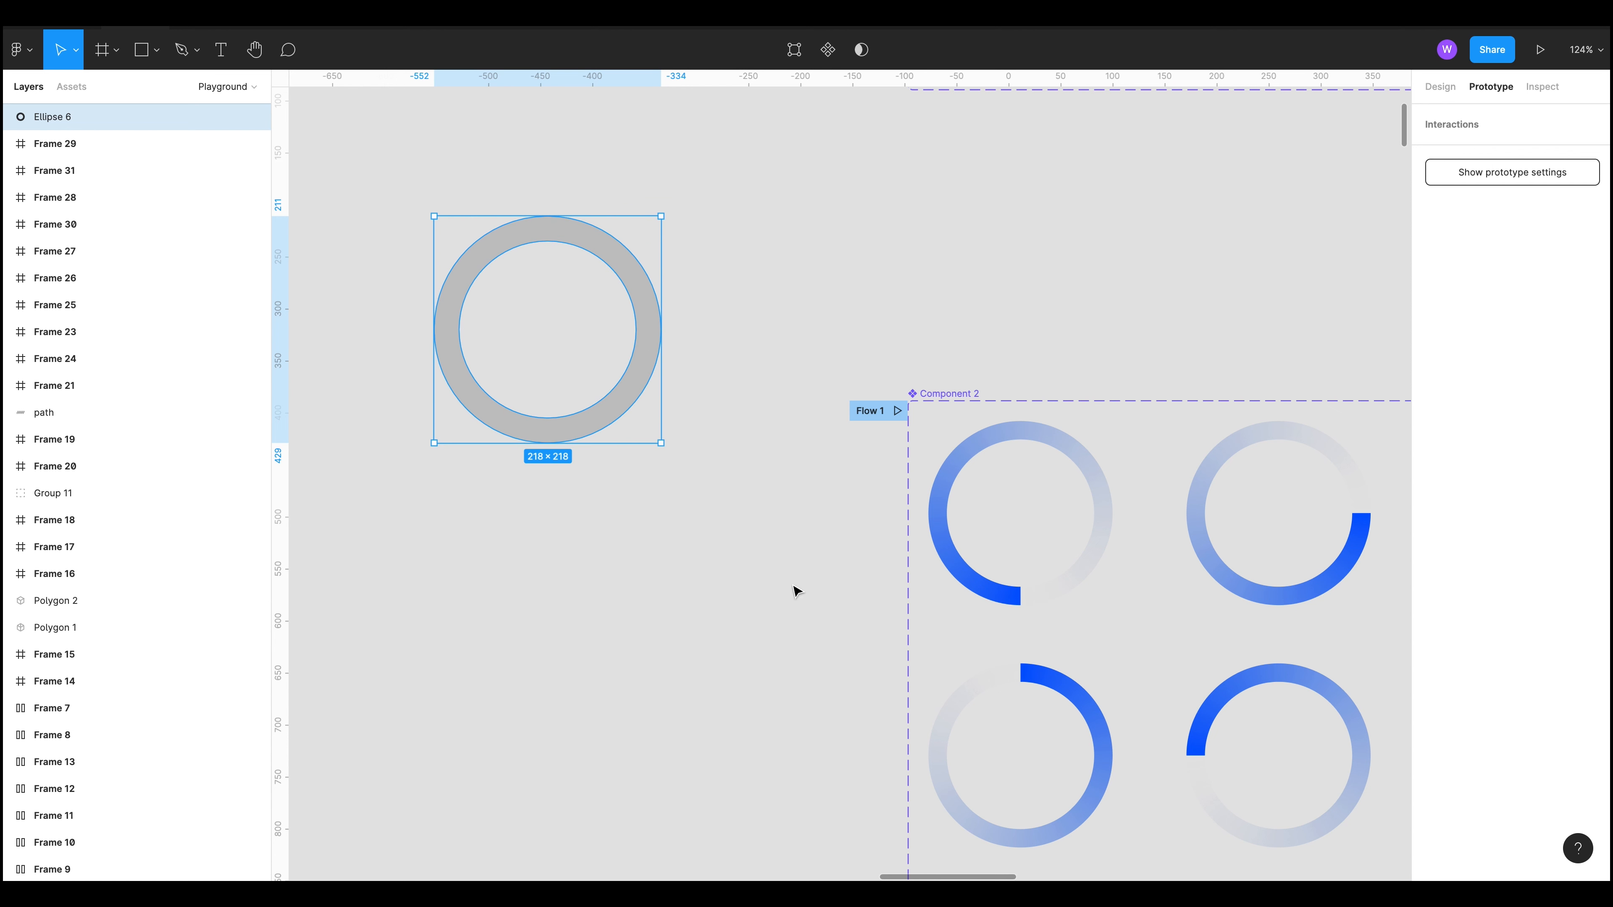
Step: Change the ring's fill to an Angular gradient
left_click(1436, 89)
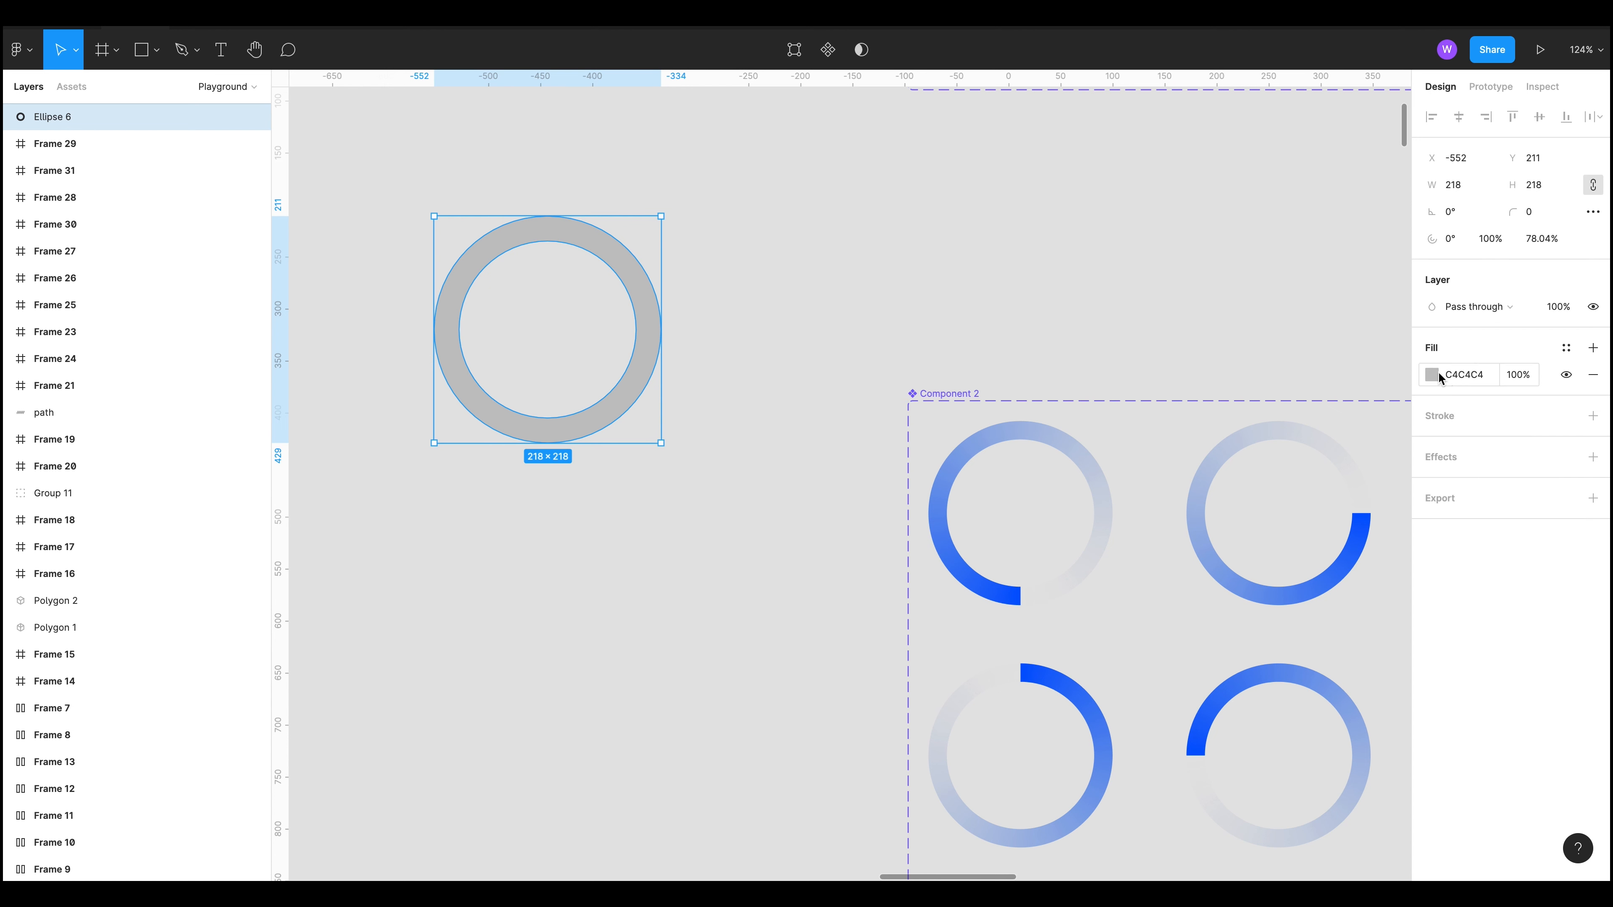
left_click(1433, 374)
left_click(1272, 393)
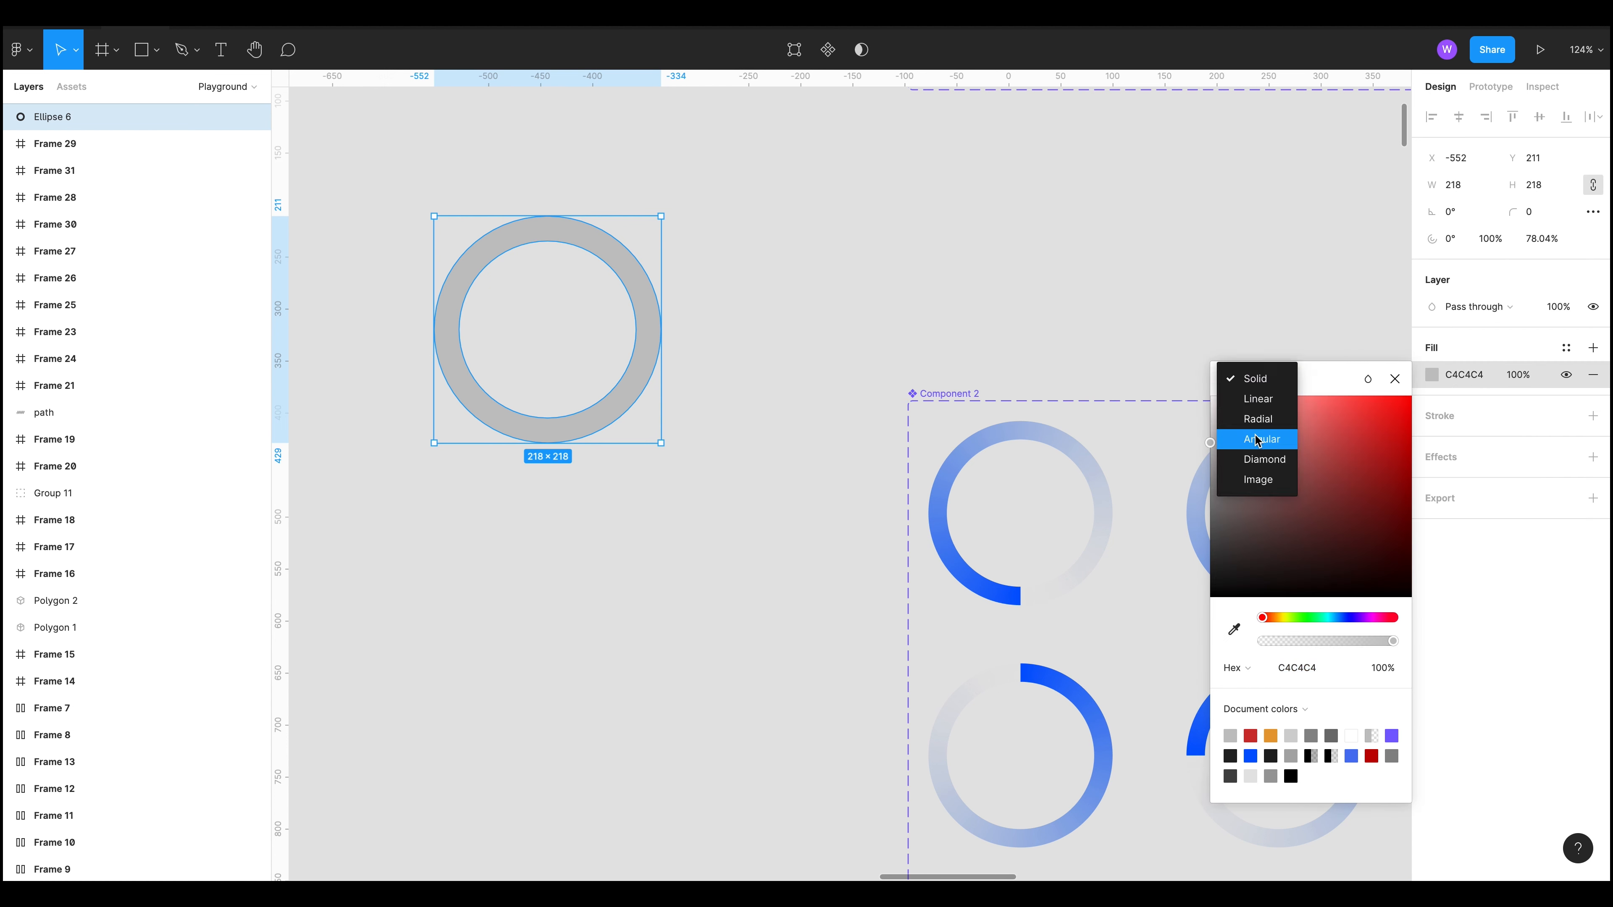
left_click(1254, 419)
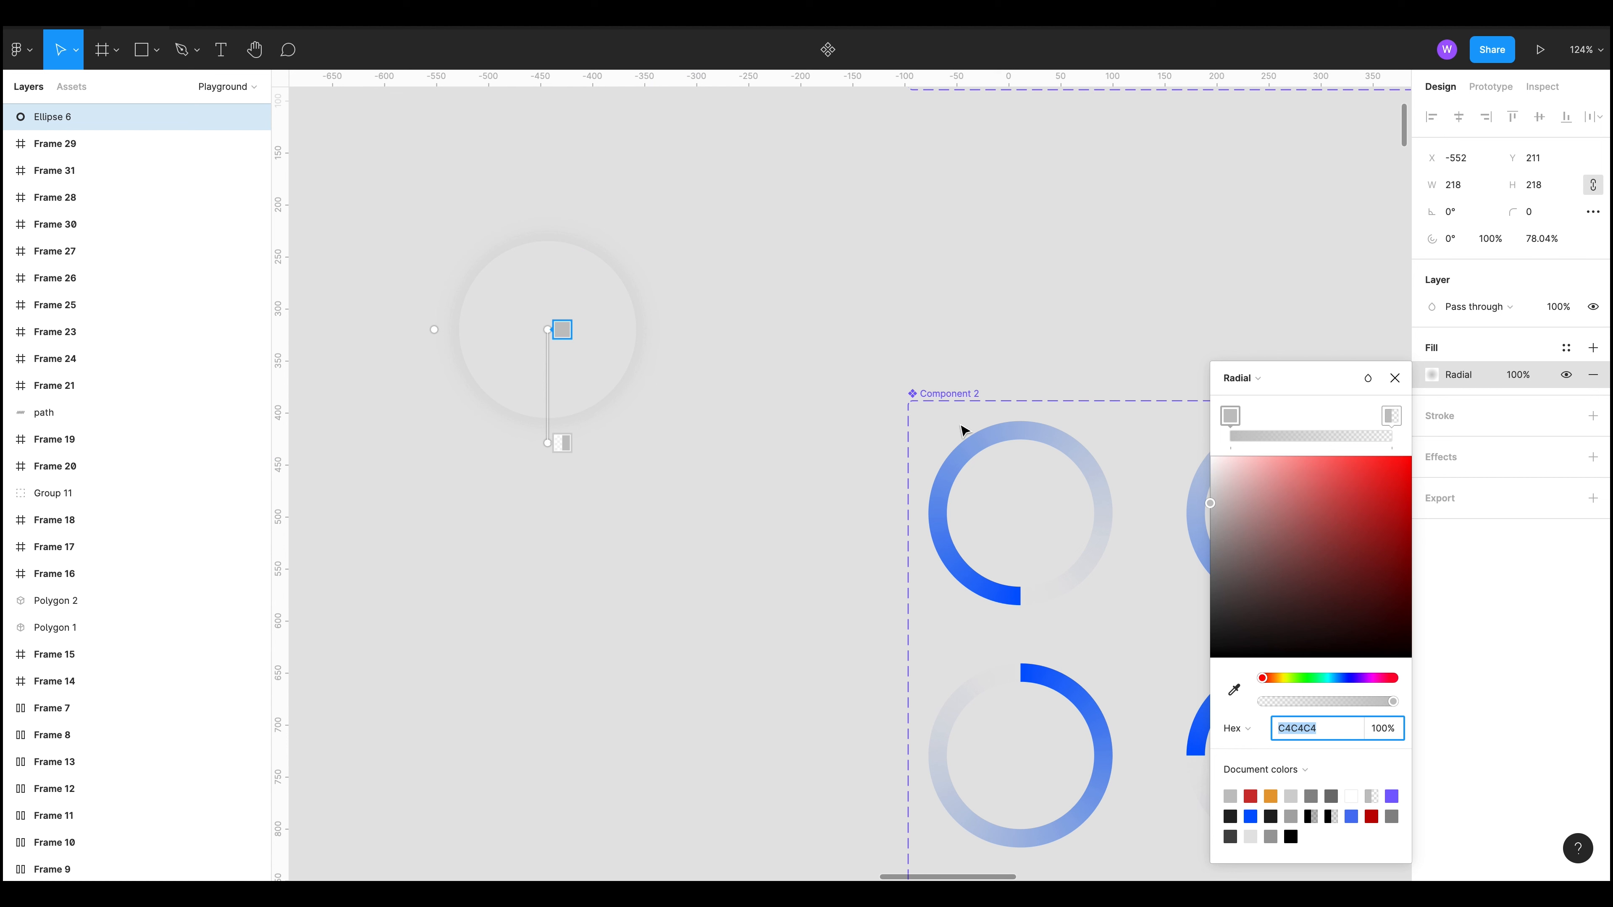
left_click(1289, 380)
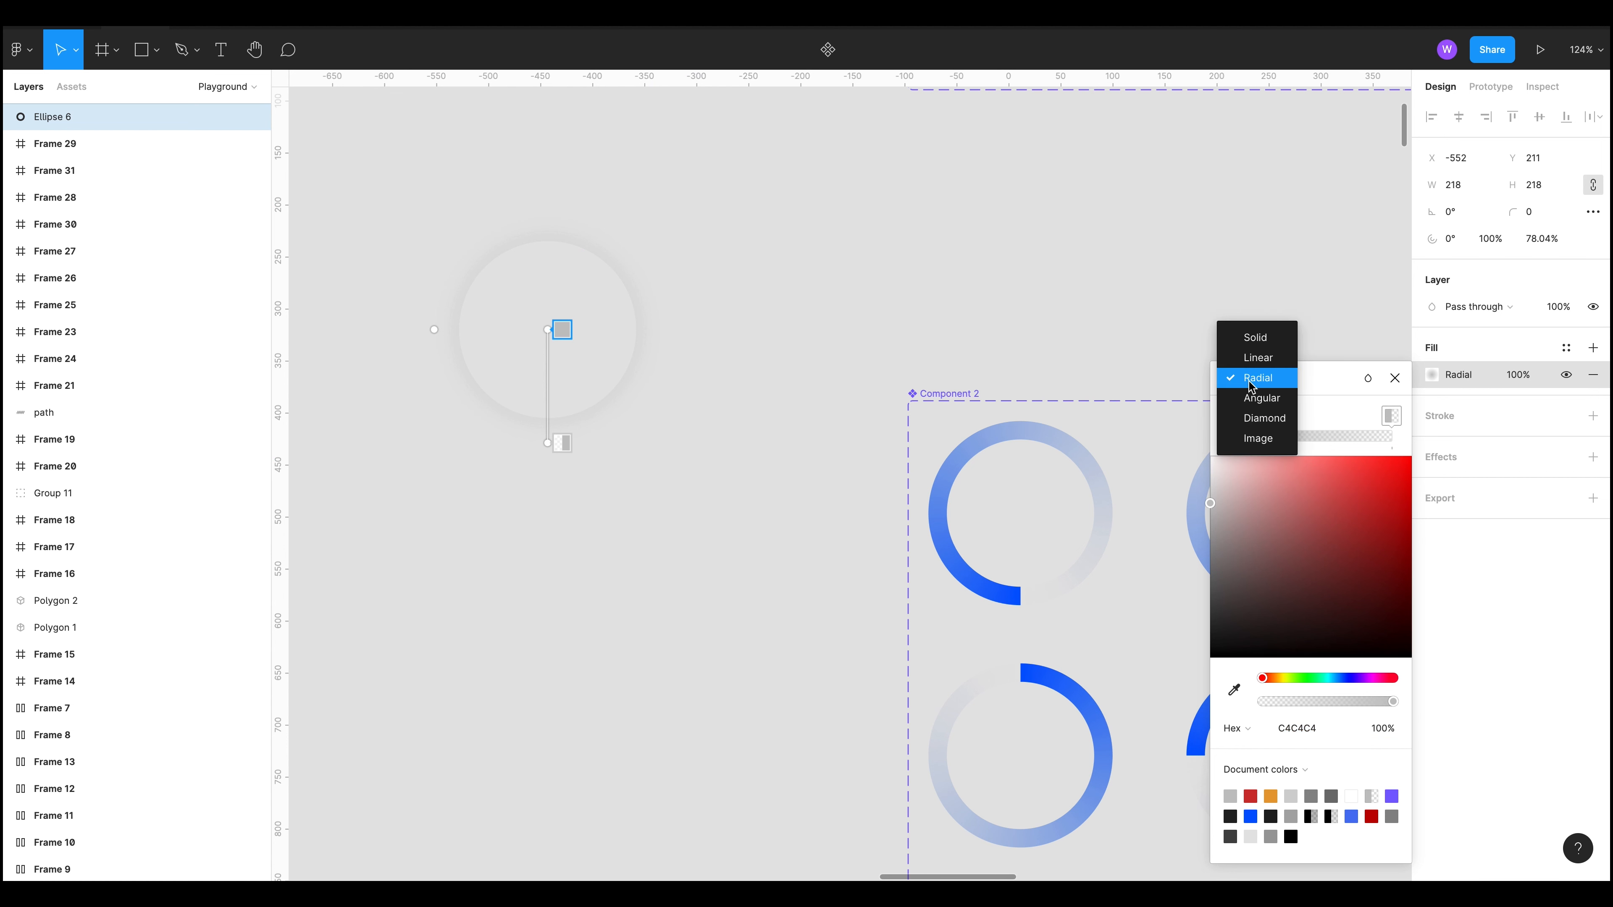
left_click(1289, 397)
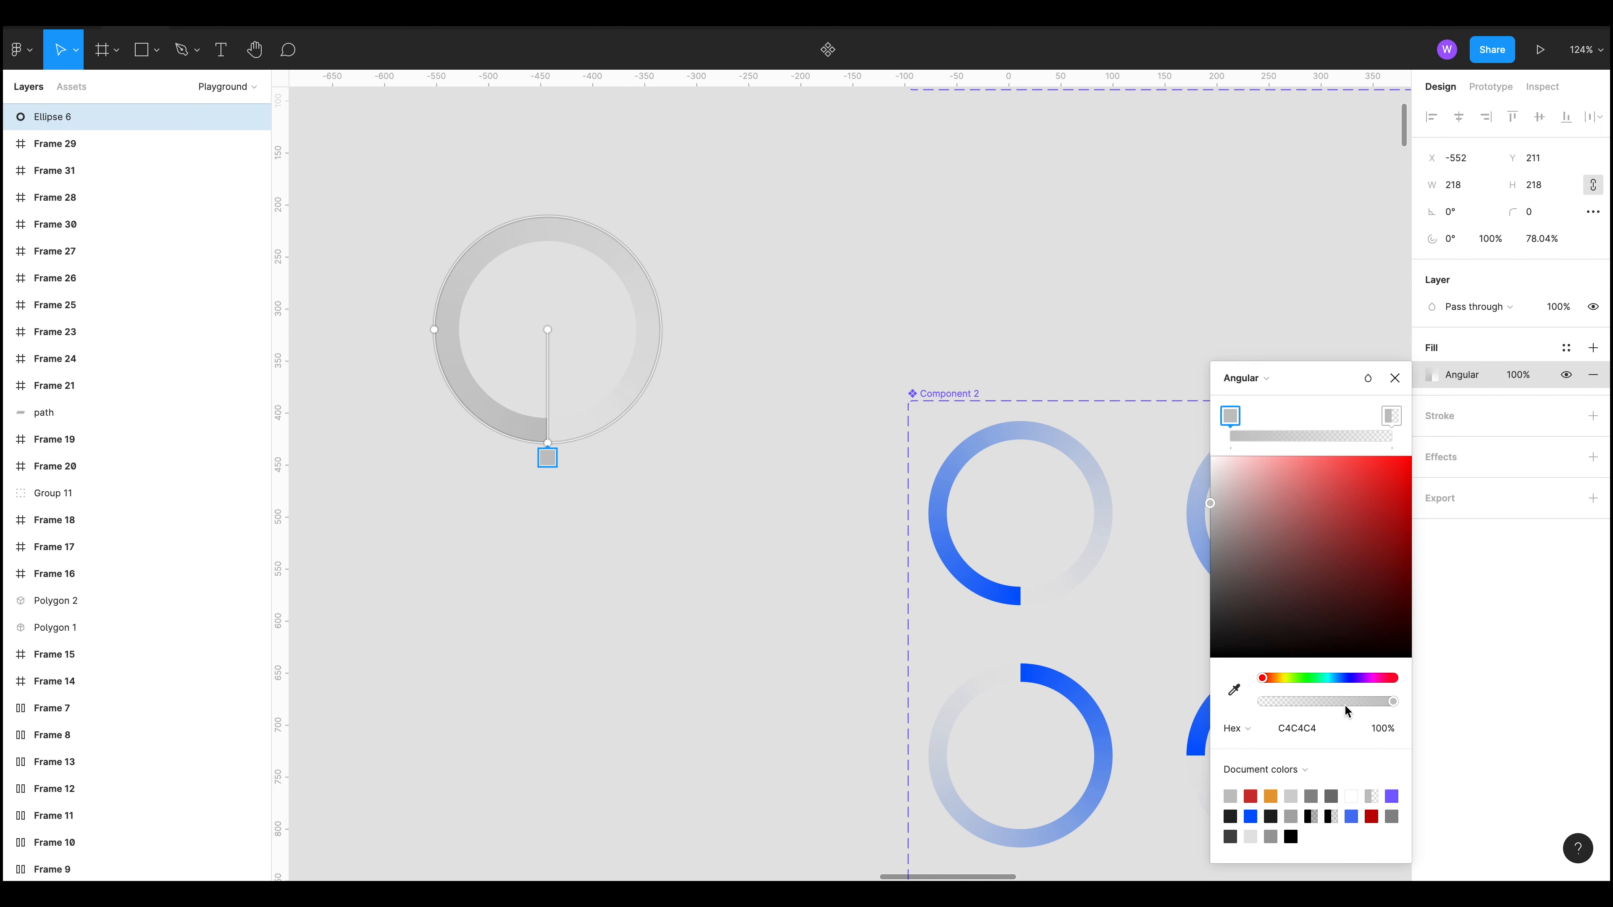
Step: Set the gradient's first stop to red FF0000 and its end stop to 0% opacity
left_click_drag(1356, 518, 1451, 435)
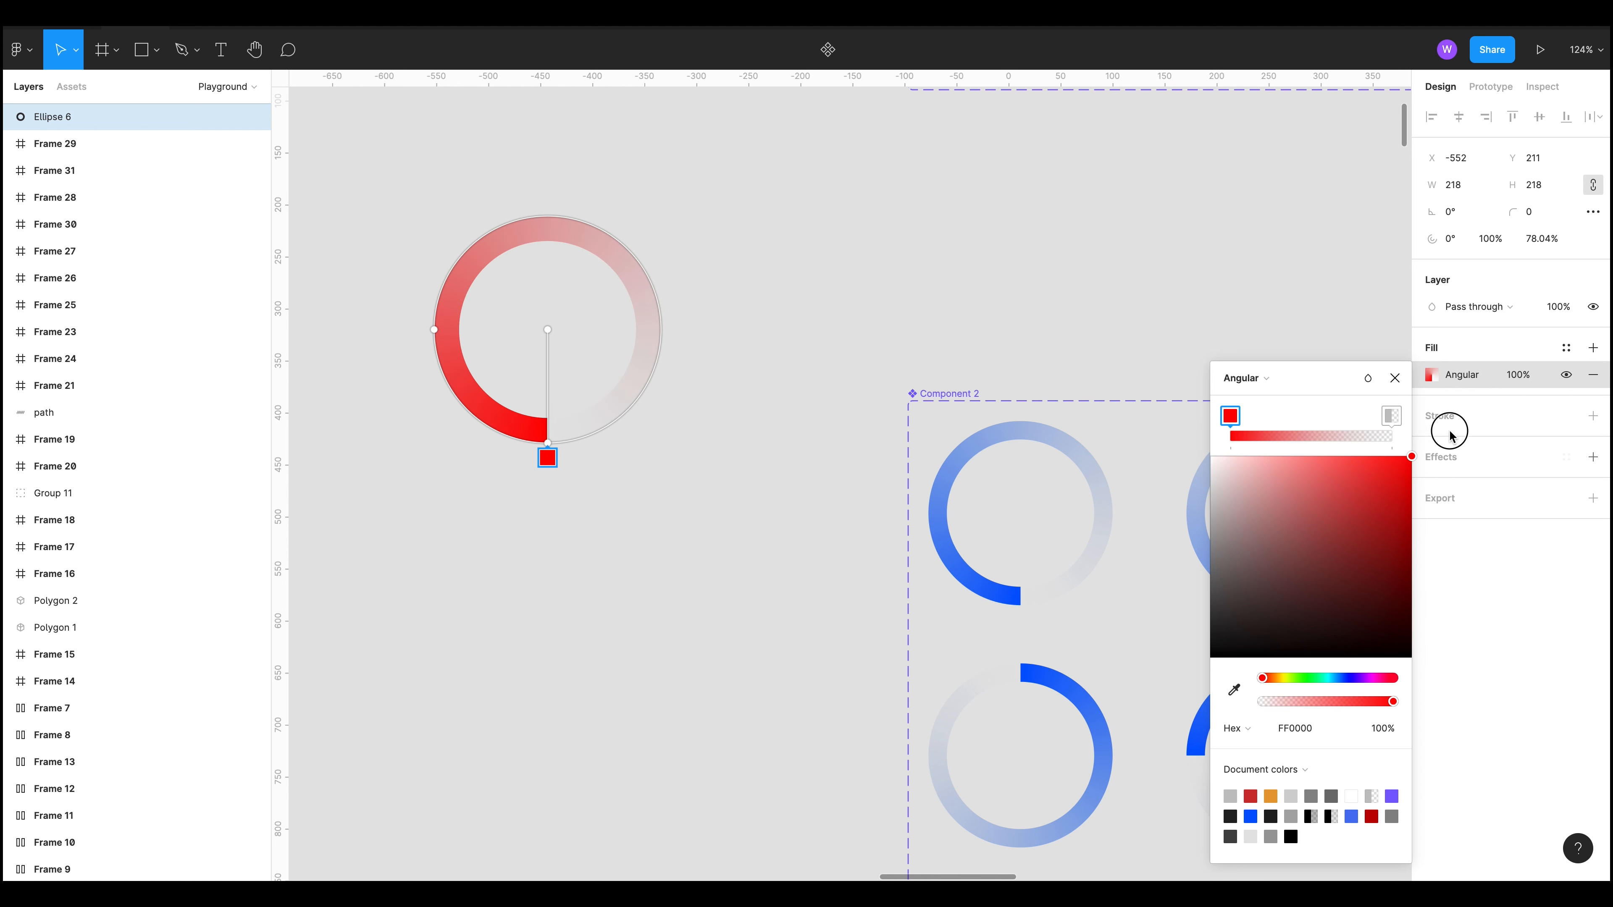
left_click(1391, 414)
left_click_drag(1405, 540, 1443, 442)
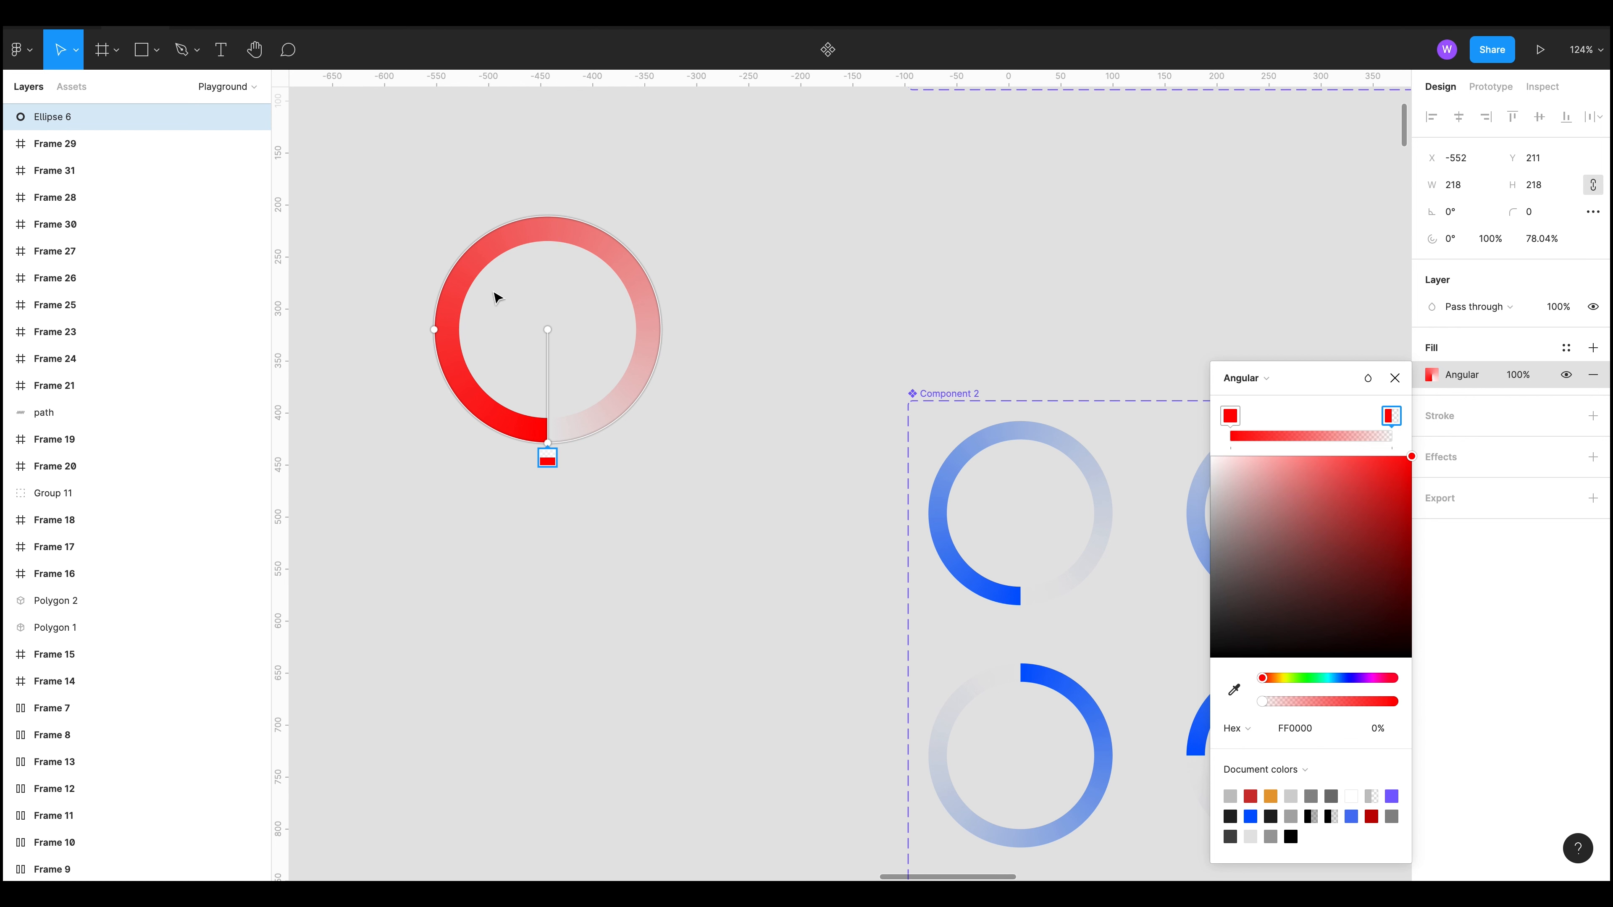
left_click(1394, 378)
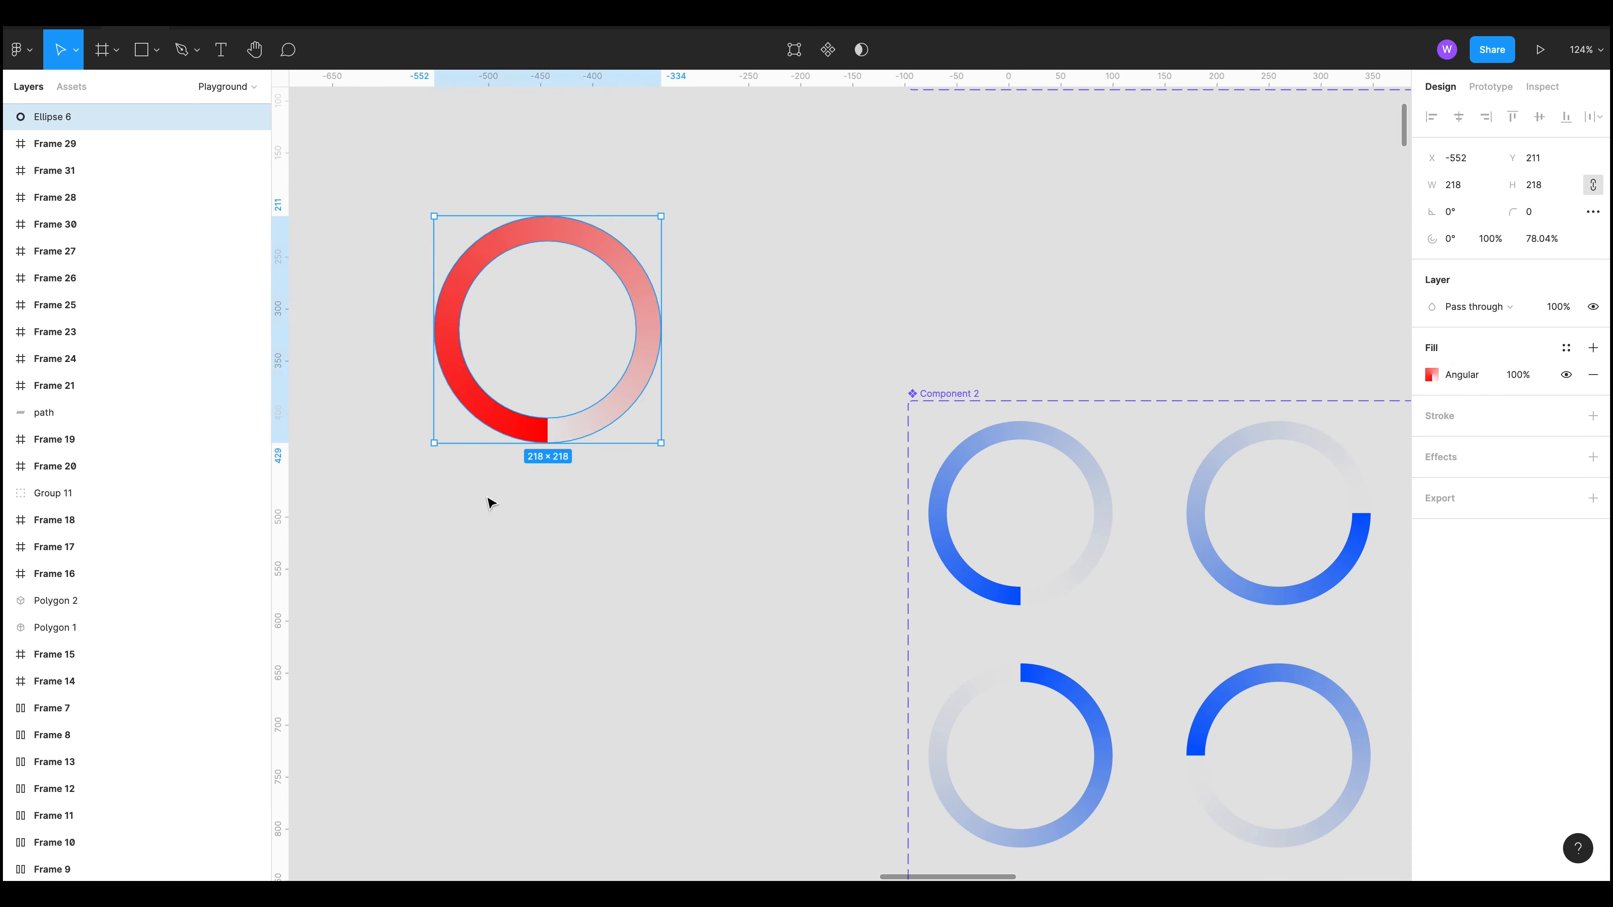
Step: Delete the red gradient ring
left_click(439, 124)
left_click(633, 404)
left_click_drag(665, 455, 455, 230)
left_click(890, 572)
scroll(940, 534, "down", 10)
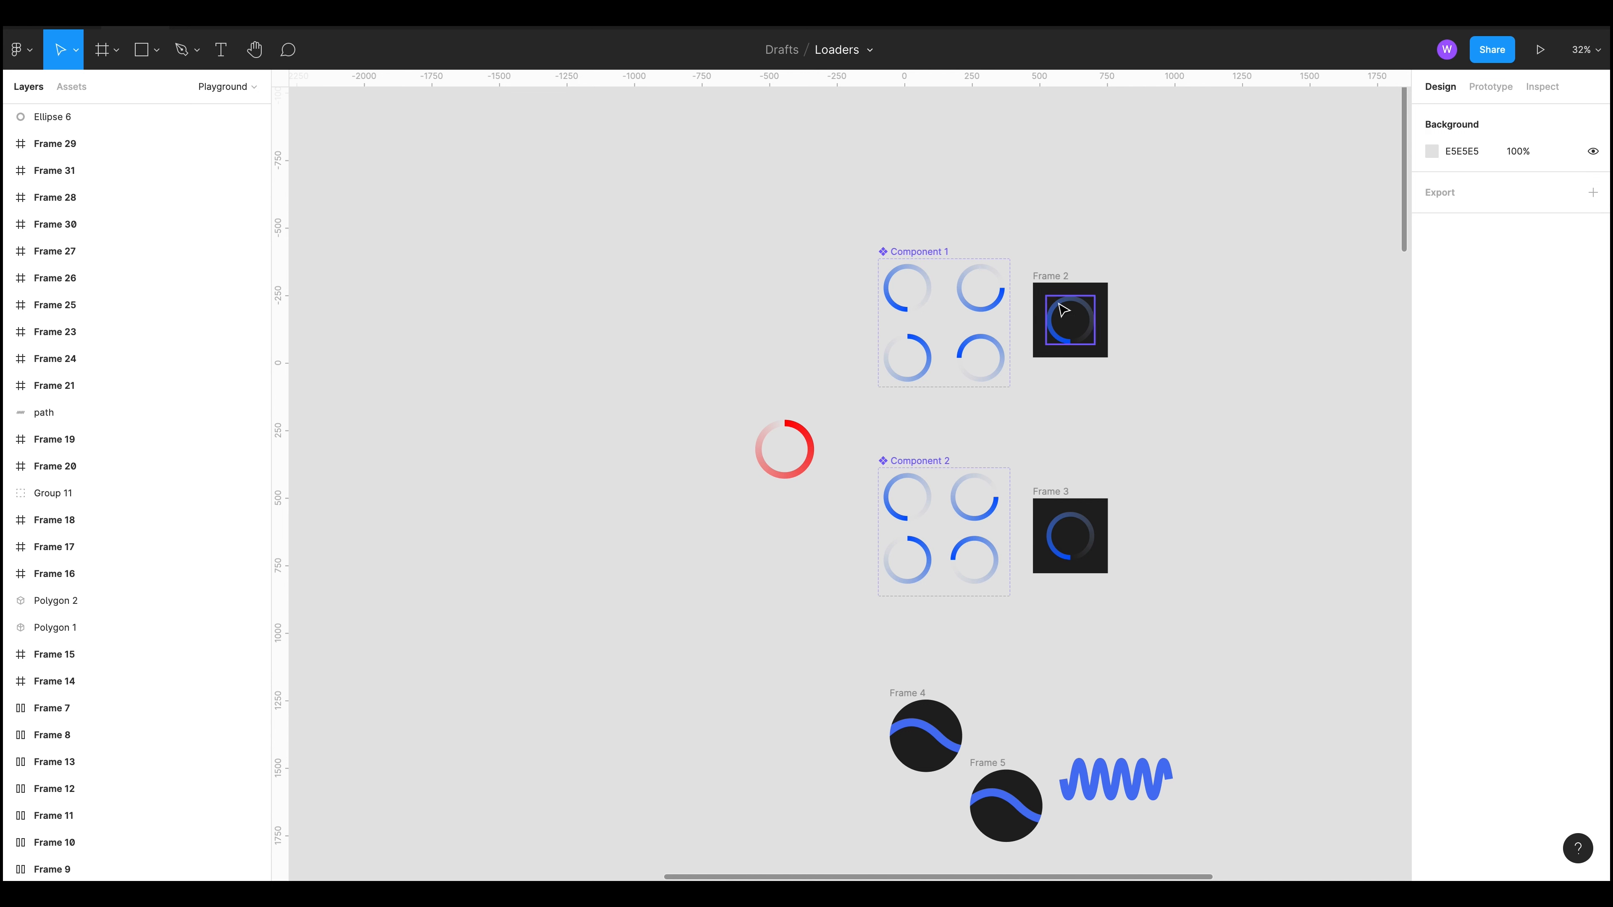
left_click(759, 450)
key("Delete")
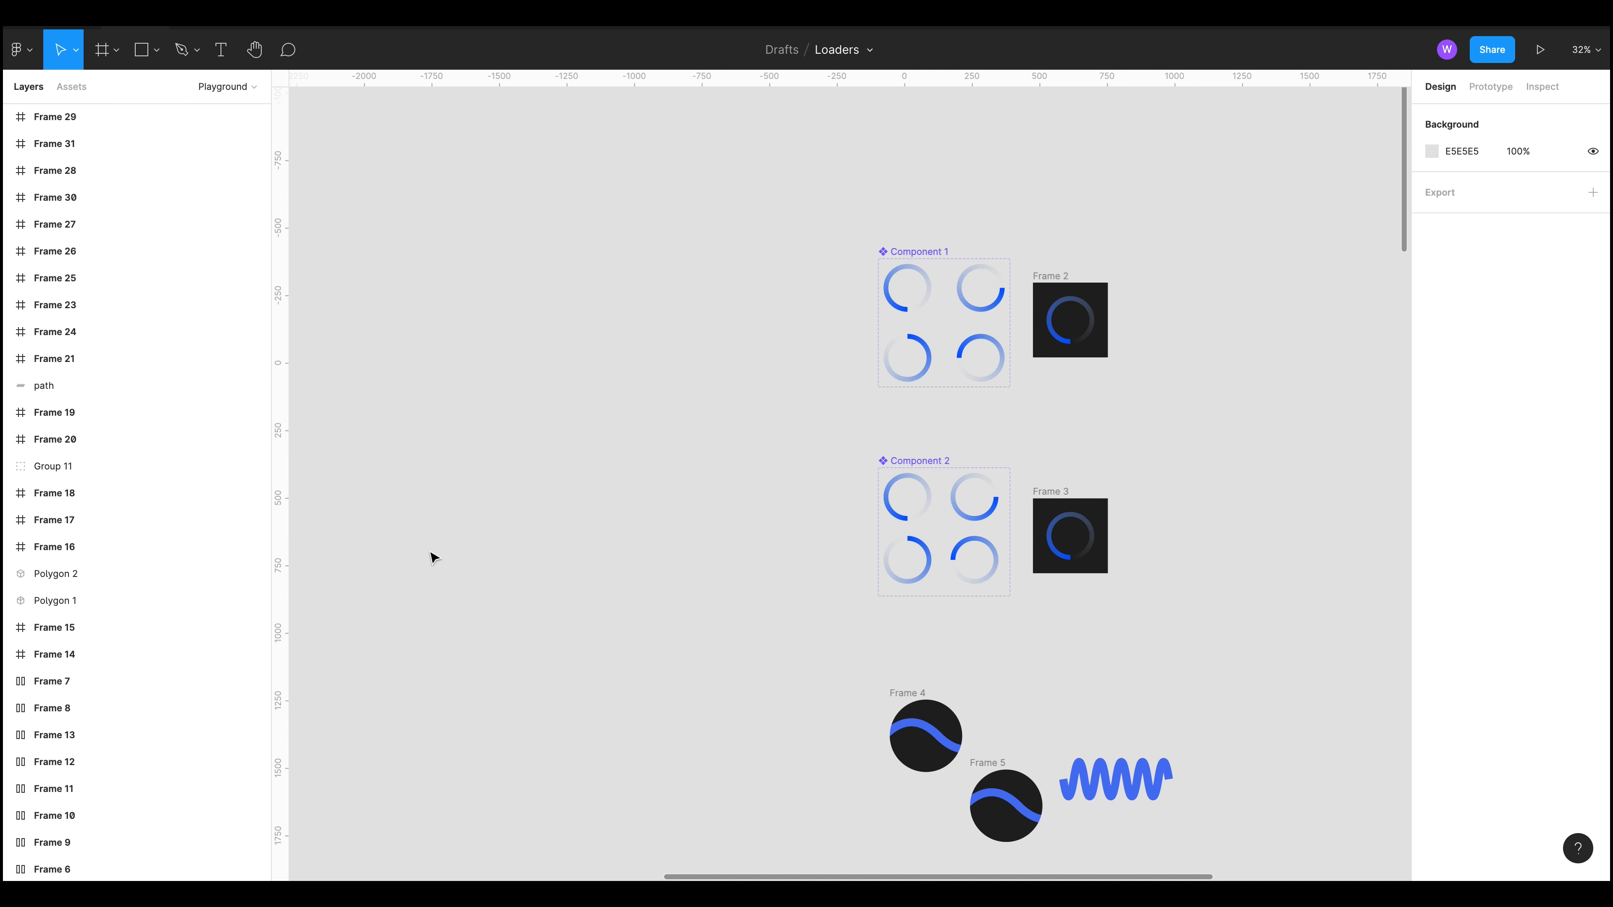
Step: Select the wave loader Frame 4, preview its prototype, and close the preview
left_click_drag(834, 602, 540, 288)
scroll(555, 396, "up", 5)
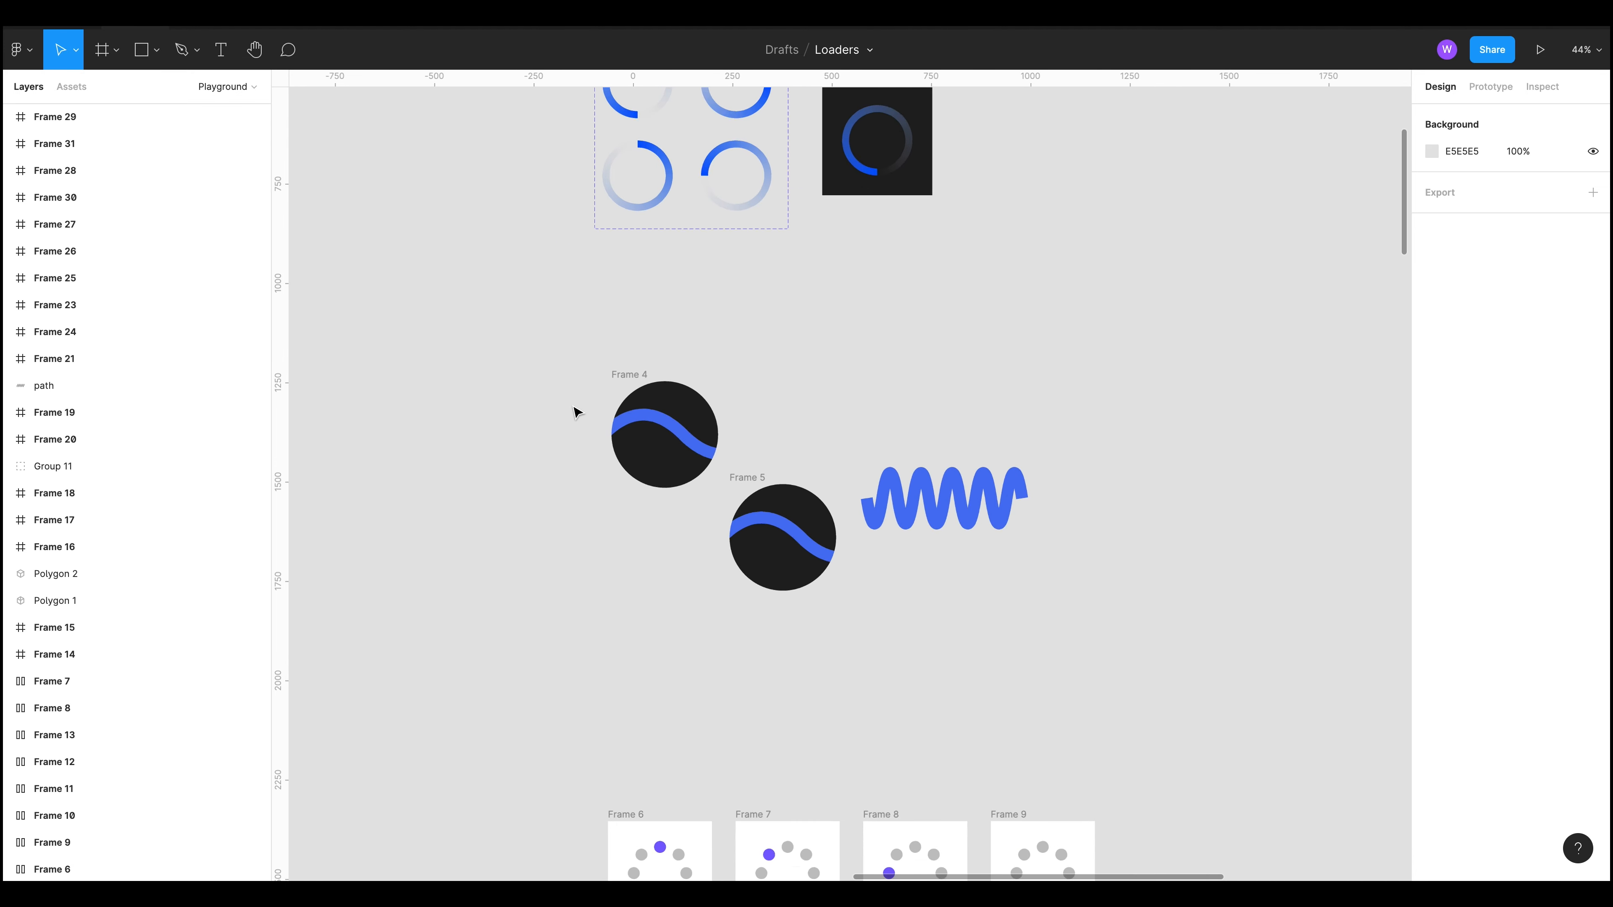
left_click(654, 361)
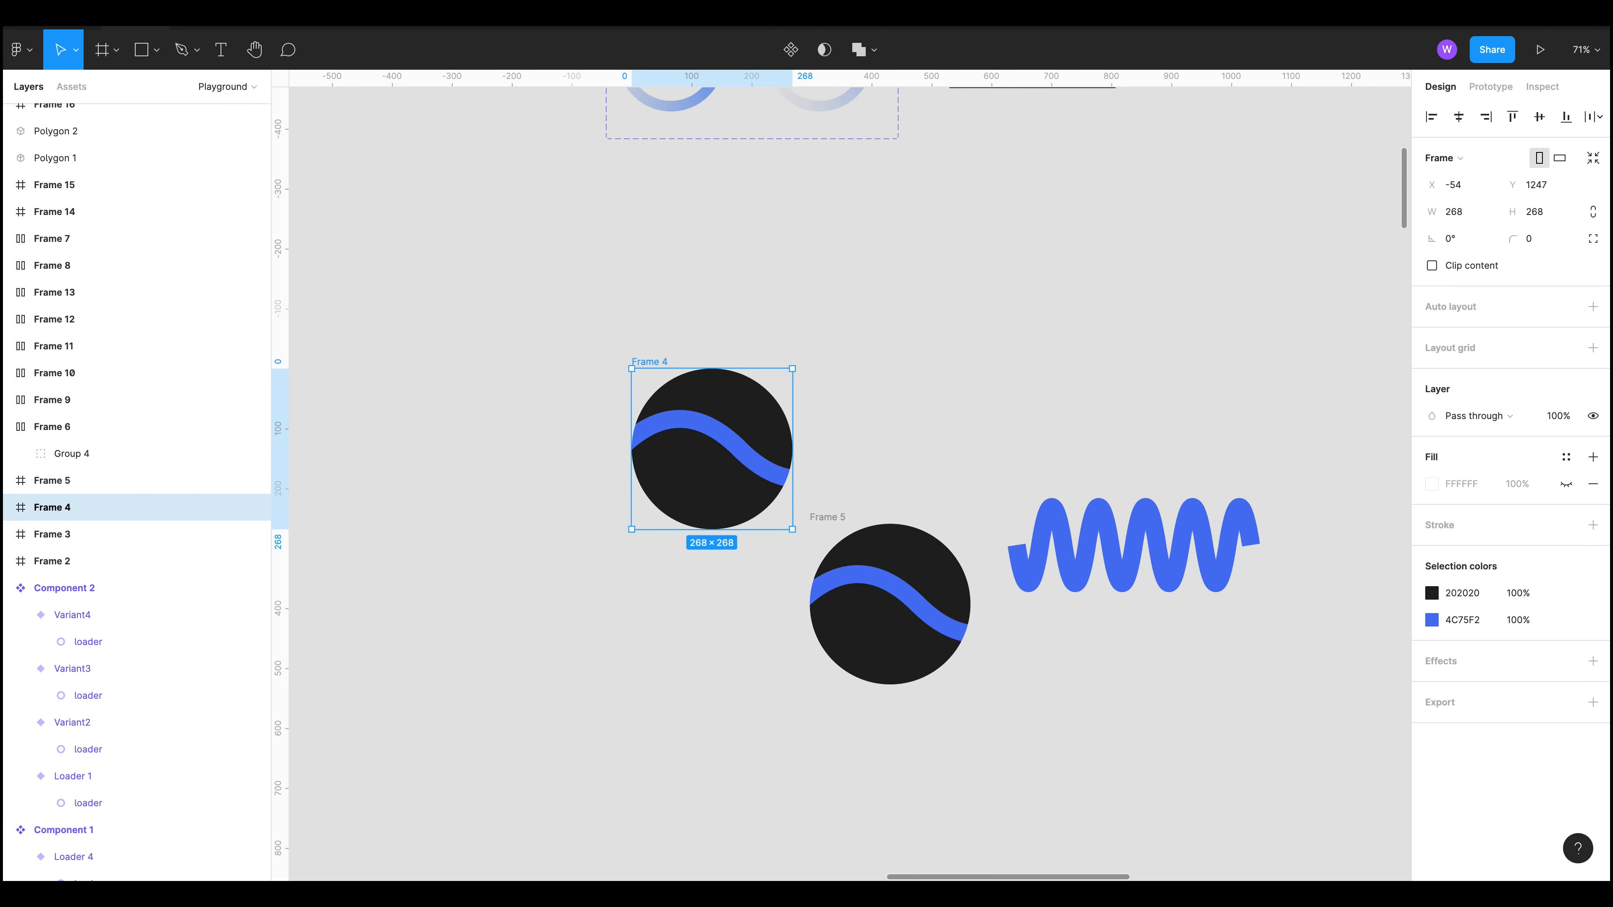
left_click(1542, 51)
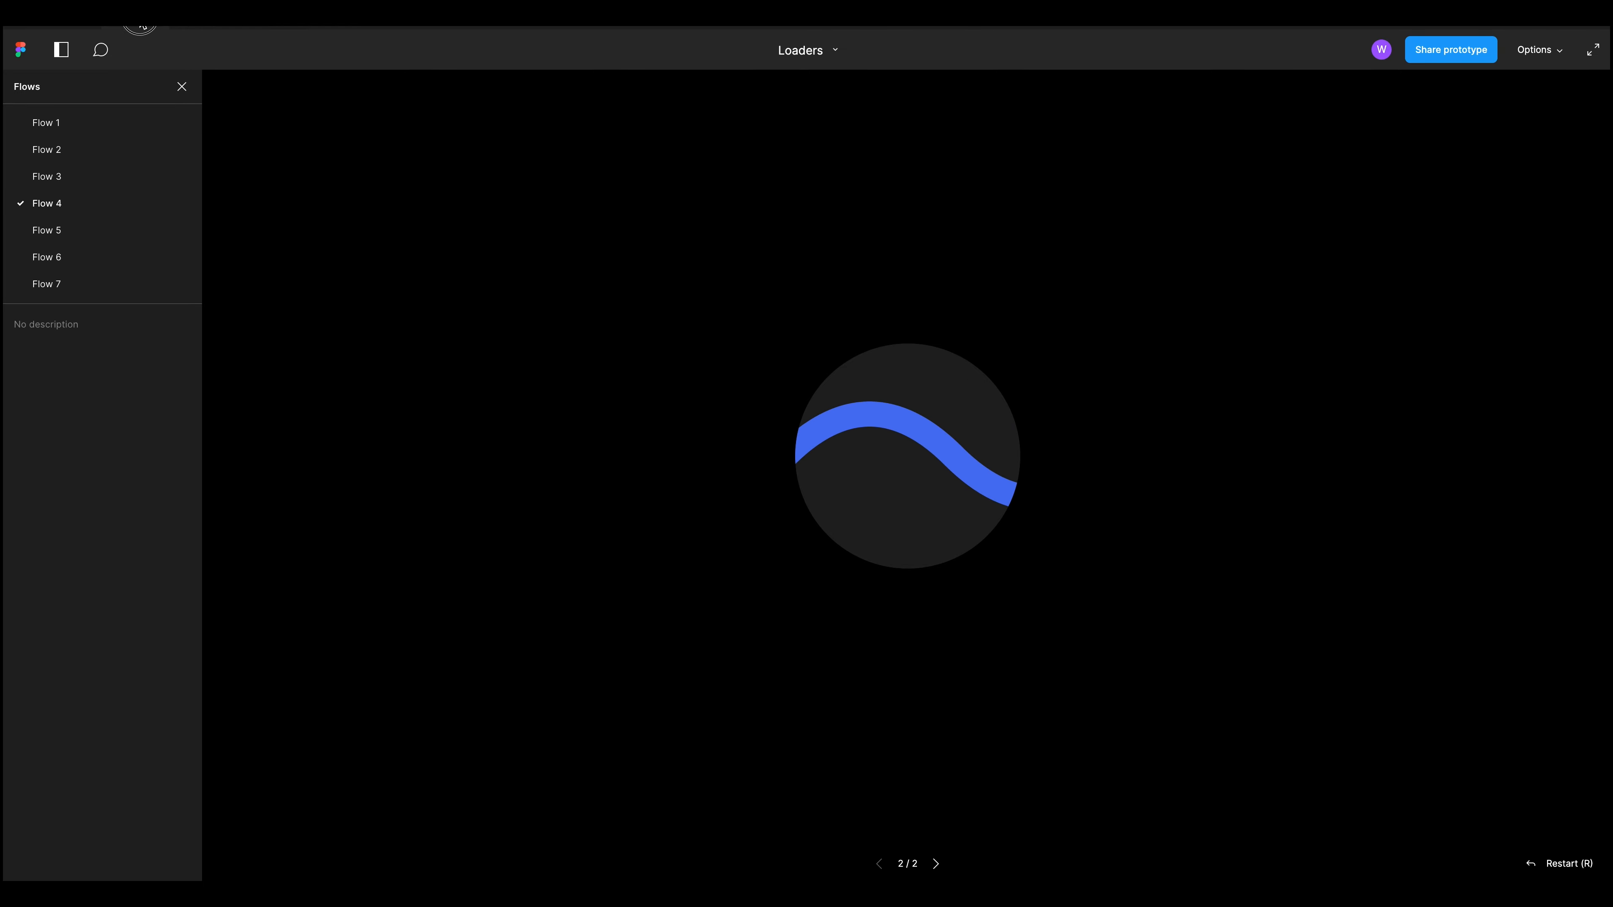
left_click(140, 23)
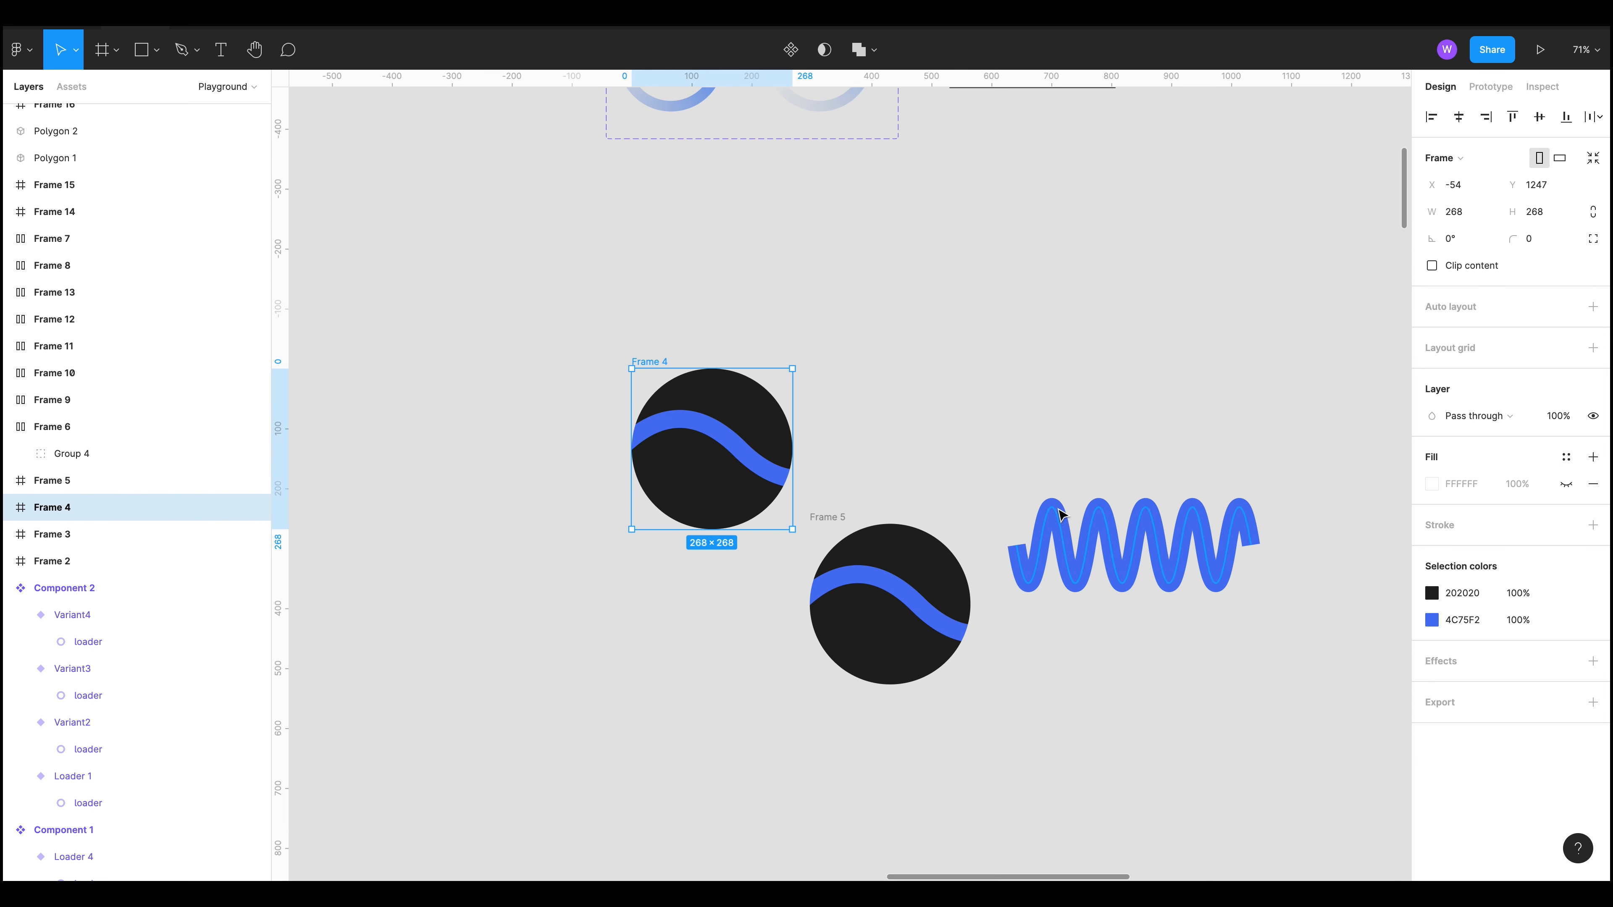
left_click_drag(1008, 418, 896, 385)
scroll(794, 527, "down", 2)
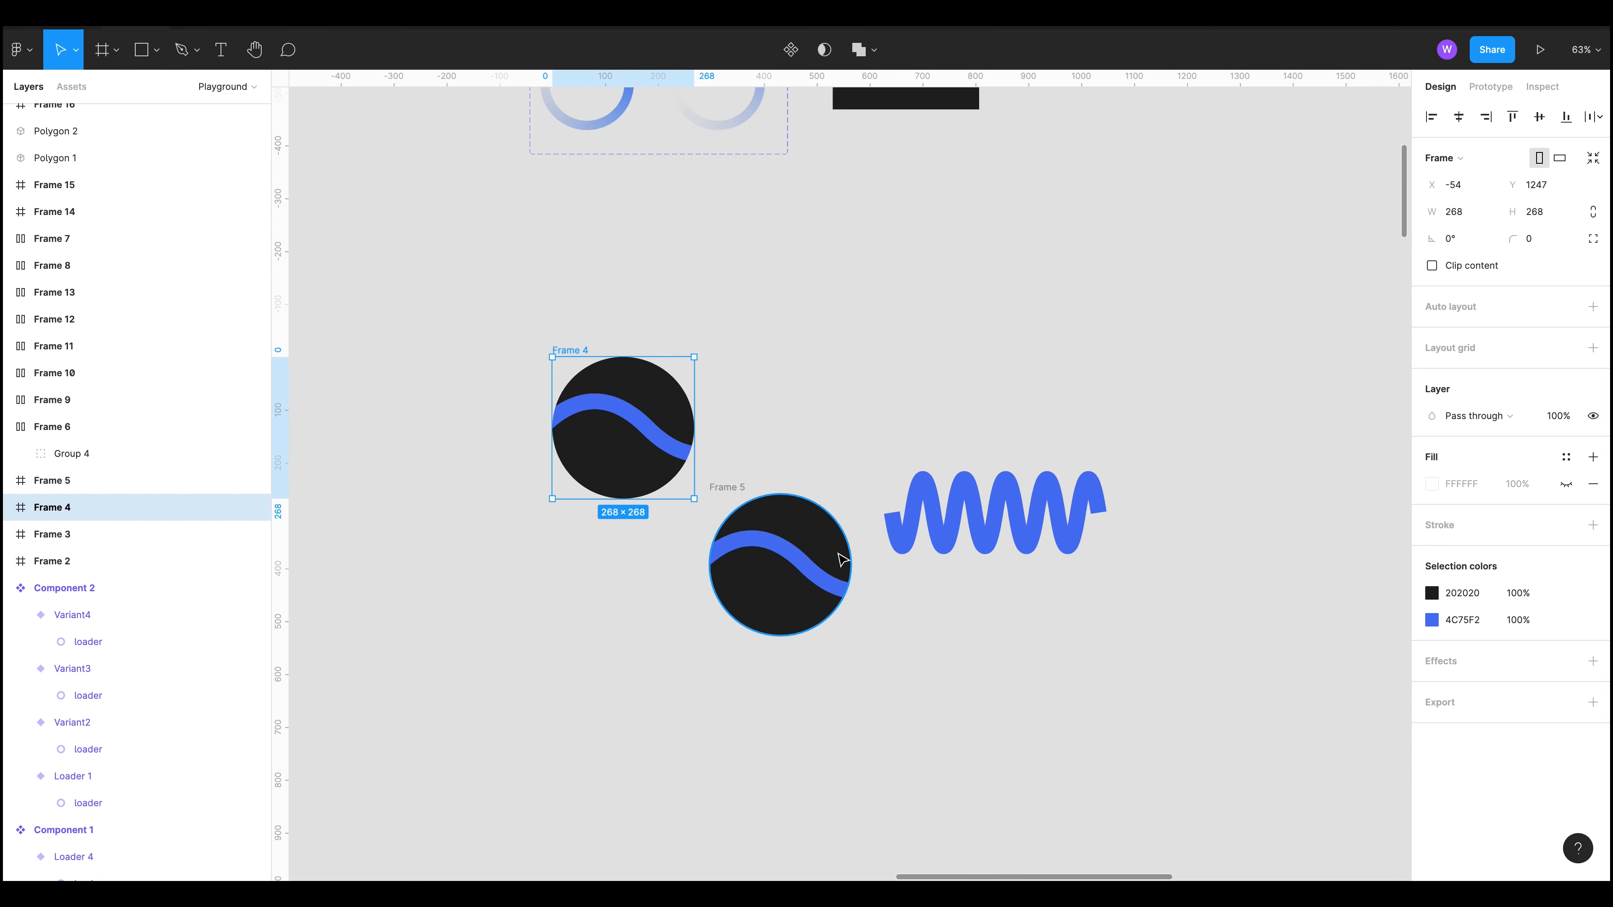
scroll(1067, 777, "down", 1)
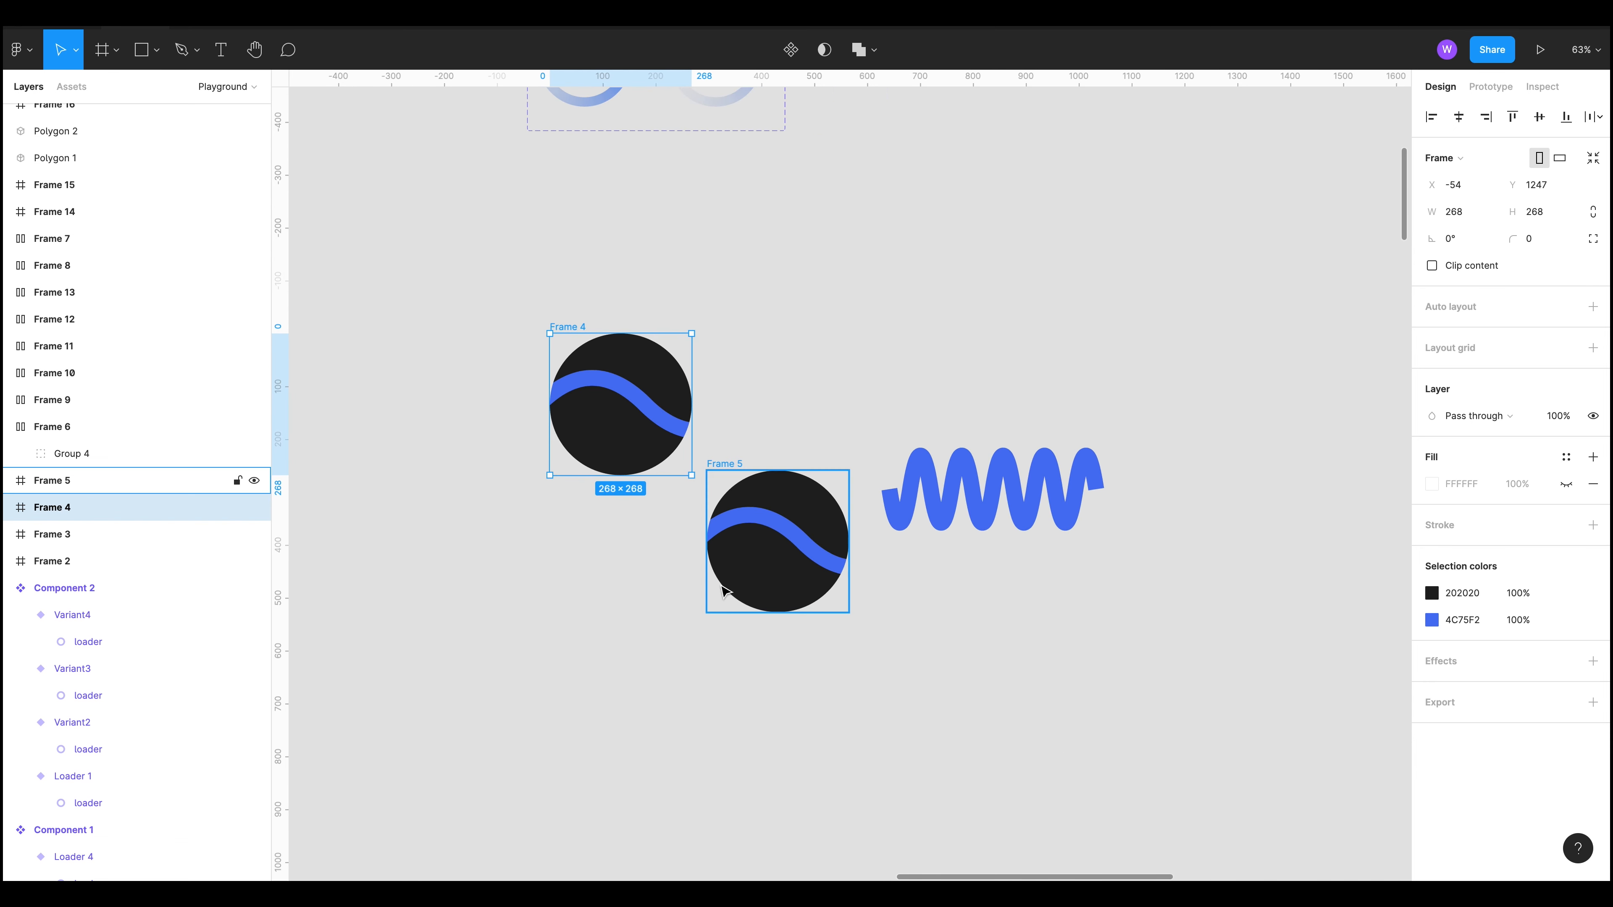
scroll(707, 536, "up", 2)
scroll(707, 535, "up", 1)
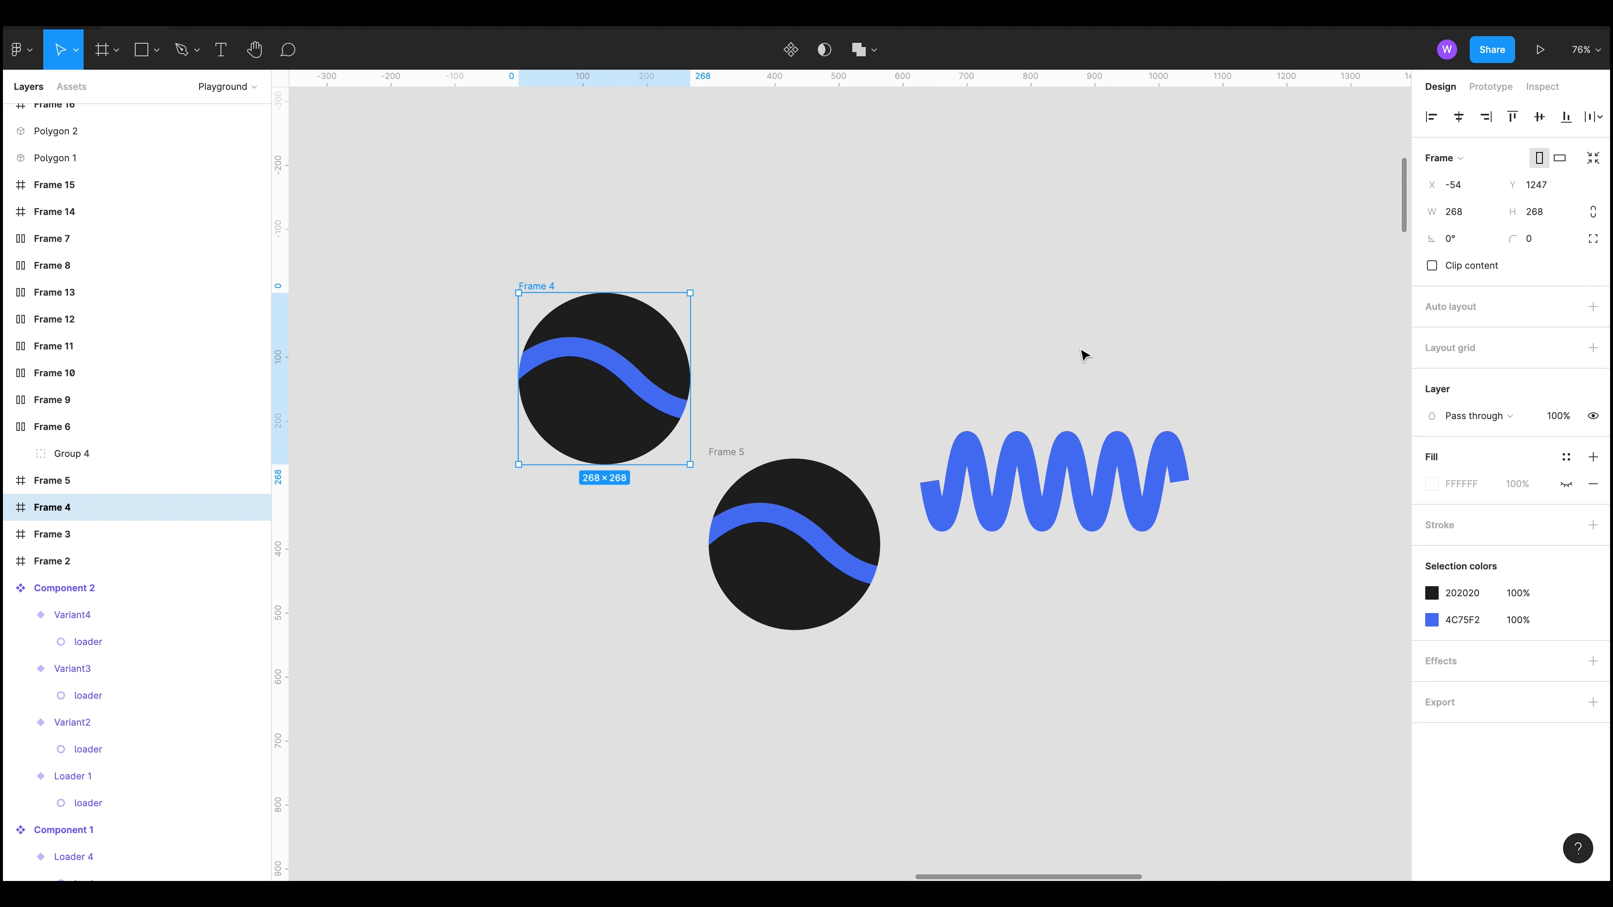
Step: Move the zigzag wave shape upward on the canvas
left_click(1083, 355)
mouse_move(1090, 493)
left_mouse_down()
mouse_move(1097, 300)
mouse_move(1065, 238)
left_mouse_up()
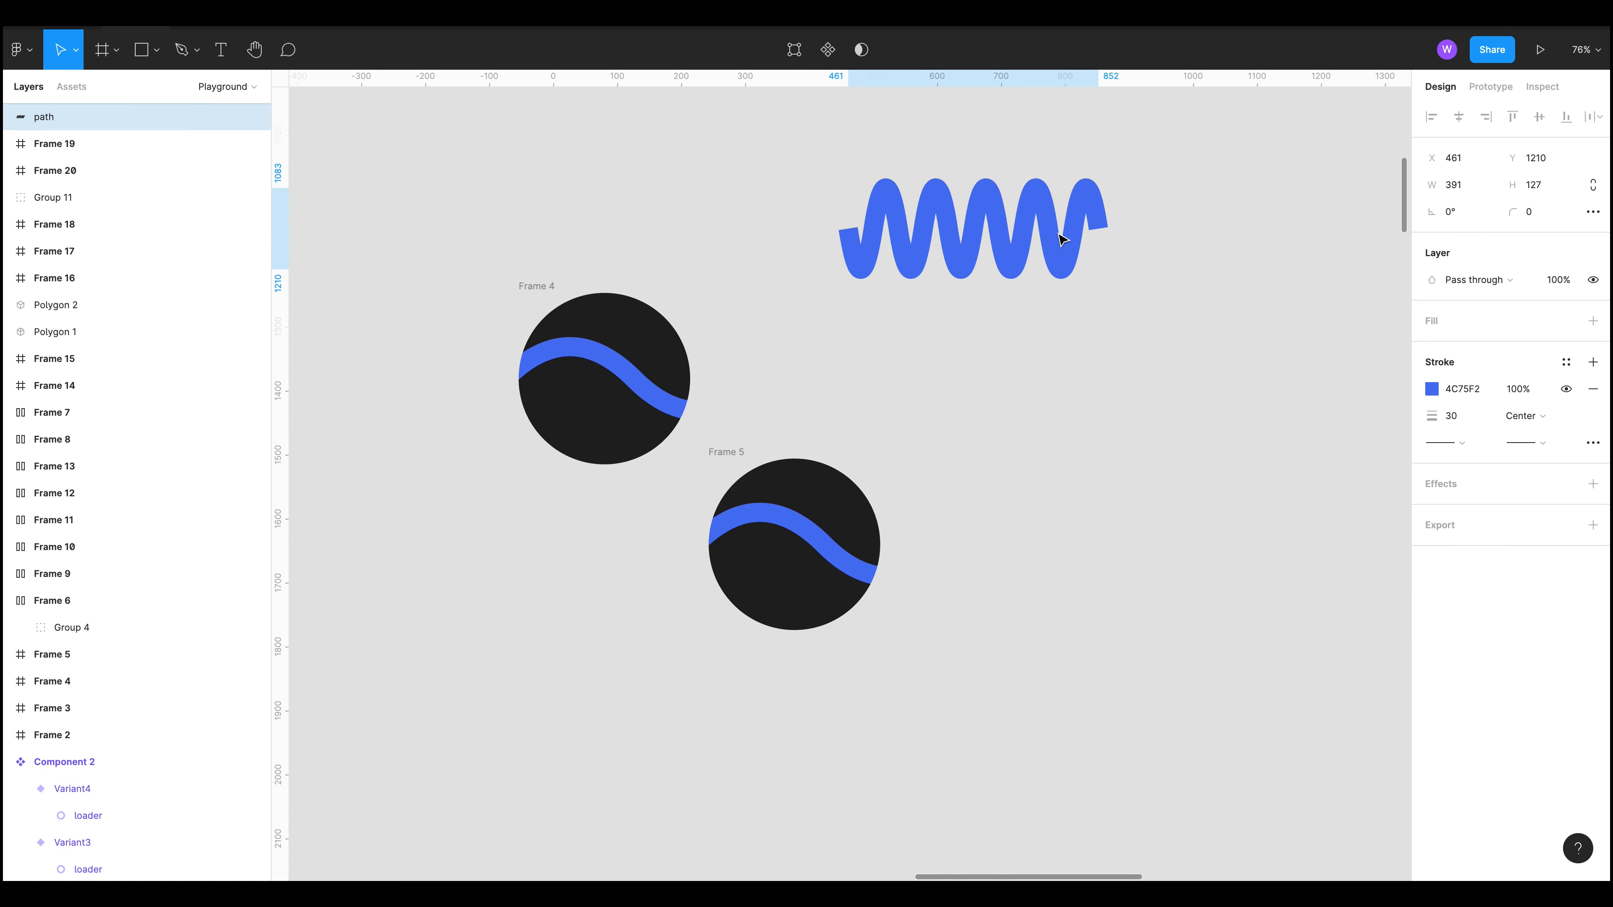
Step: Inspect the wave paths nested inside Frame 4 and Frame 5
left_click(663, 302)
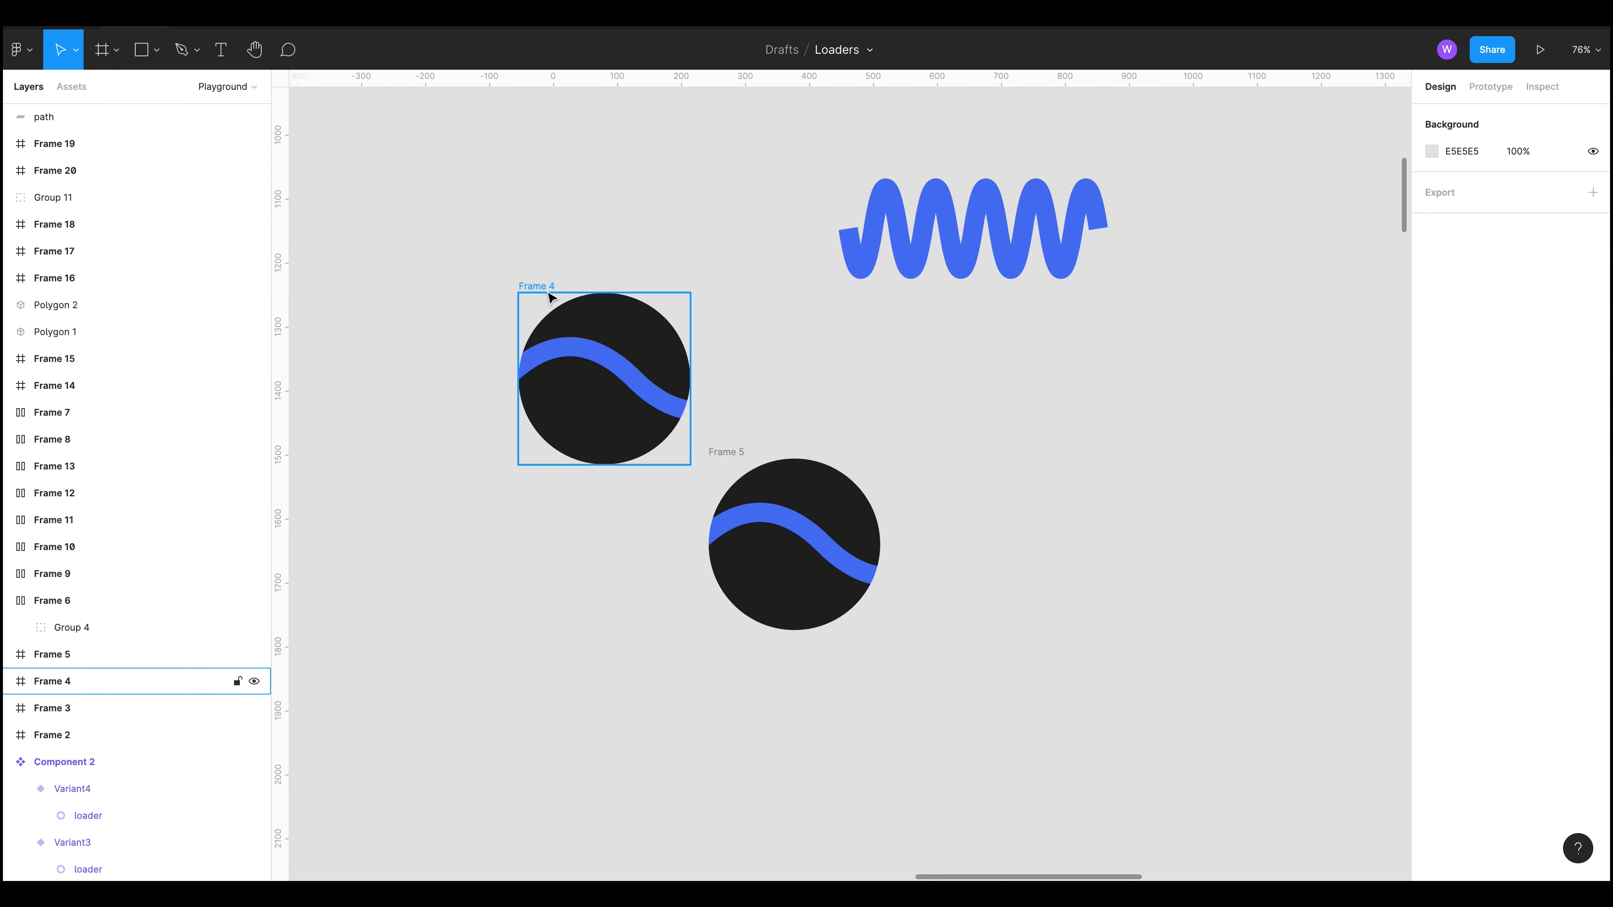
left_click(643, 395)
scroll(642, 395, "down", 6)
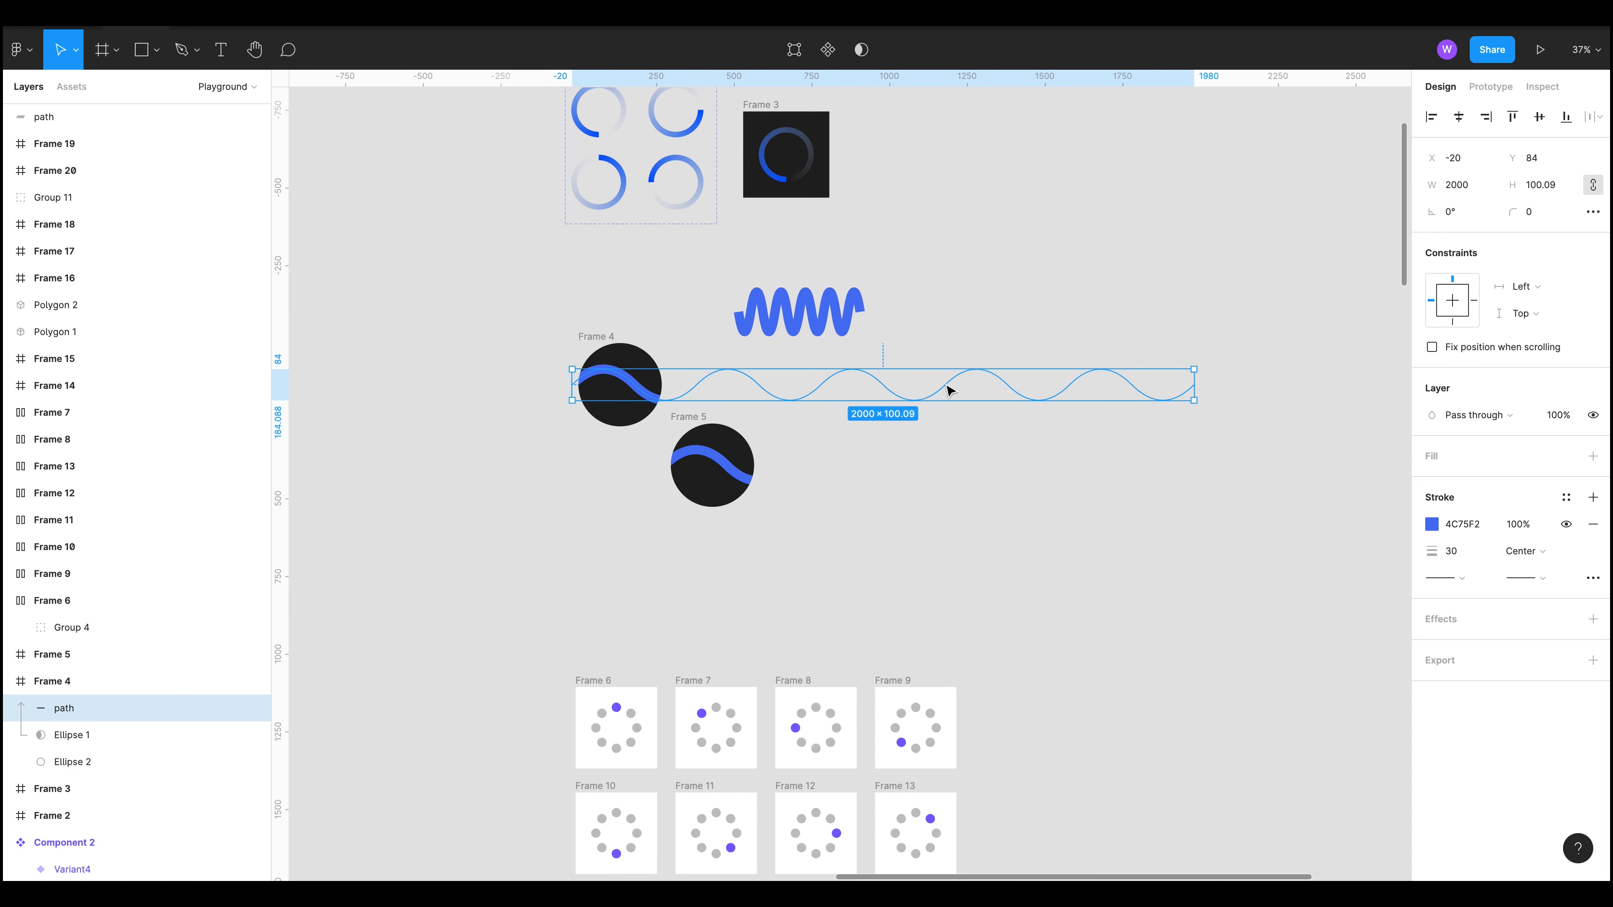
left_click(698, 456)
scroll(650, 545, "left", 5)
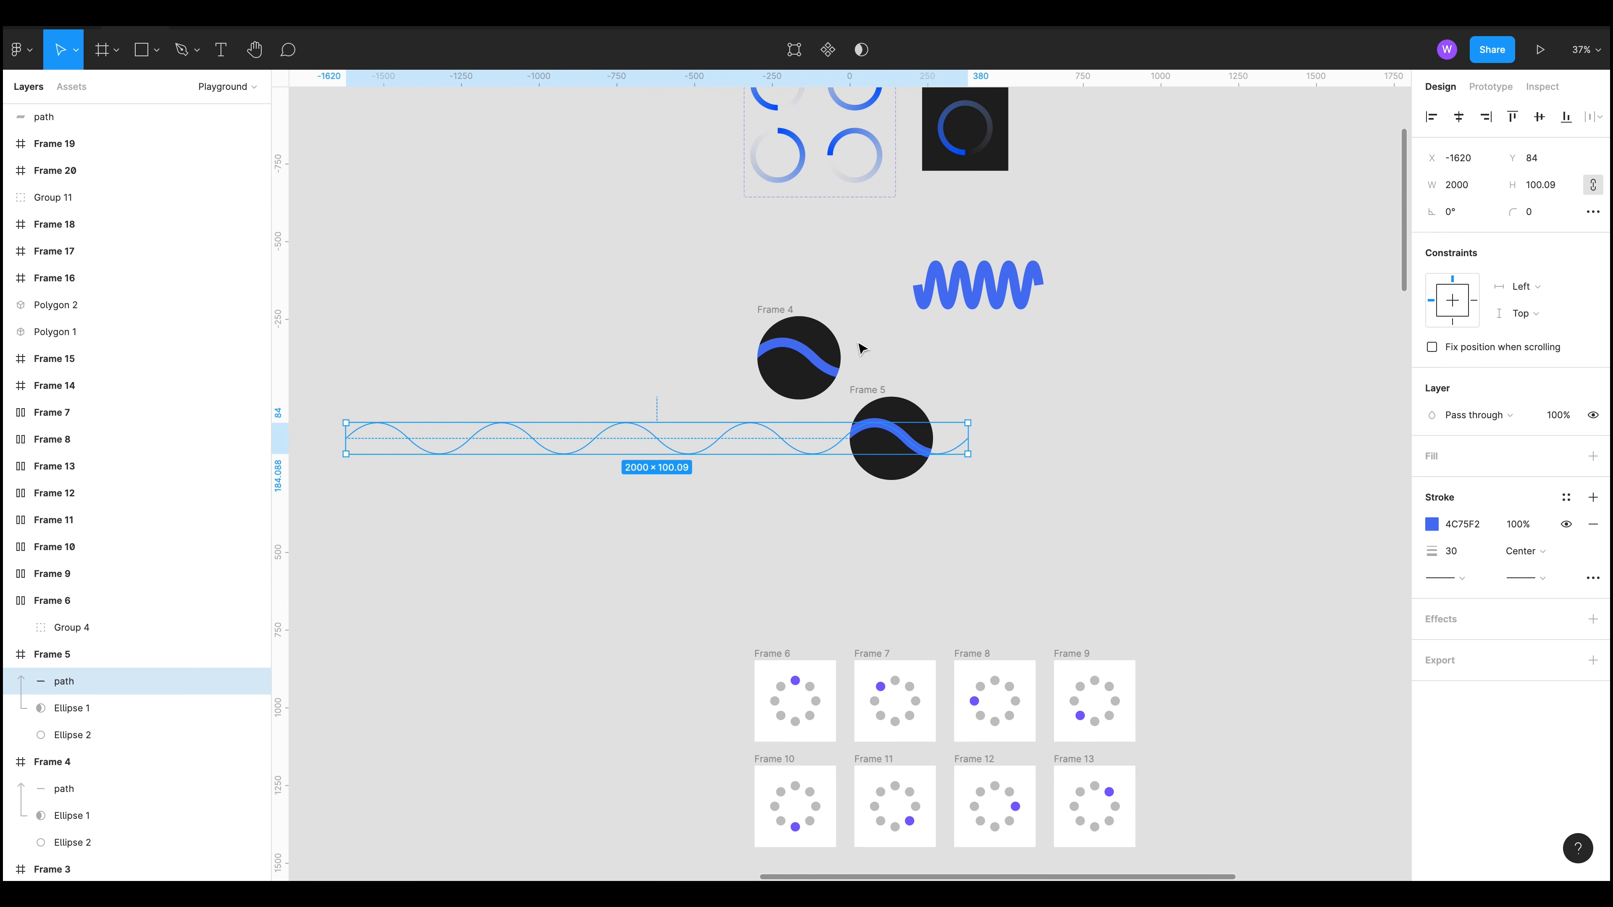
Step: Review the prototype interactions that link Frame 4 and Frame 5
key("alt+9")
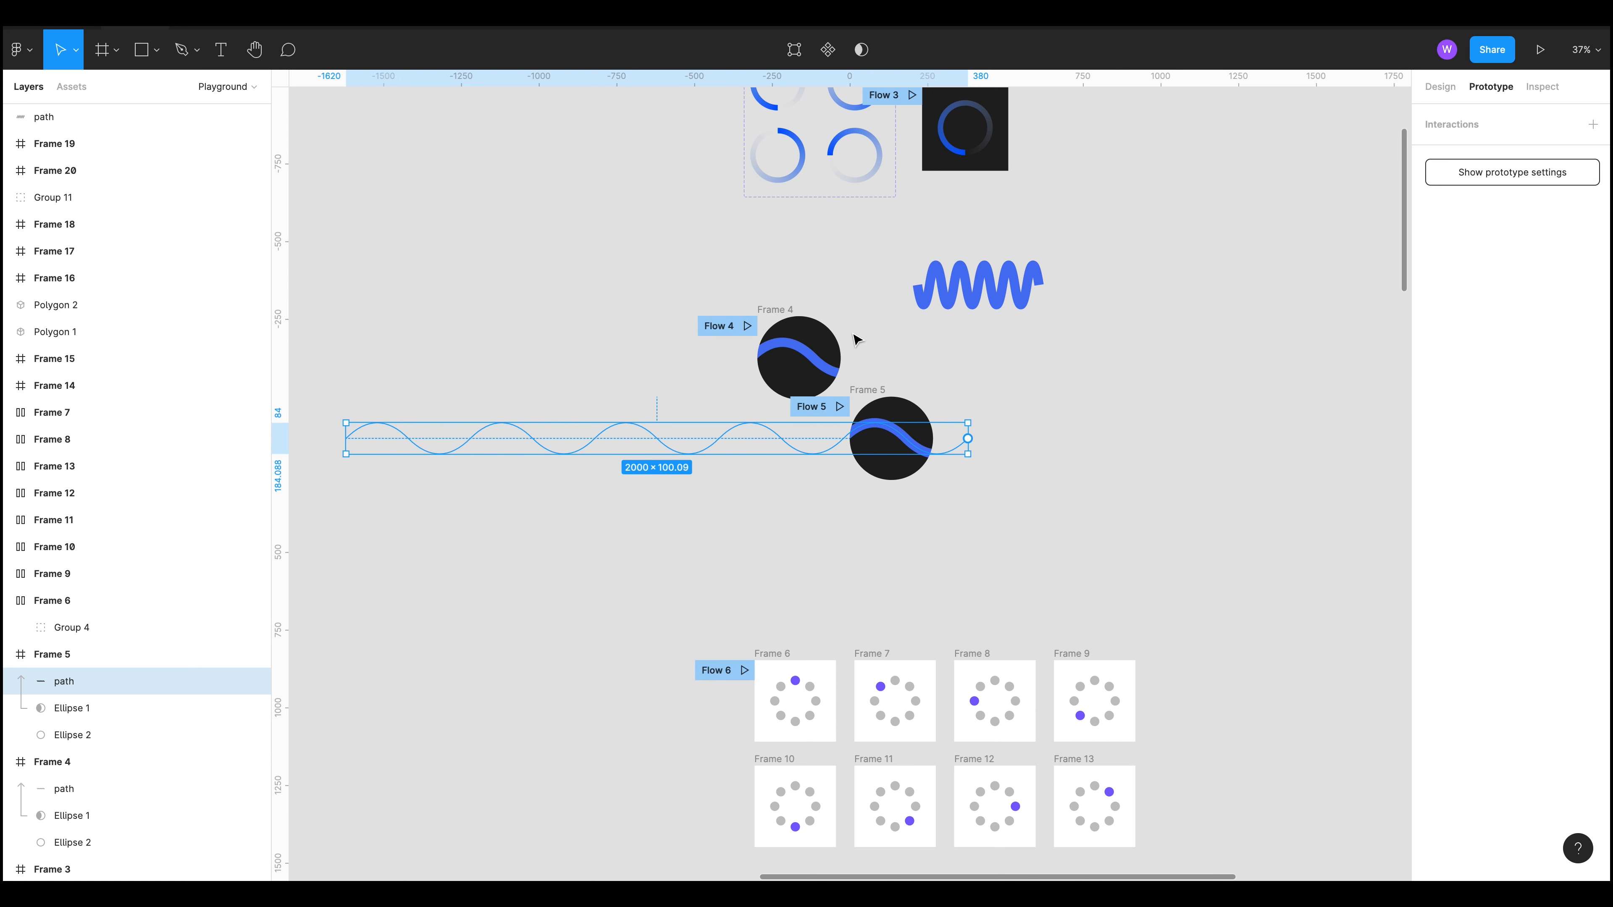
left_click(1048, 382)
scroll(983, 404, "up", 2)
scroll(884, 467, "up", 8)
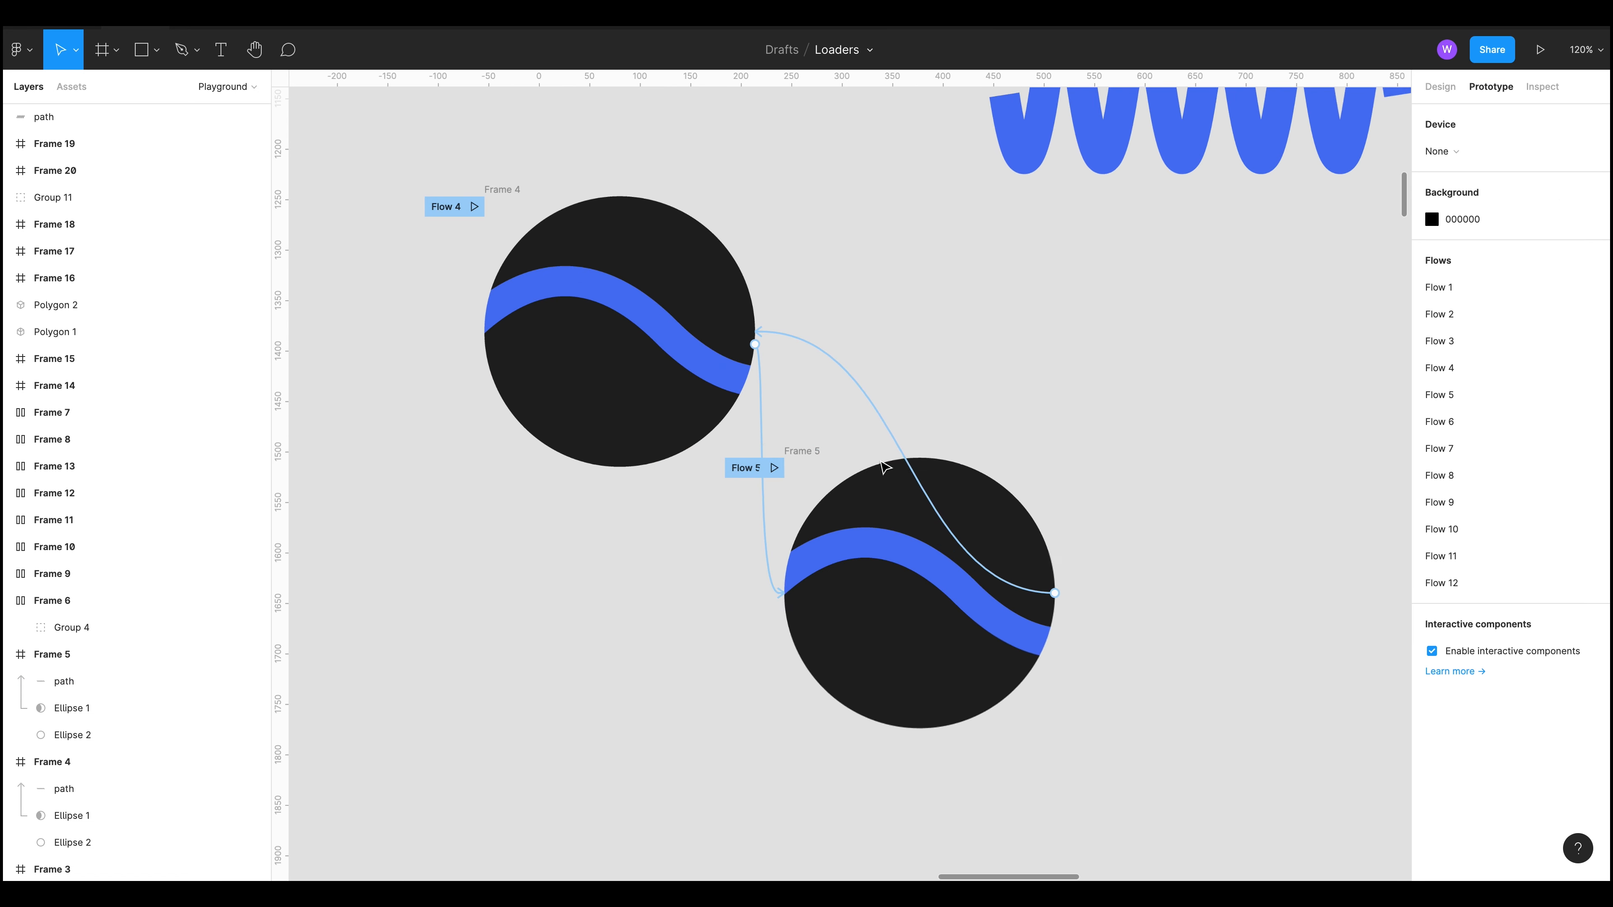
left_click(761, 386)
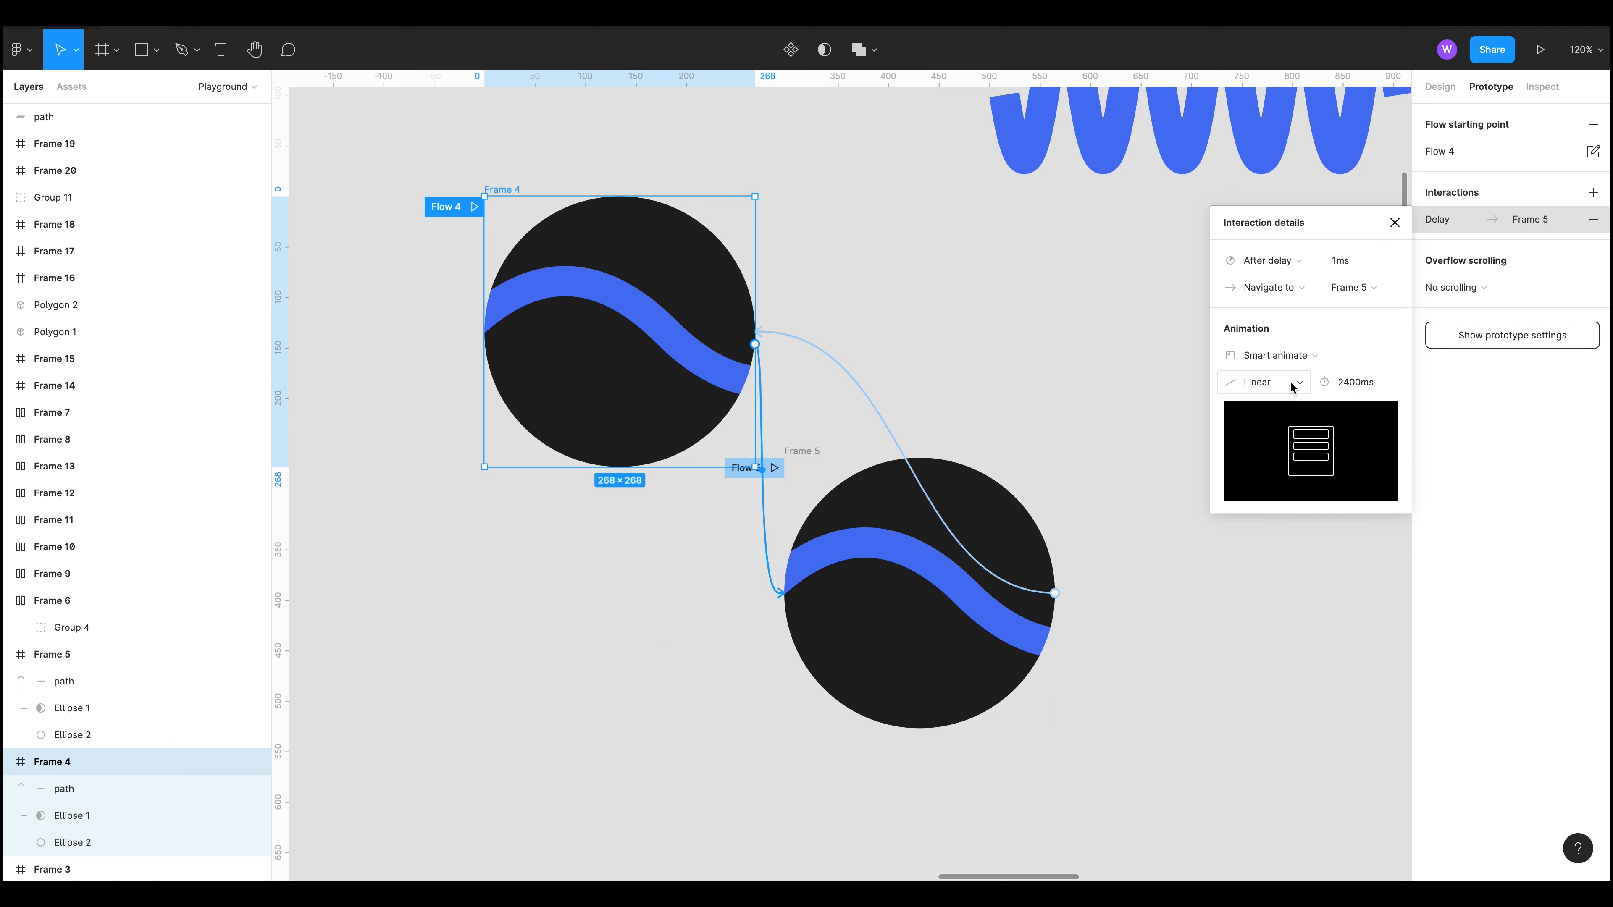
left_click(863, 400)
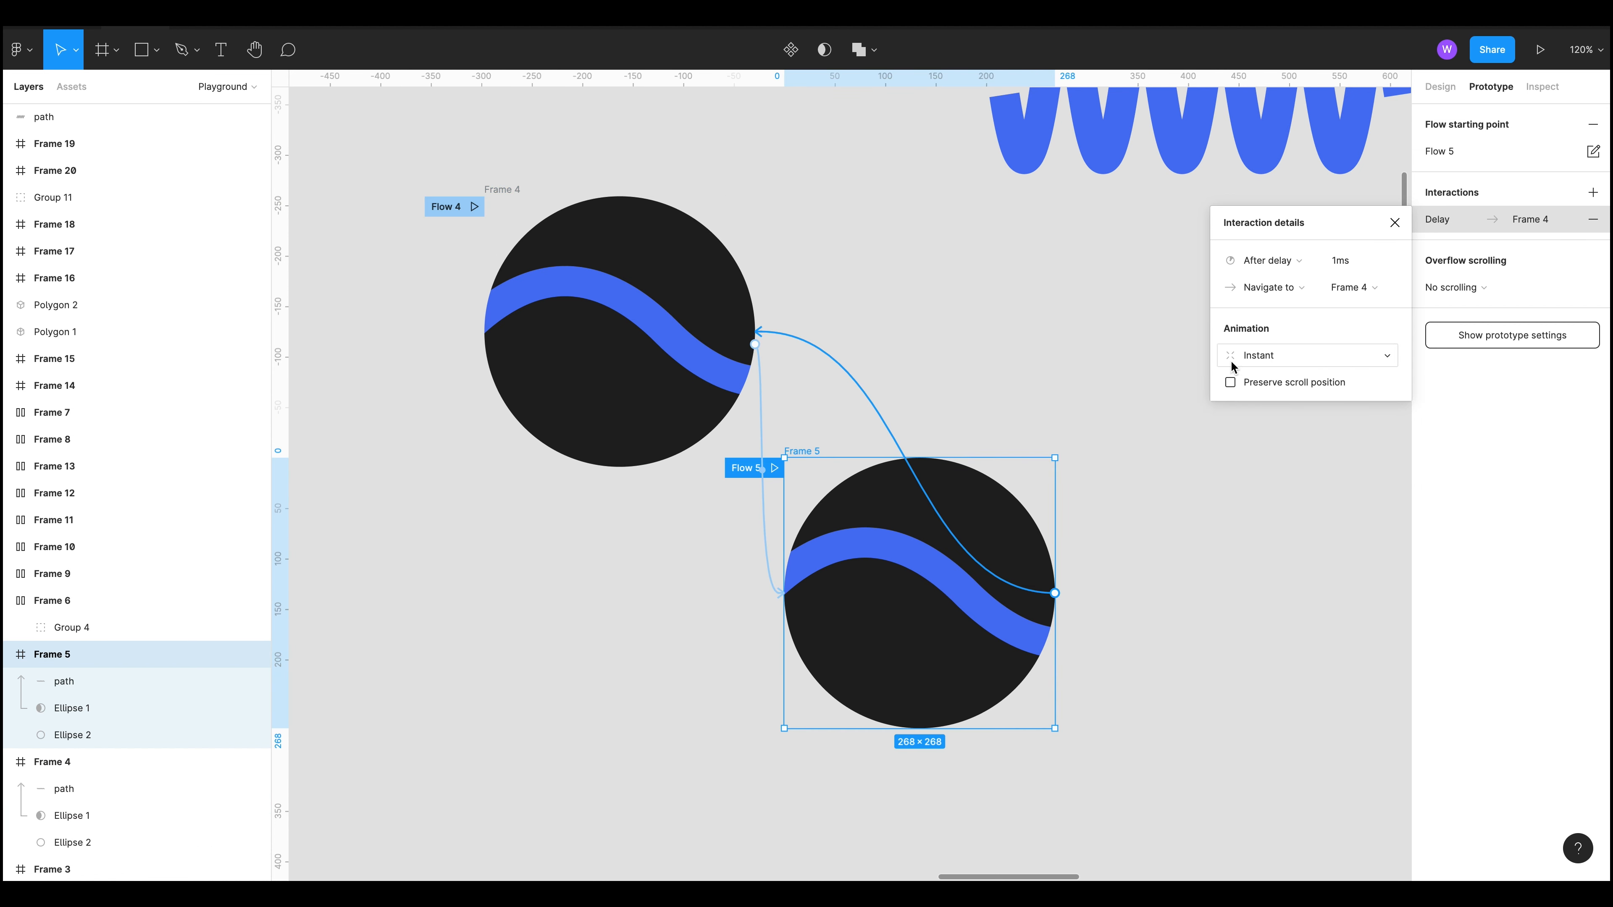
left_click(799, 270)
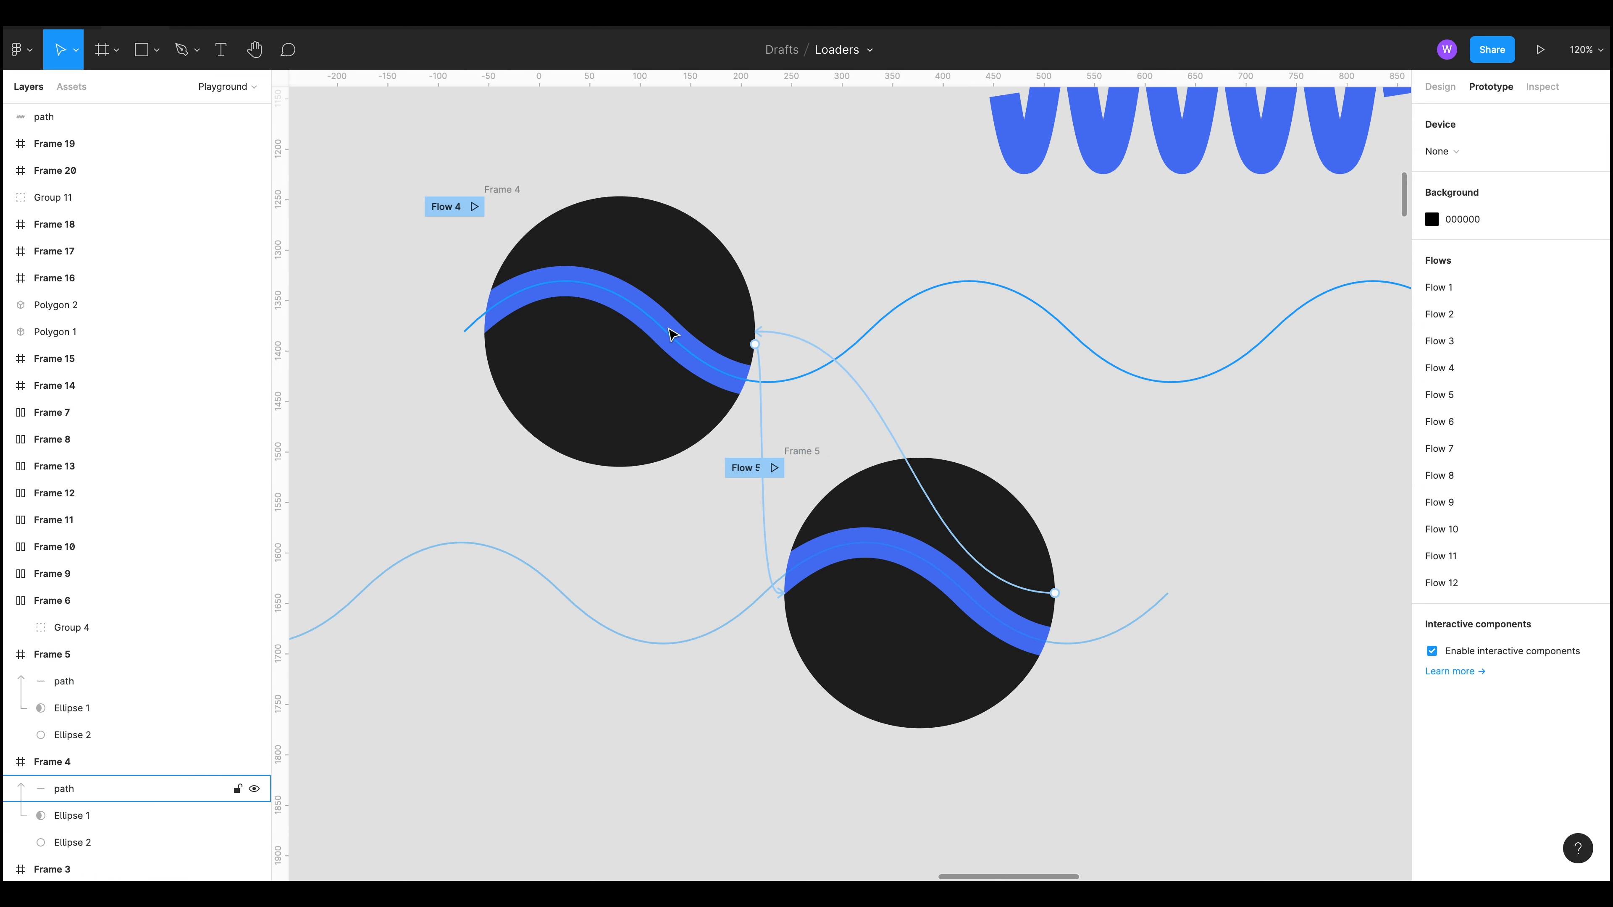
Step: Examine how the wave paths are positioned within the two frames
left_click(694, 337)
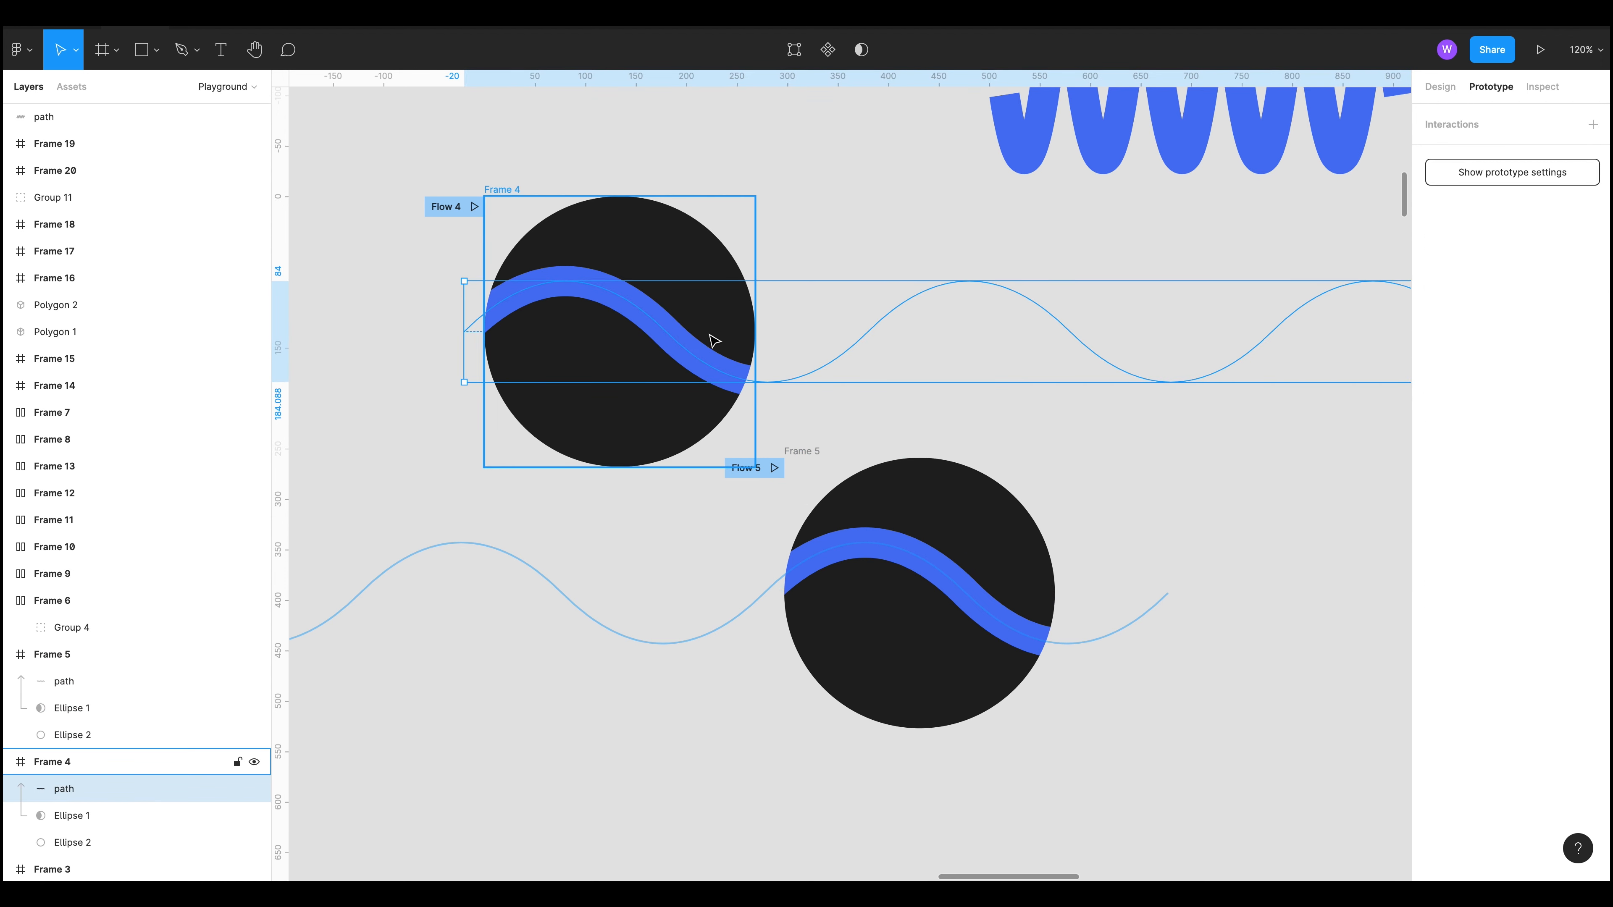
left_click(666, 647)
left_click(882, 622)
left_click(882, 552)
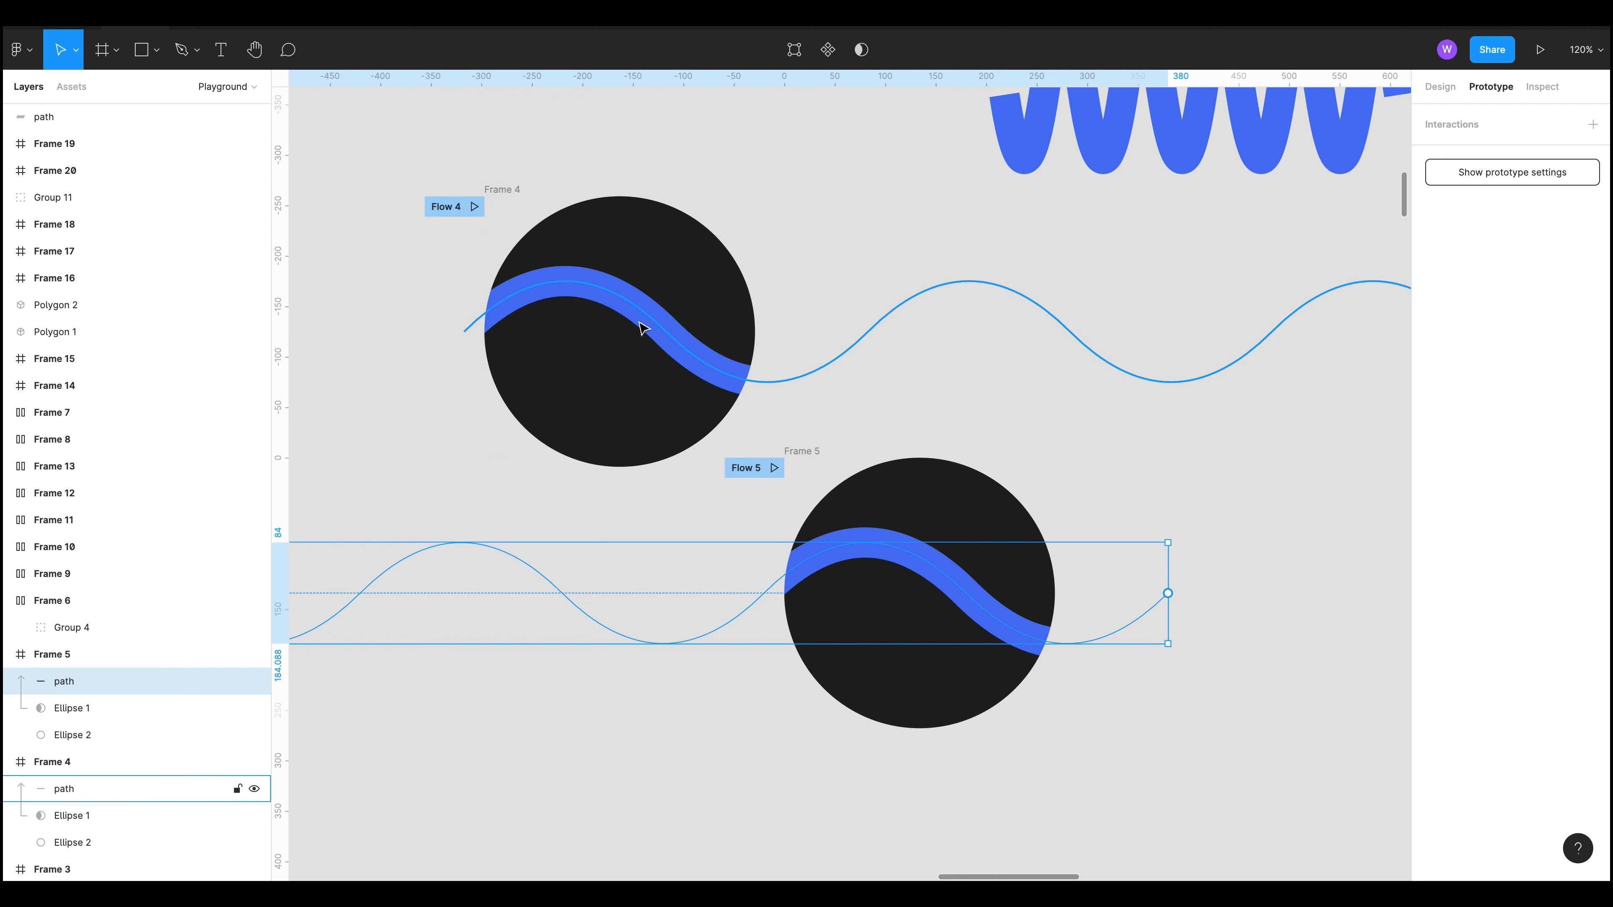
scroll(756, 458, "down", 10)
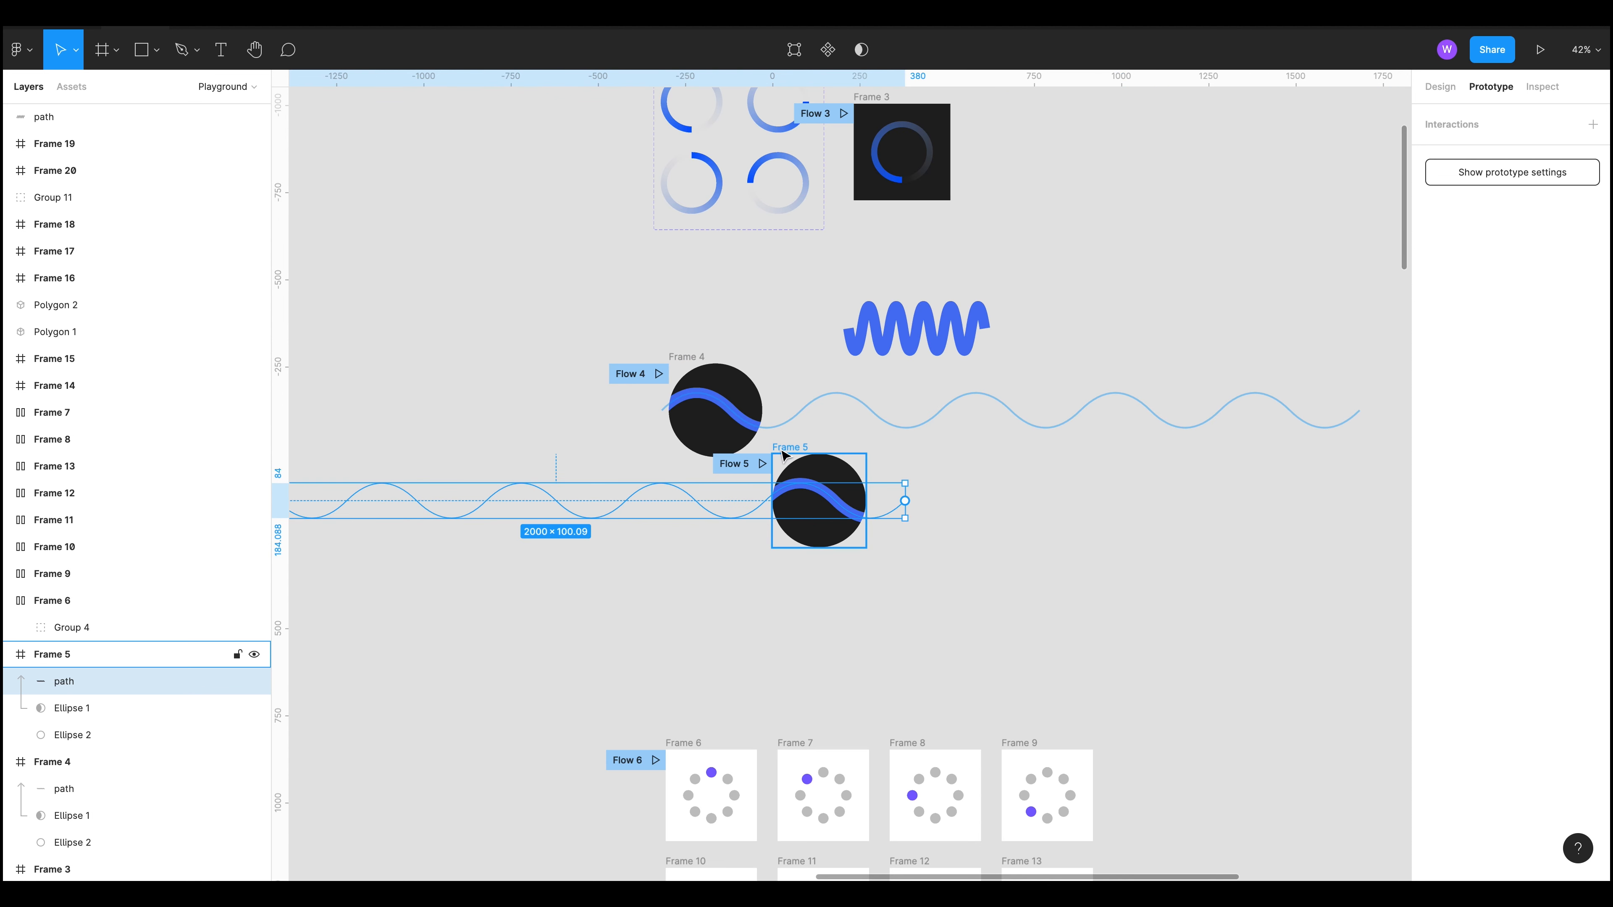
left_click_drag(948, 510, 1098, 531)
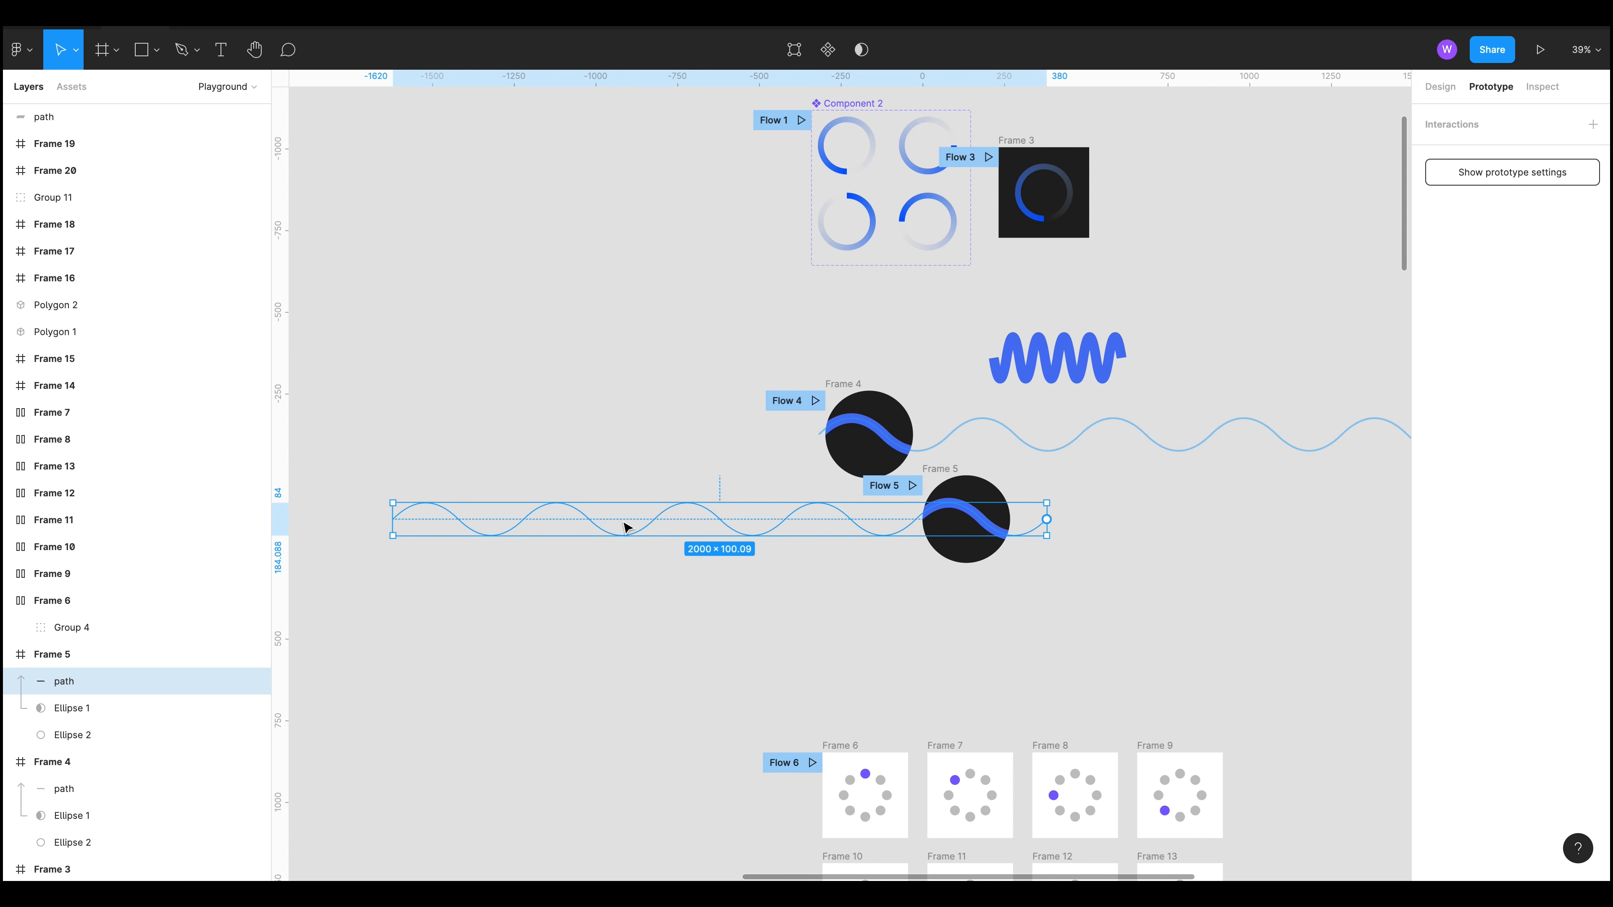
left_click(1192, 564)
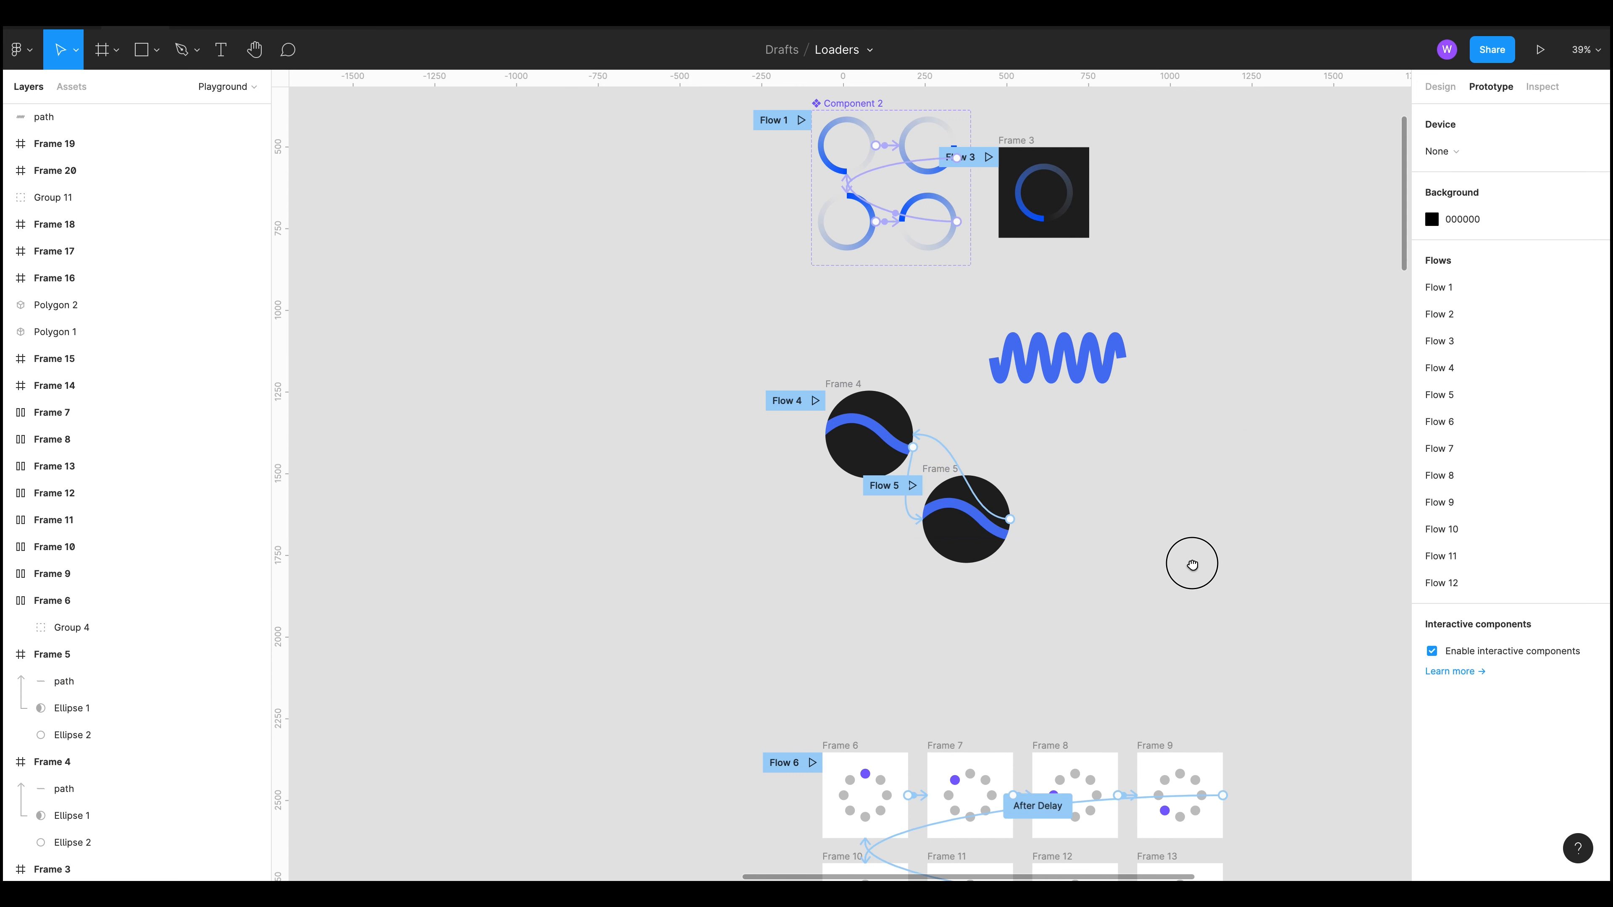
left_click_drag(1192, 564, 839, 470)
scroll(874, 344, "up", 10, "ctrl")
left_click(1098, 557)
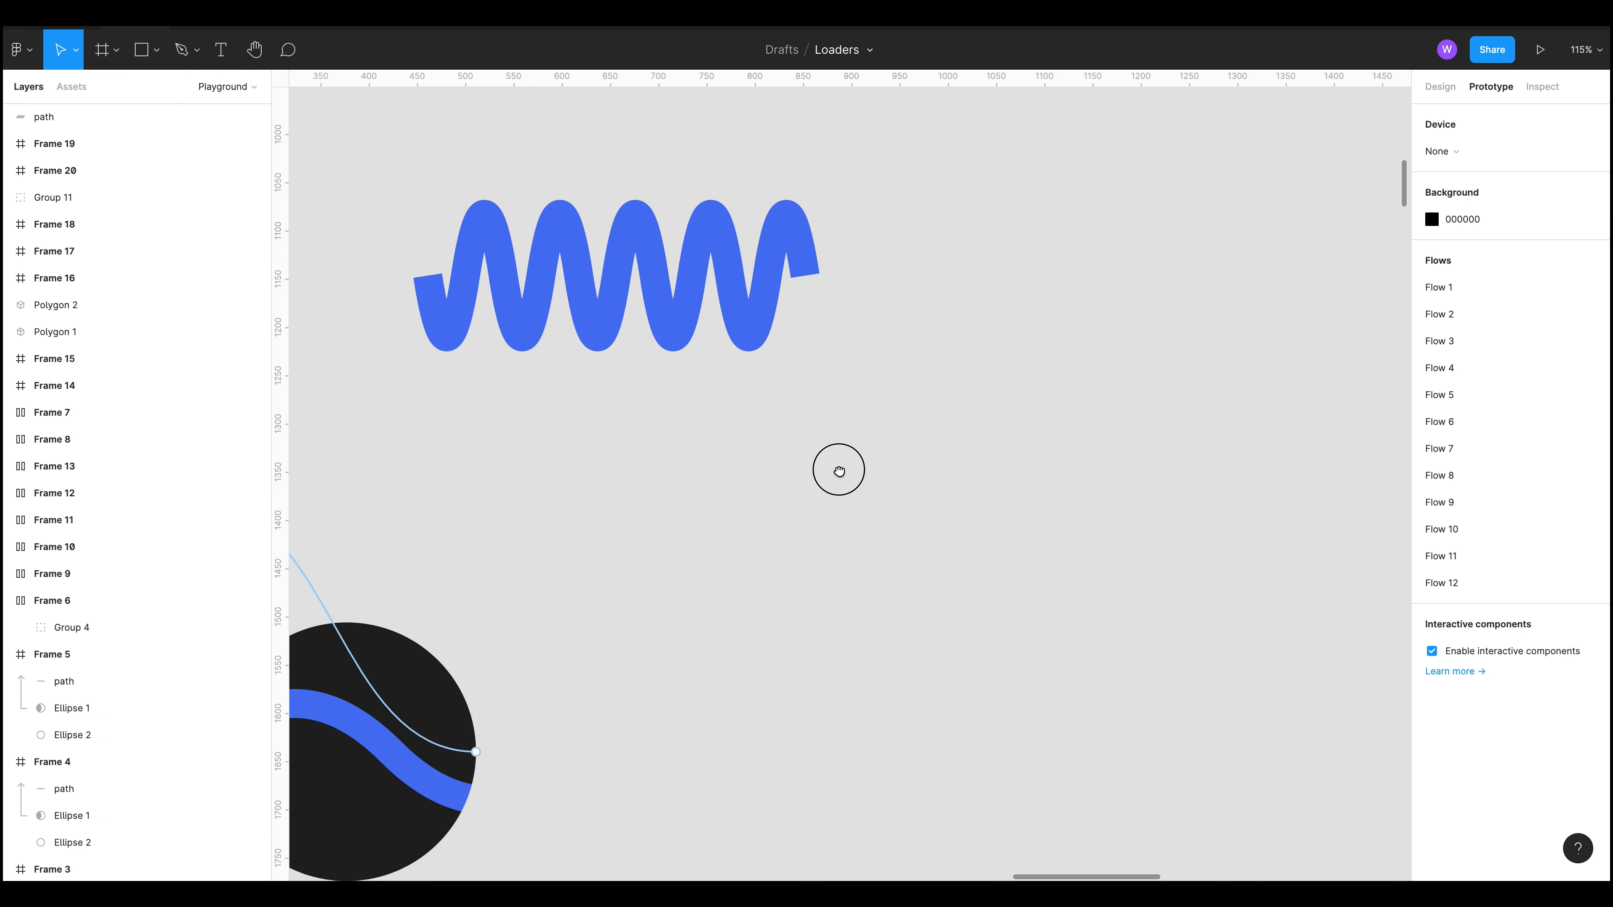
scroll(839, 470, "down", 10)
Step: Open the Wave & Curve plugin from the canvas plugins list and move its window
right_click(738, 477)
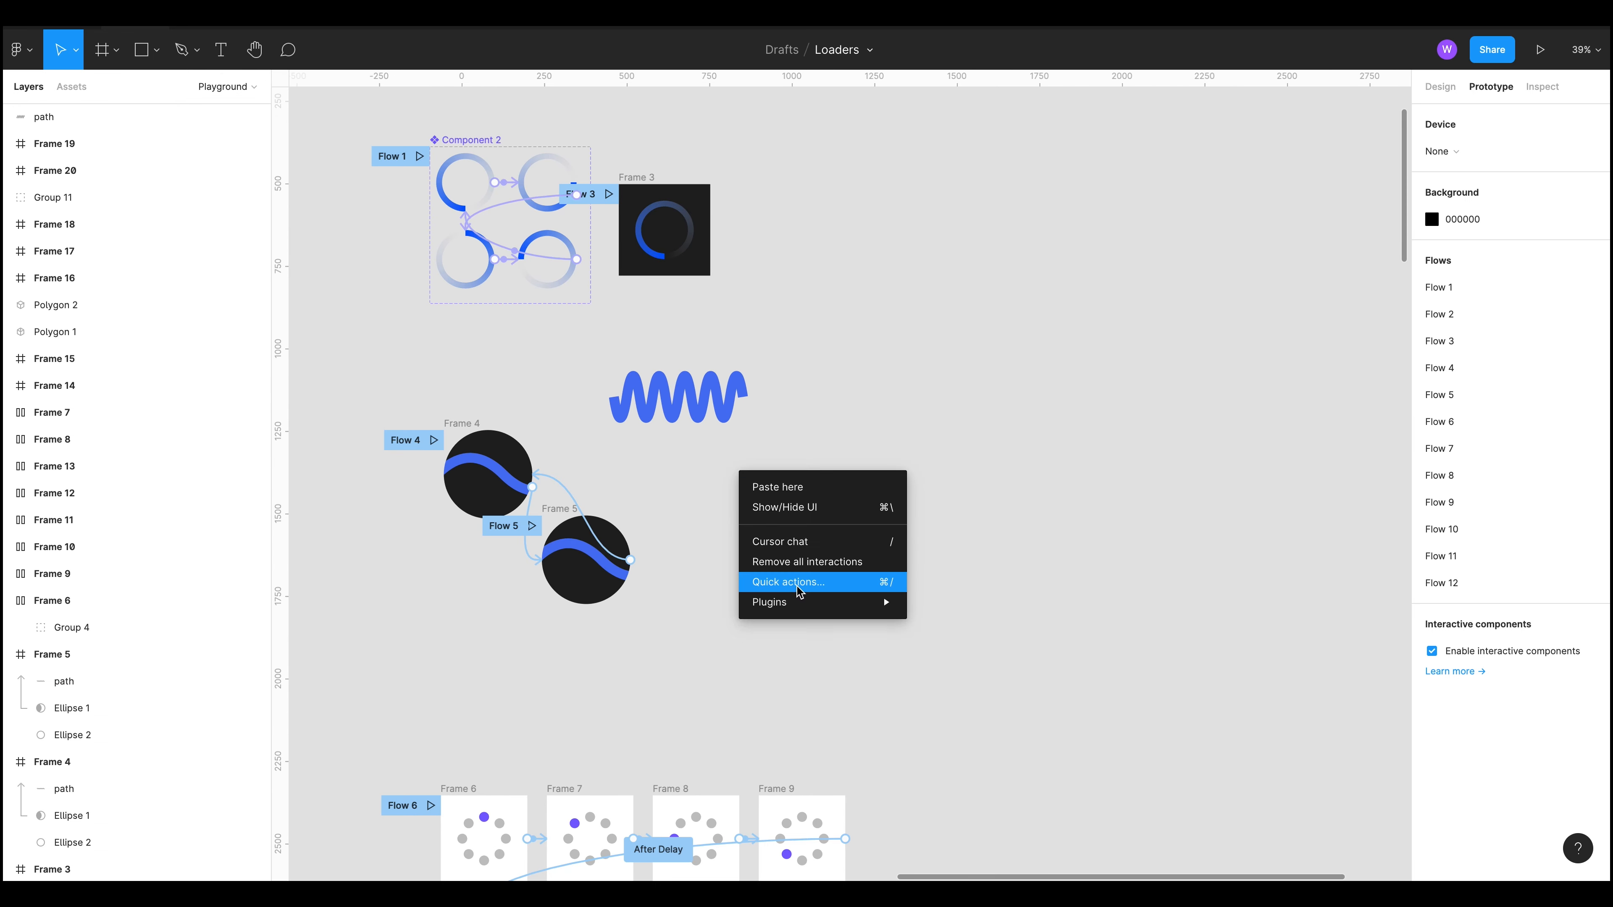
mouse_move(795, 602)
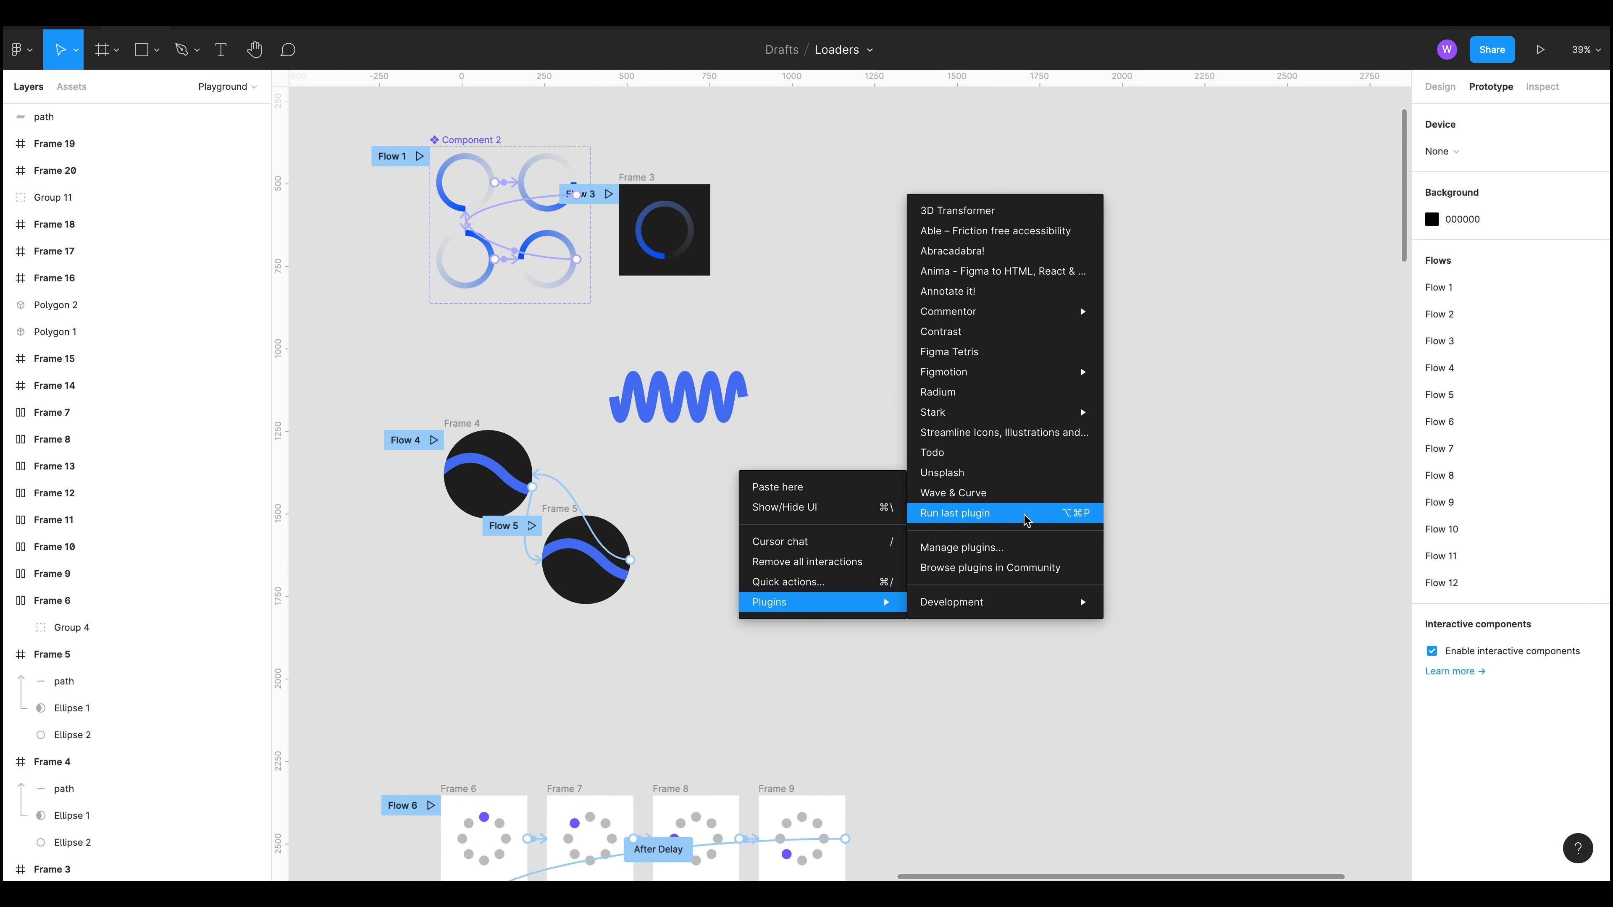
left_click(1018, 494)
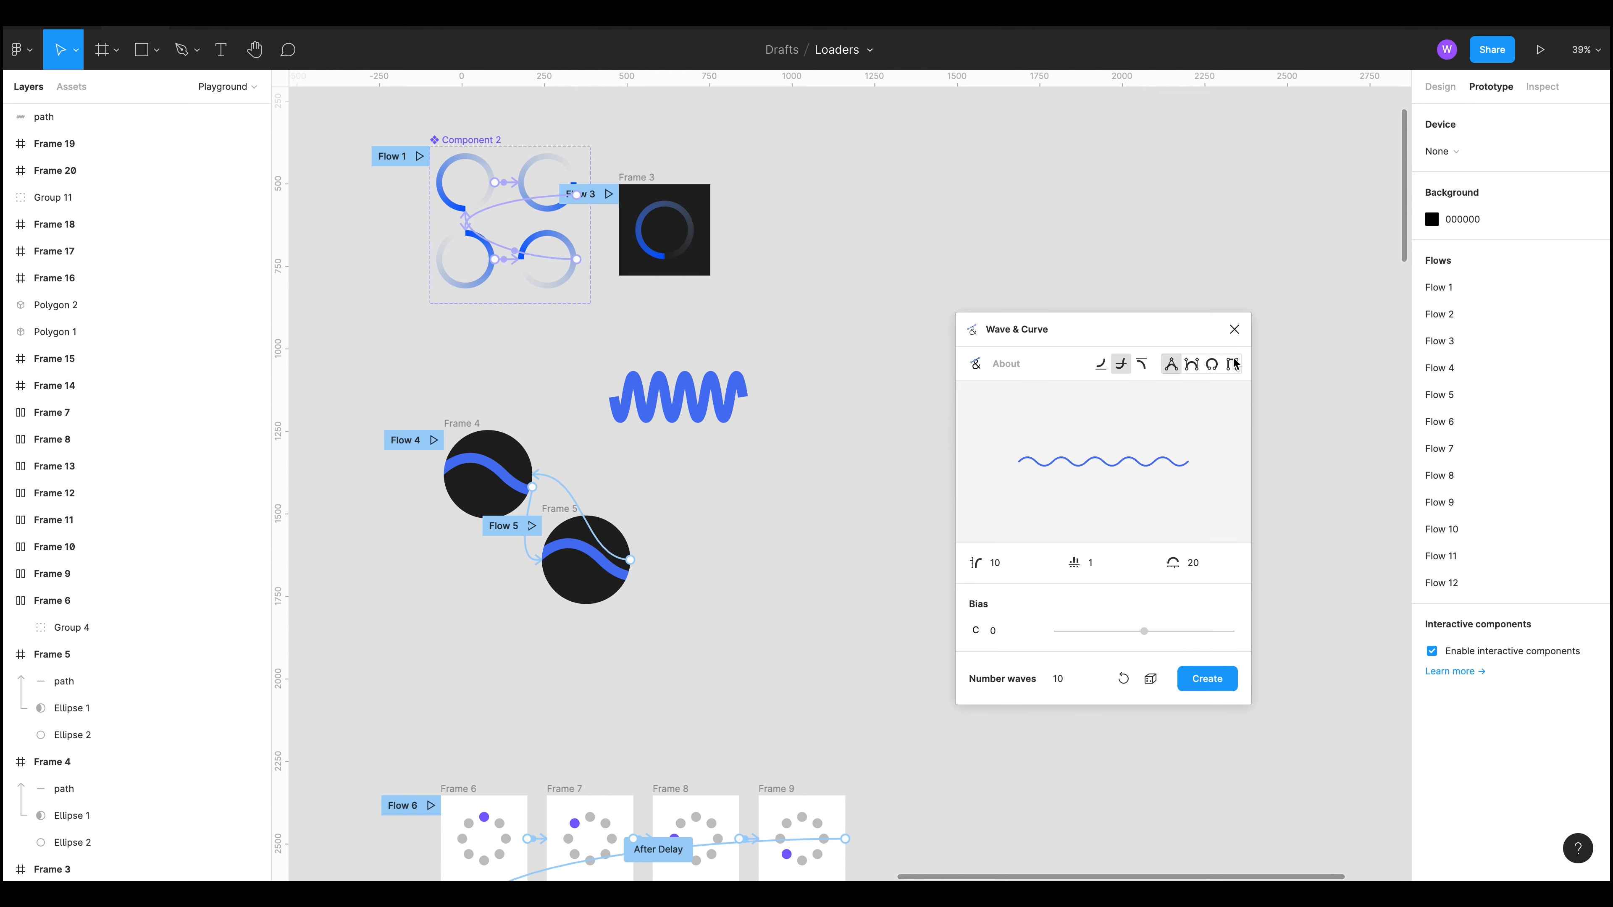
left_click_drag(1189, 328, 1045, 286)
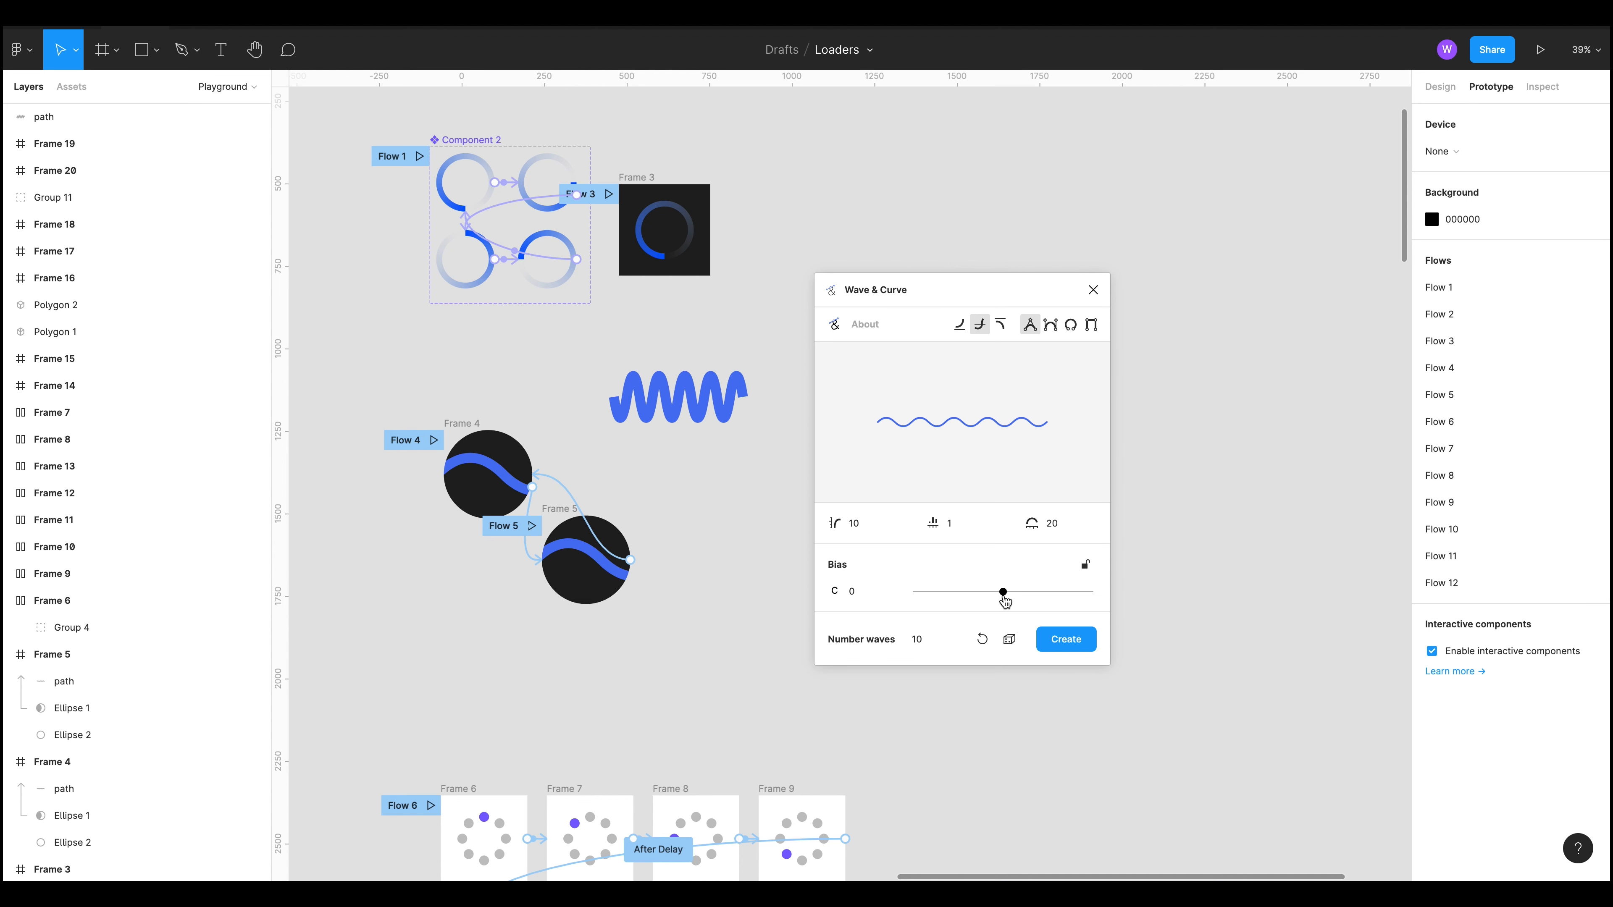
Step: Try a wave amplitude of 20 and a different bias, then reset the bias to 0
mouse_move(1003, 595)
left_mouse_down()
mouse_move(1042, 596)
mouse_move(964, 605)
mouse_move(1001, 595)
left_mouse_up()
left_click(859, 524)
type("20")
left_click_drag(1003, 592, 999, 592)
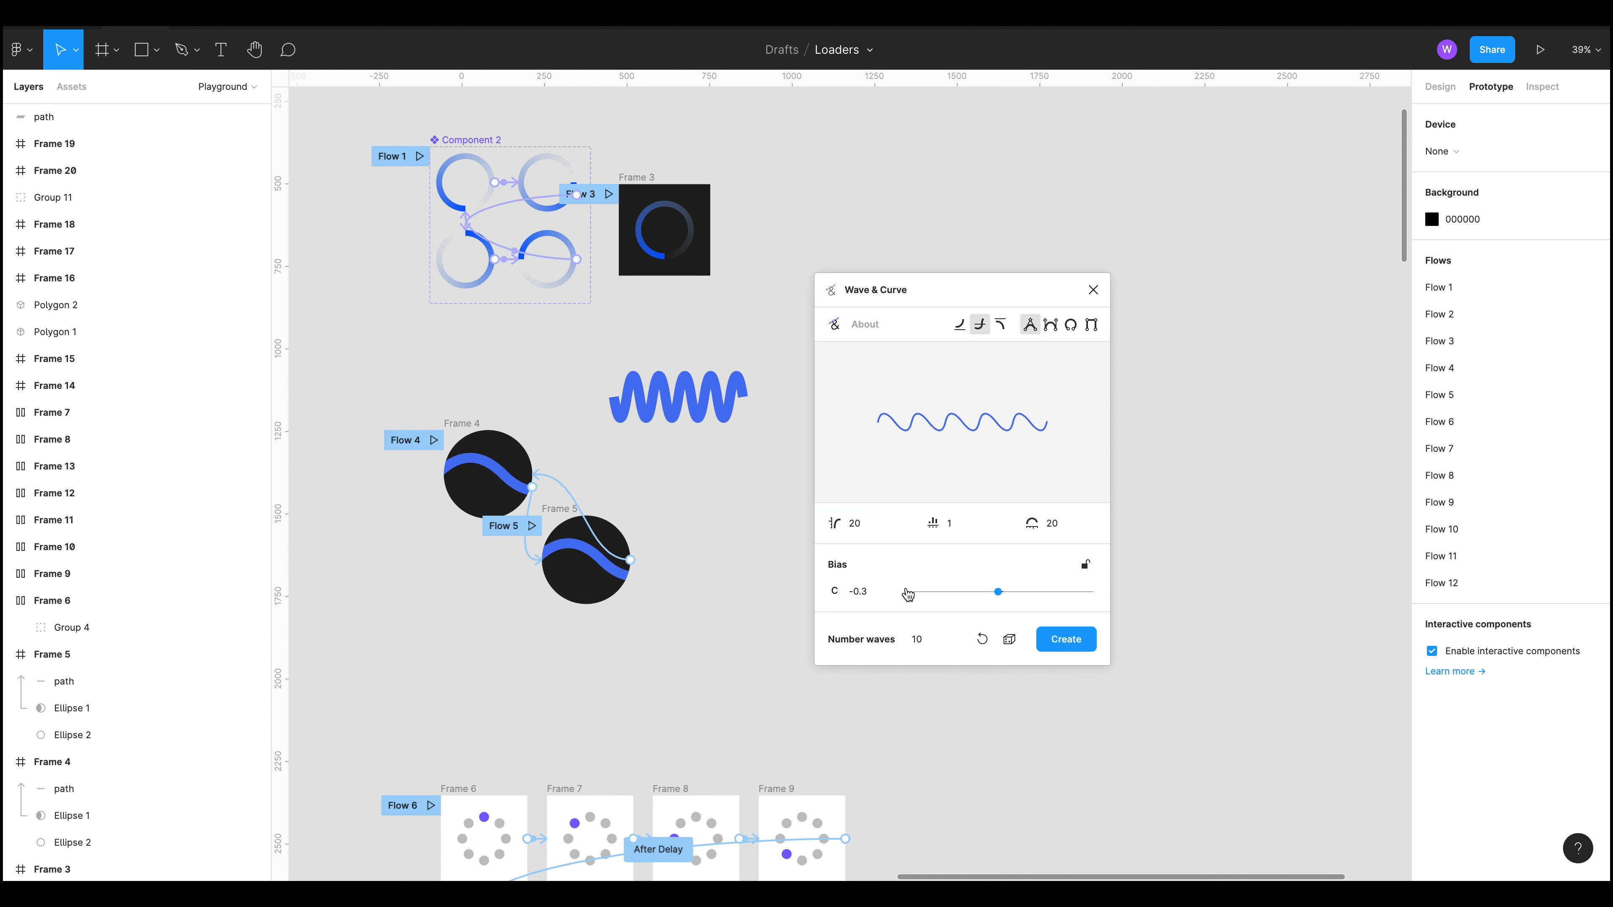
double_click(852, 591)
triple_click(853, 593)
type("0")
Step: Experiment with the plugin's second and third wave values, ending at 1 and 40
left_click(943, 525)
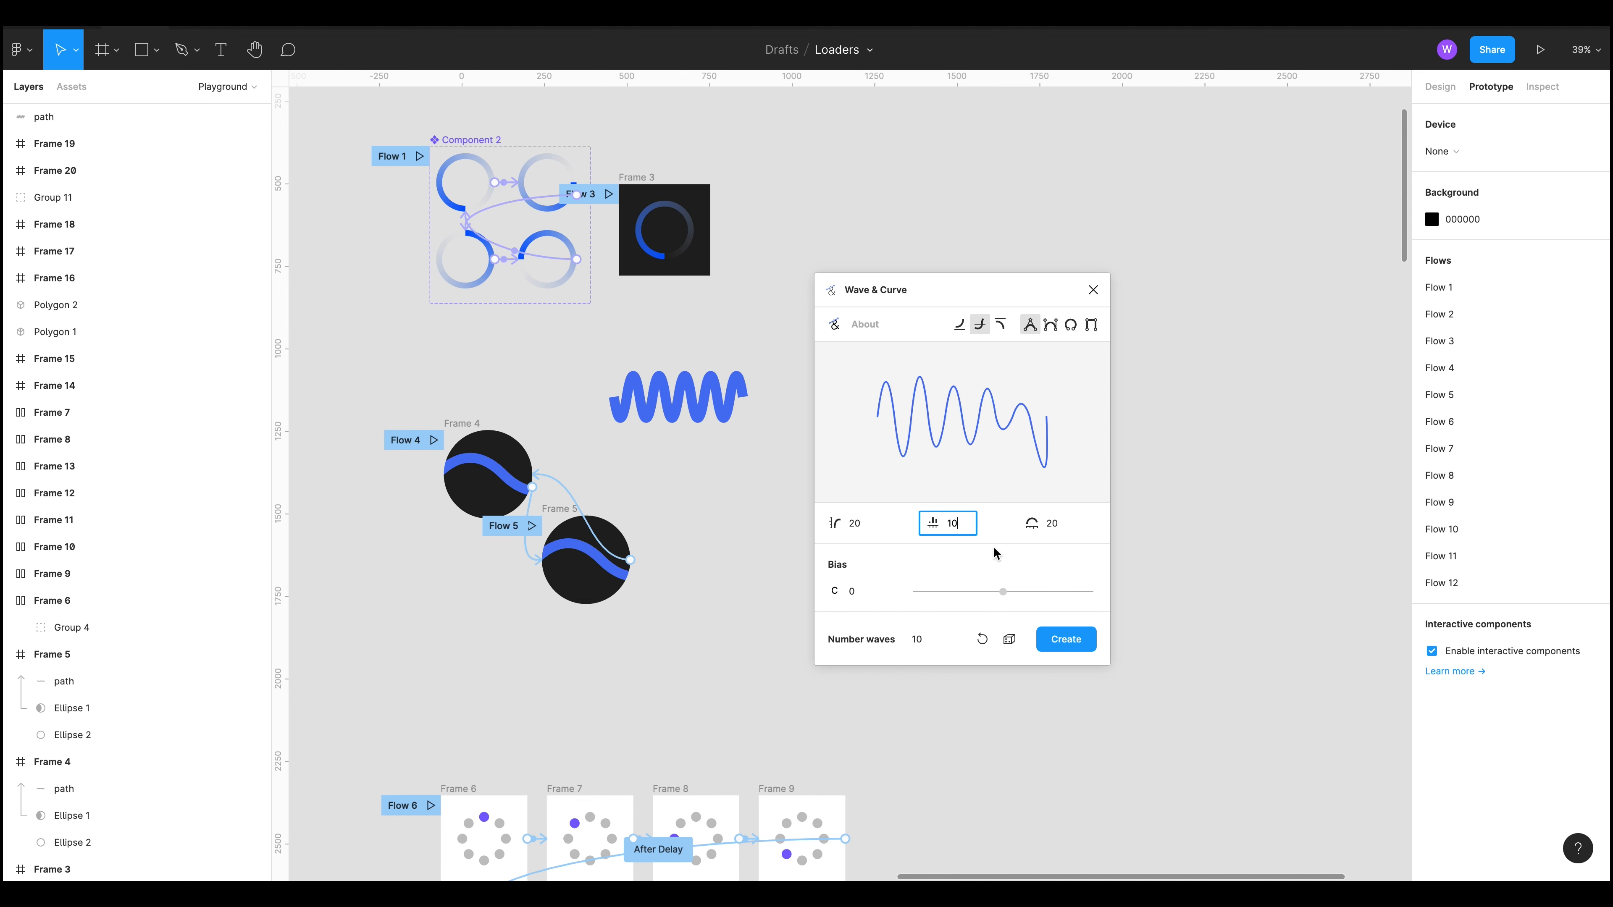
left_click(1062, 524)
type("1")
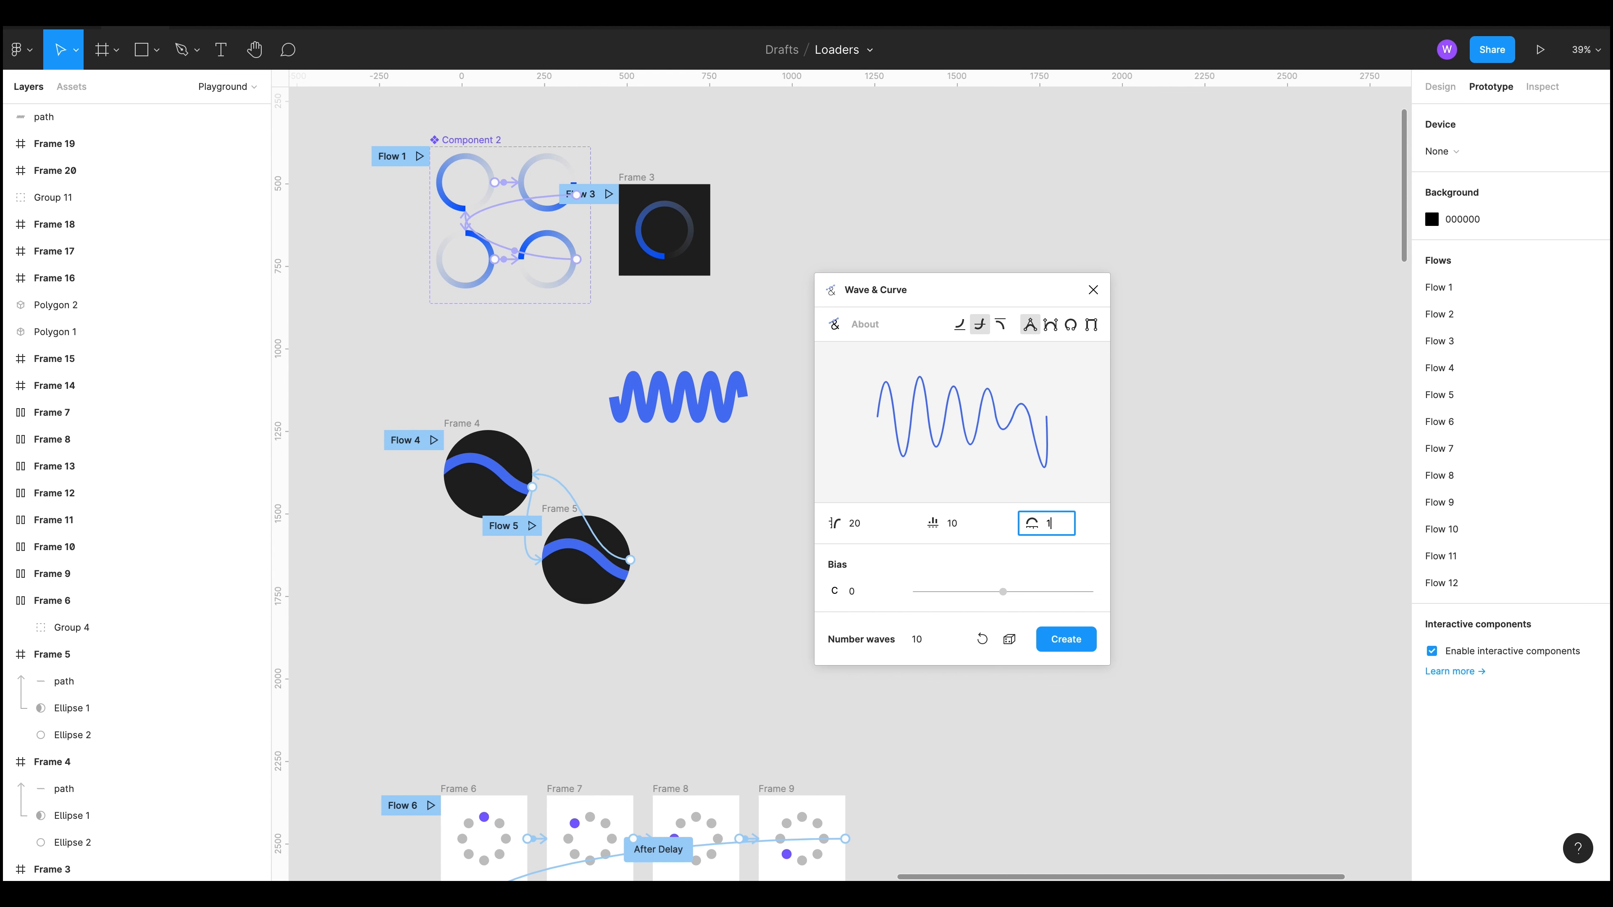
type("0")
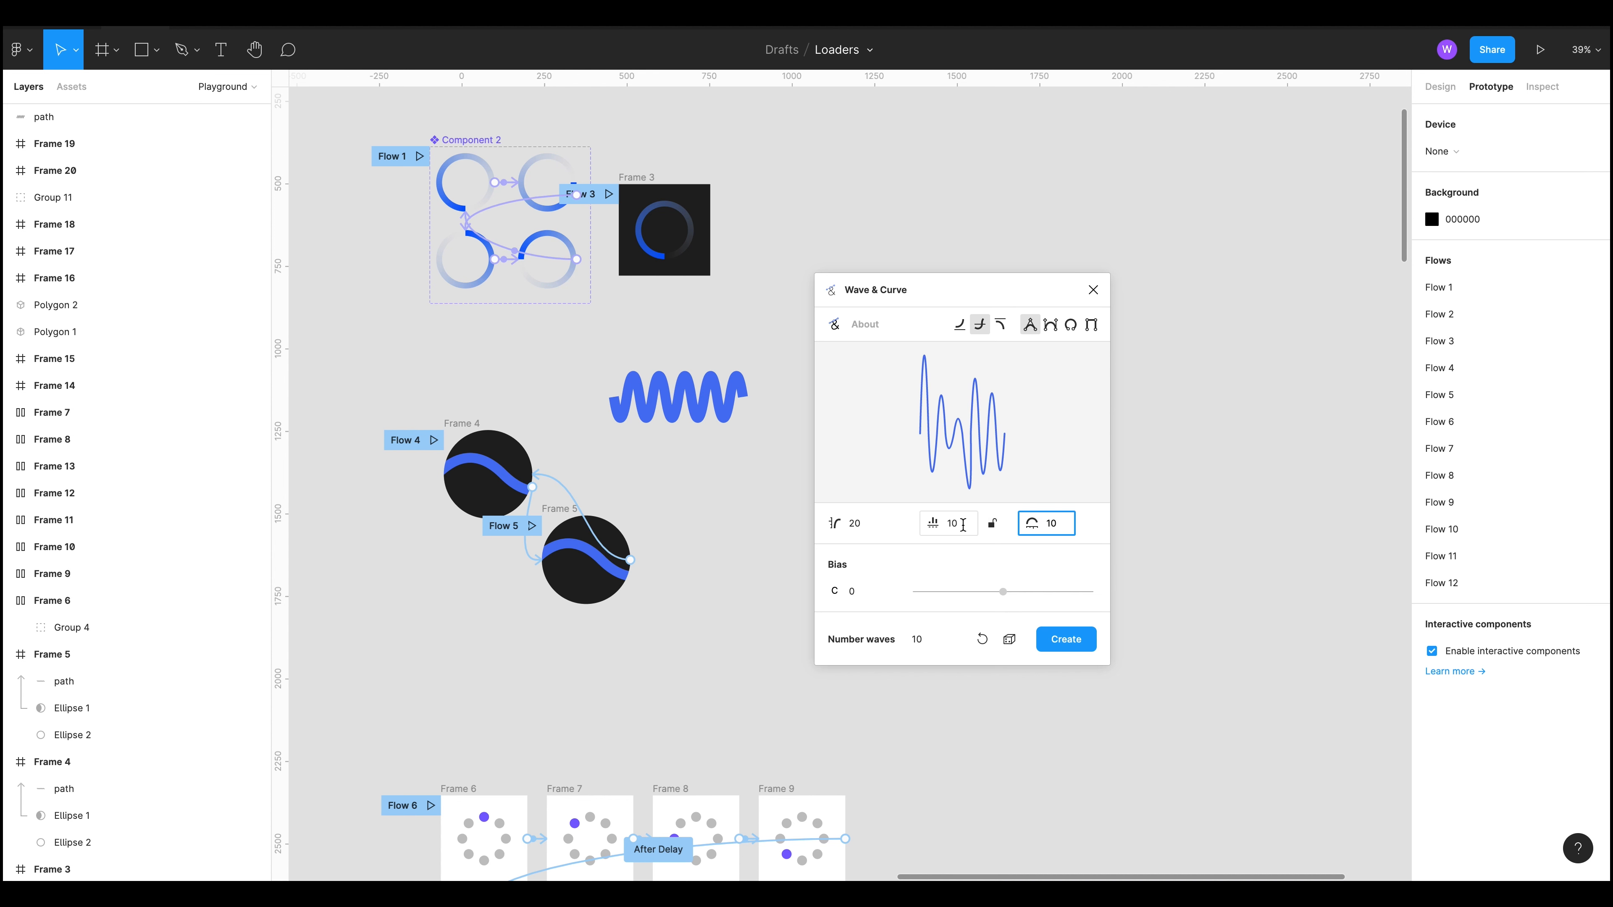
left_click(962, 525)
type("1")
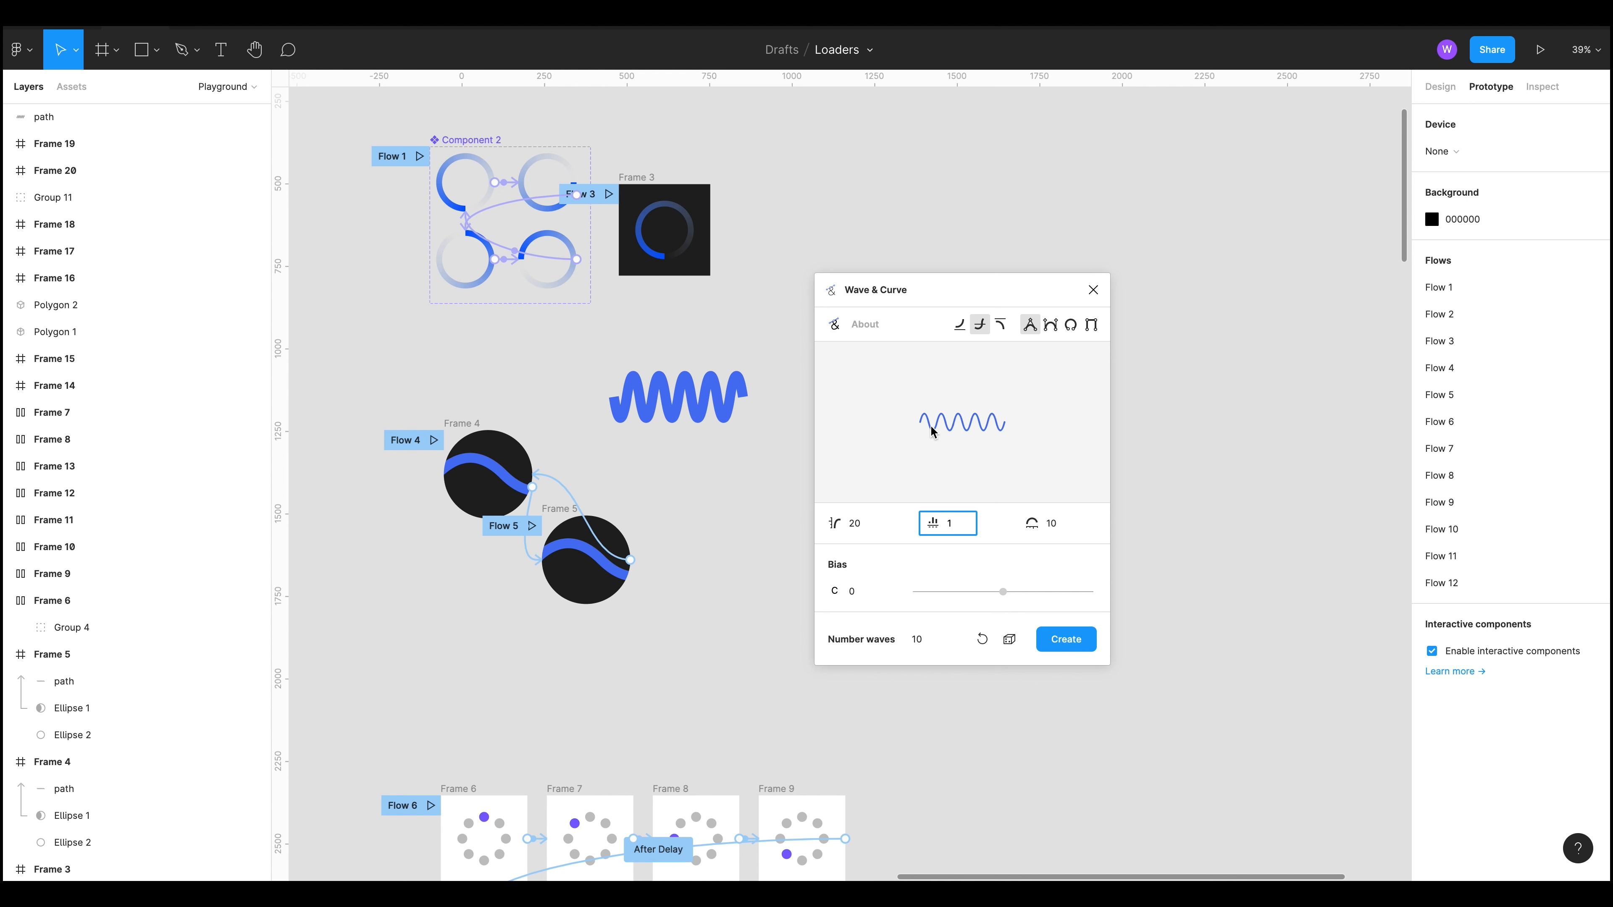
key("Tab")
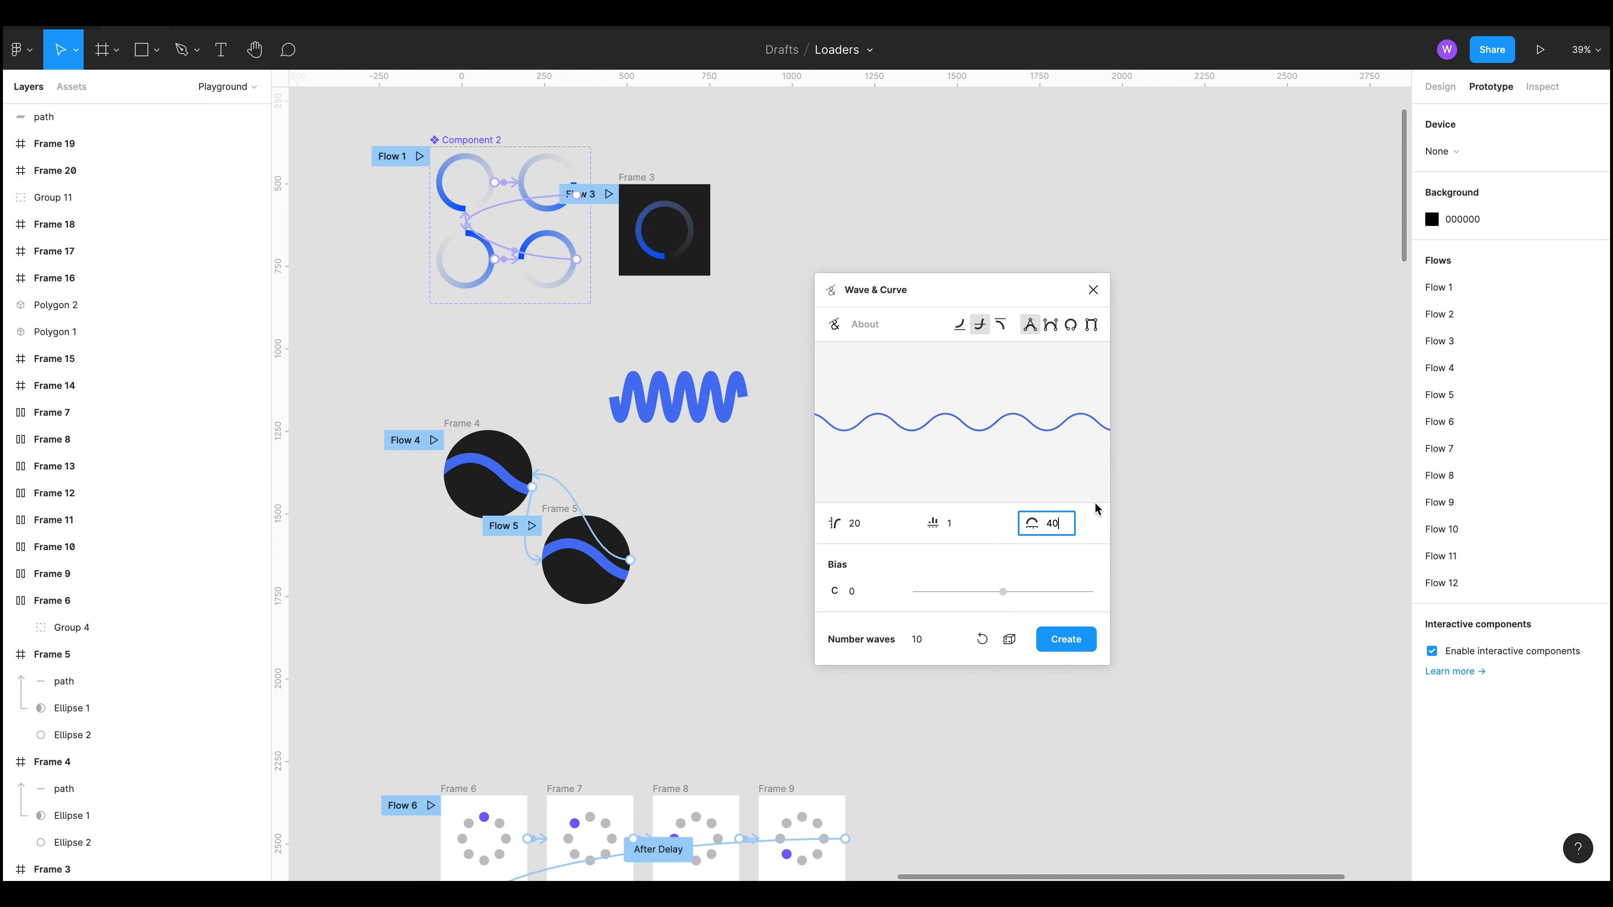
Step: Set the wave values to 100, 1 and 10 with 30 waves, and create the wave path
left_click_drag(848, 527, 855, 526)
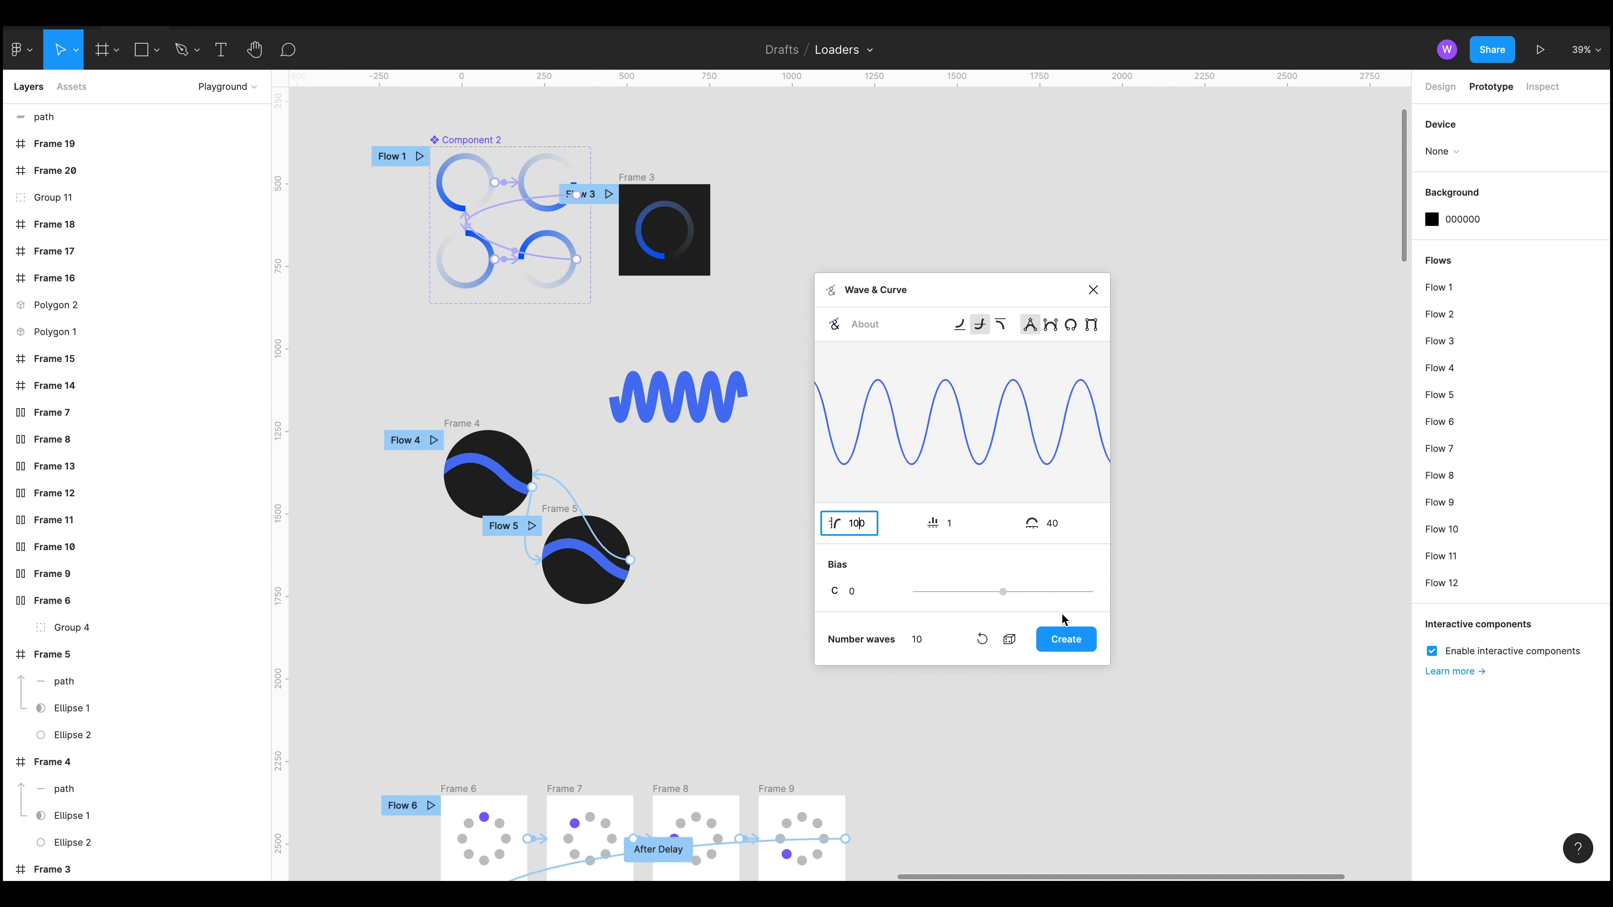
left_click(916, 642)
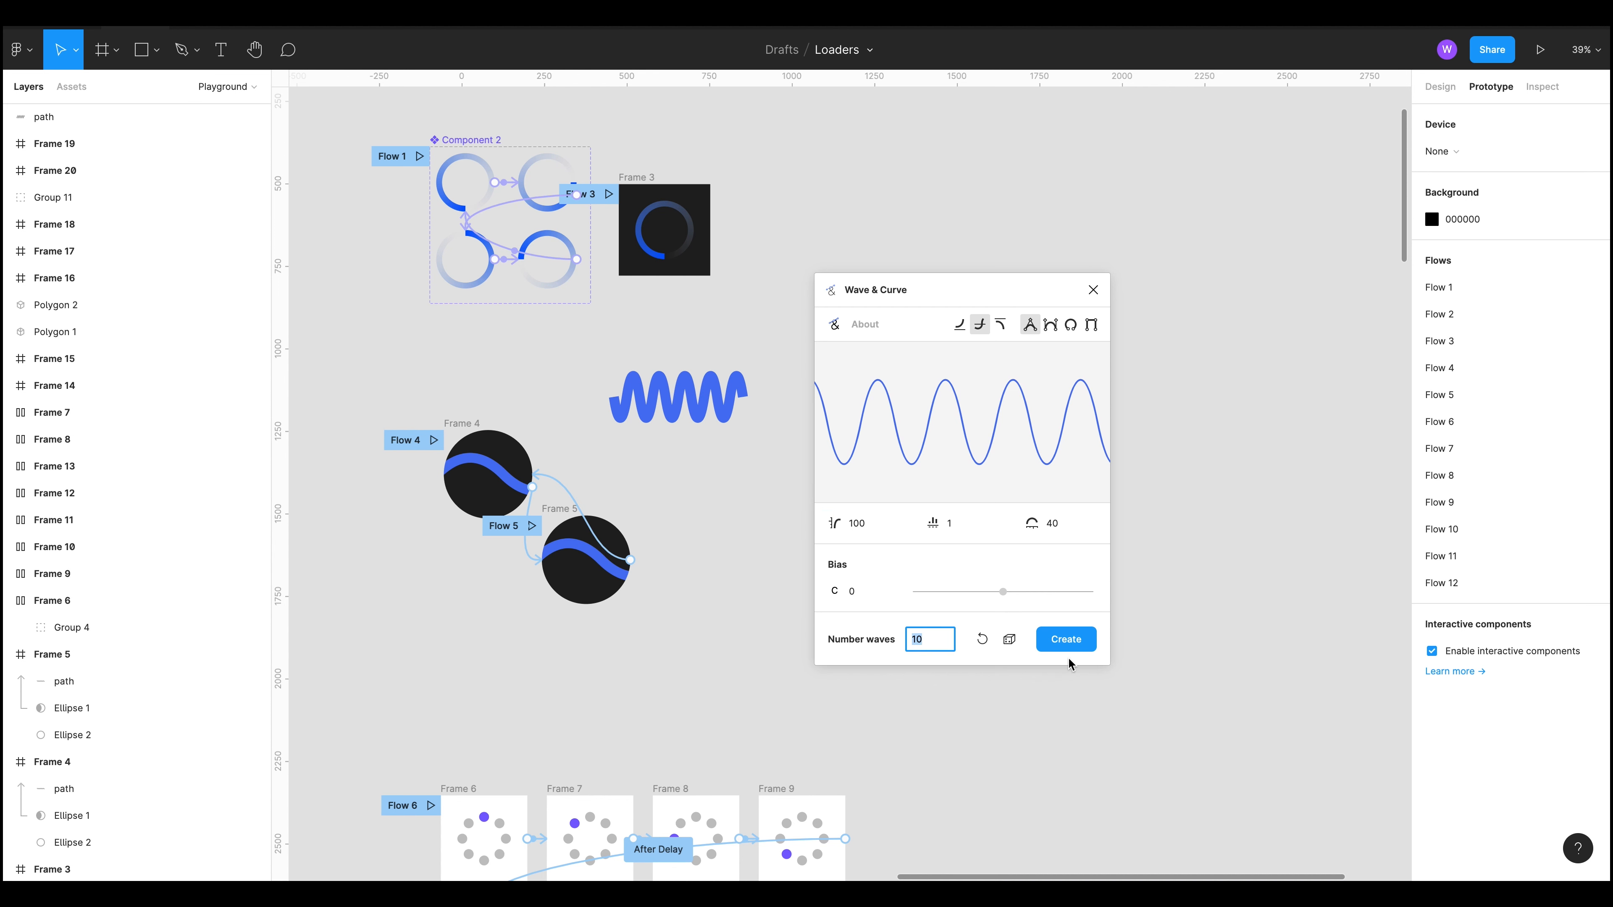
type("0")
left_click(863, 524)
type("10")
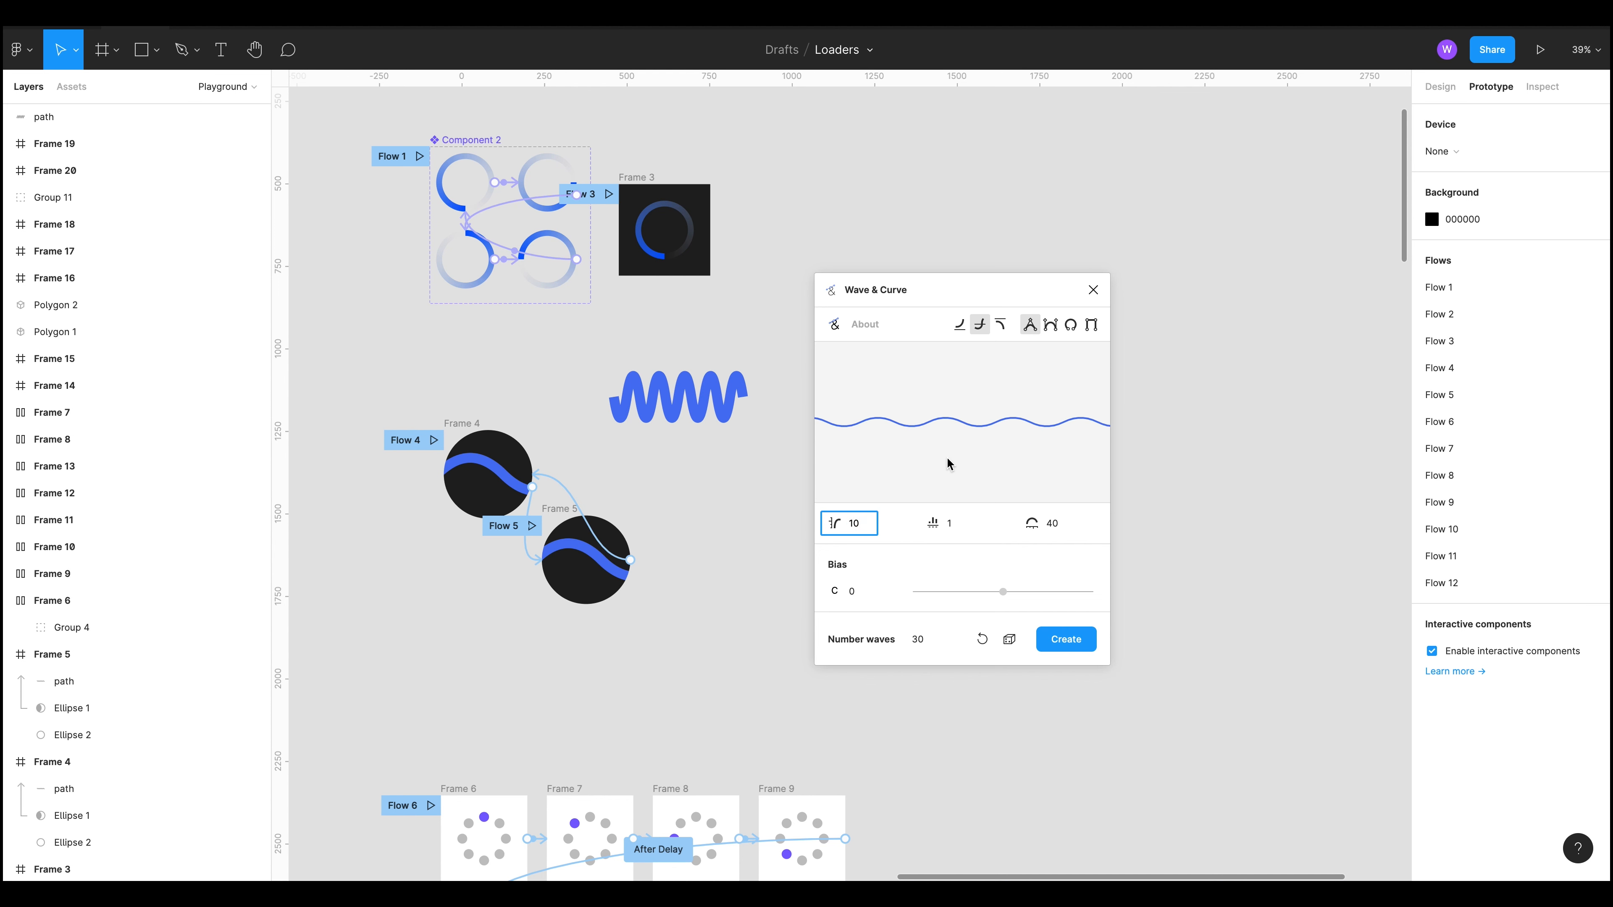
type("0")
left_click(1047, 523)
type("10")
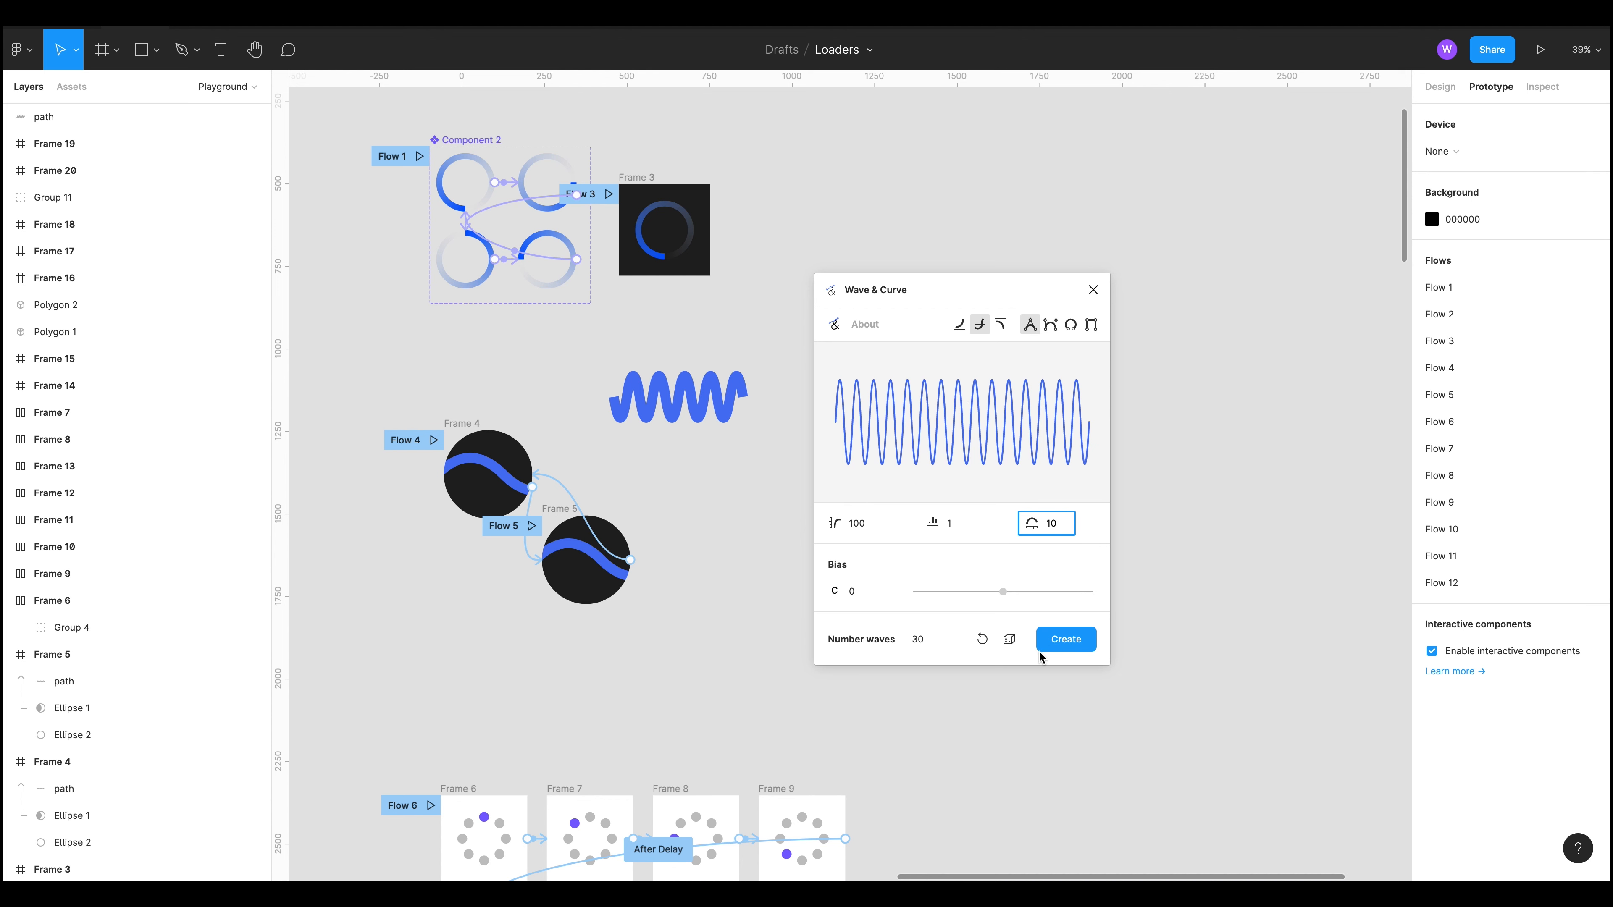
left_click(1057, 643)
Step: Position the new wave path on the canvas and move the plugin window aside
left_click(740, 532)
left_click_drag(741, 533, 635, 530)
left_click(722, 480)
left_click_drag(1007, 289, 1221, 116)
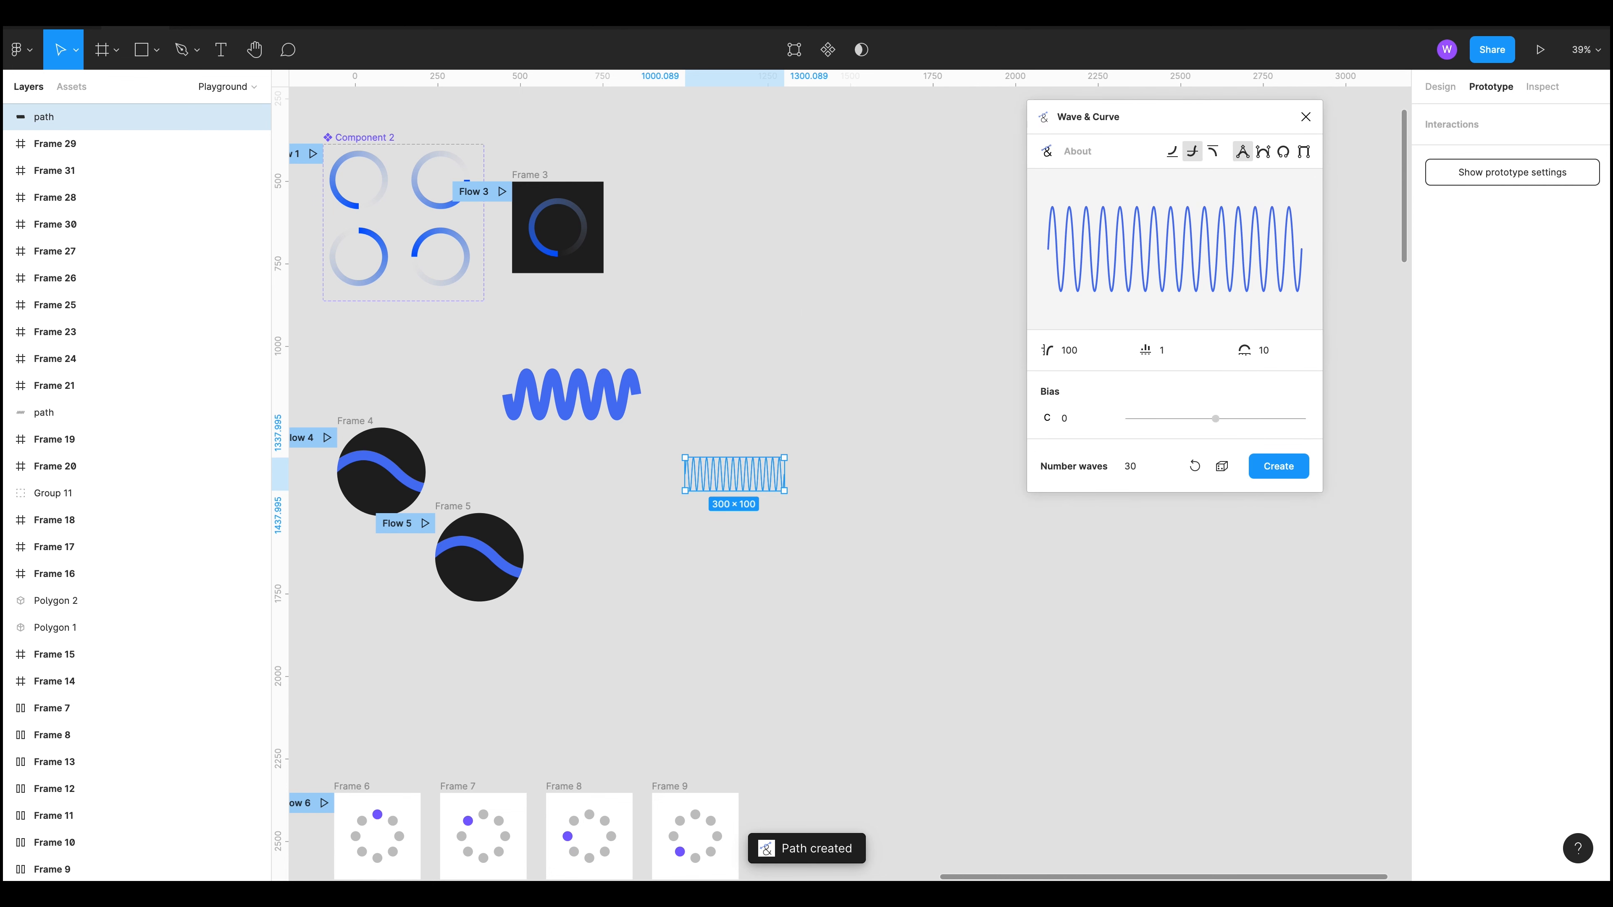
Step: Set the new wave path's stroke weight to 10
left_click(1440, 86)
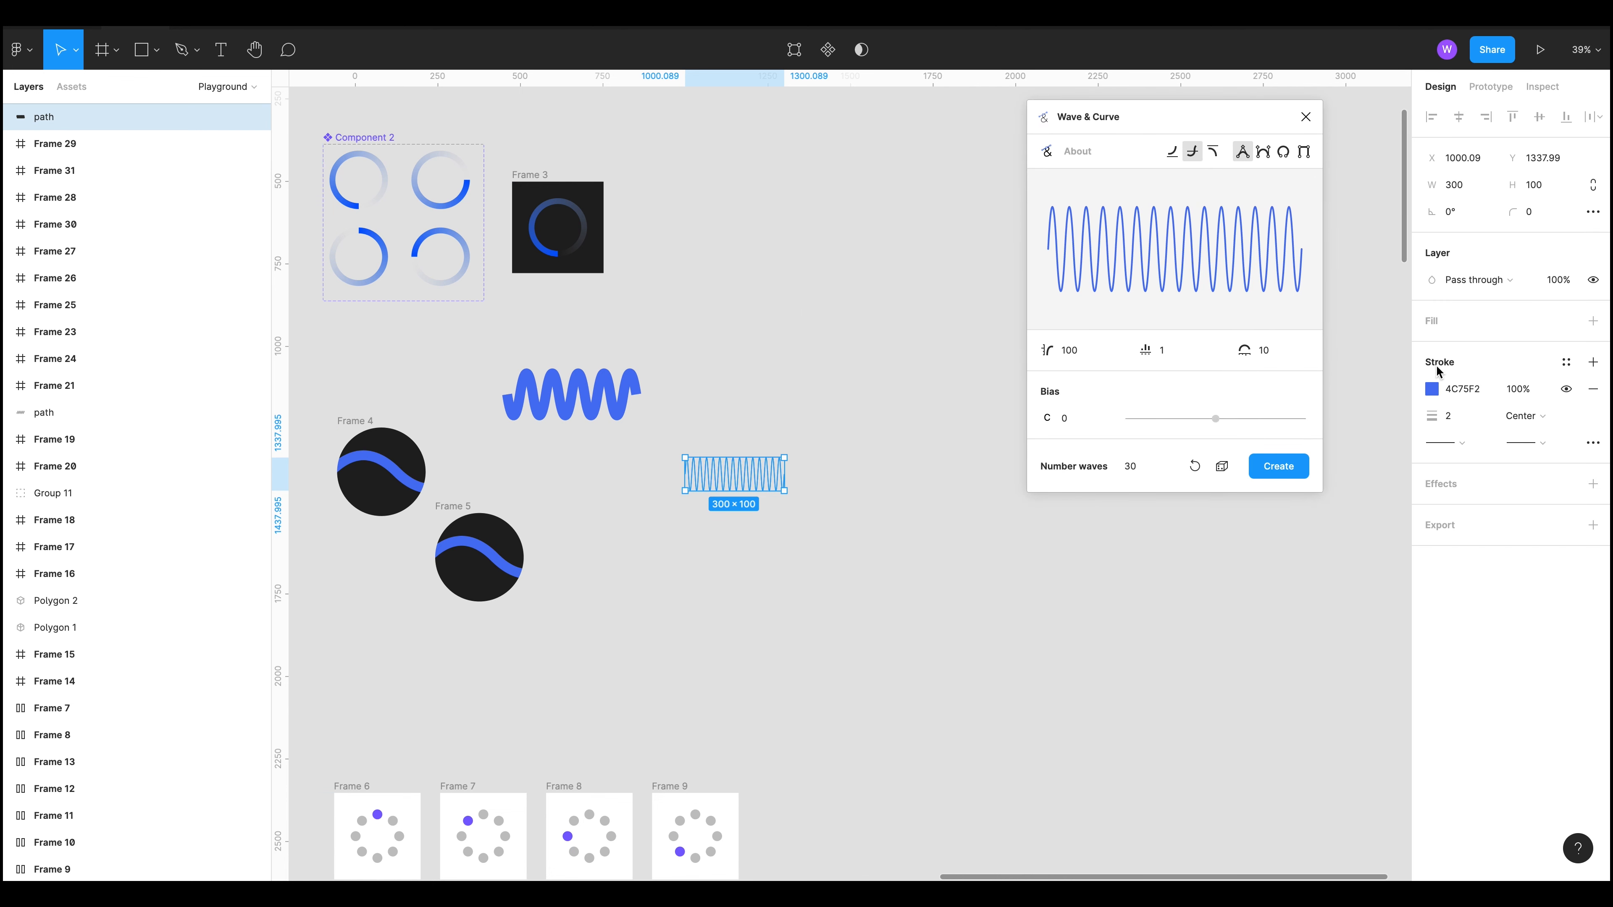
left_click(1448, 416)
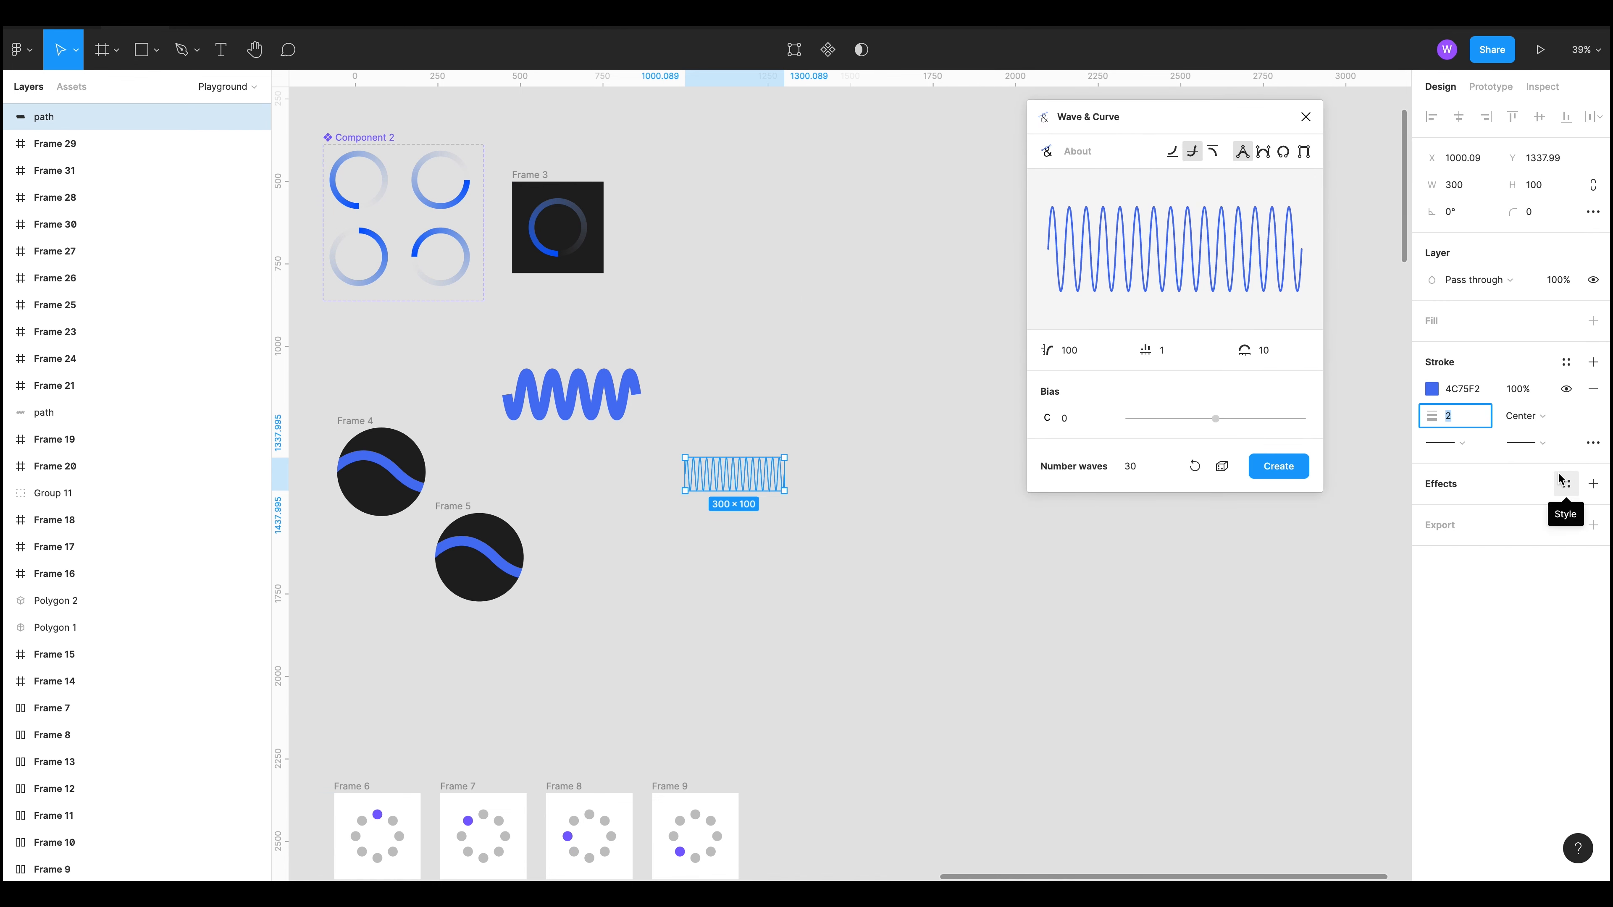
type("20")
key("Return")
left_click(954, 540)
scroll(772, 527, "up", 5)
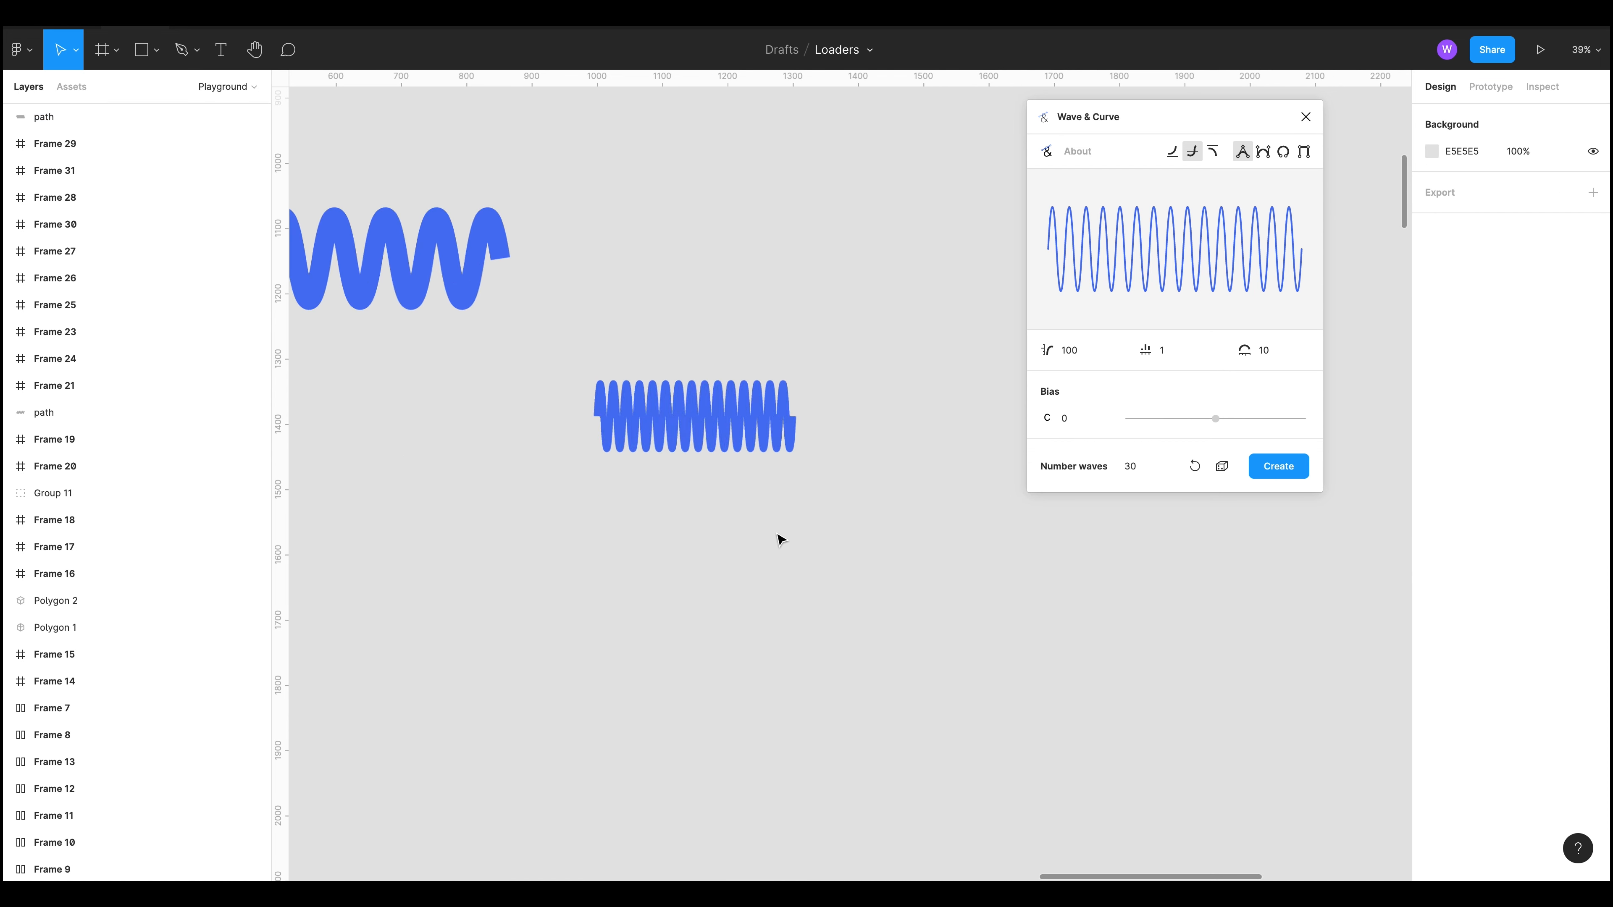
Step: Stretch the new wave path horizontally to make it wider
left_click(703, 423)
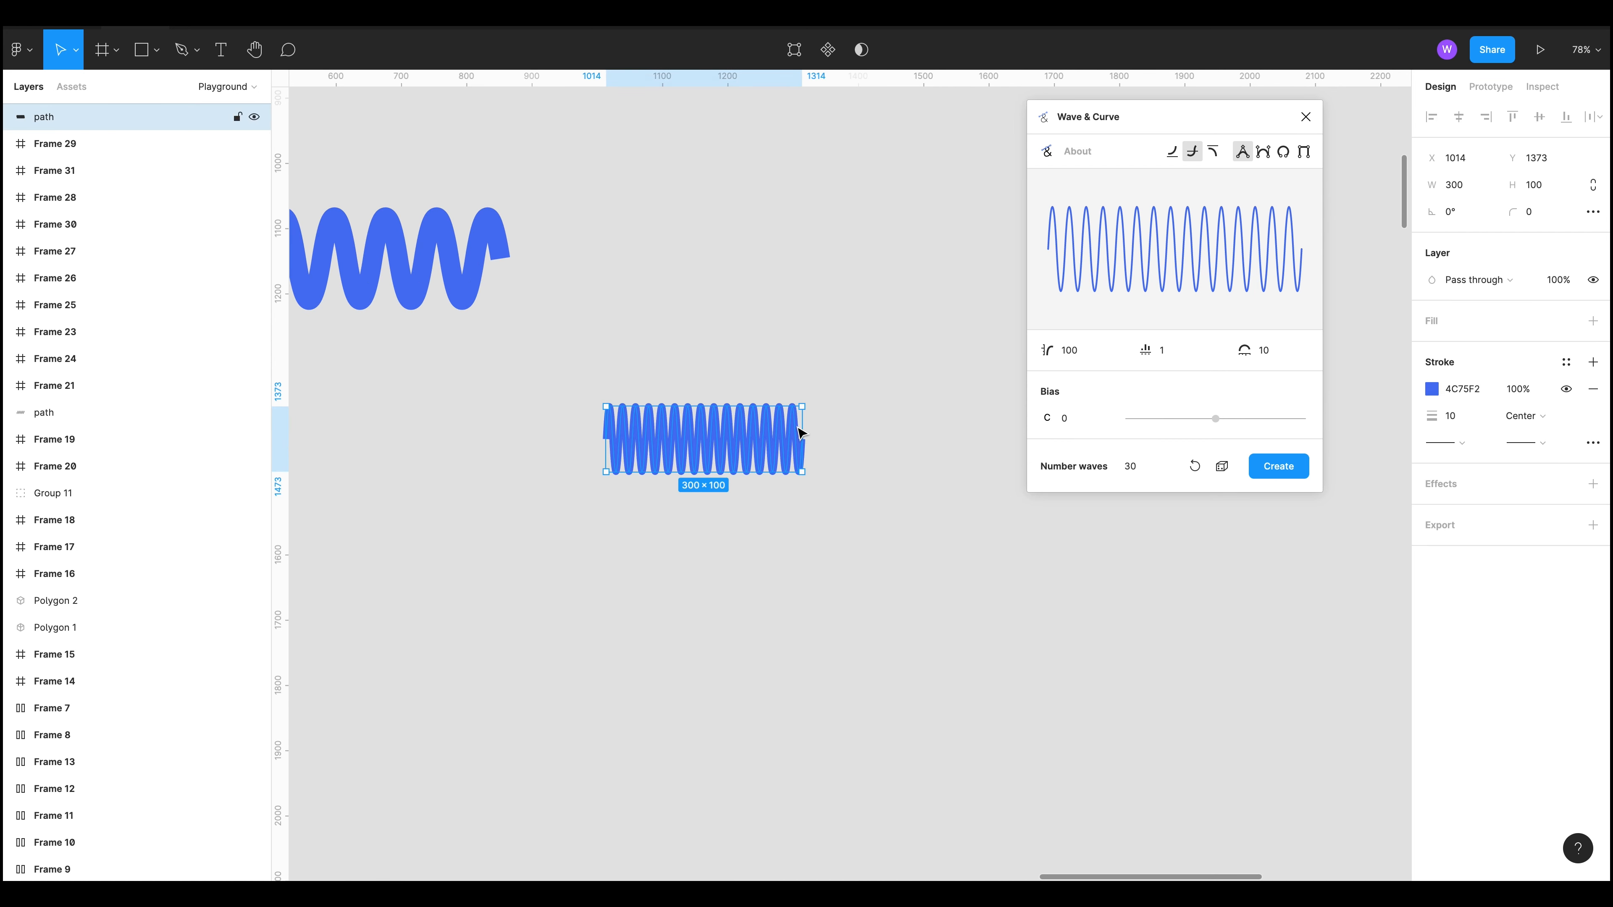
left_click_drag(803, 438, 1025, 445)
left_click(943, 555)
scroll(842, 568, "down", 6)
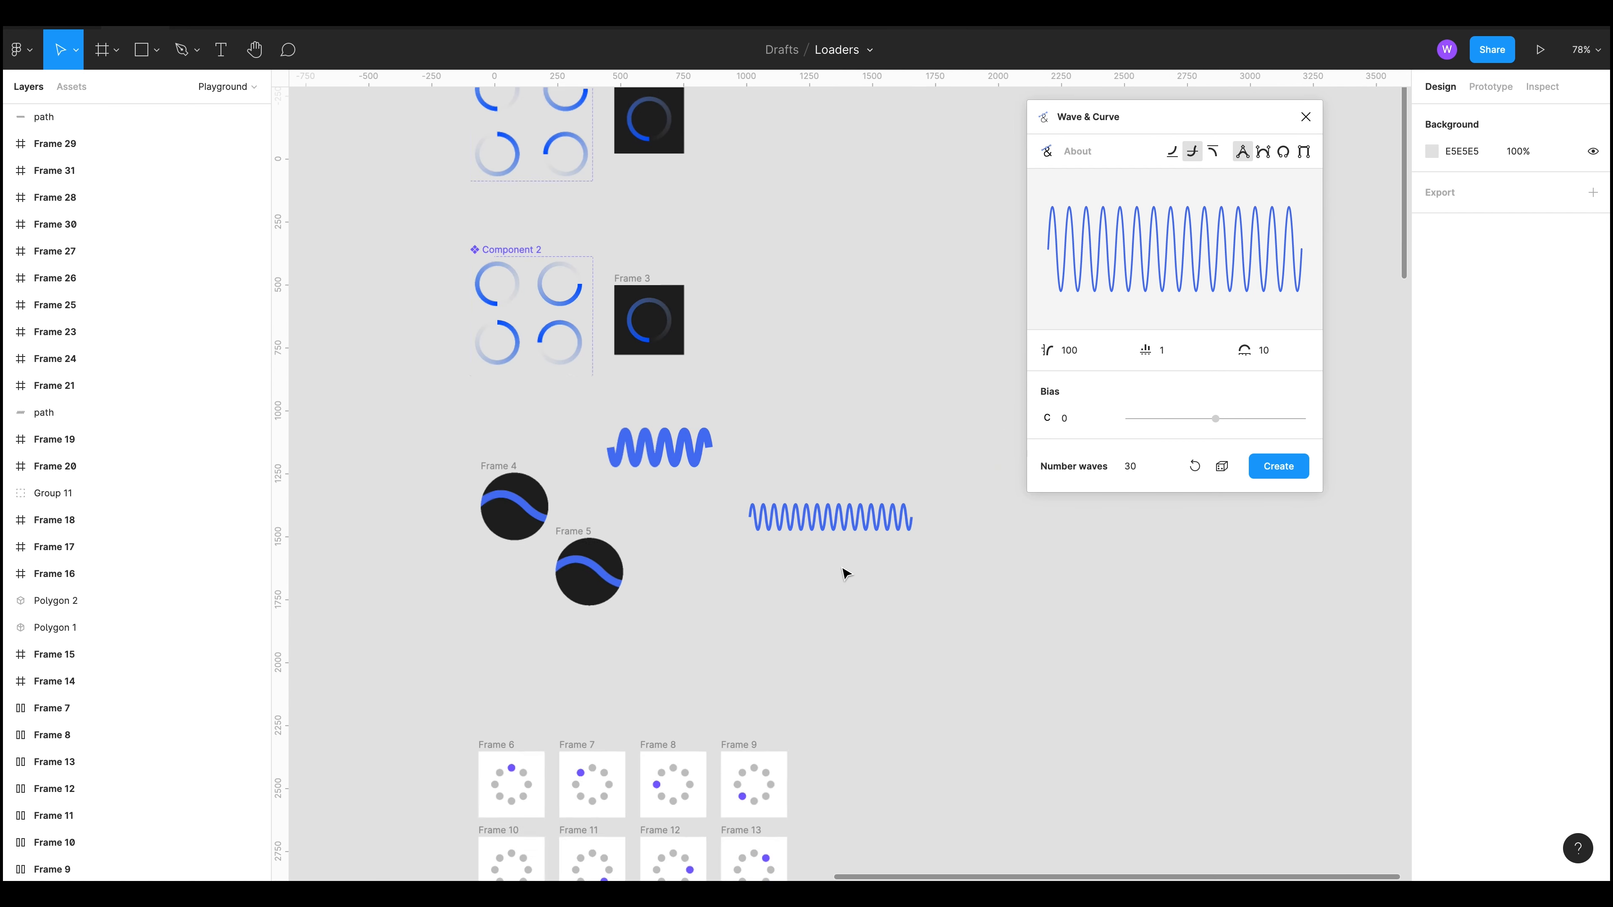
Step: Delete the newly created wave path
left_click_drag(946, 564, 796, 479)
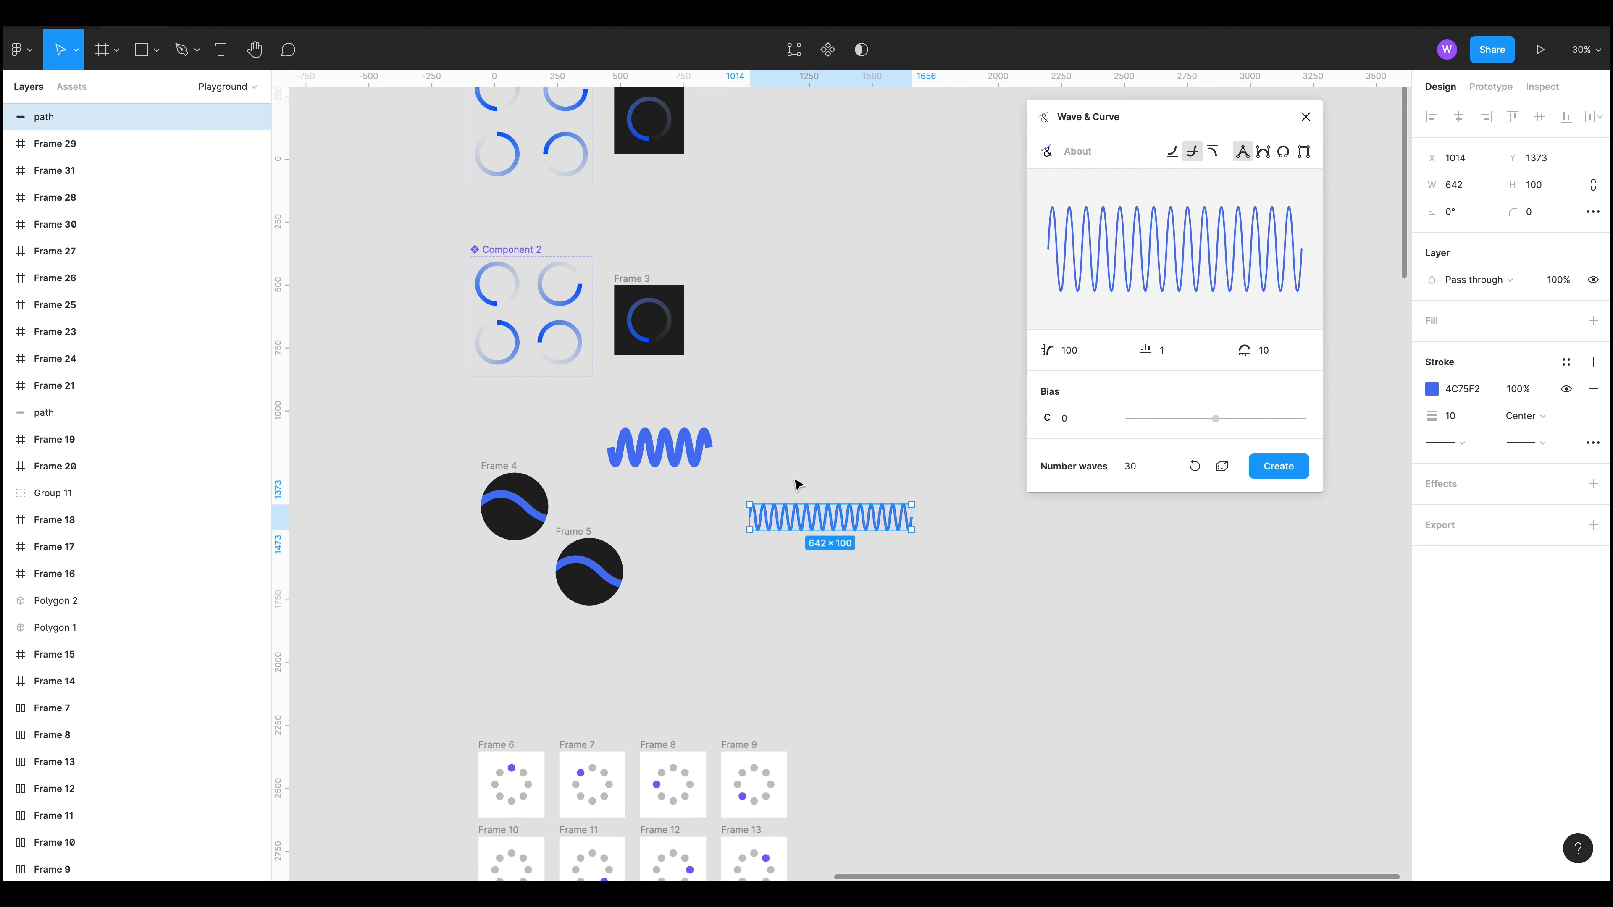
key("Delete")
scroll(967, 484, "down", 6)
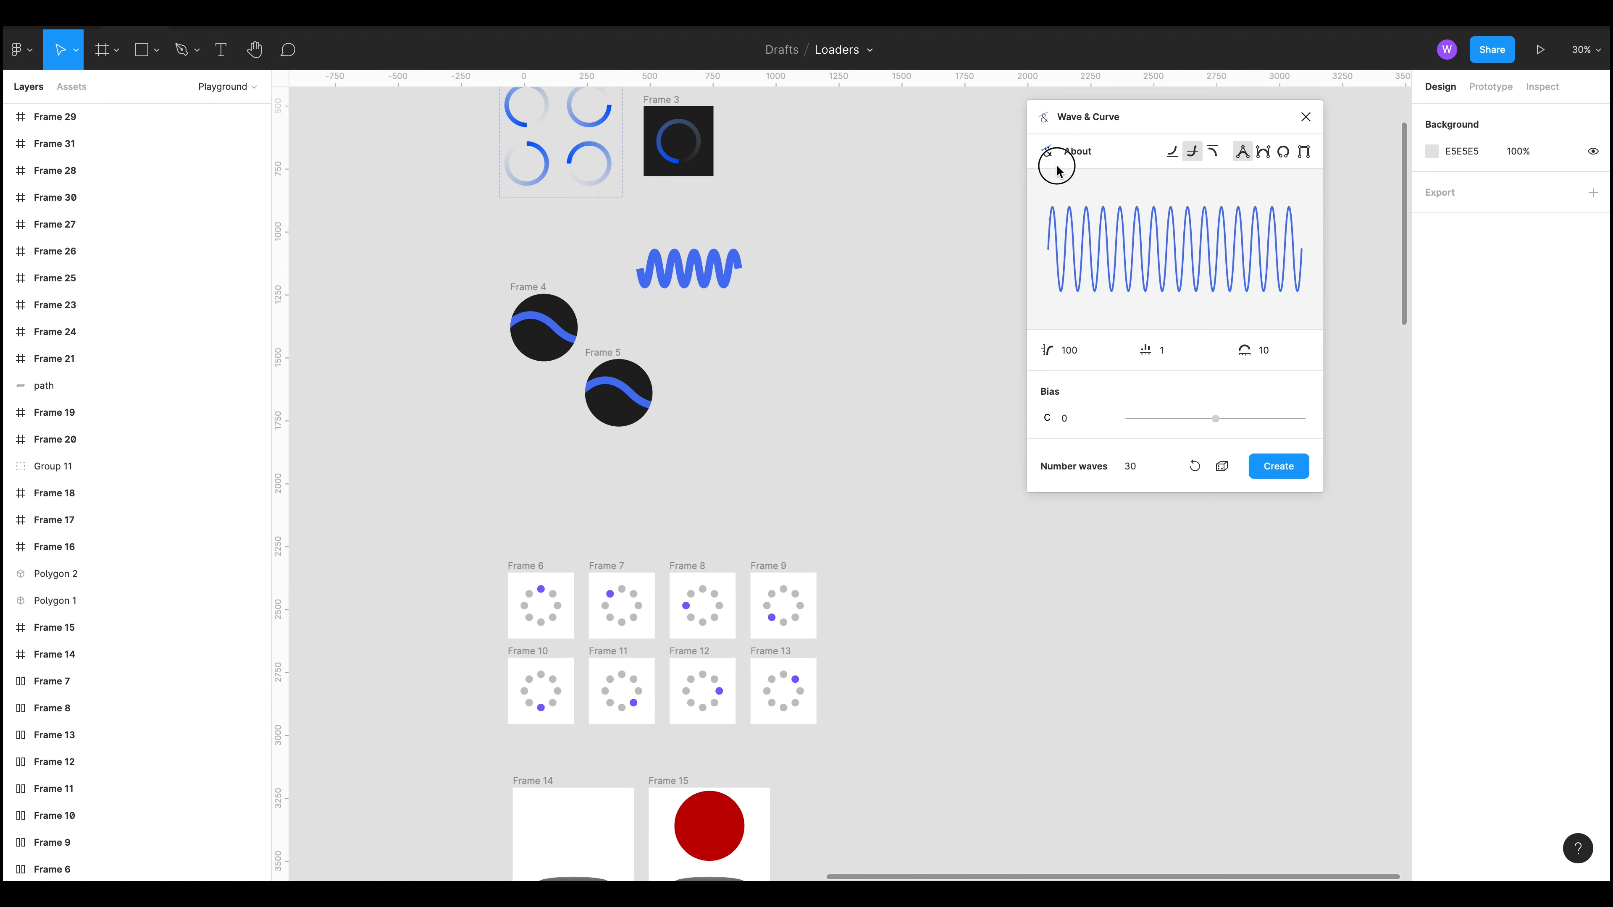
Step: Preview the dot loader prototype starting from Frame 6, then return to the editor
scroll(616, 418, "up", 5)
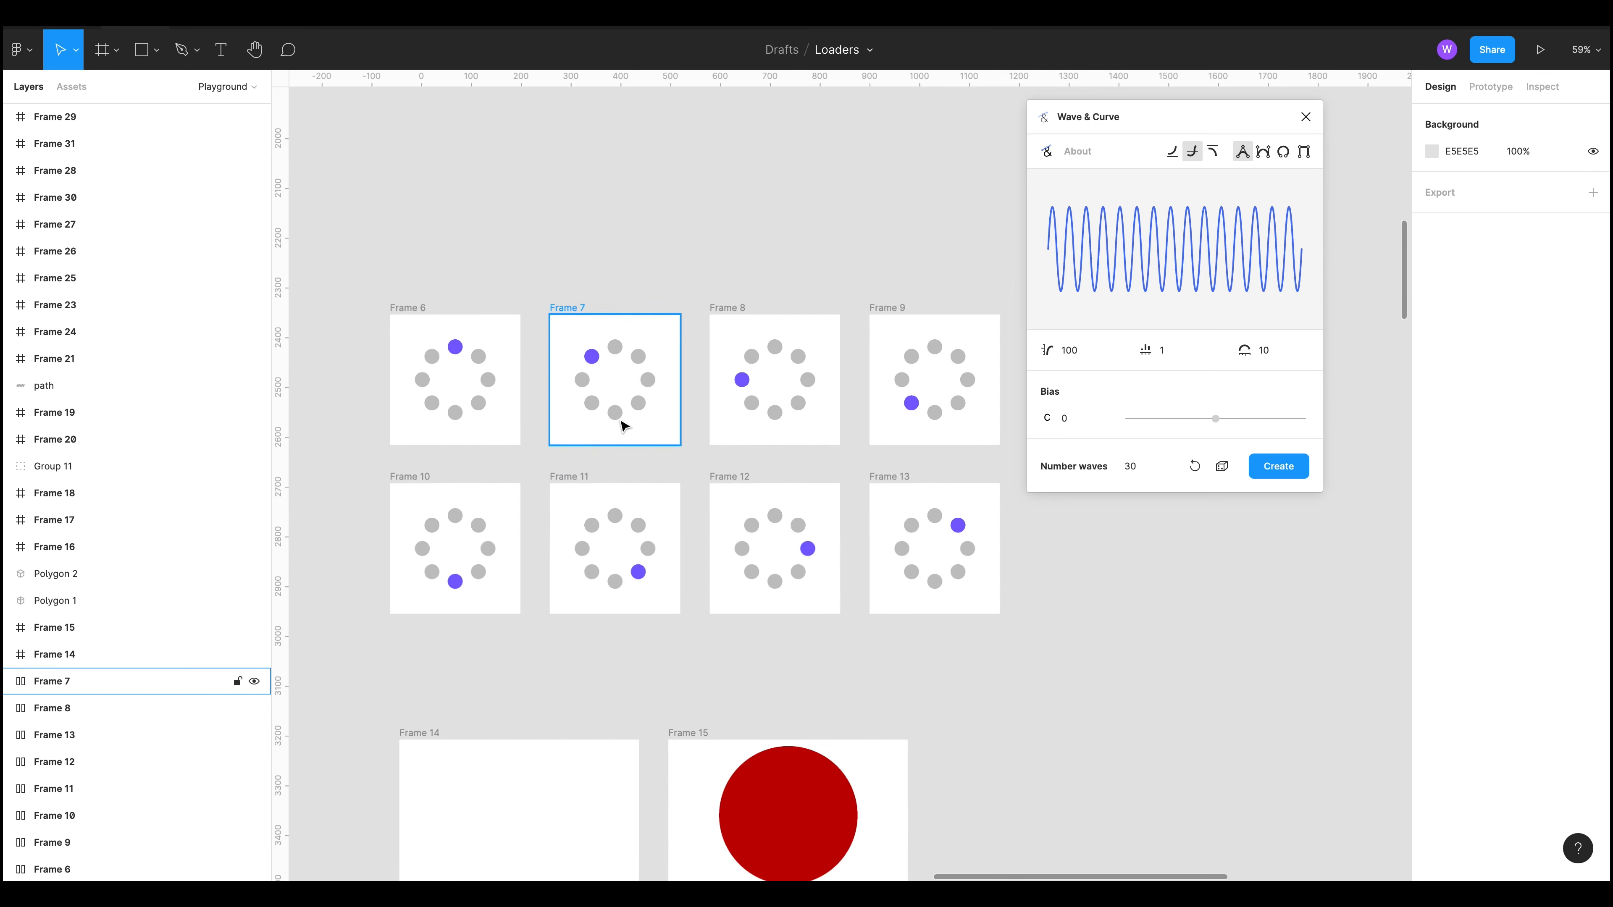
scroll(558, 287, "left", 1)
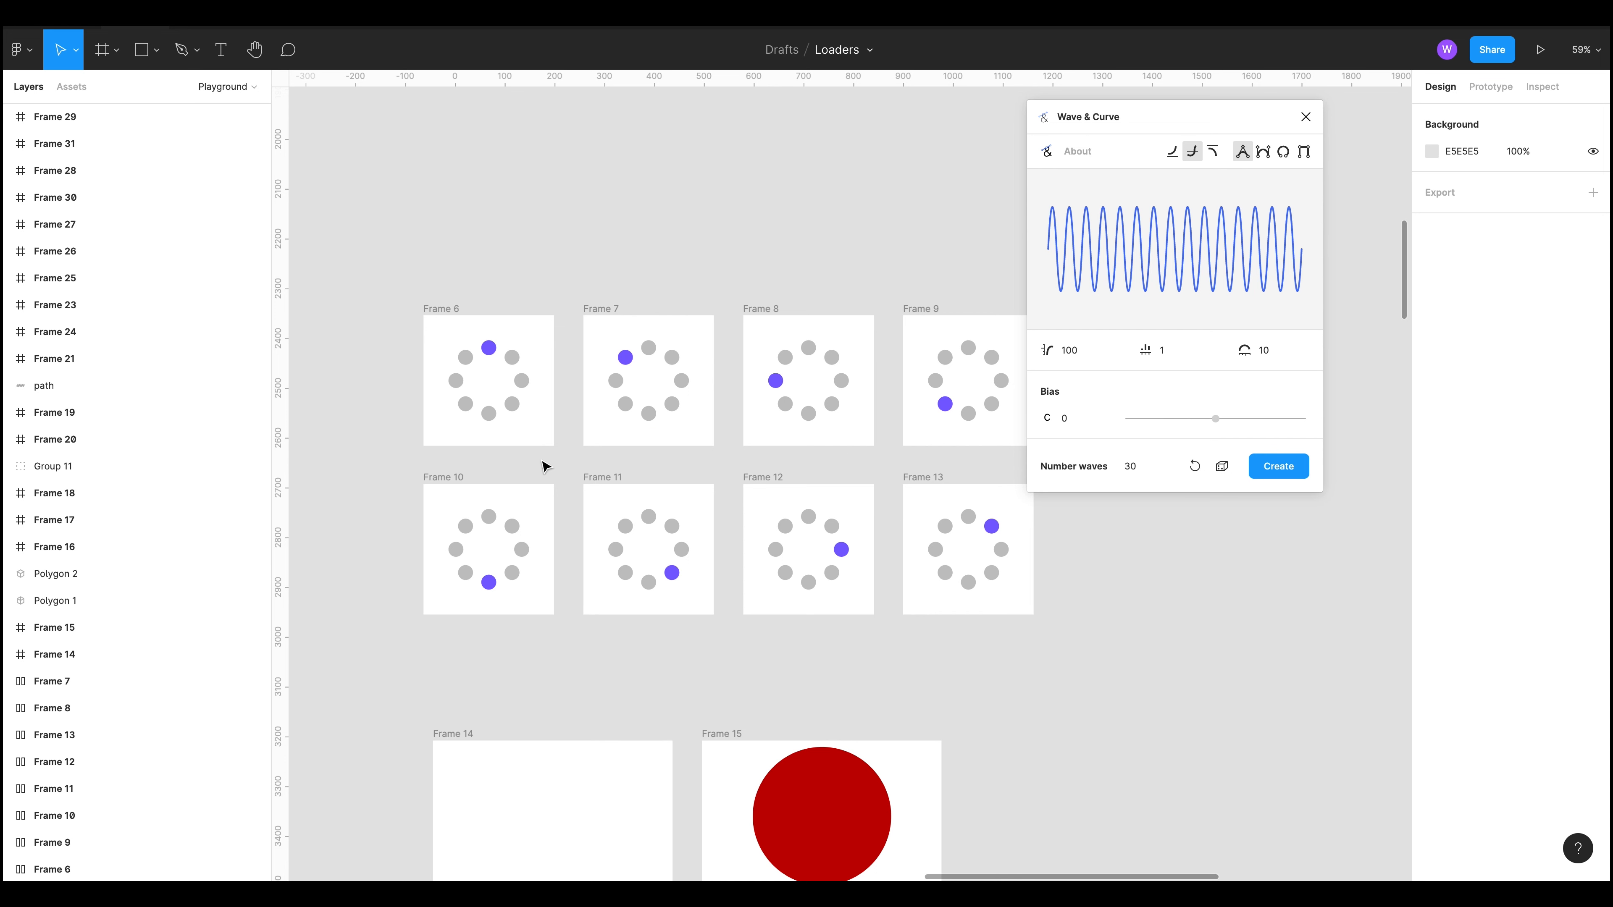
left_click(436, 307)
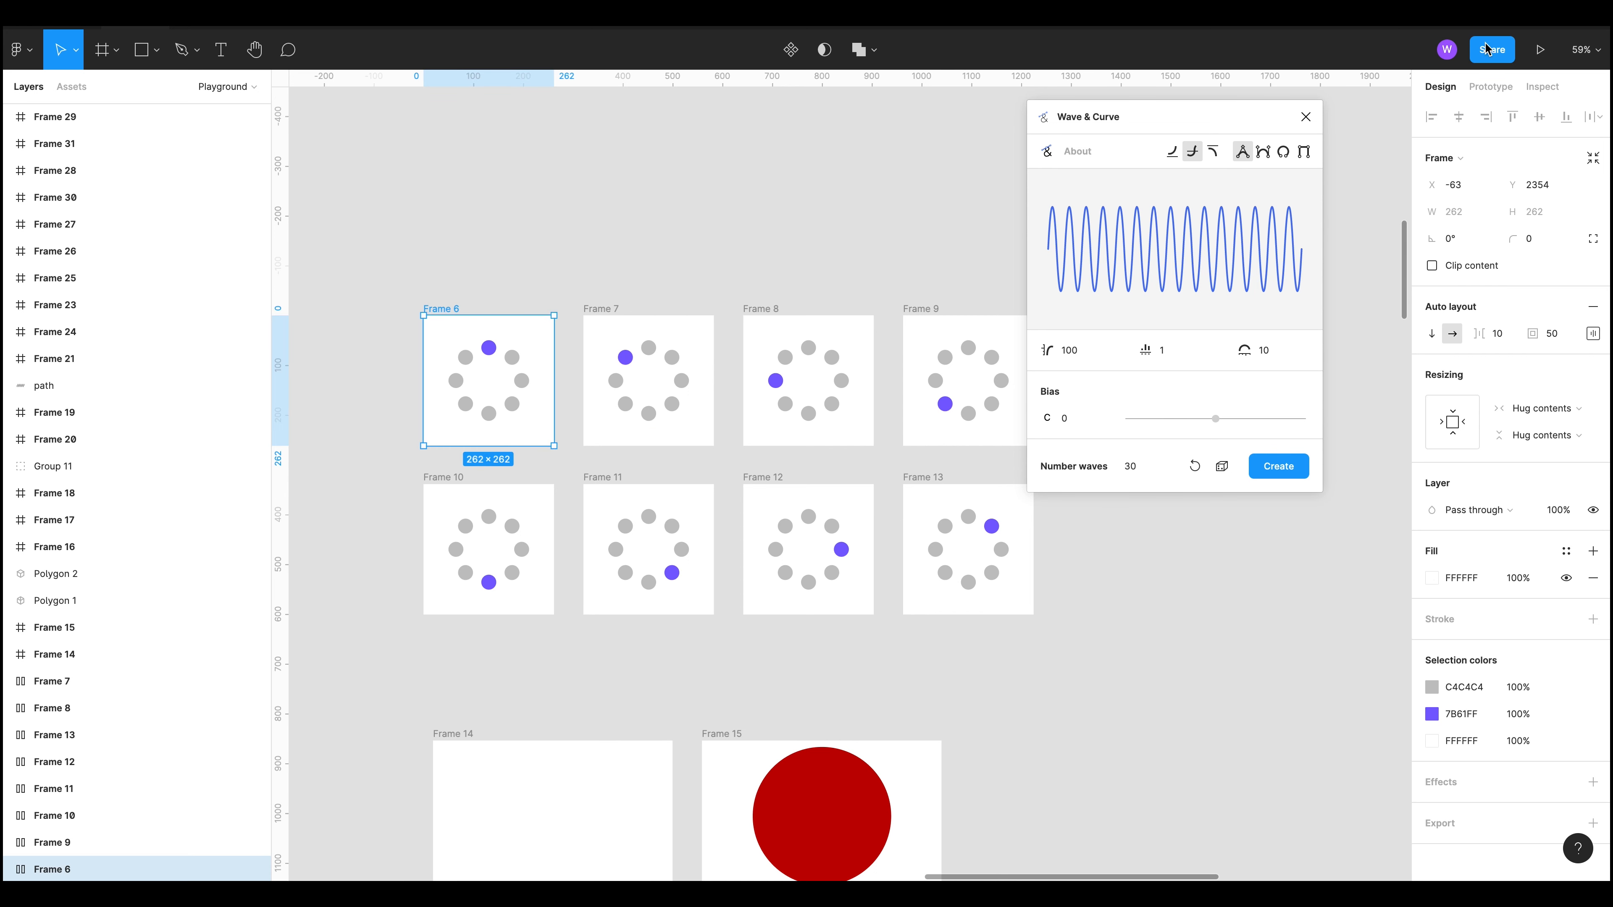
left_click(1539, 49)
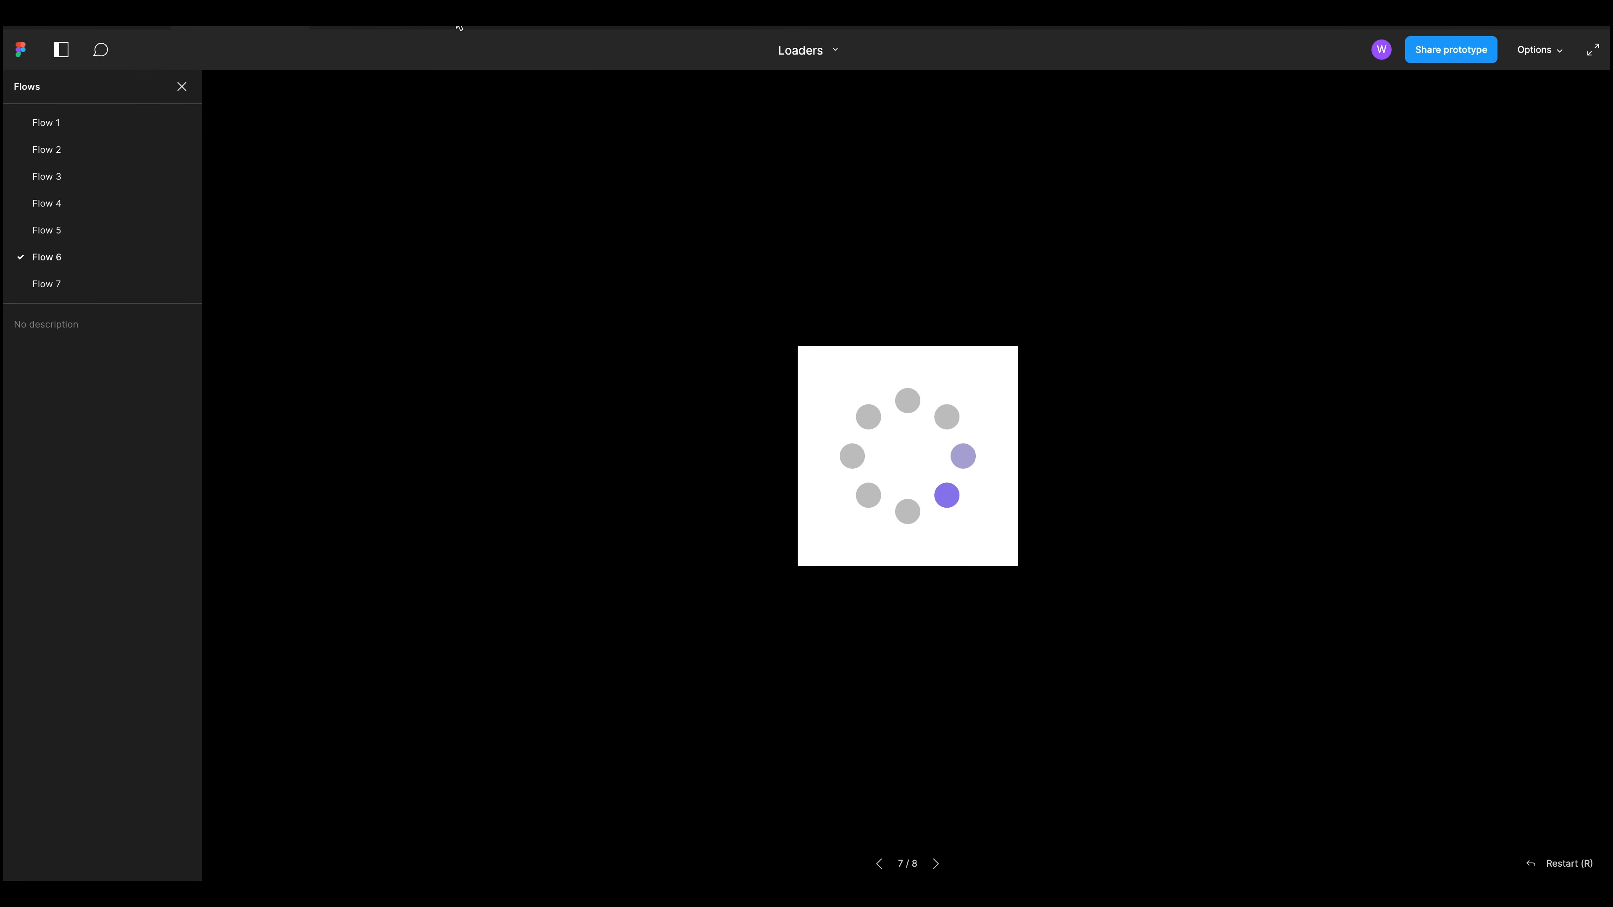
left_click(119, 29)
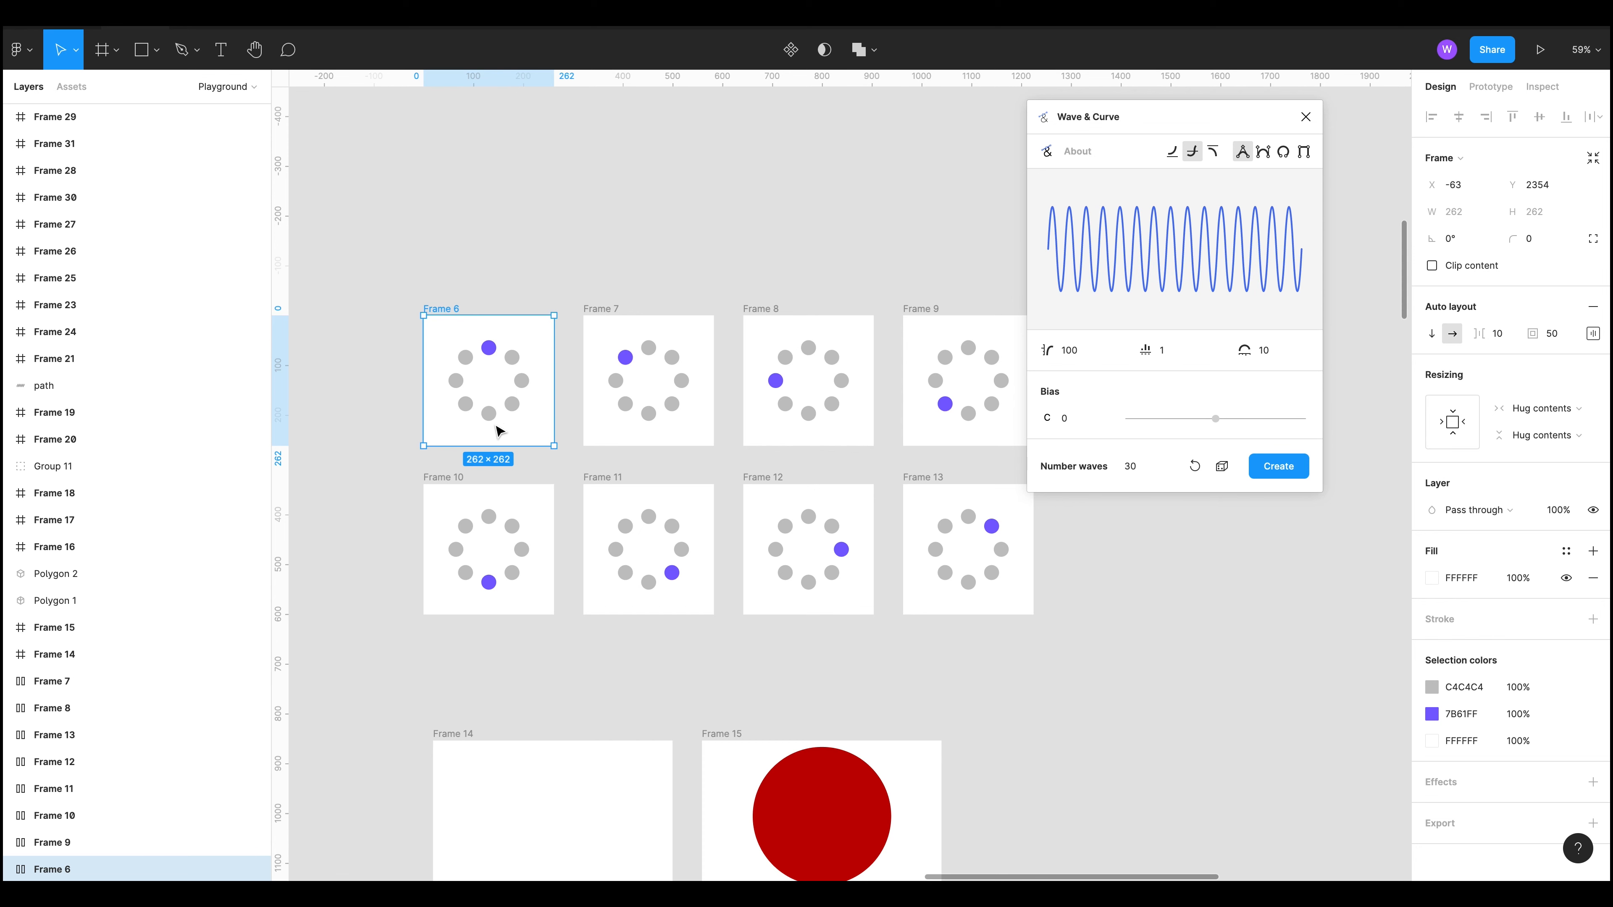
Step: Examine the dot layers inside Frame 6
scroll(446, 394, "up", 3)
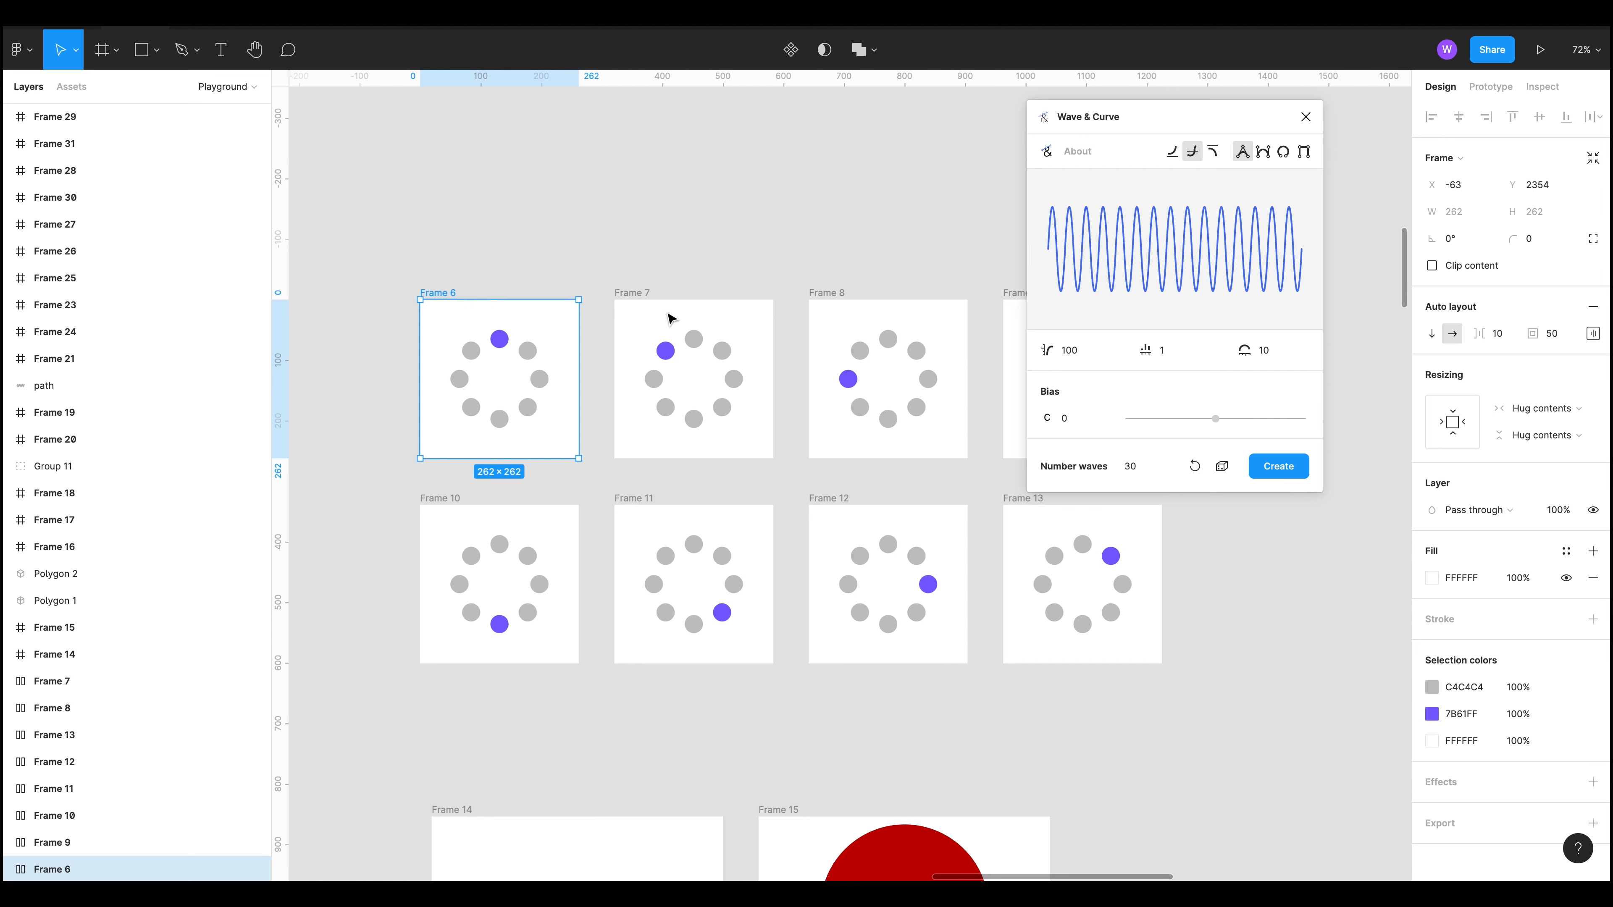
left_click(709, 277)
scroll(728, 407, "left", 5)
scroll(728, 406, "up", 2)
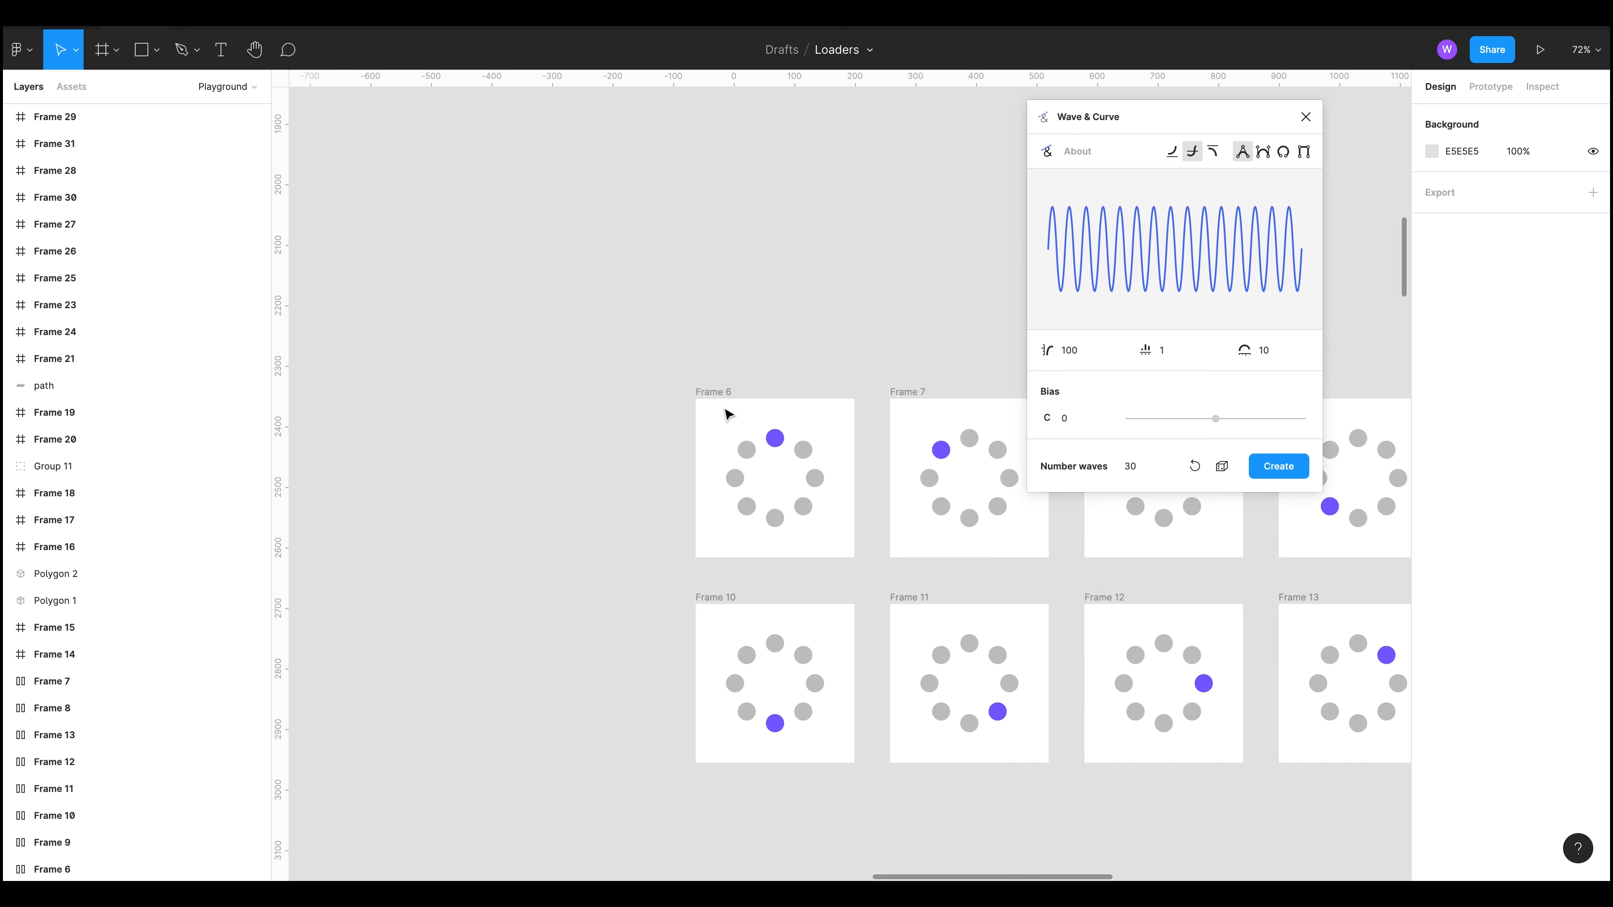
left_click_drag(424, 459, 610, 486)
scroll(630, 476, "up", 1)
scroll(631, 482, "right", 6)
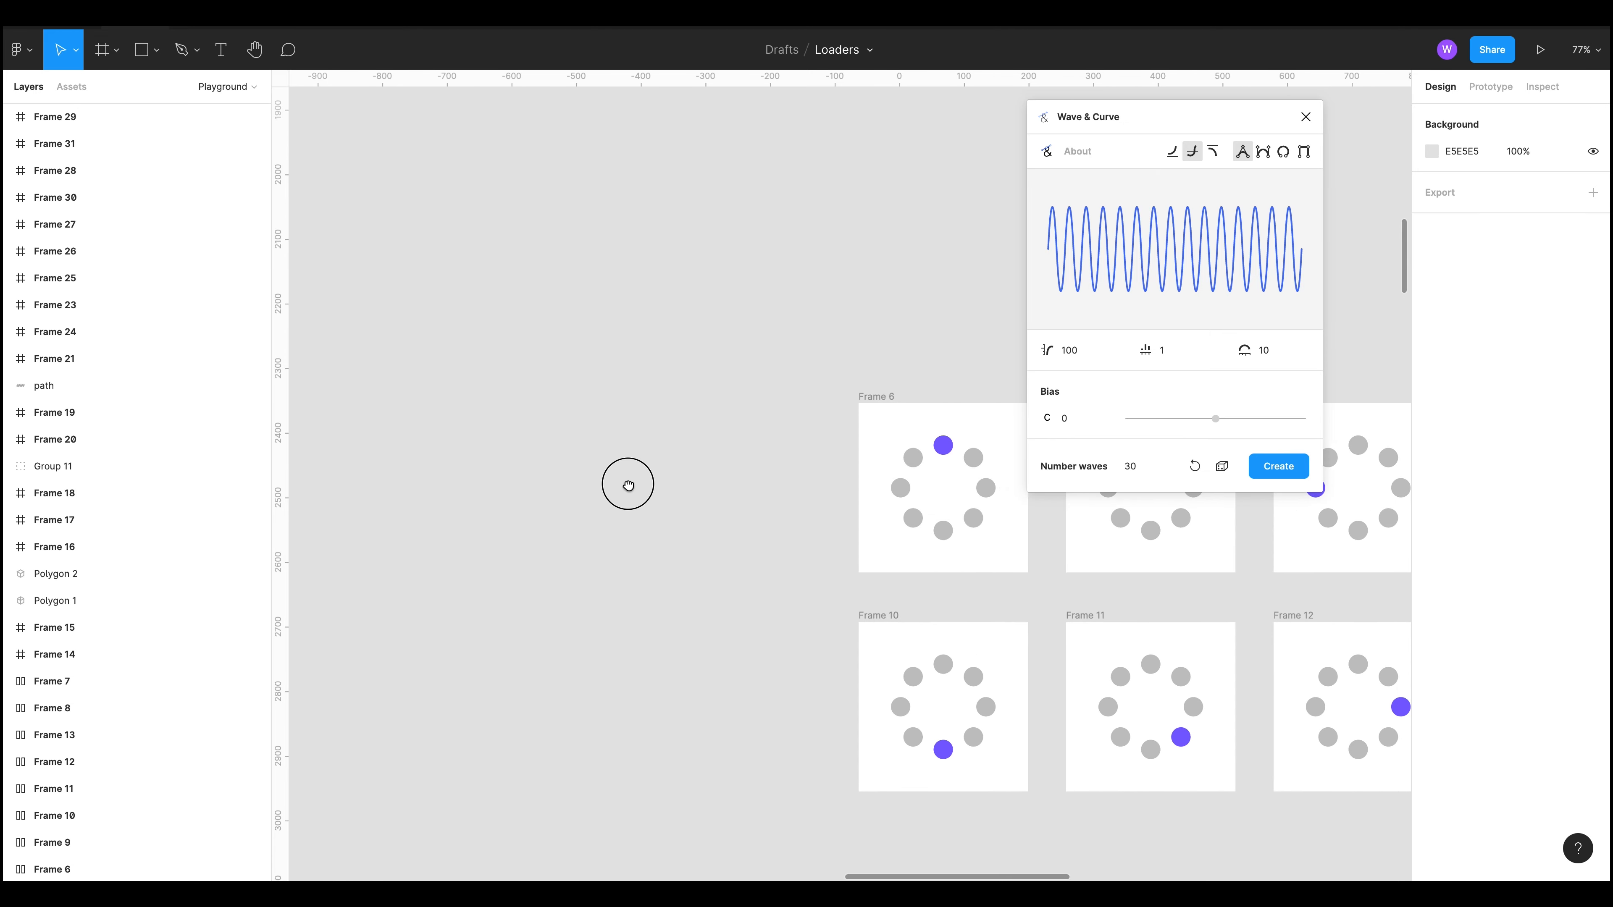
scroll(504, 483, "left", 2)
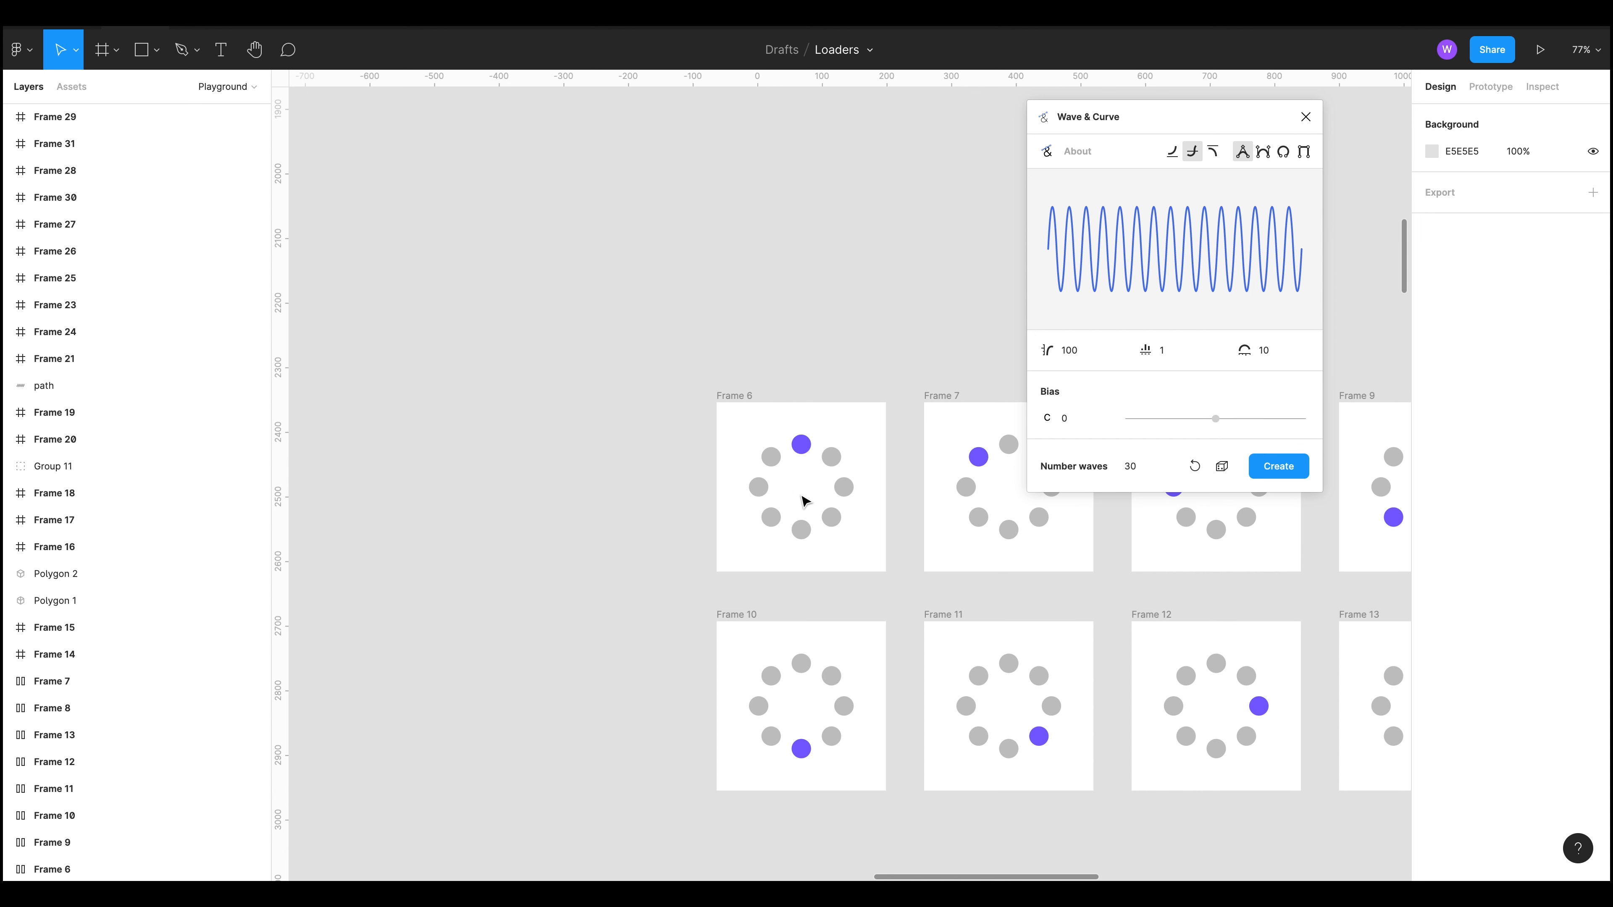
double_click(803, 452)
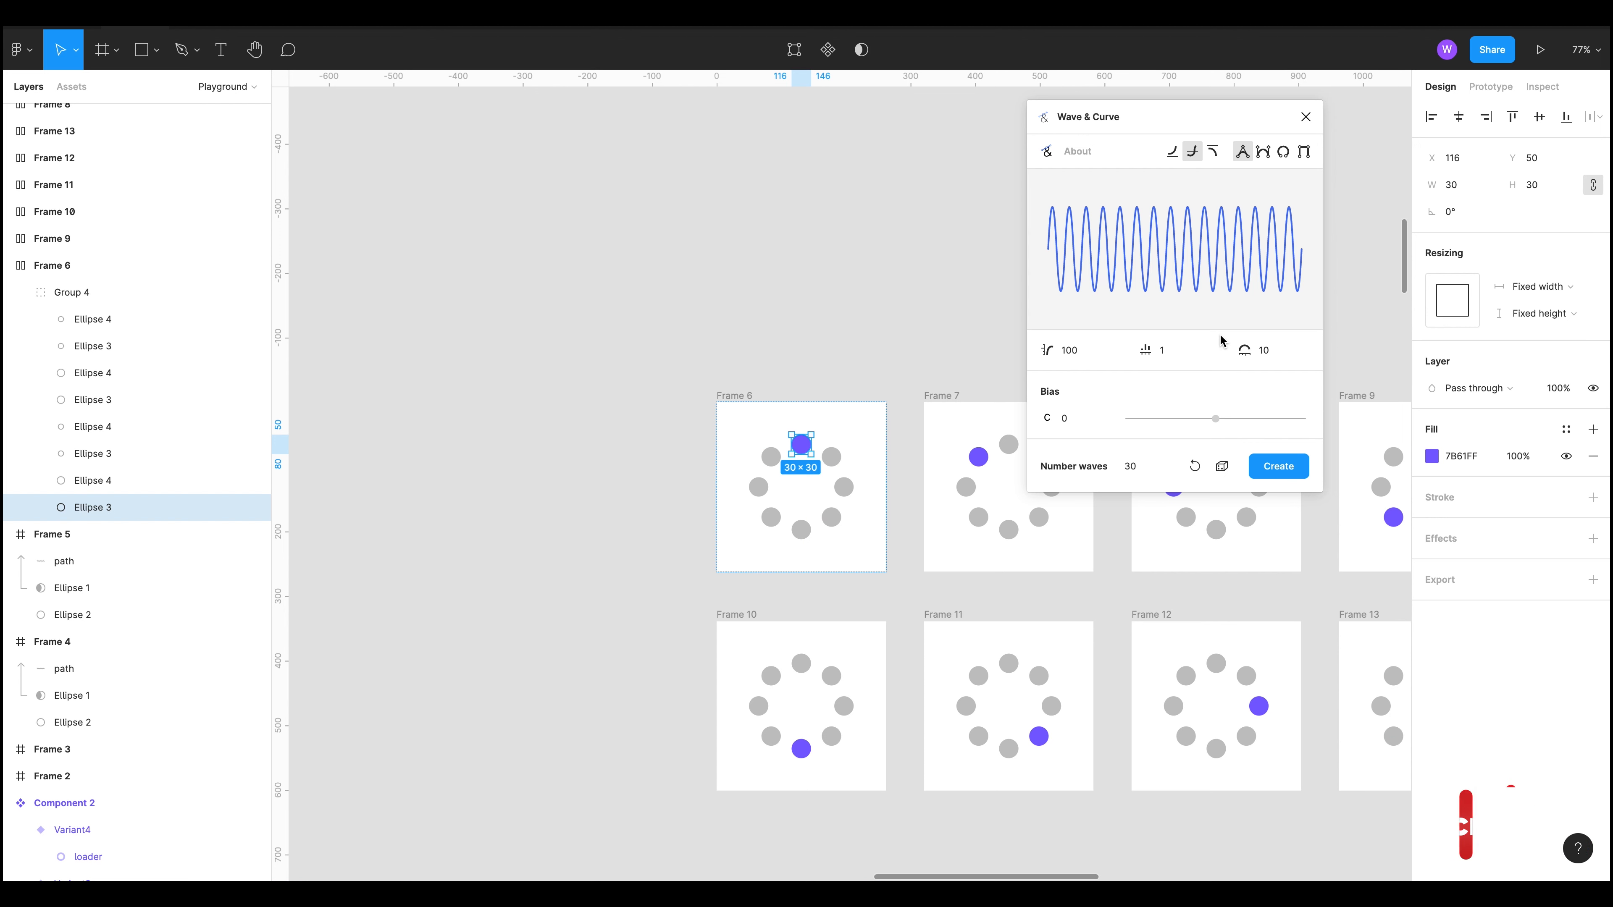
left_click(905, 271)
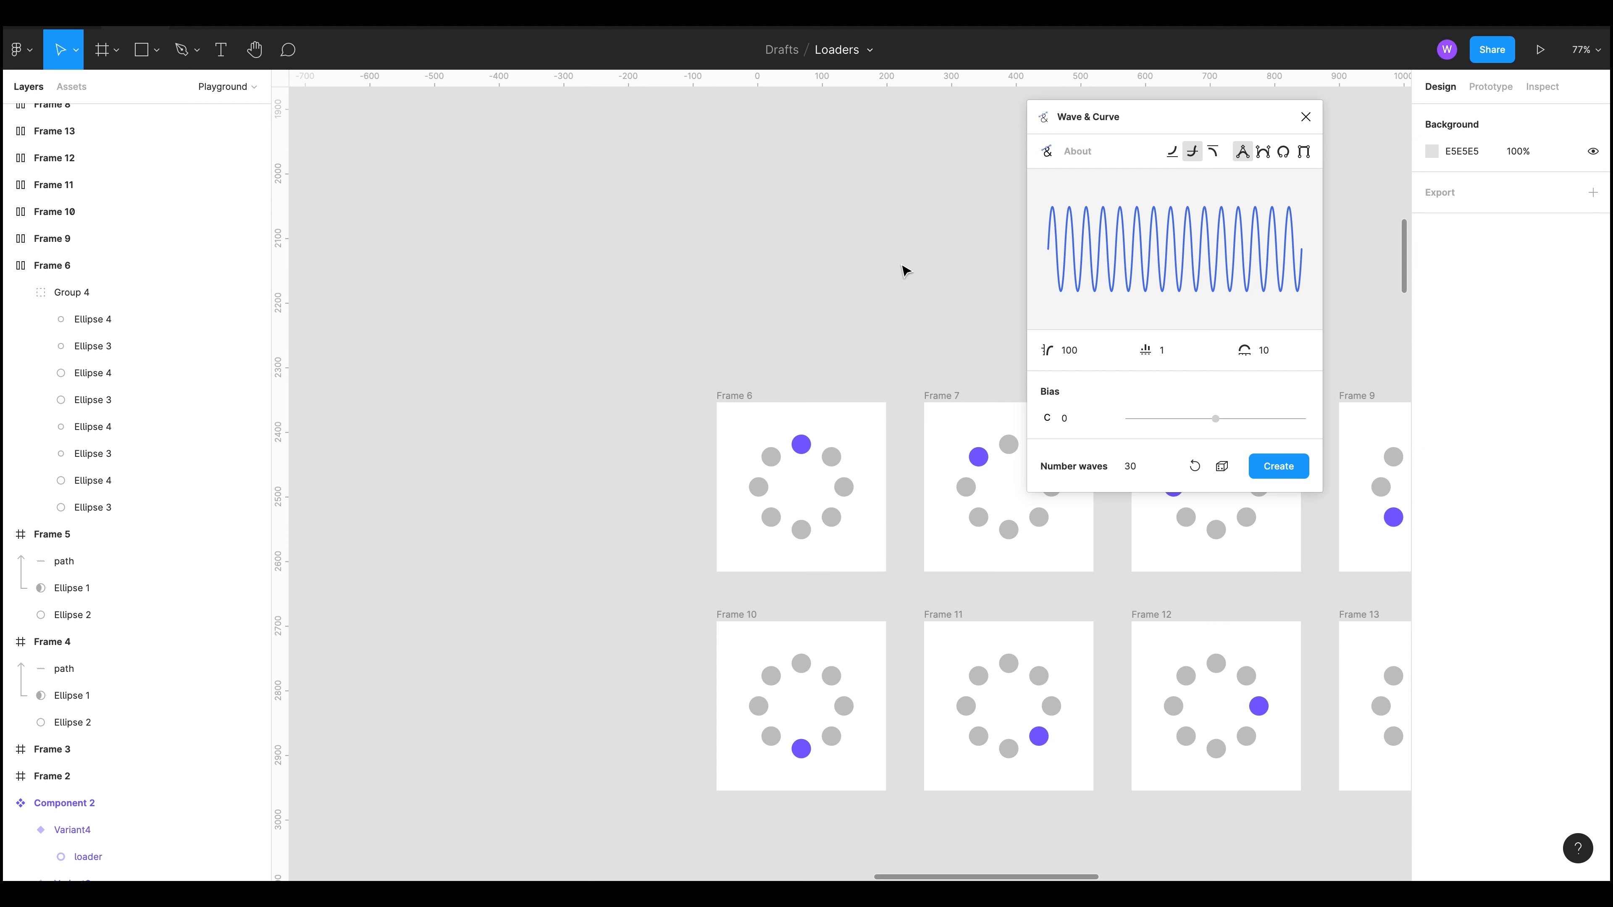
left_click_drag(836, 266, 883, 254)
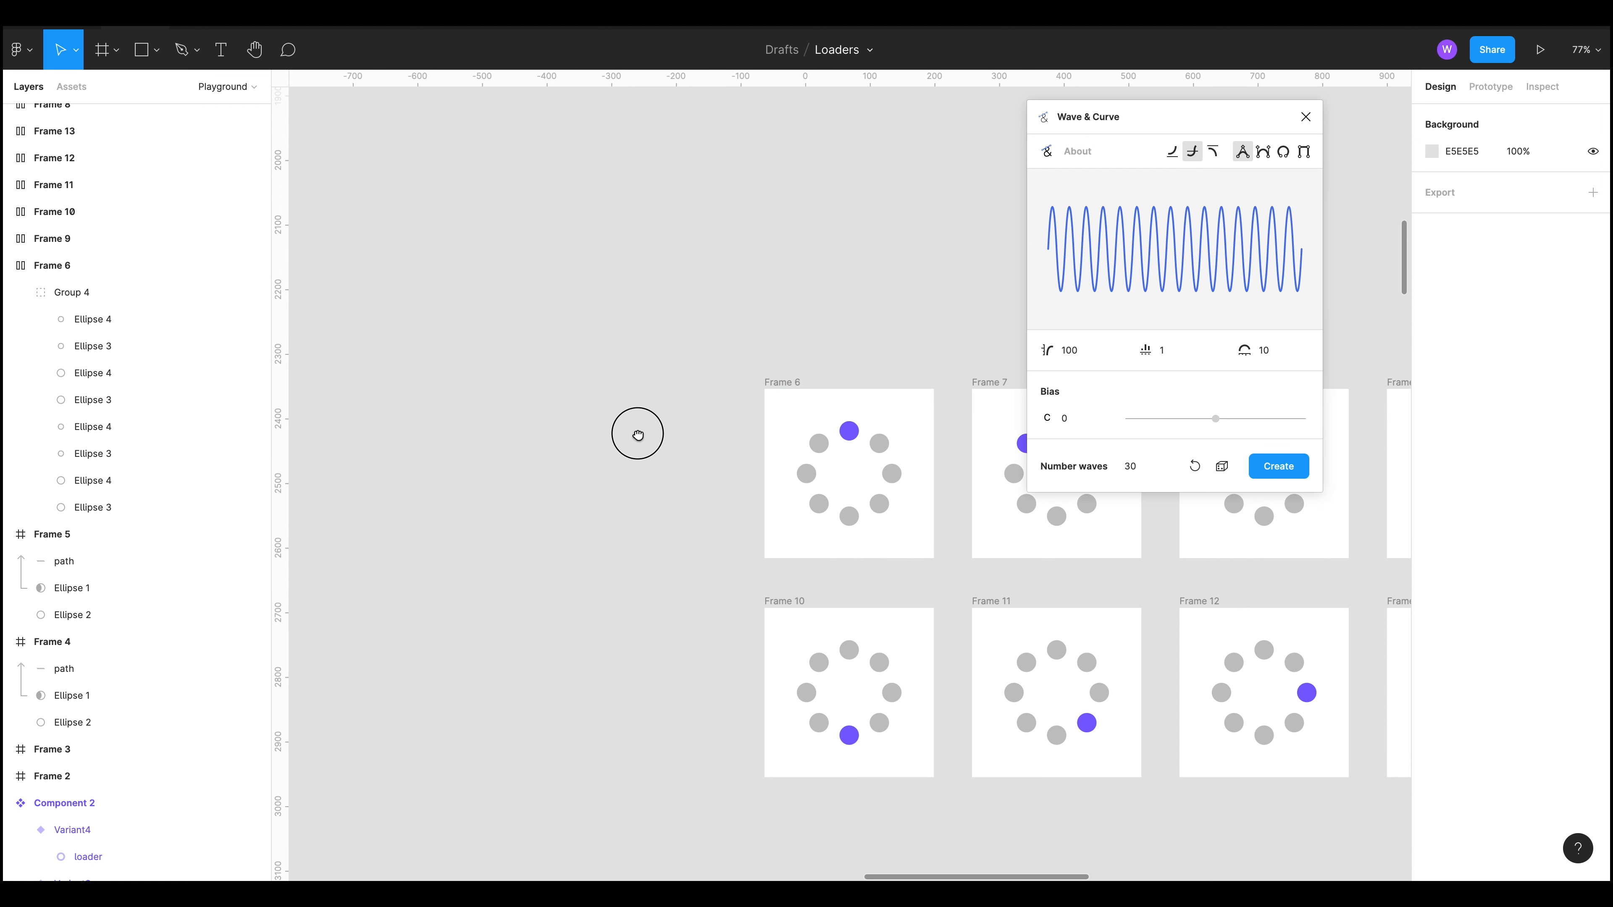
left_click_drag(638, 434, 693, 442)
Step: Draw a new circle on the empty canvas and set its size to 24 × 24
key("o")
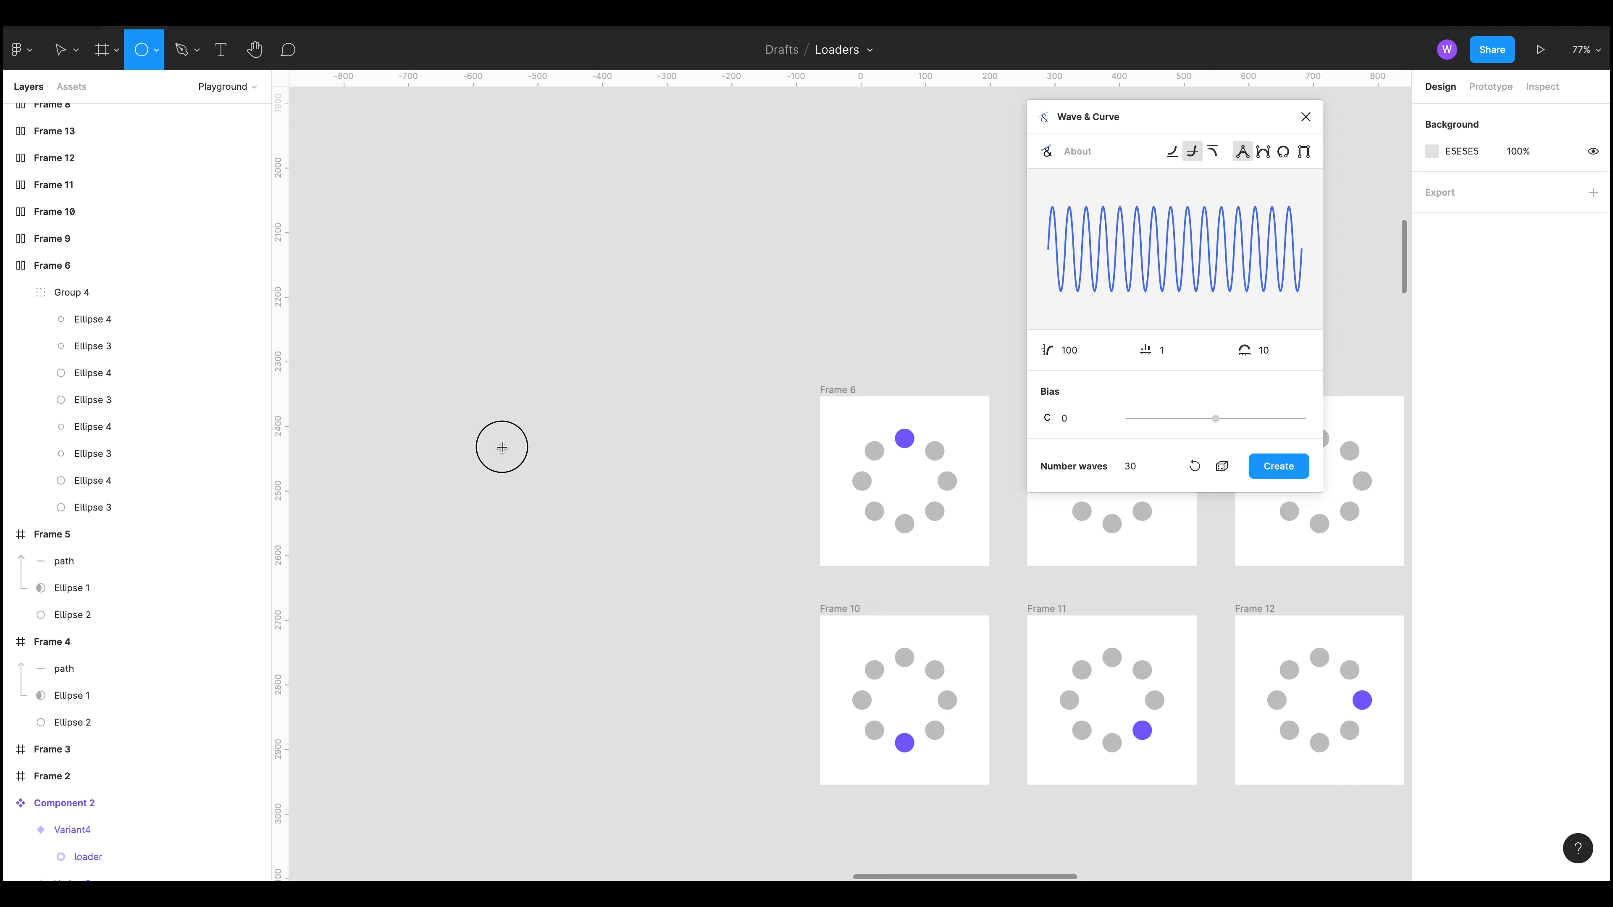
left_click_drag(489, 446, 522, 480)
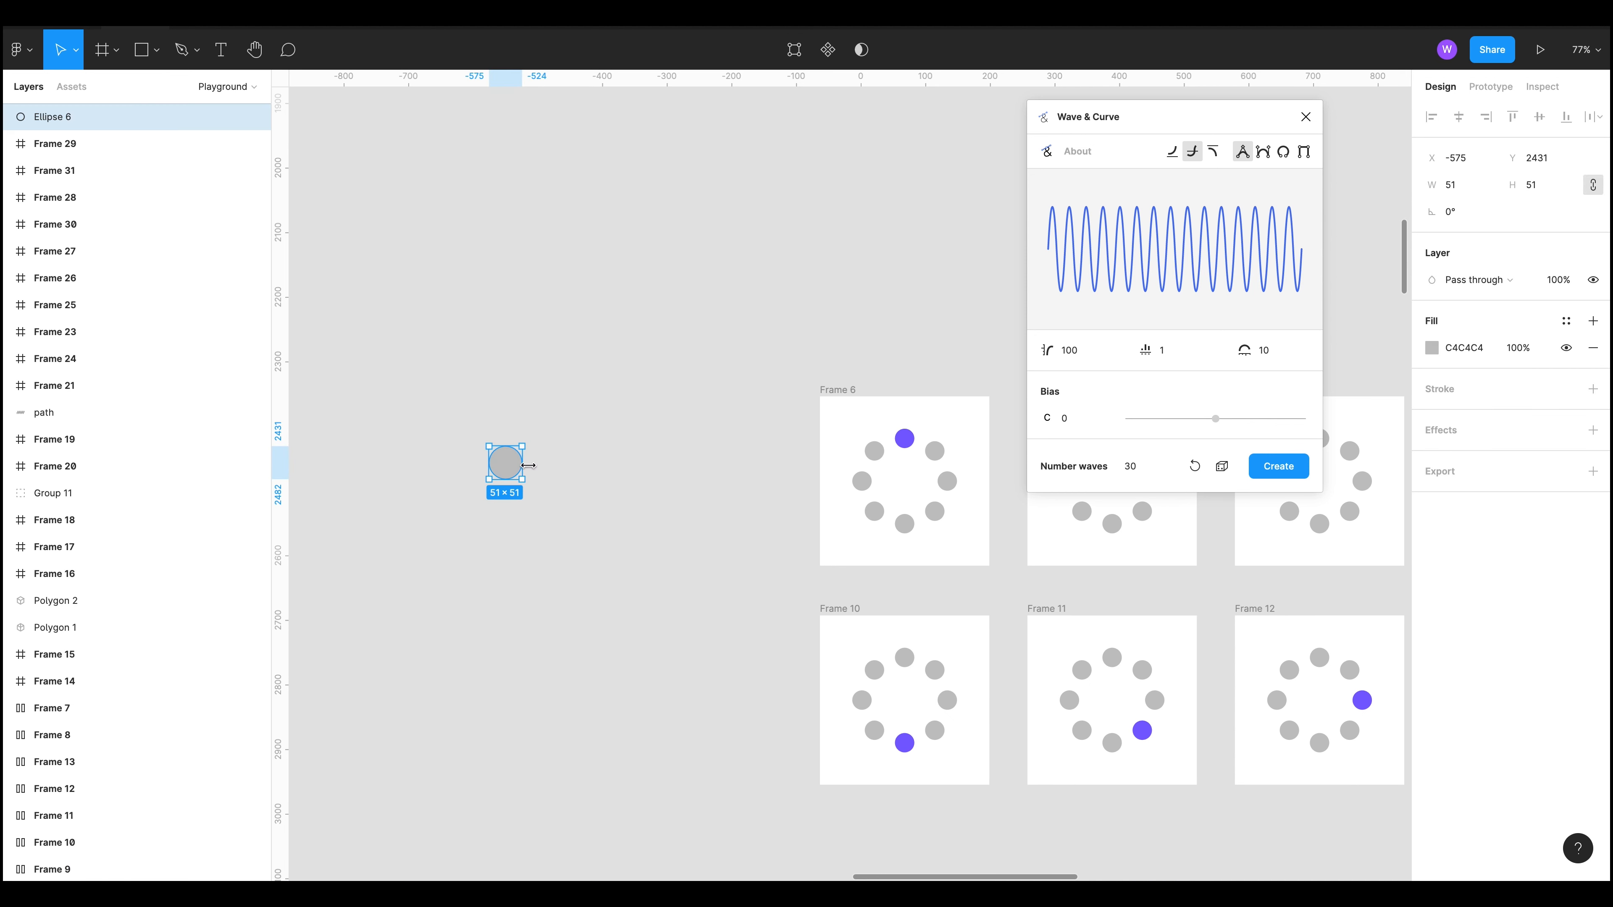
left_click(1454, 189)
key("Tab")
type("24")
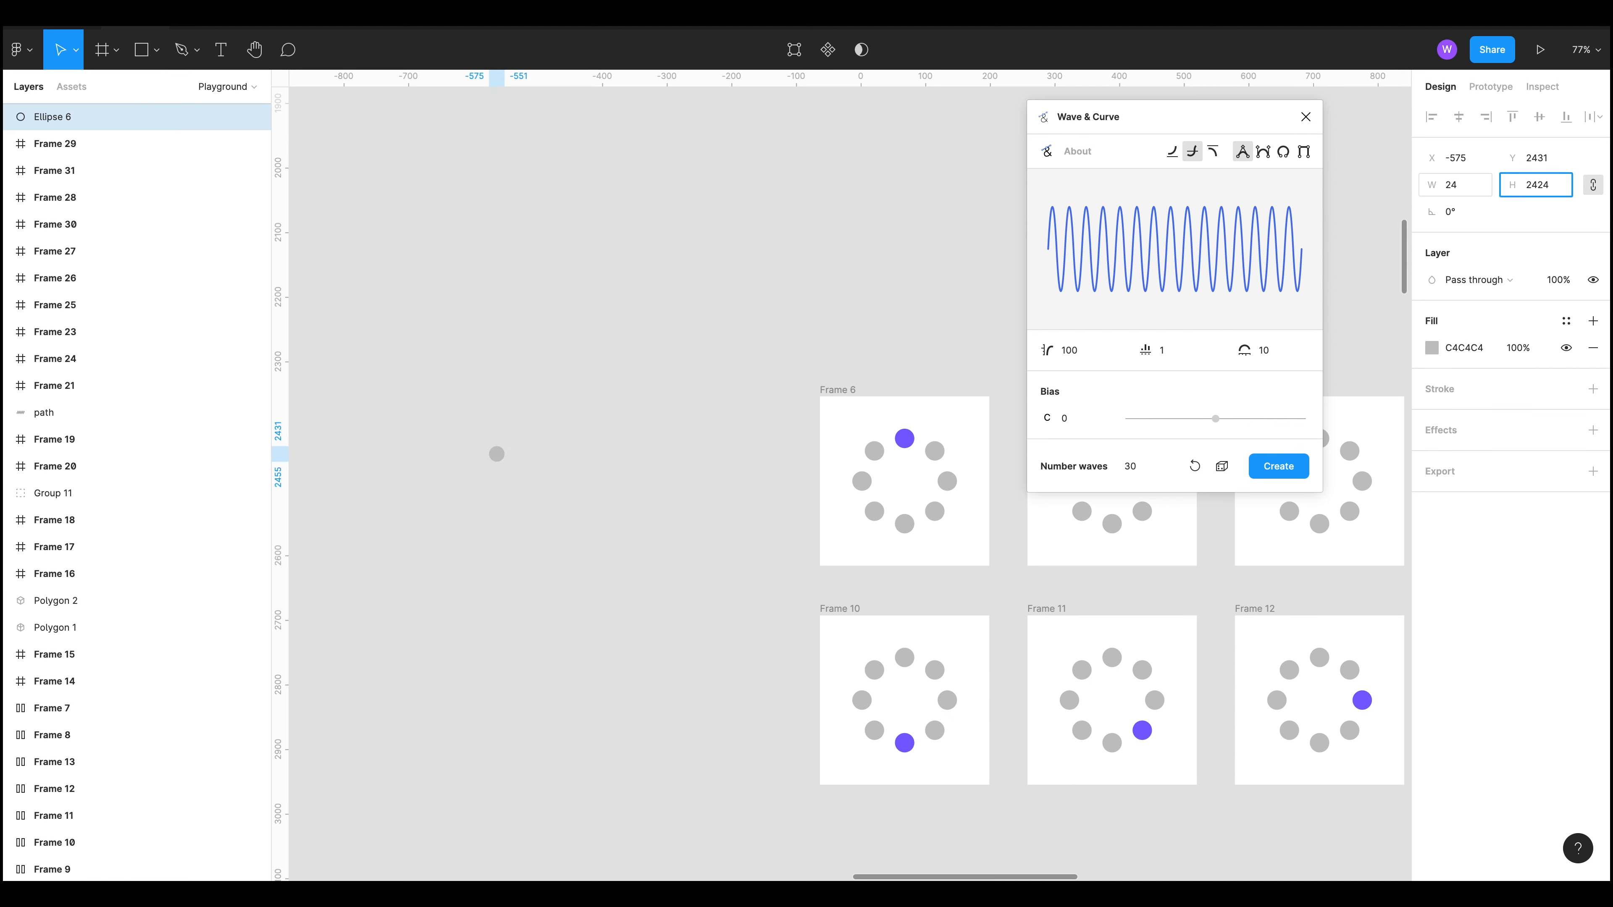
key("Return")
left_click(637, 425)
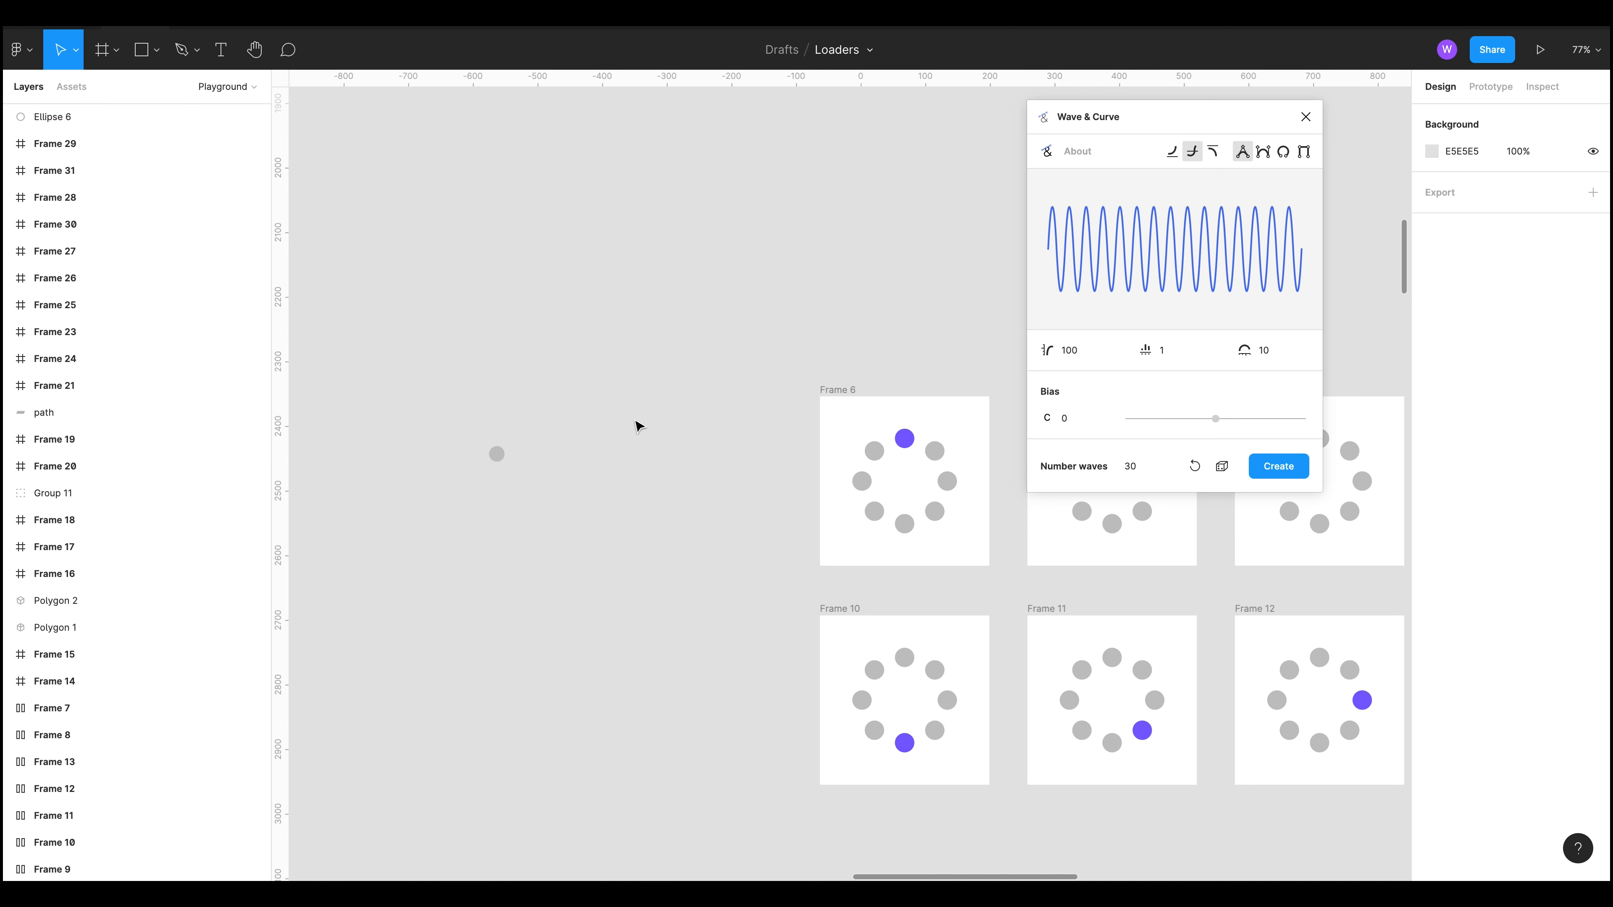
Step: Duplicate the circle straight below it and set the spacing between the two circles to 100
scroll(868, 445, "left", 5)
left_click_drag(759, 380, 760, 484)
left_click(759, 380, "shift")
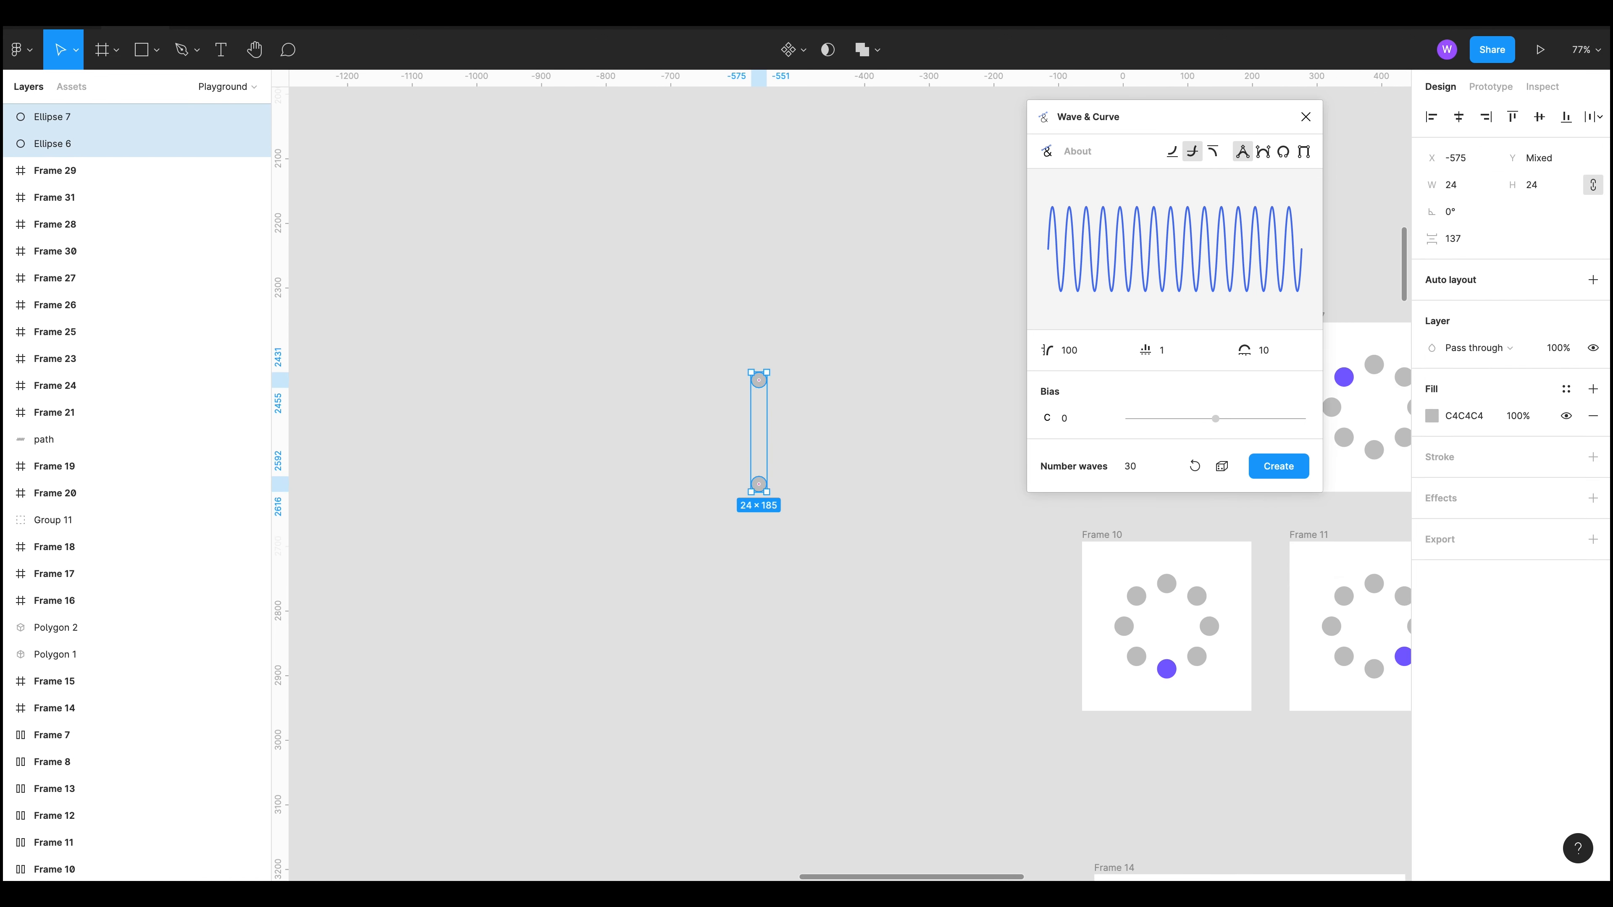
left_click(1461, 243)
type("100")
key("Return")
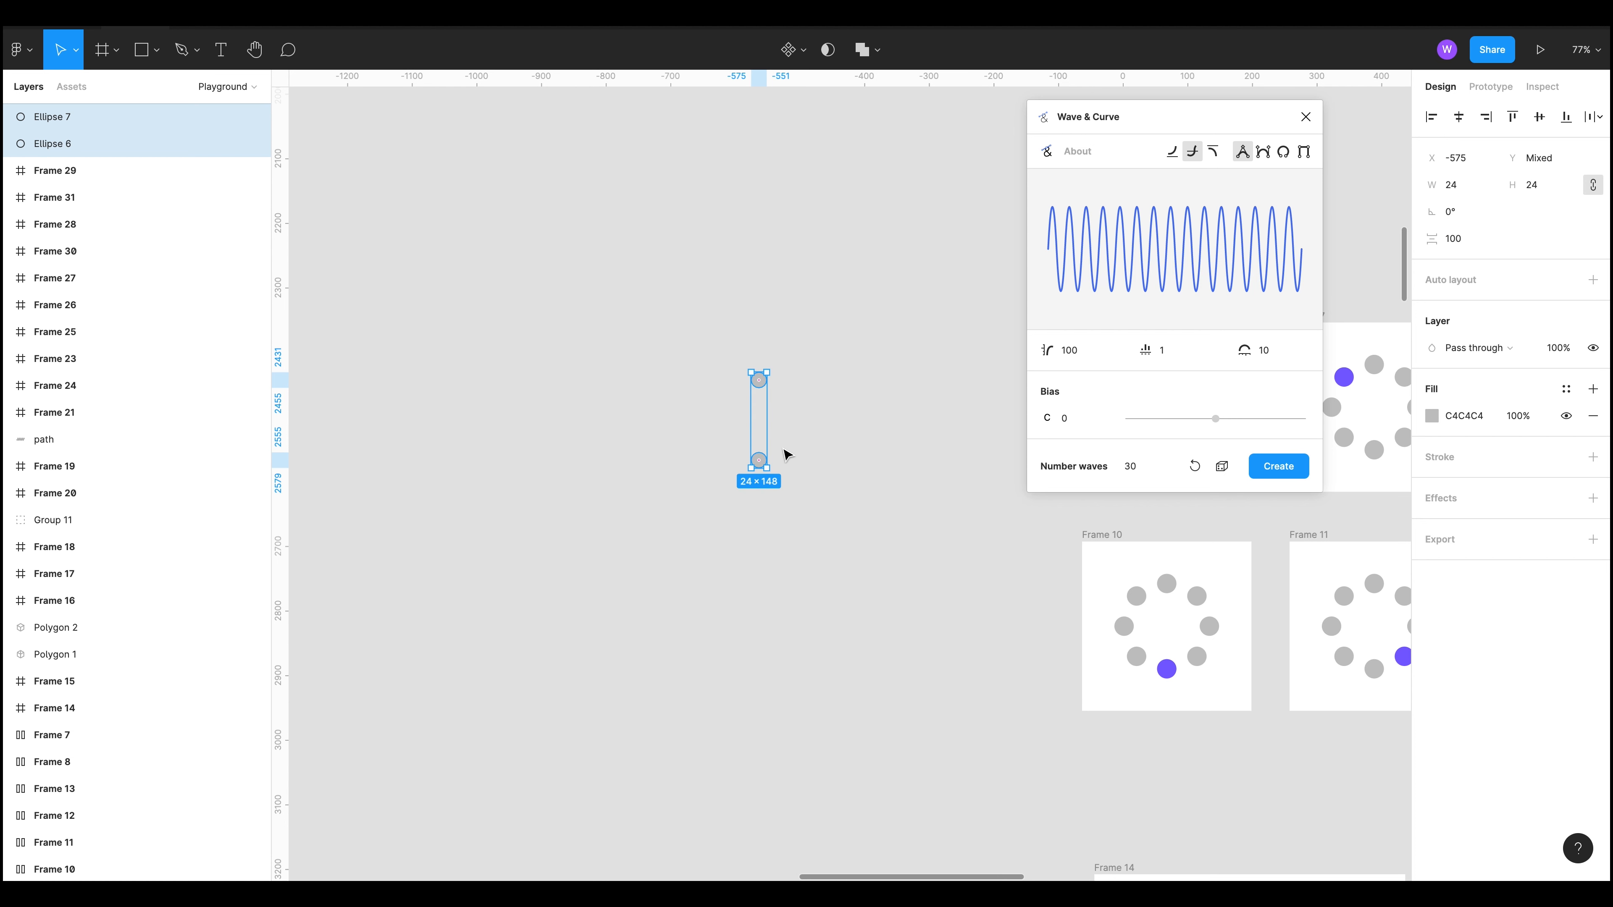
Step: Group the two vertically stacked circles
key("ctrl+g")
left_click(778, 422)
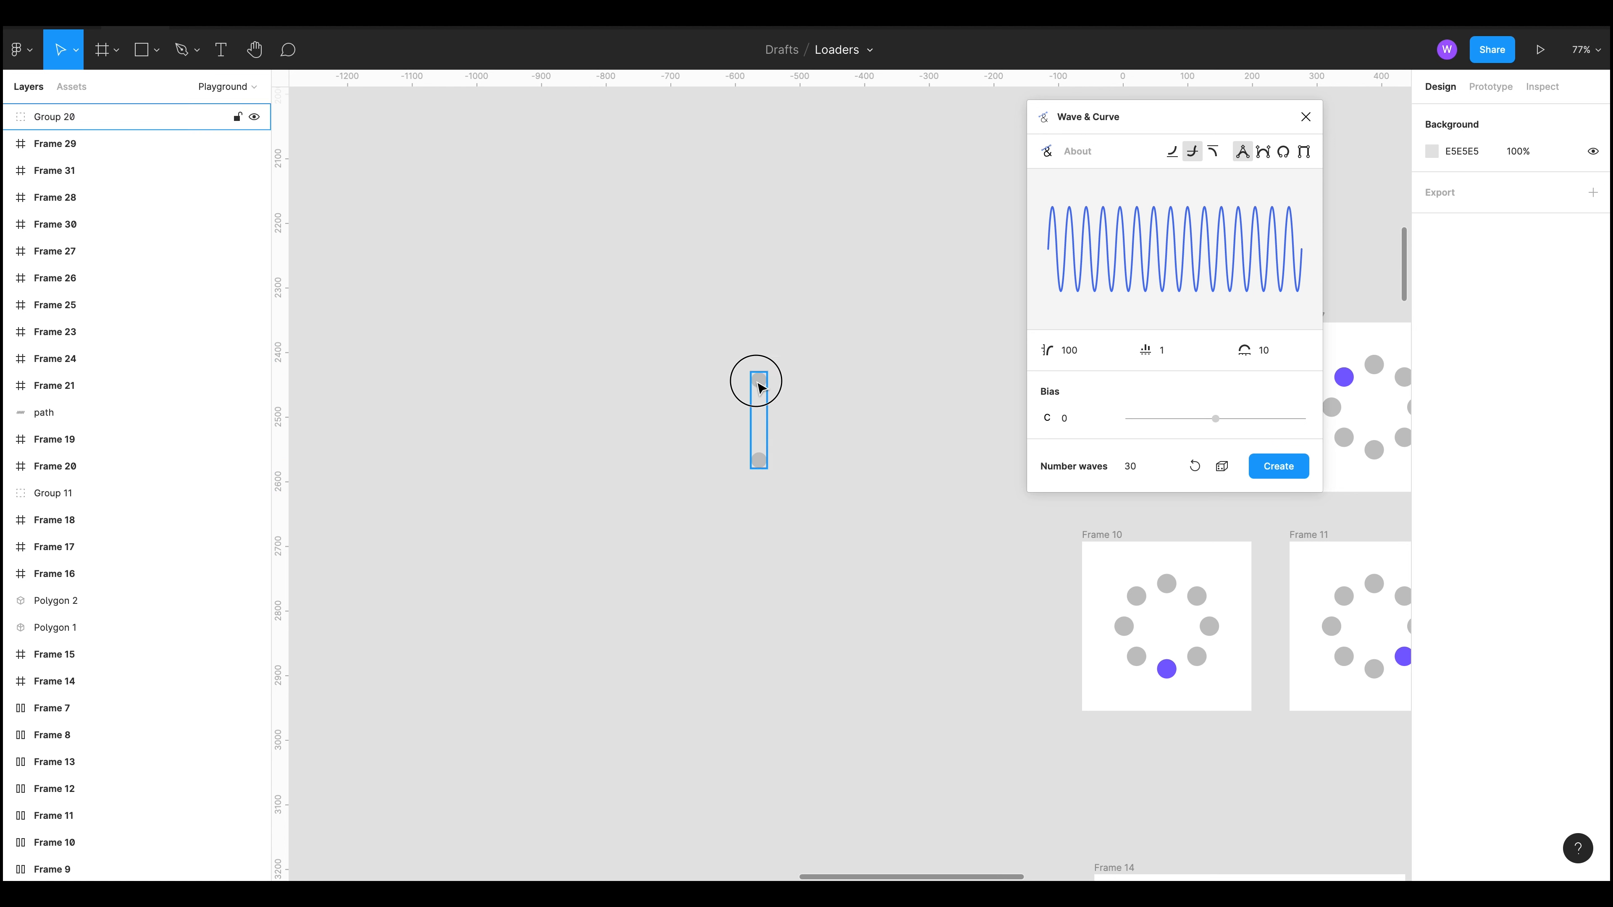
left_click(759, 380)
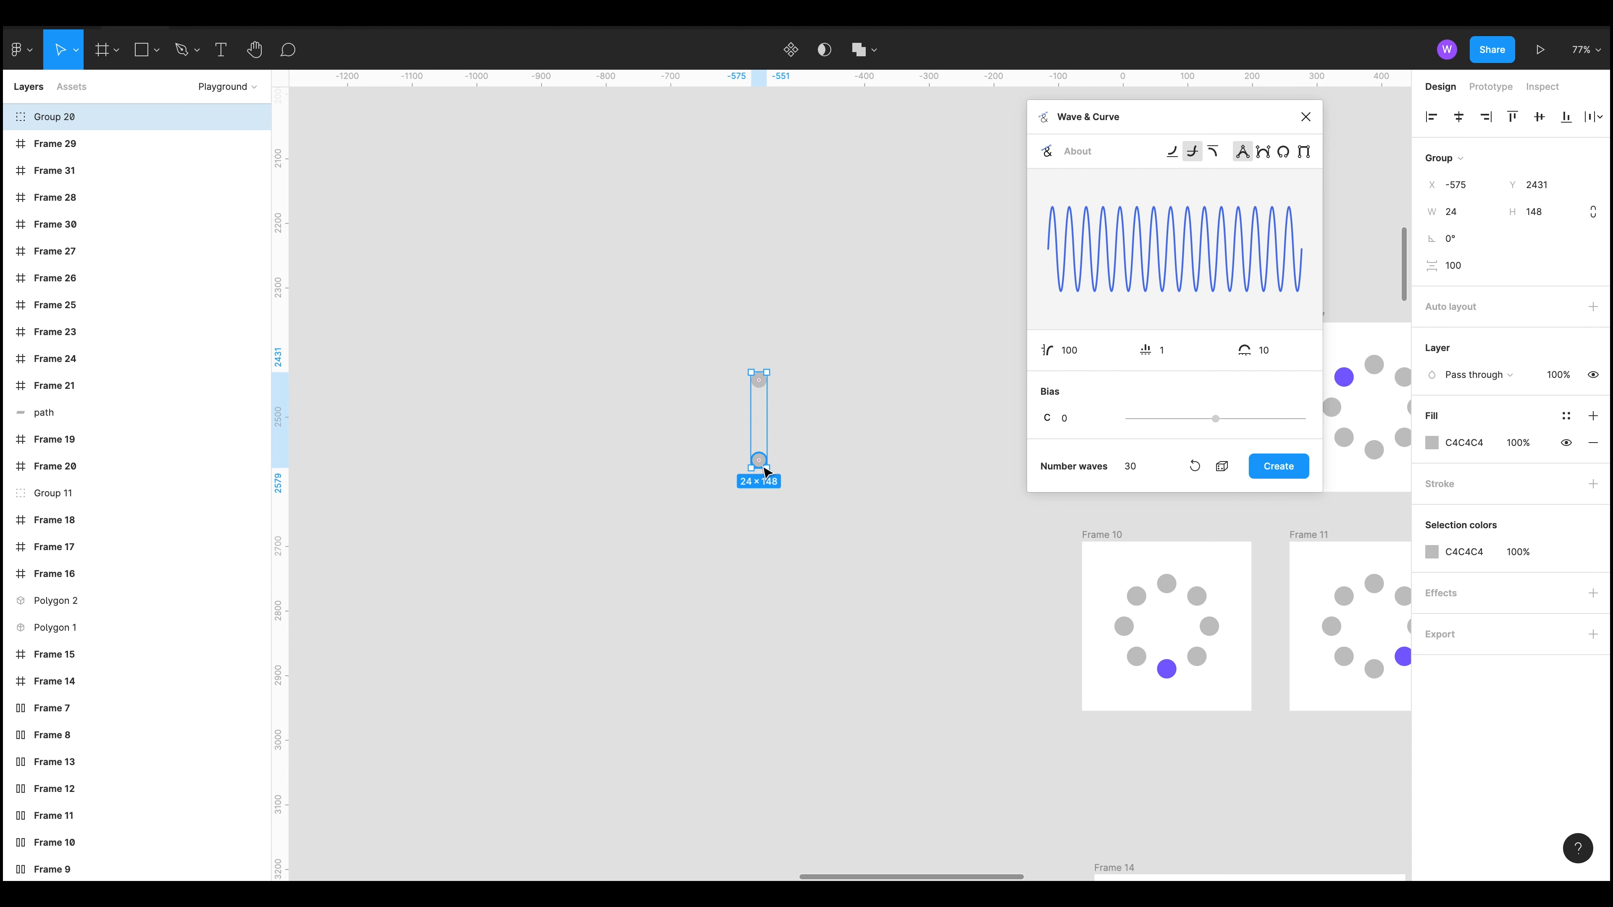
Step: Shift the circle group slightly to the right
key("ctrl+v")
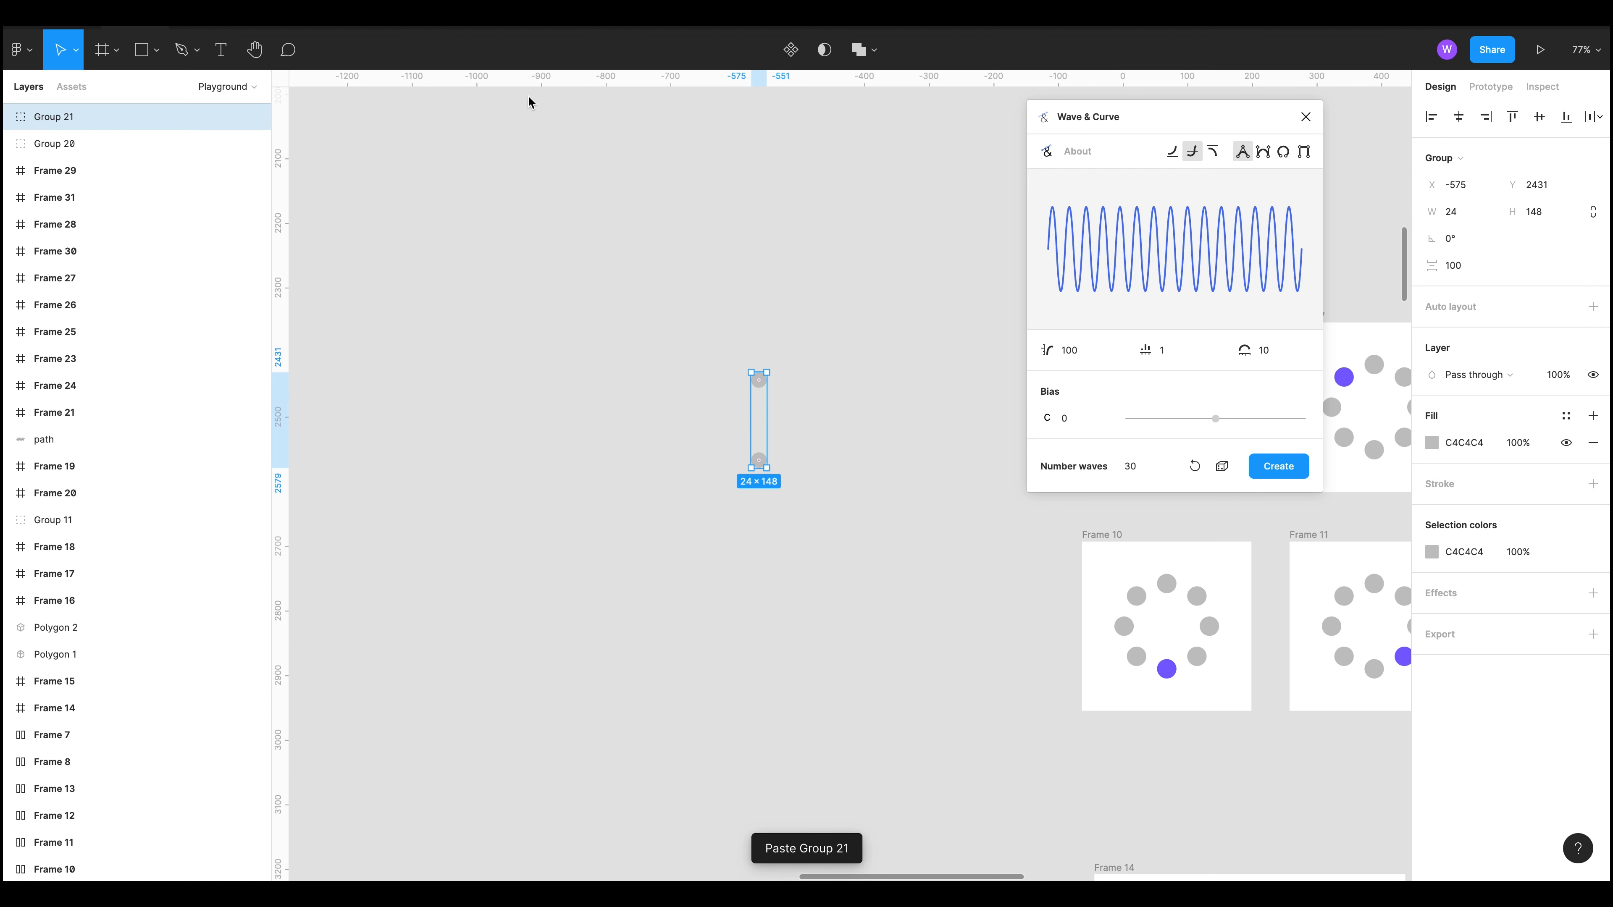
key("ctrl+z")
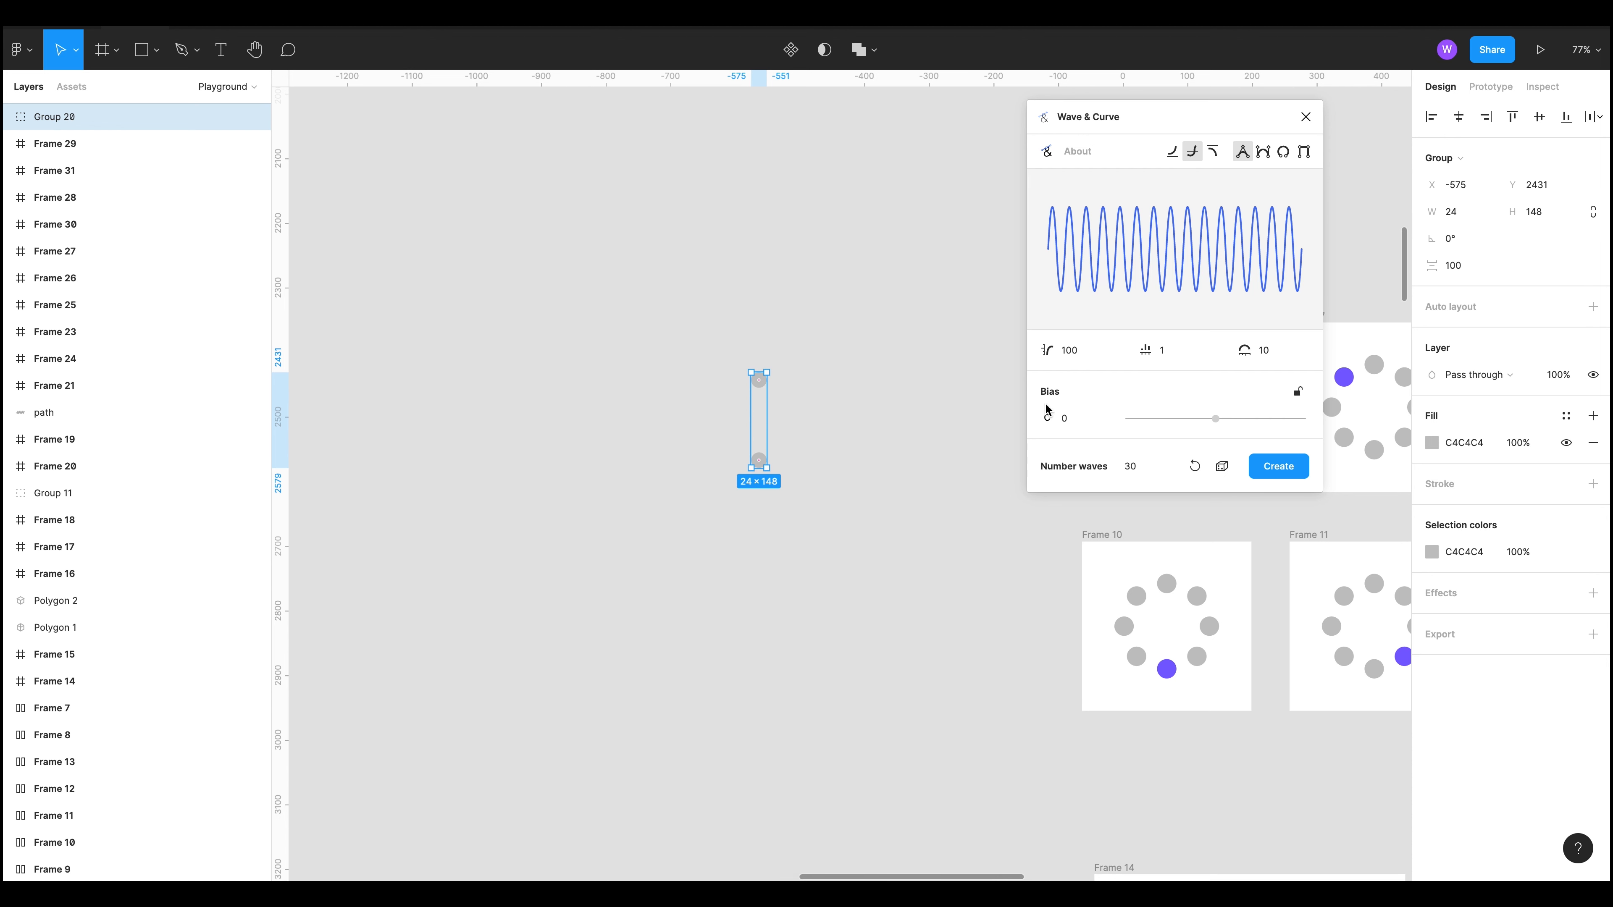
left_click_drag(768, 473, 773, 471)
right_click(772, 470)
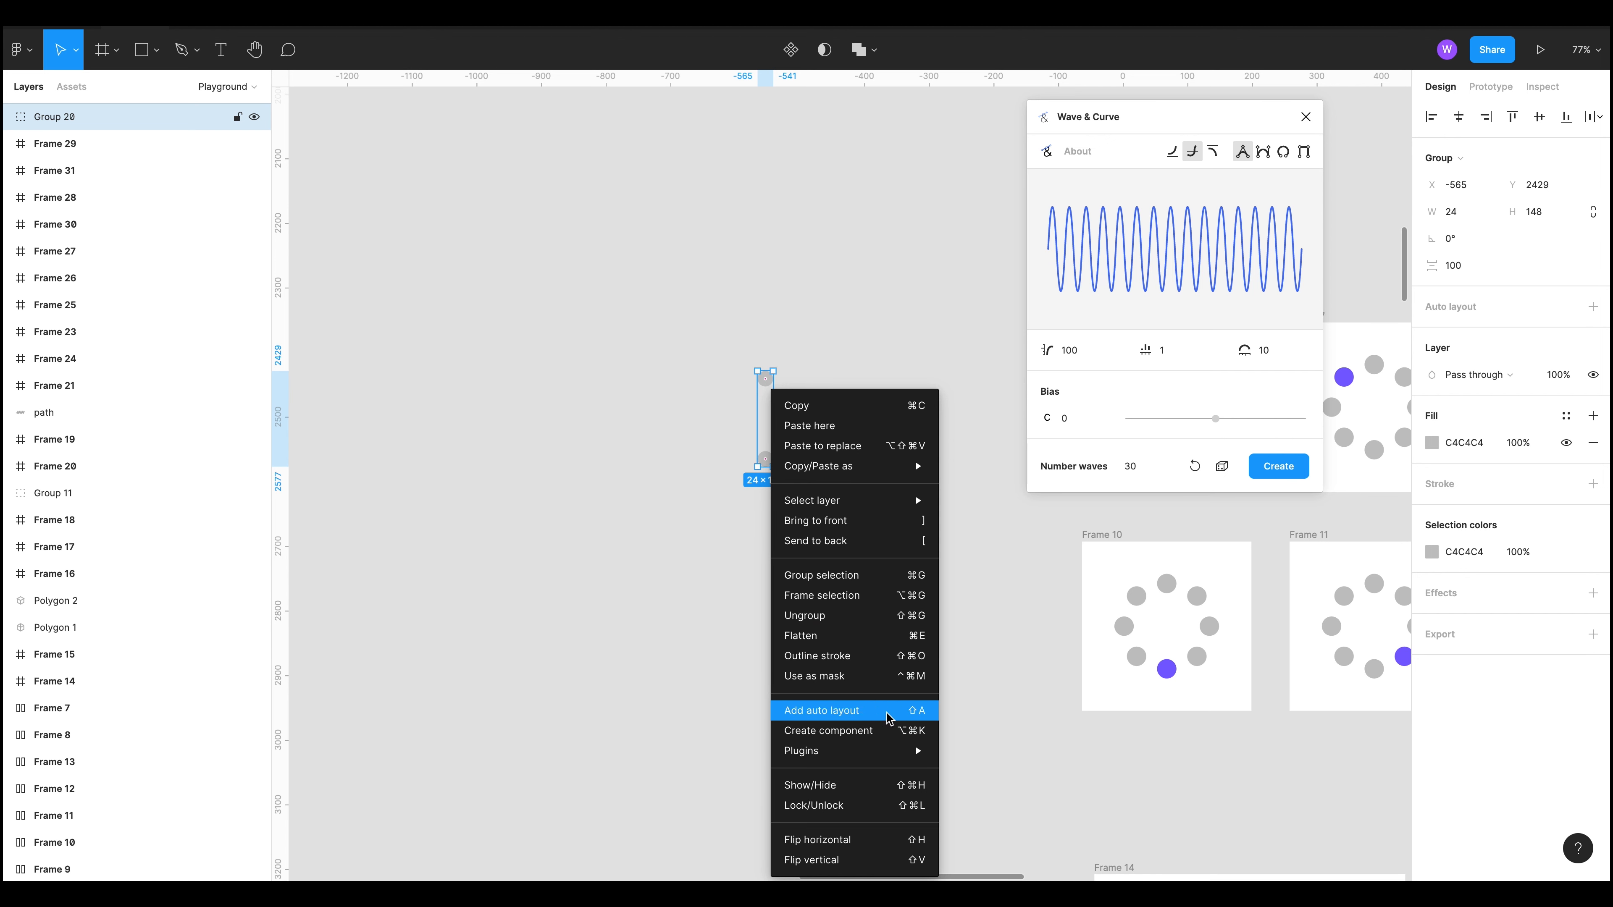
mouse_move(898, 751)
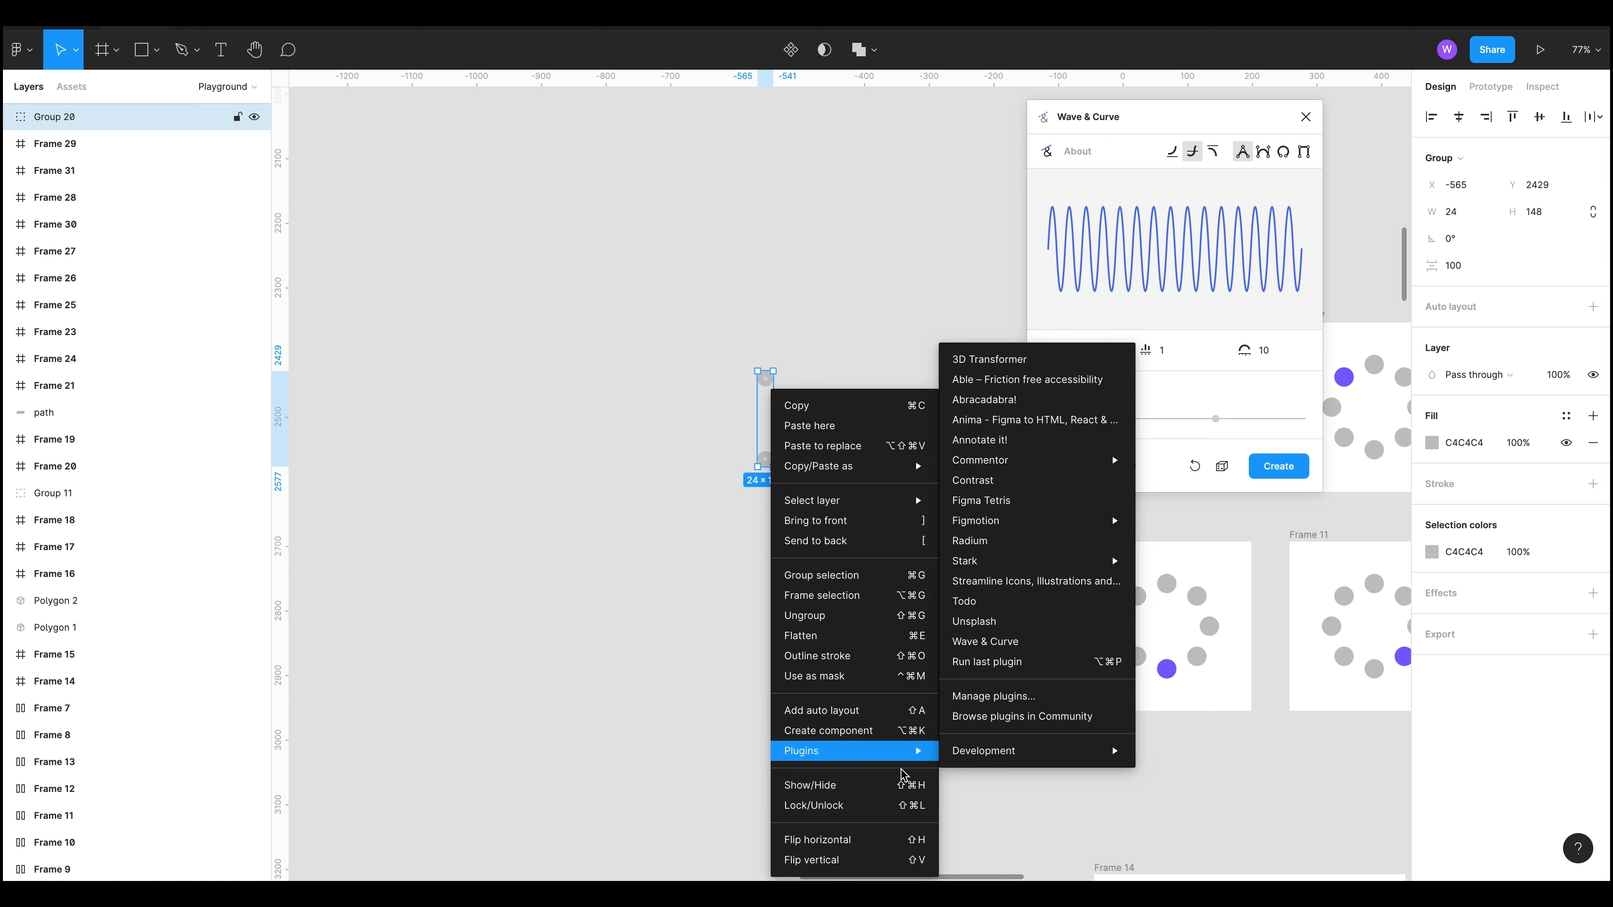
left_click(732, 670)
Step: Duplicate the circle group in place
left_click(150, 5)
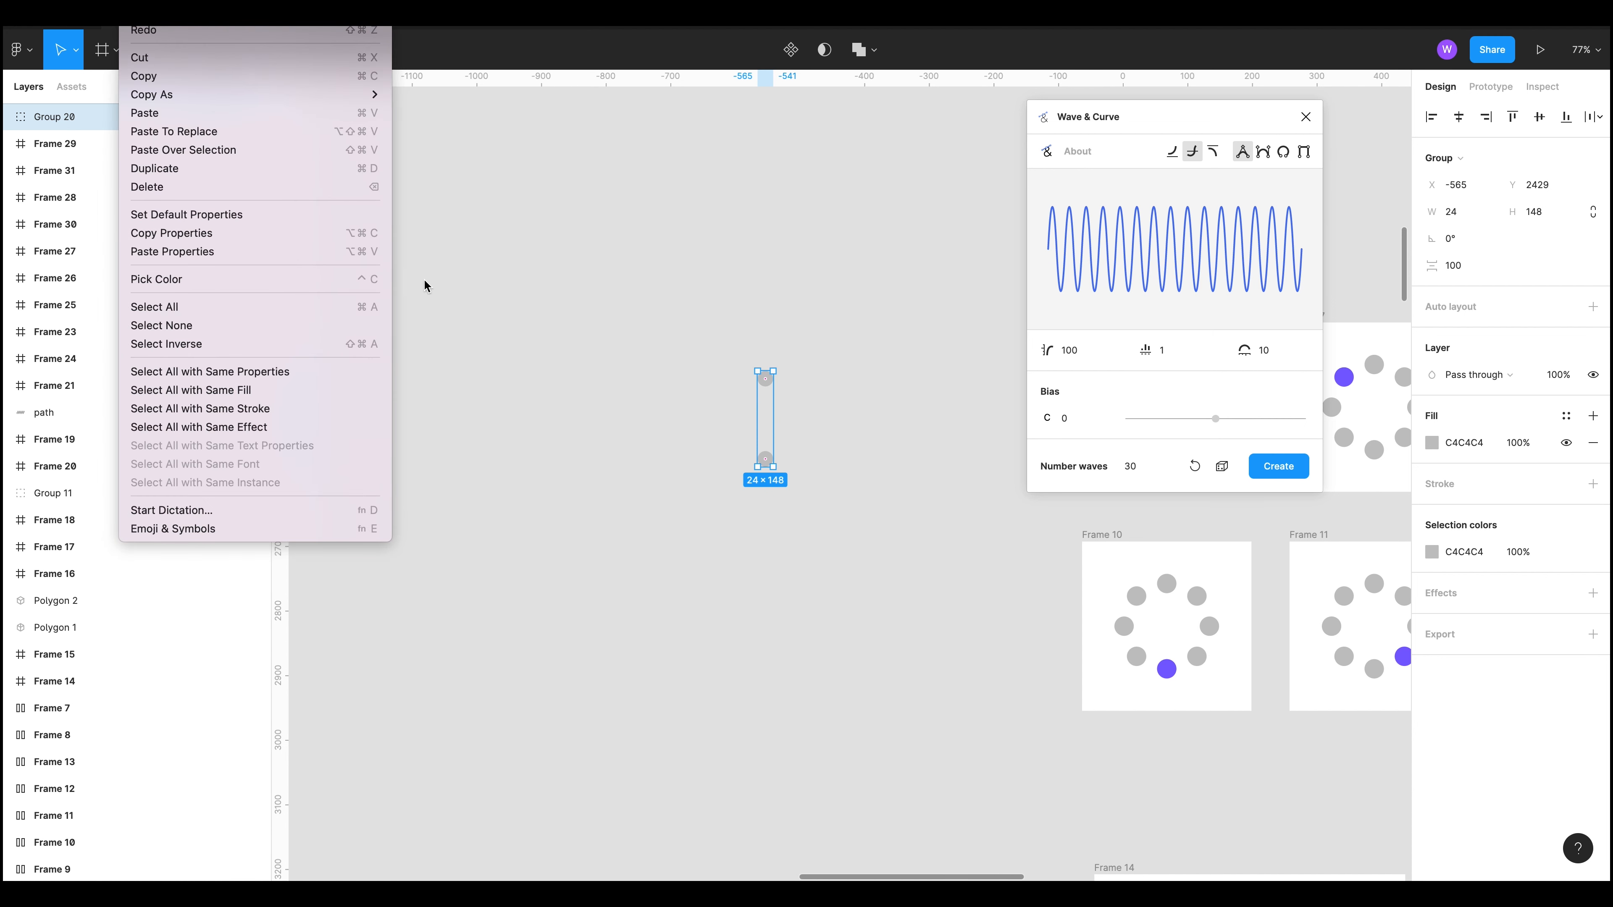
left_click(232, 169)
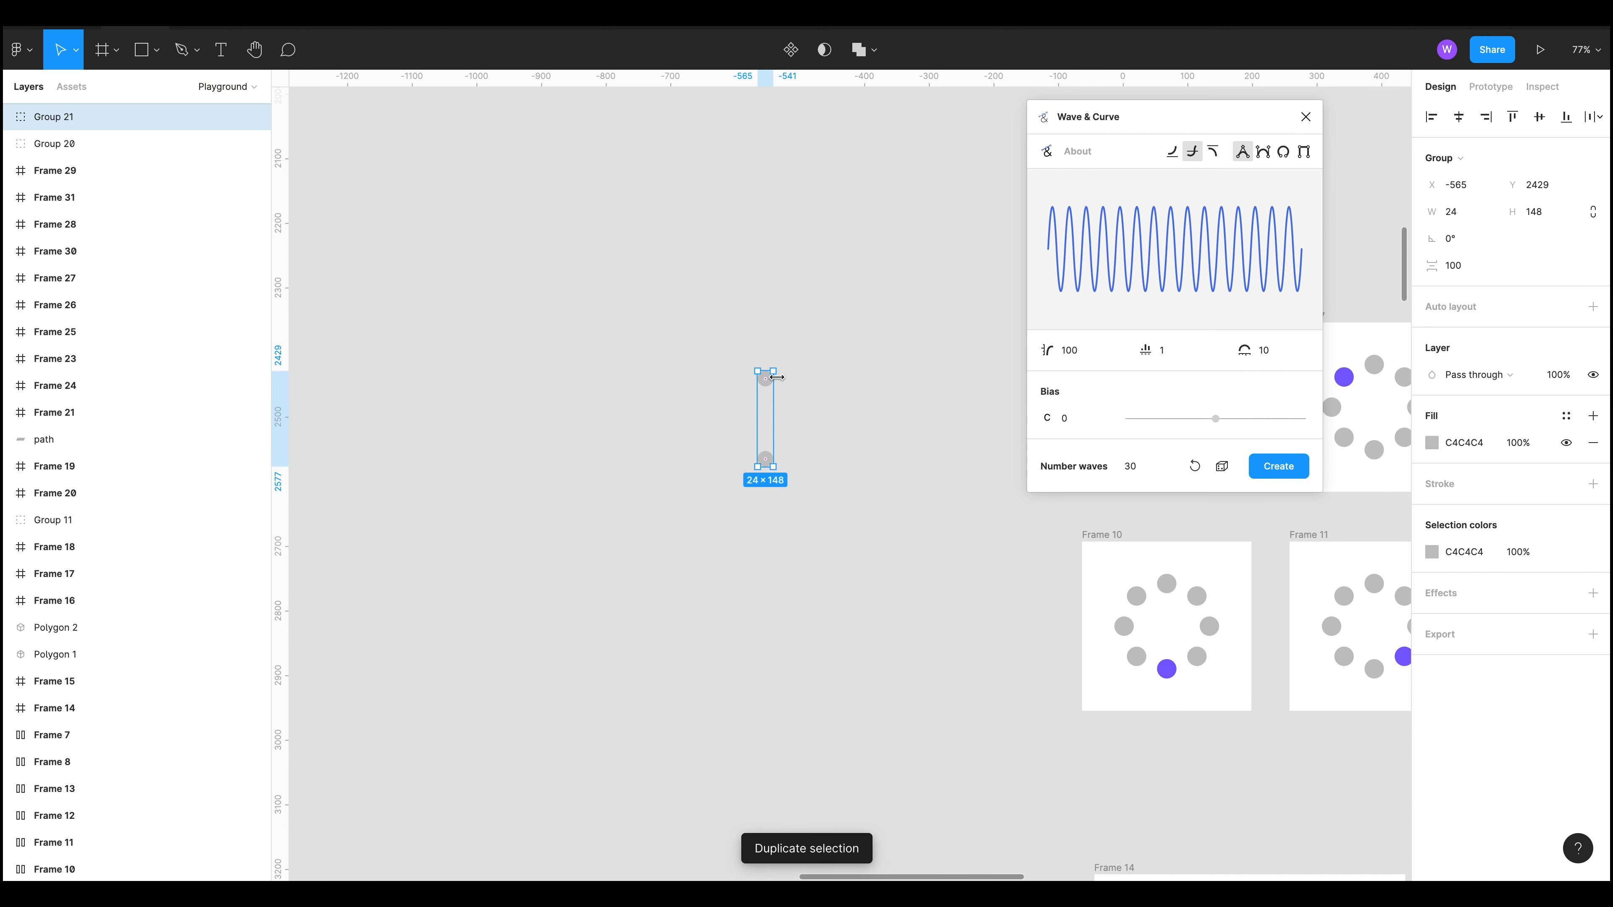
left_click_drag(765, 383, 809, 385)
key("super+z")
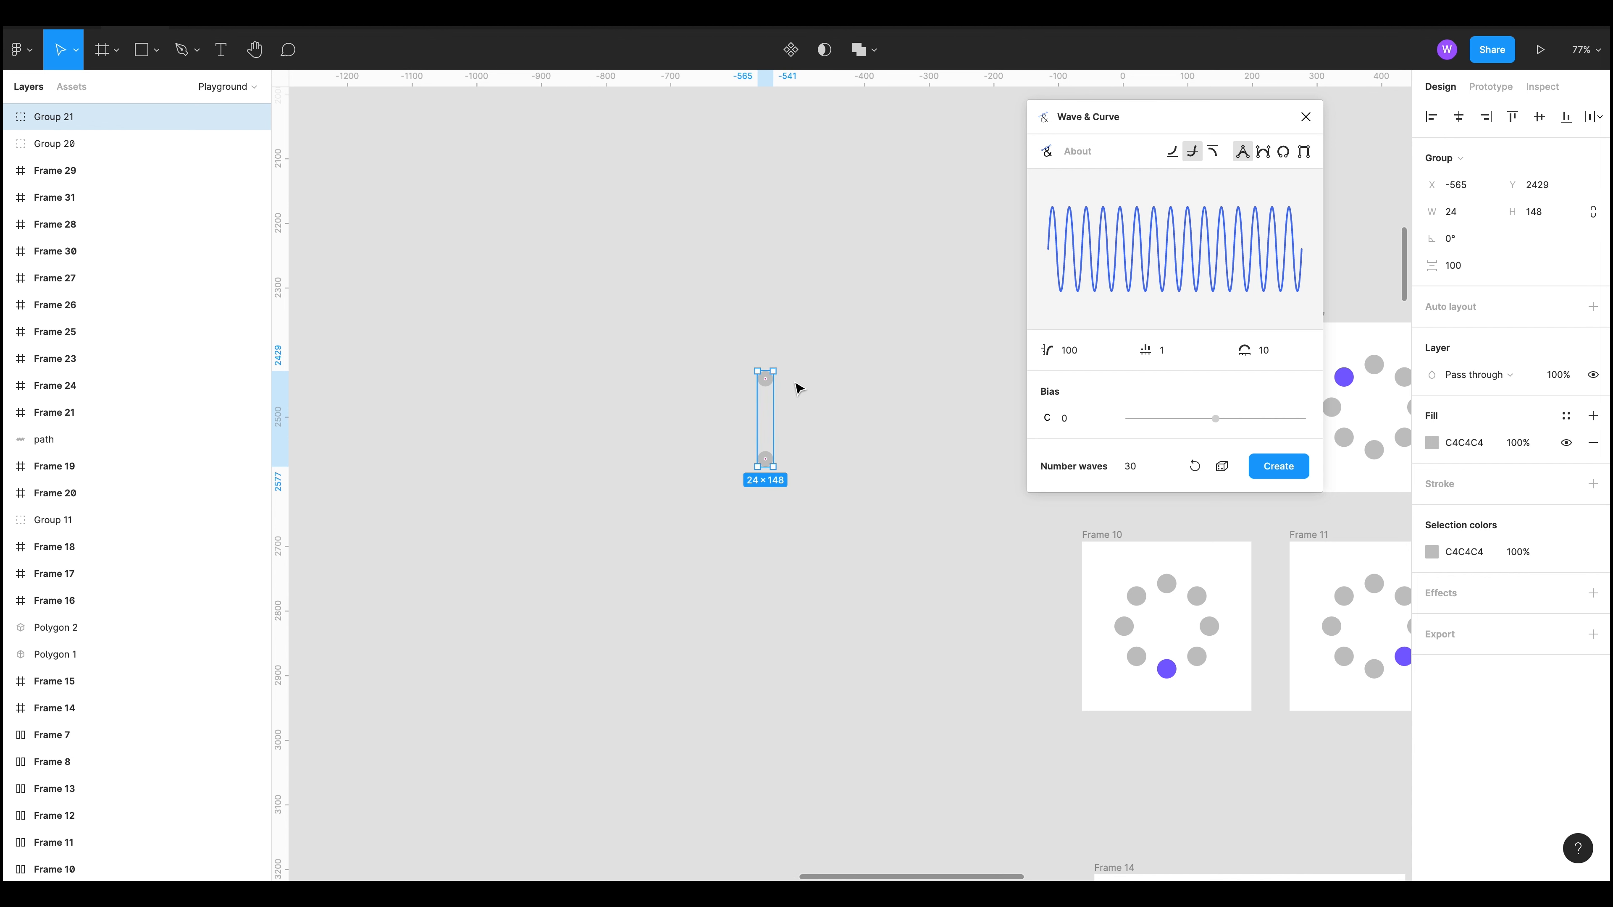
Step: Rotate the duplicated circle group to 35°
left_click(1449, 243)
type("20")
key("Return")
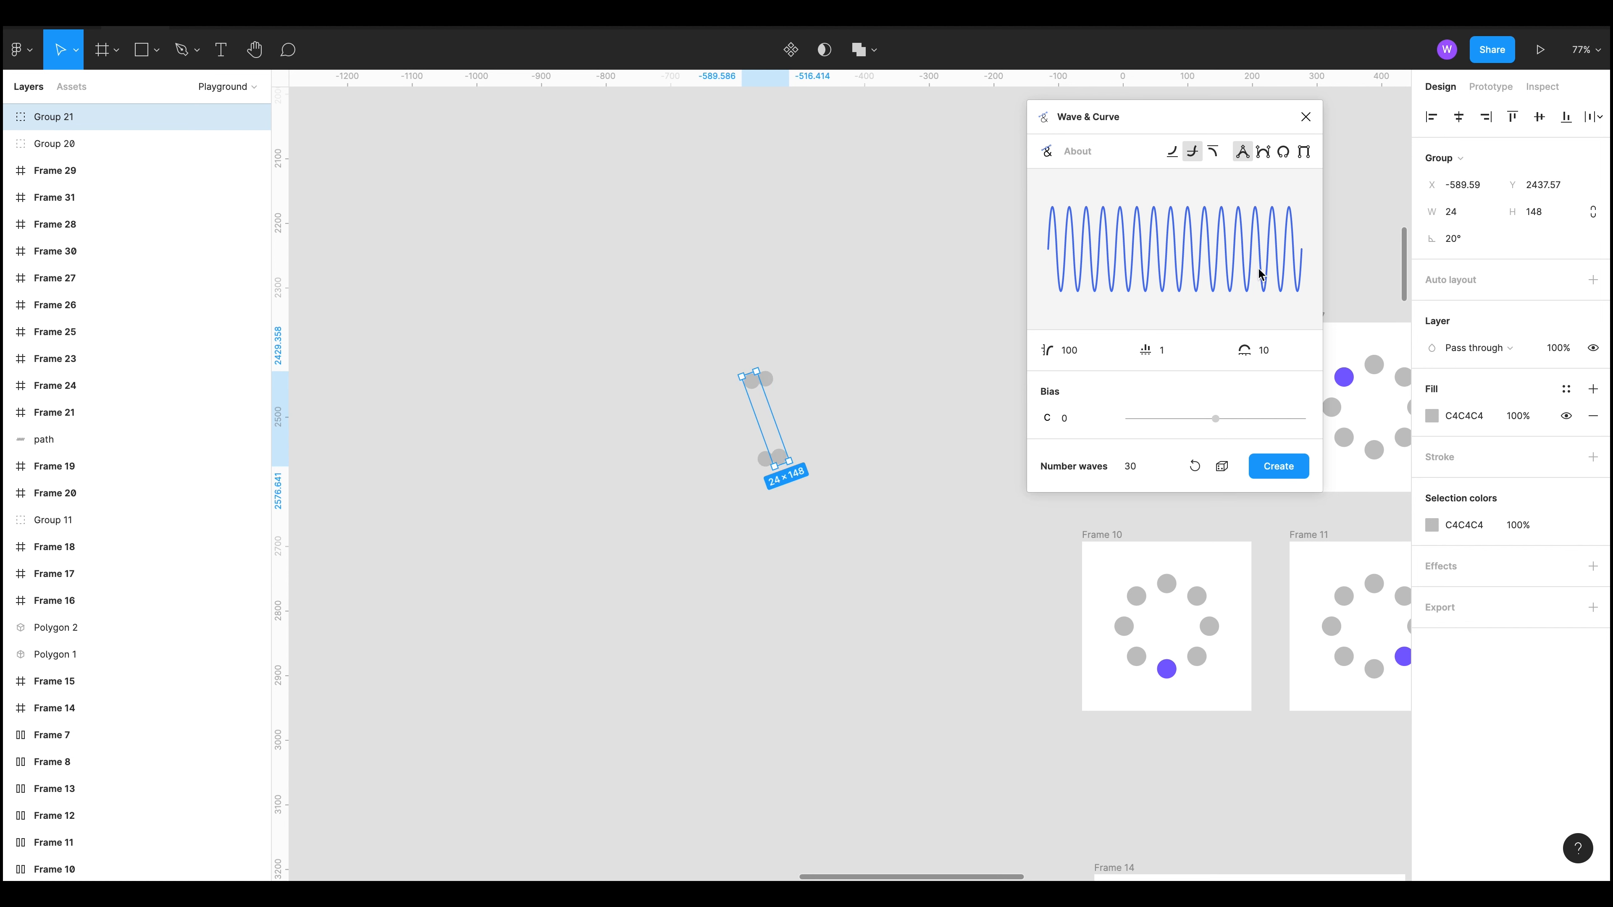
left_click(1465, 239)
type("35")
key("Return")
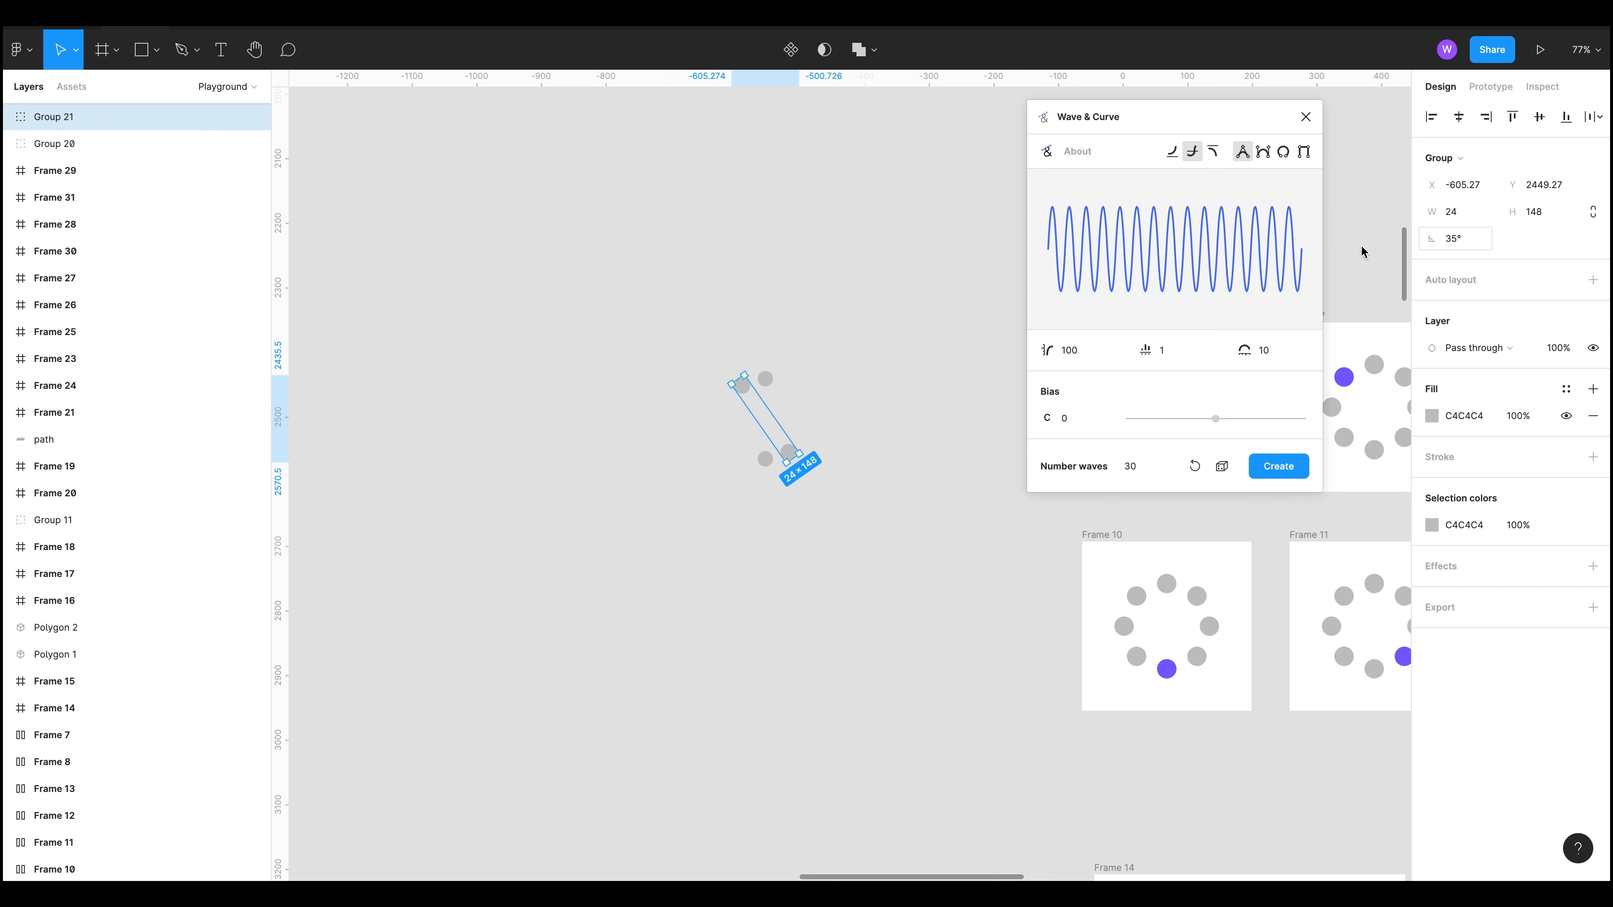
Step: Duplicate the rotated group and set the new copy's rotation to 70°
key("ctrl+d")
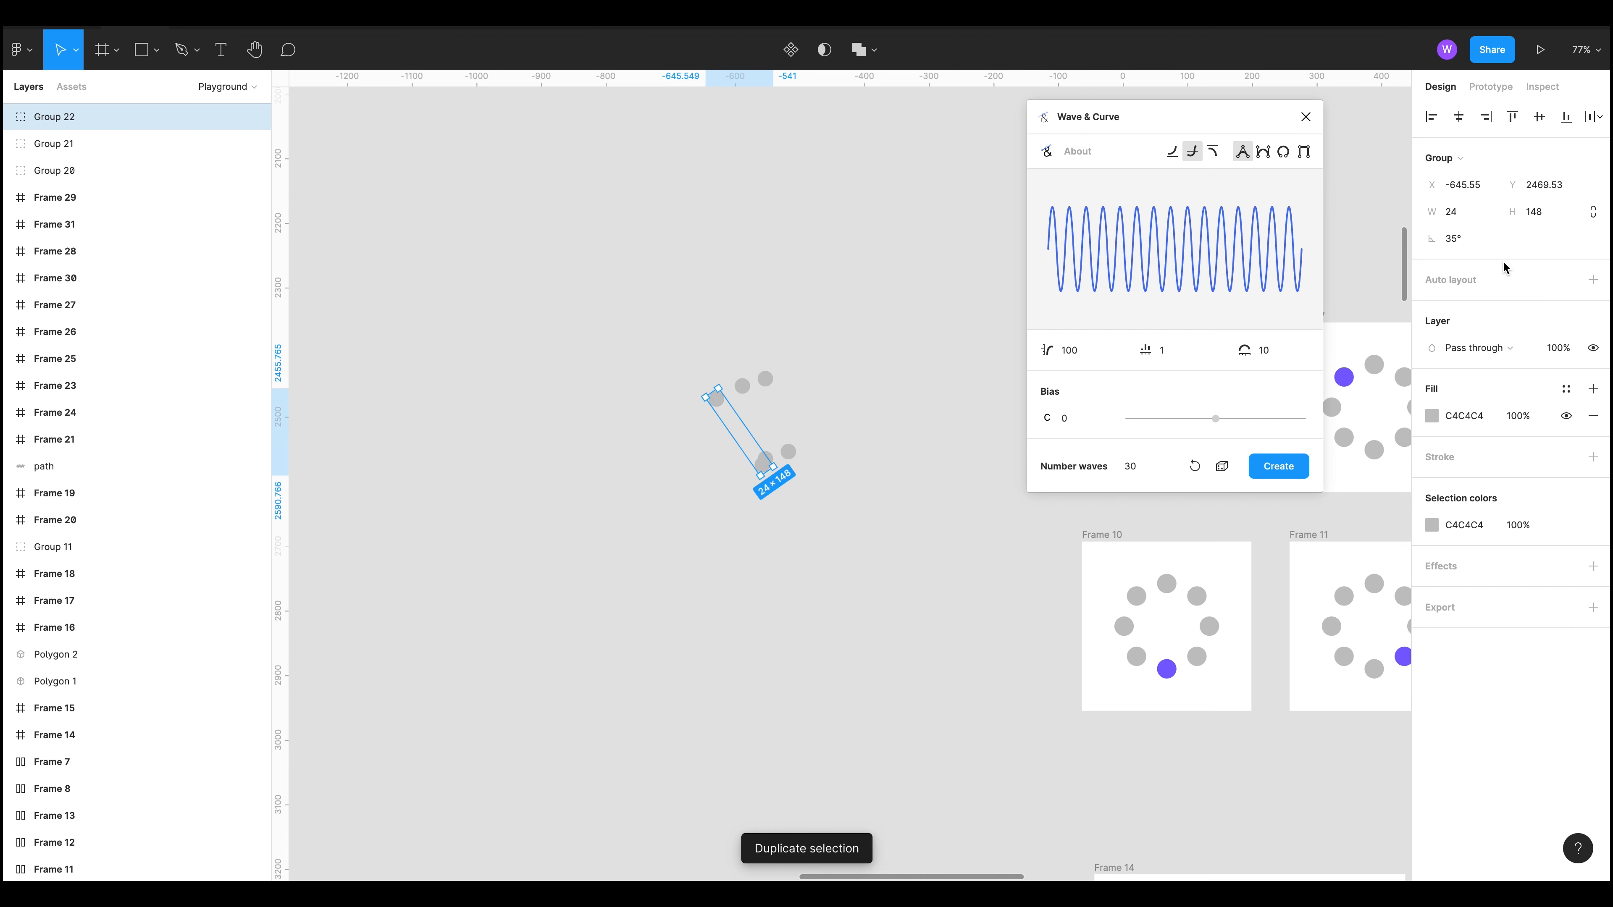
left_click(1461, 242)
type("70")
key("Return")
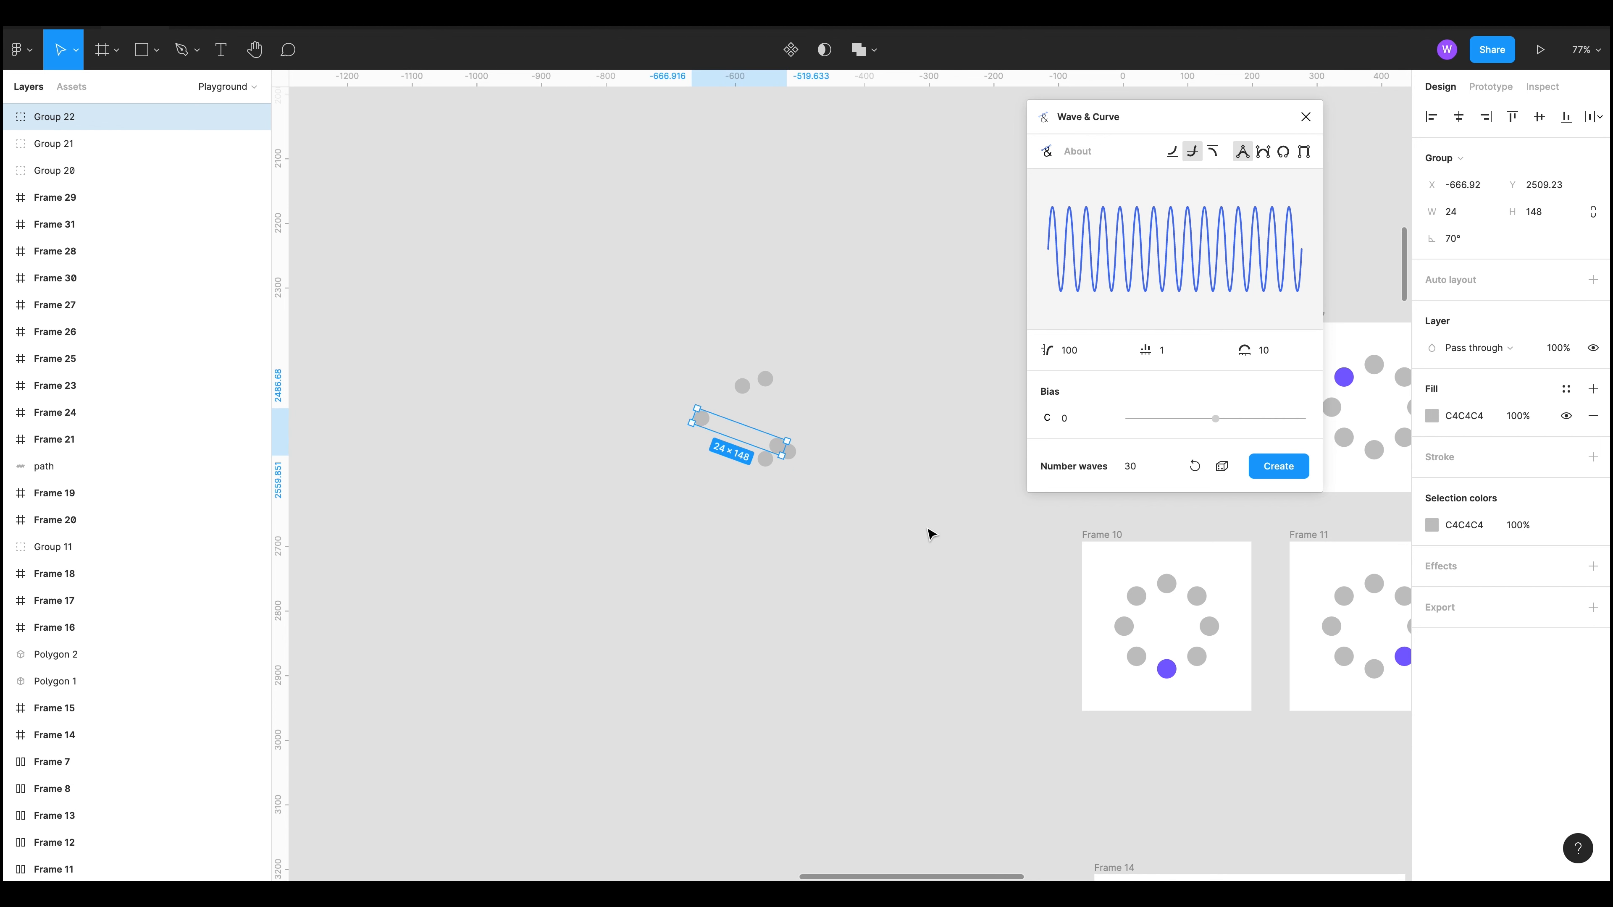
Step: Select all three circle groups and align their centers horizontally and vertically
left_click_drag(815, 512, 686, 287)
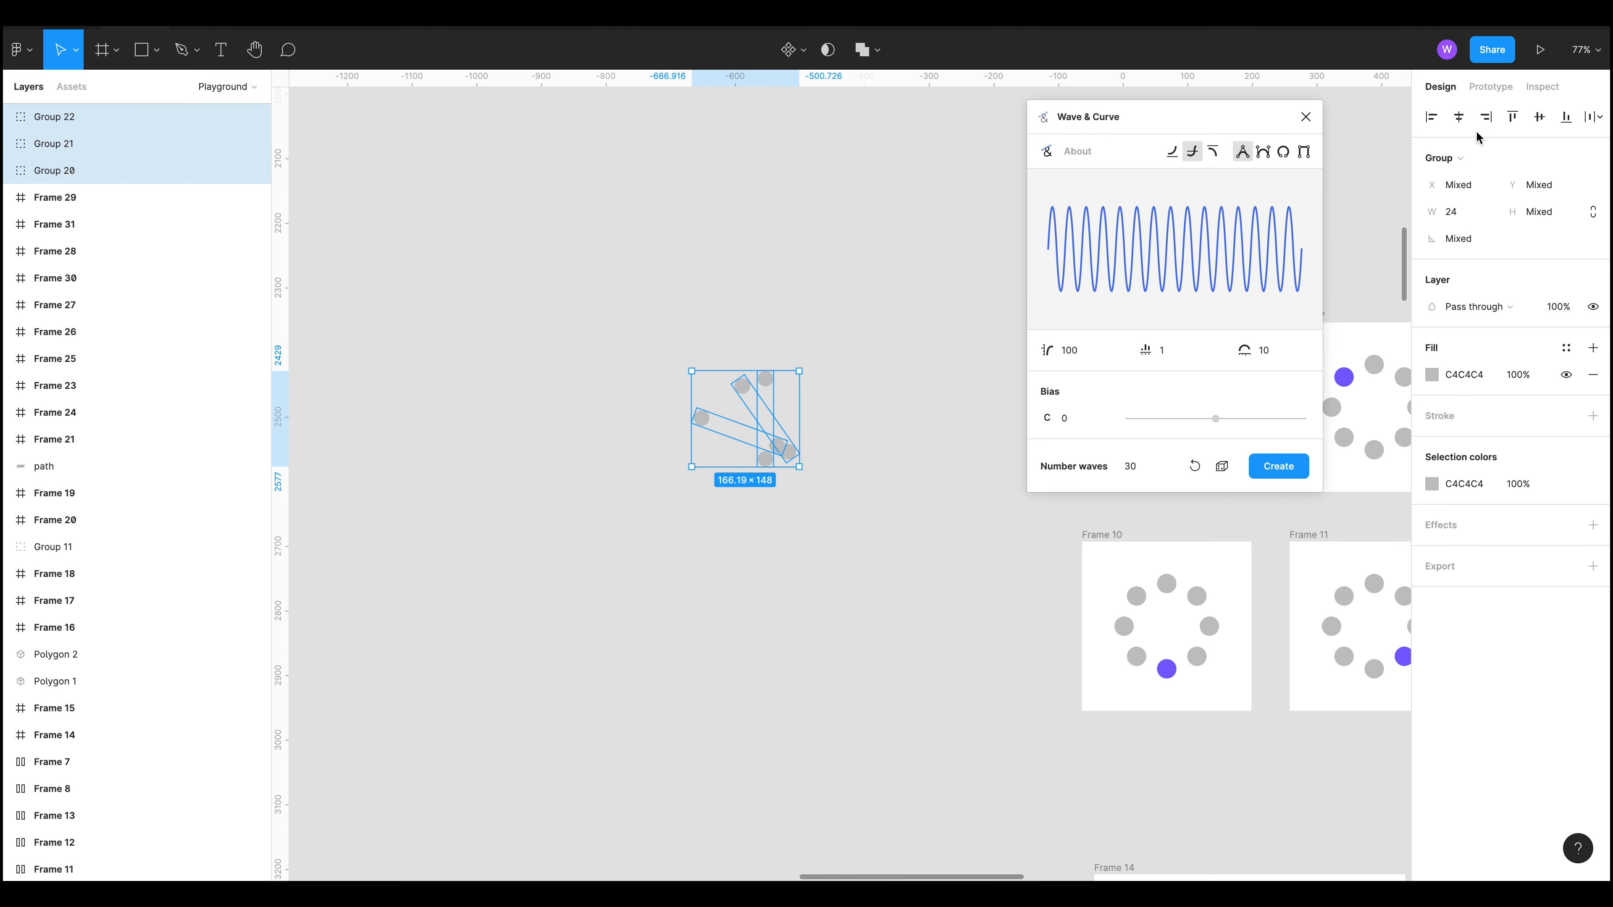
left_click(1458, 116)
left_click(1547, 123)
left_click(640, 699)
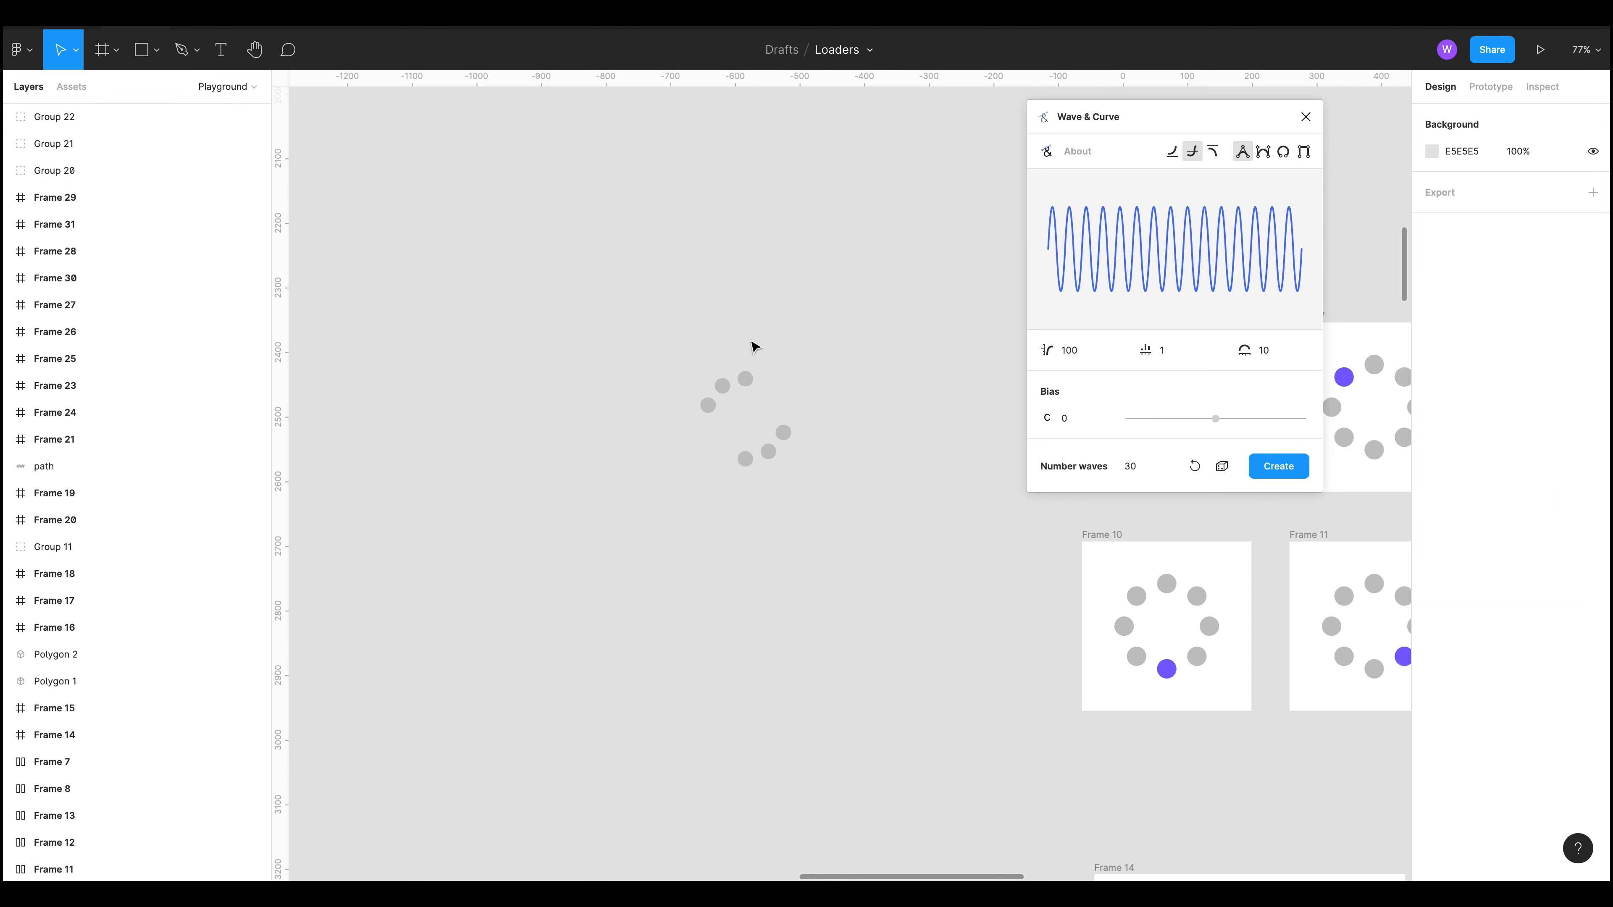
Step: Delete the three rotated circle groups and close the Wave & Curve plugin window
left_click_drag(942, 552, 554, 253)
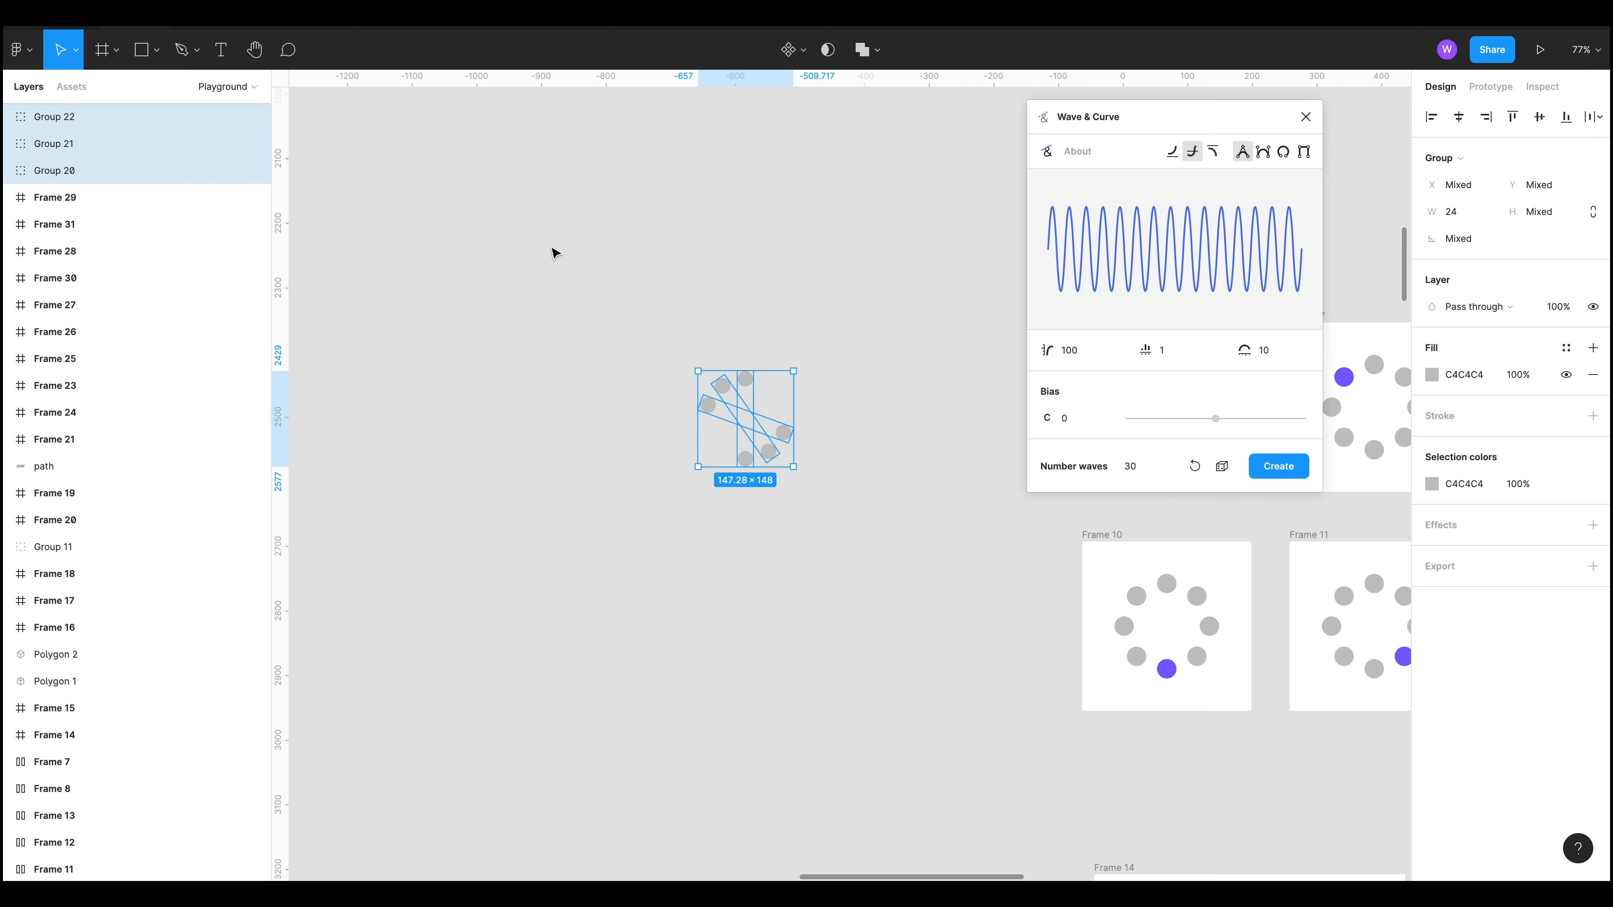
key("Delete")
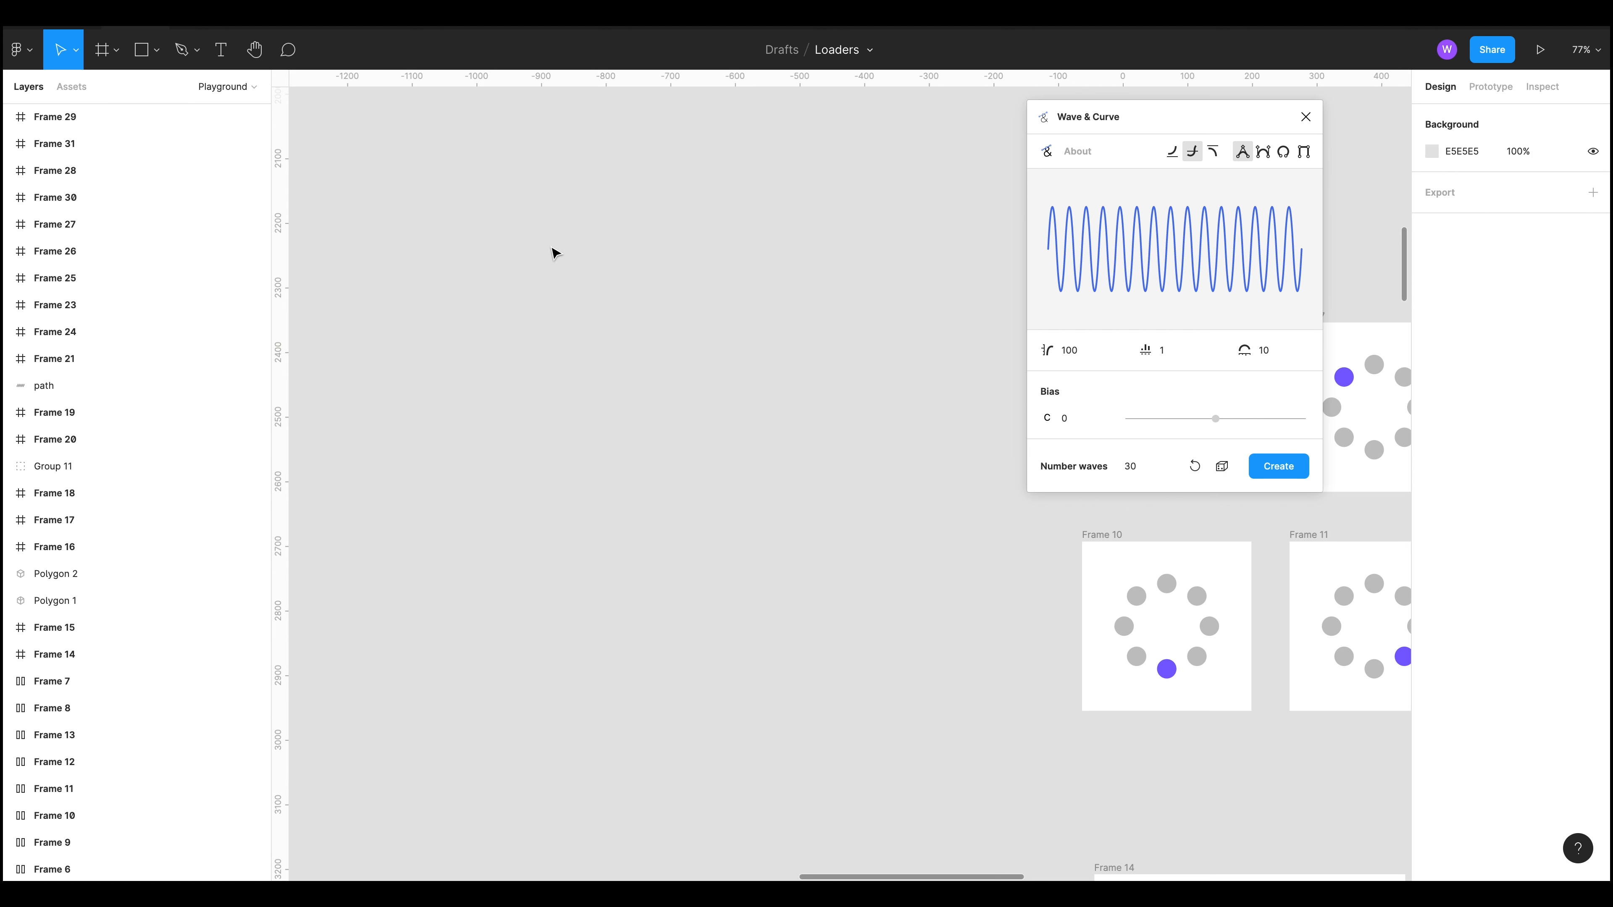
left_click_drag(887, 532, 332, 431)
scroll(860, 678, "up", 2)
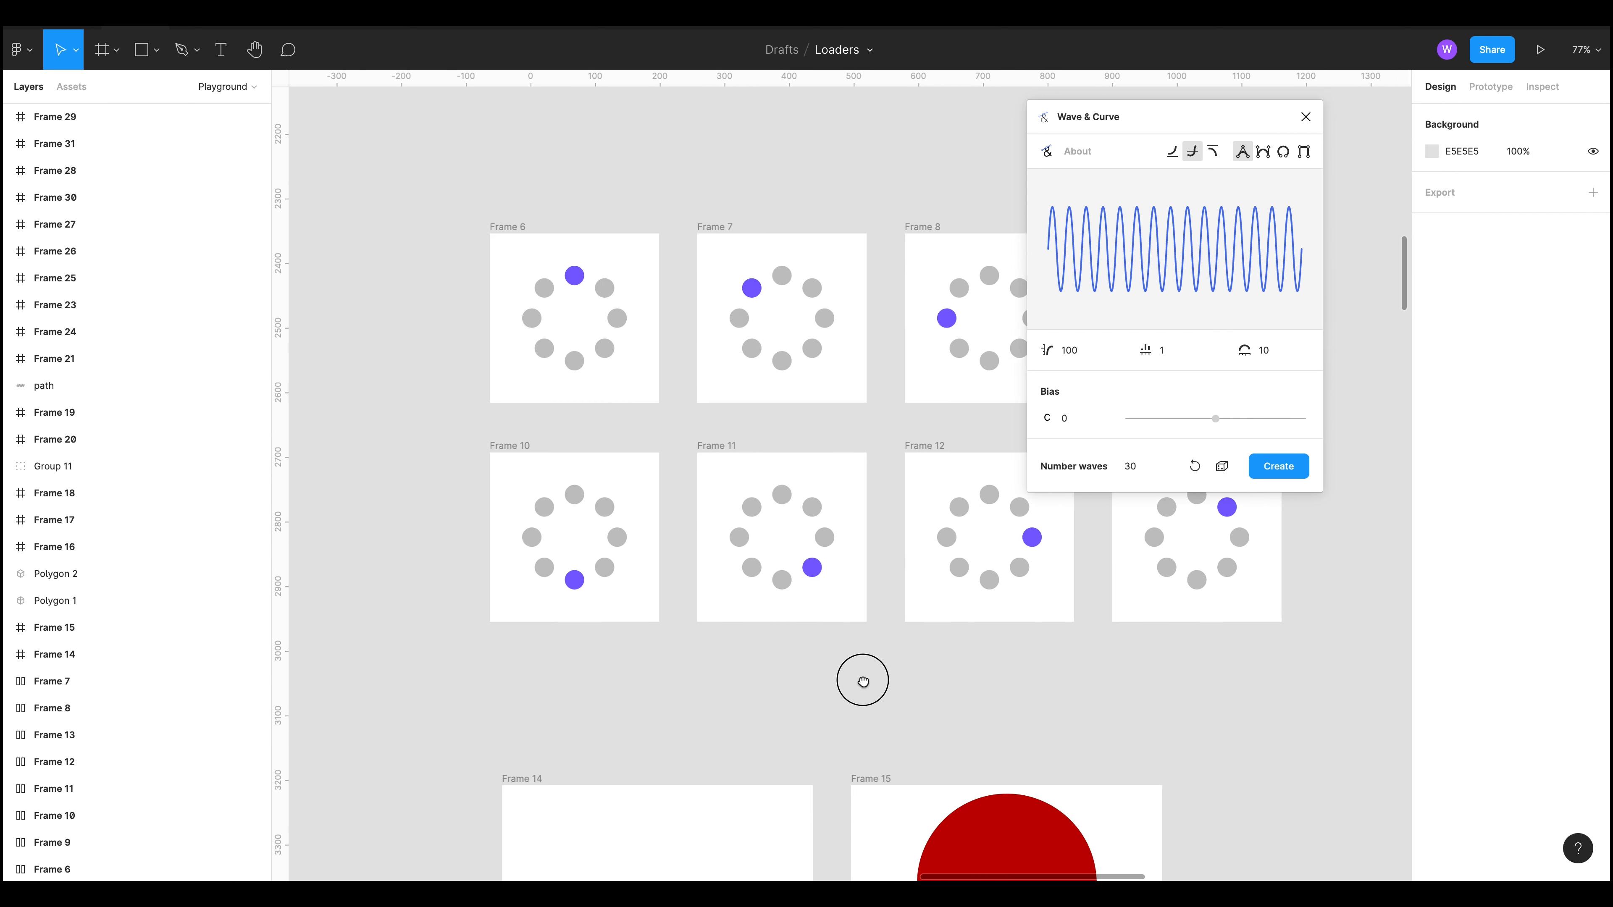
left_click(1306, 116)
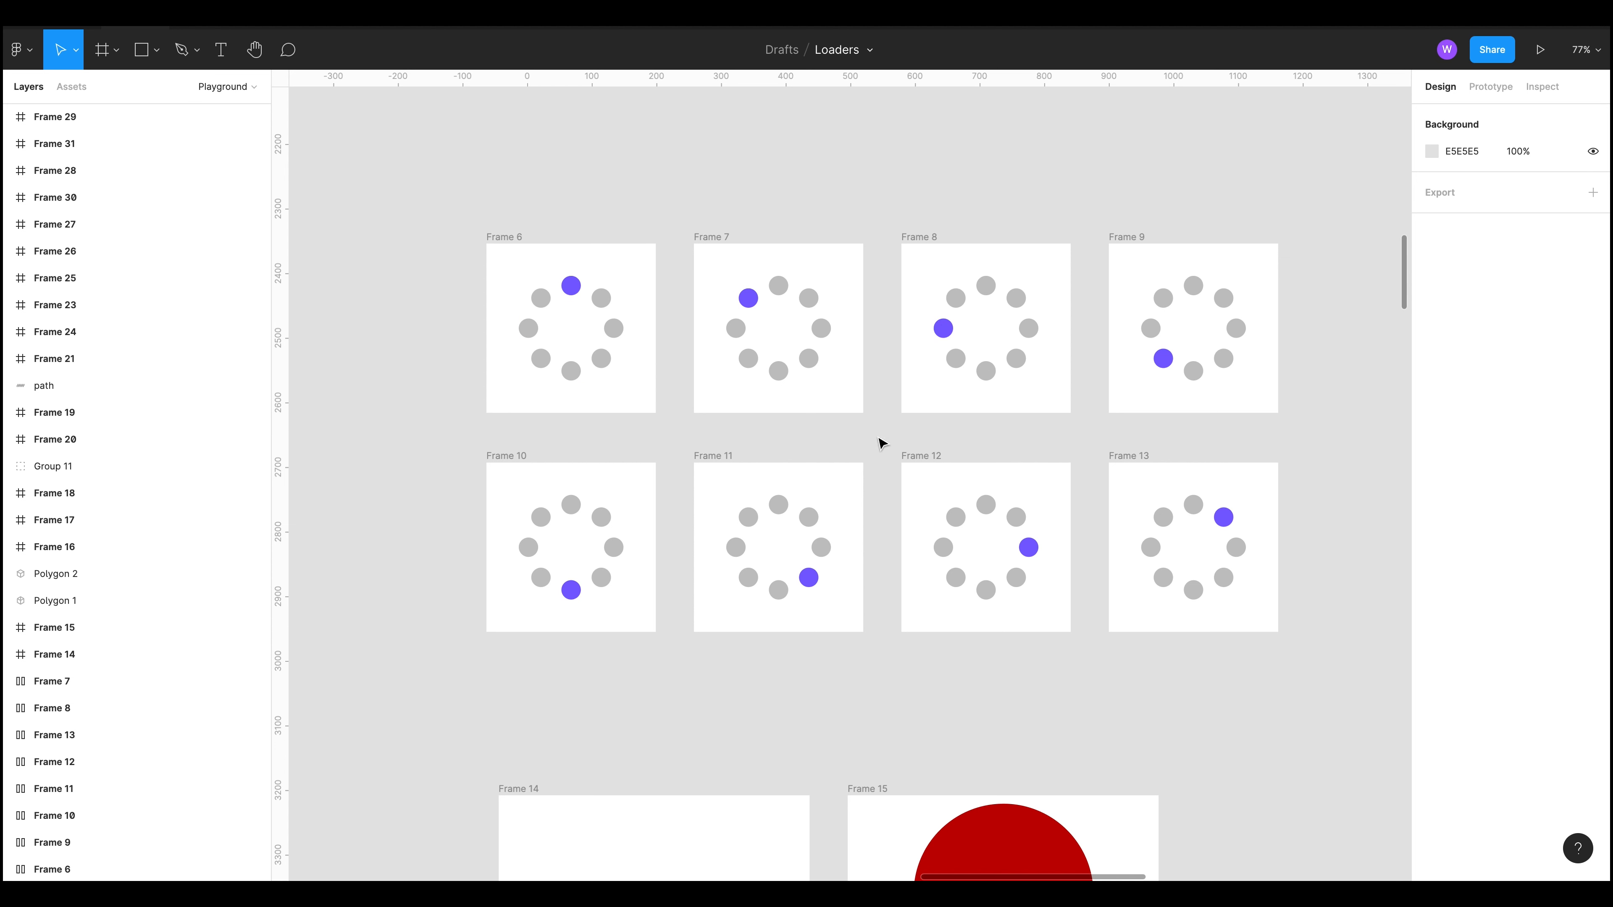
Step: Inspect the After Delay interaction linking Frame 6 to Frame 7 in prototype mode
left_click(532, 239)
left_click(625, 208)
key("shift+e")
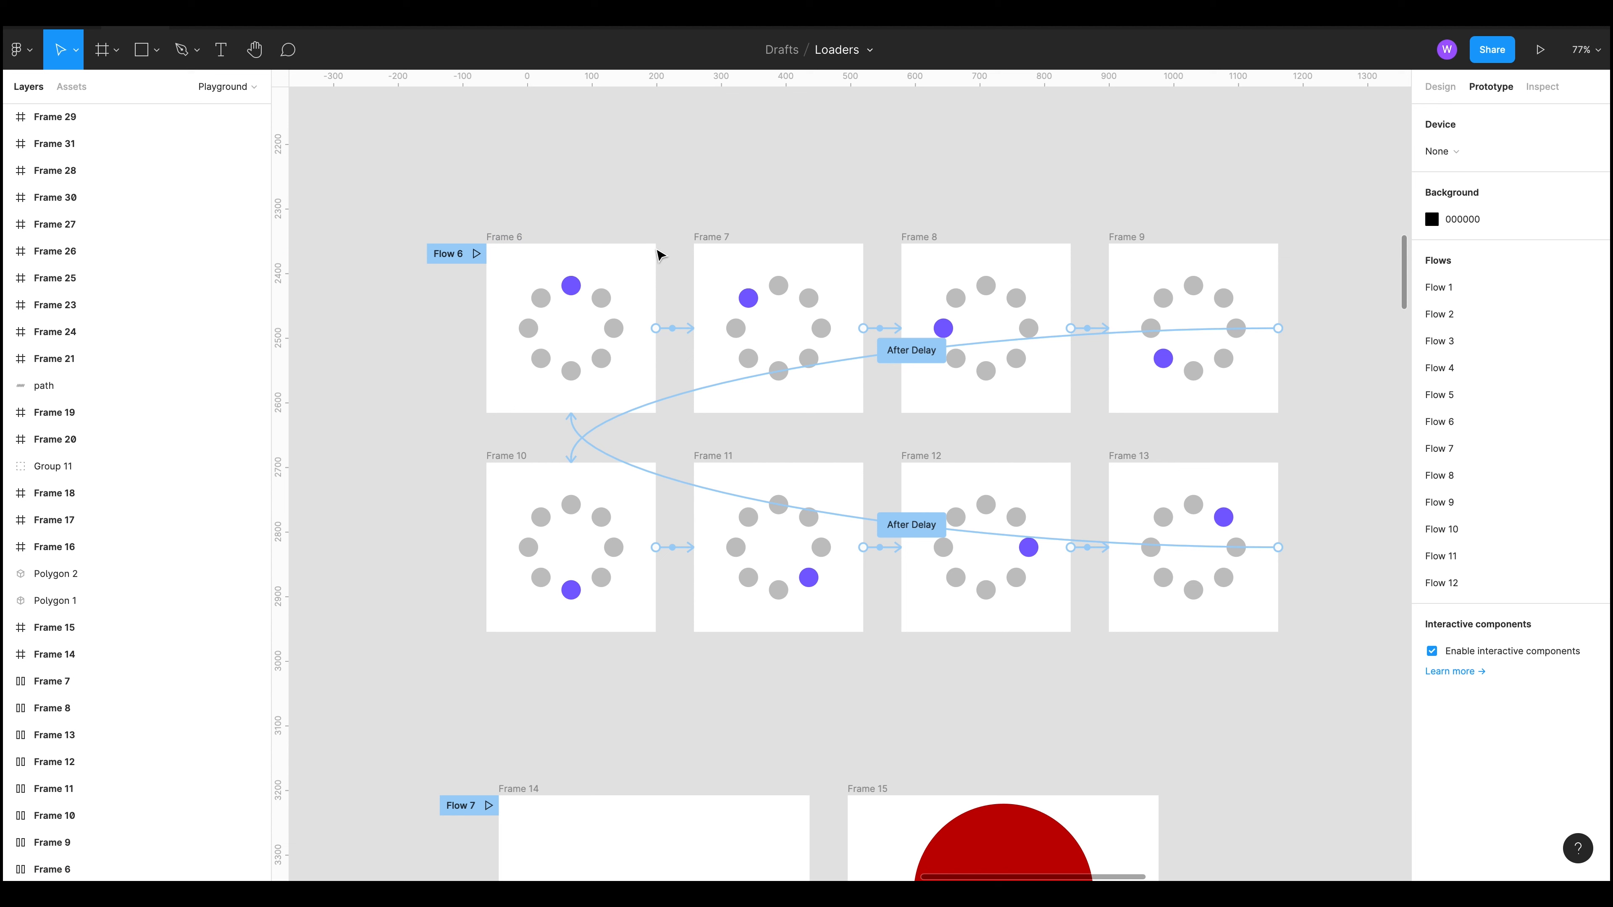
left_click(674, 327)
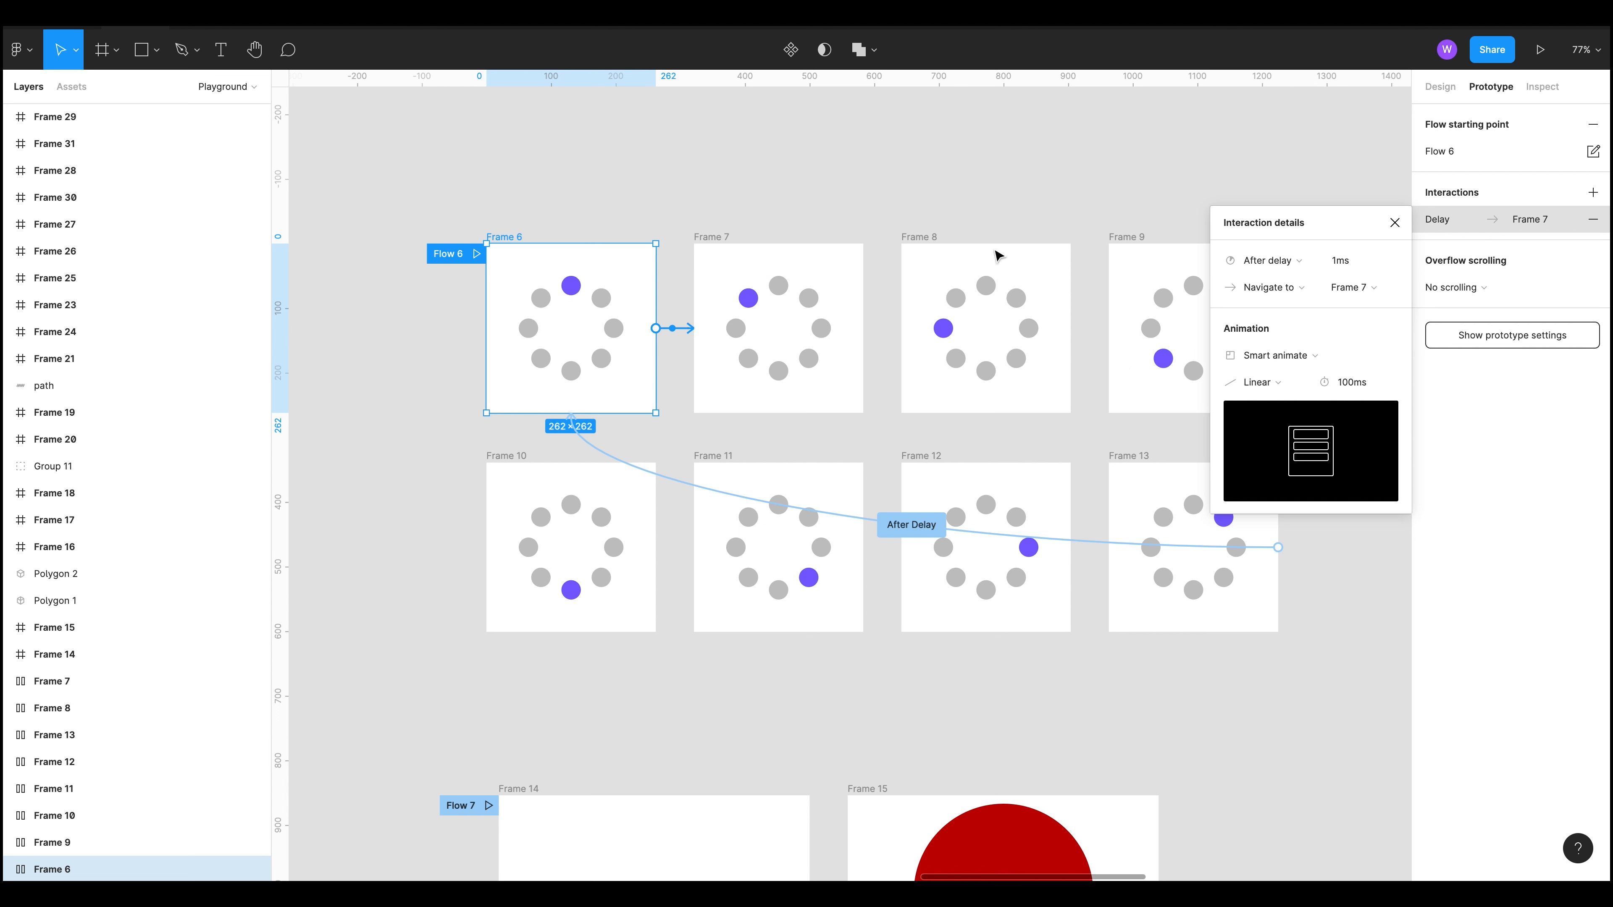
left_click(1272, 664)
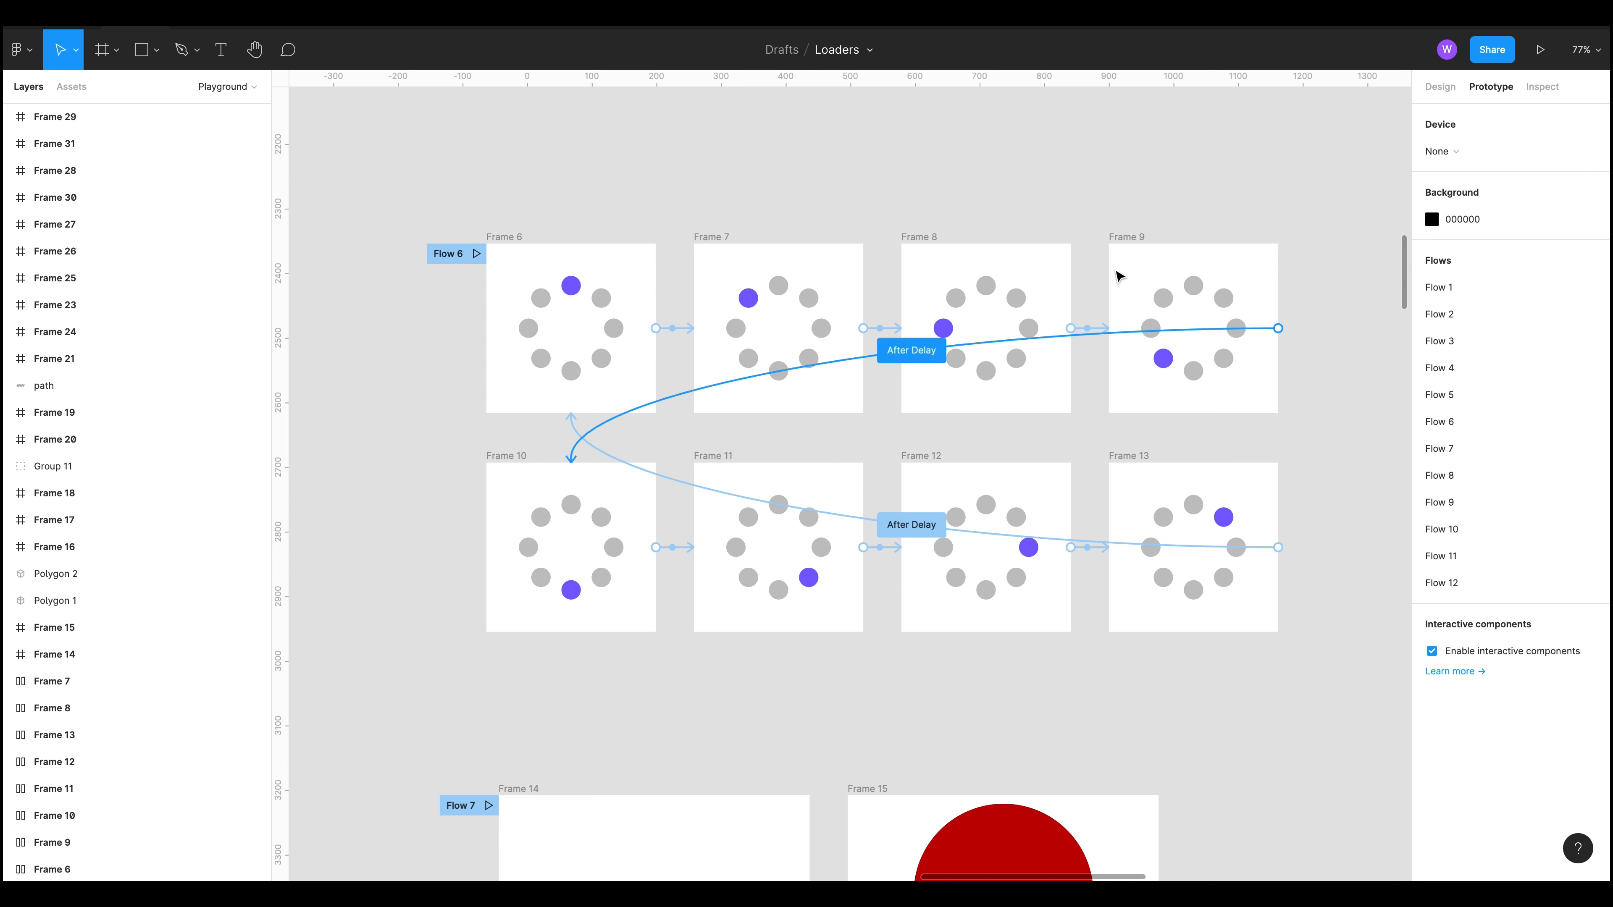
Step: Play the Flow 7 bouncing-ball prototype and return to the editor
scroll(1156, 209, "down", 5)
scroll(1033, 540, "down", 9)
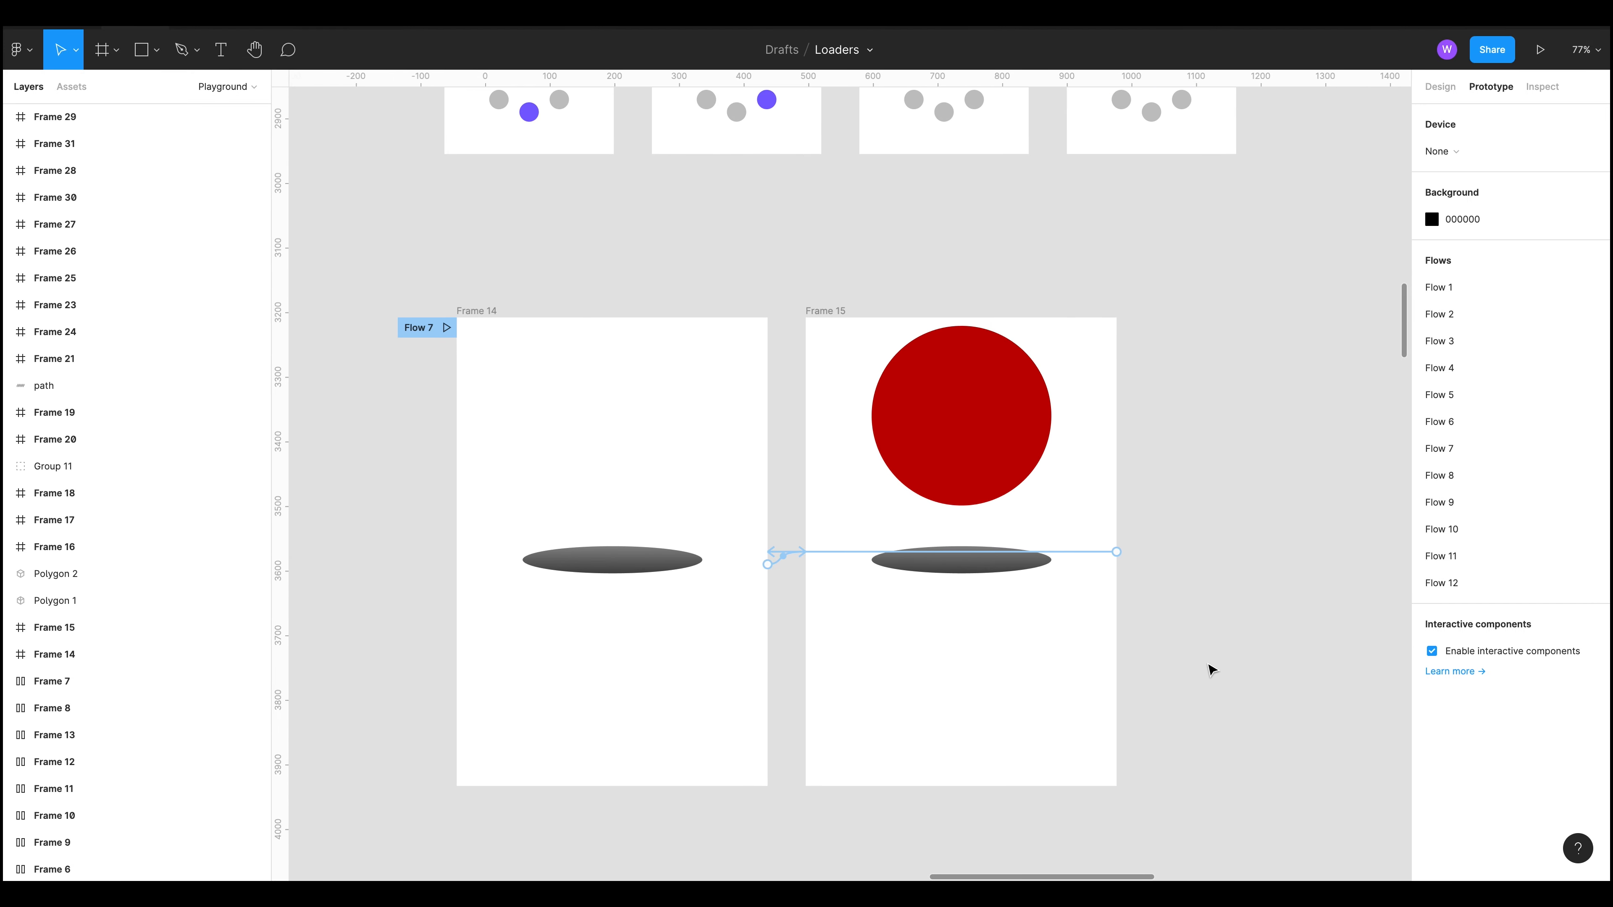
scroll(1209, 667, "down", 1)
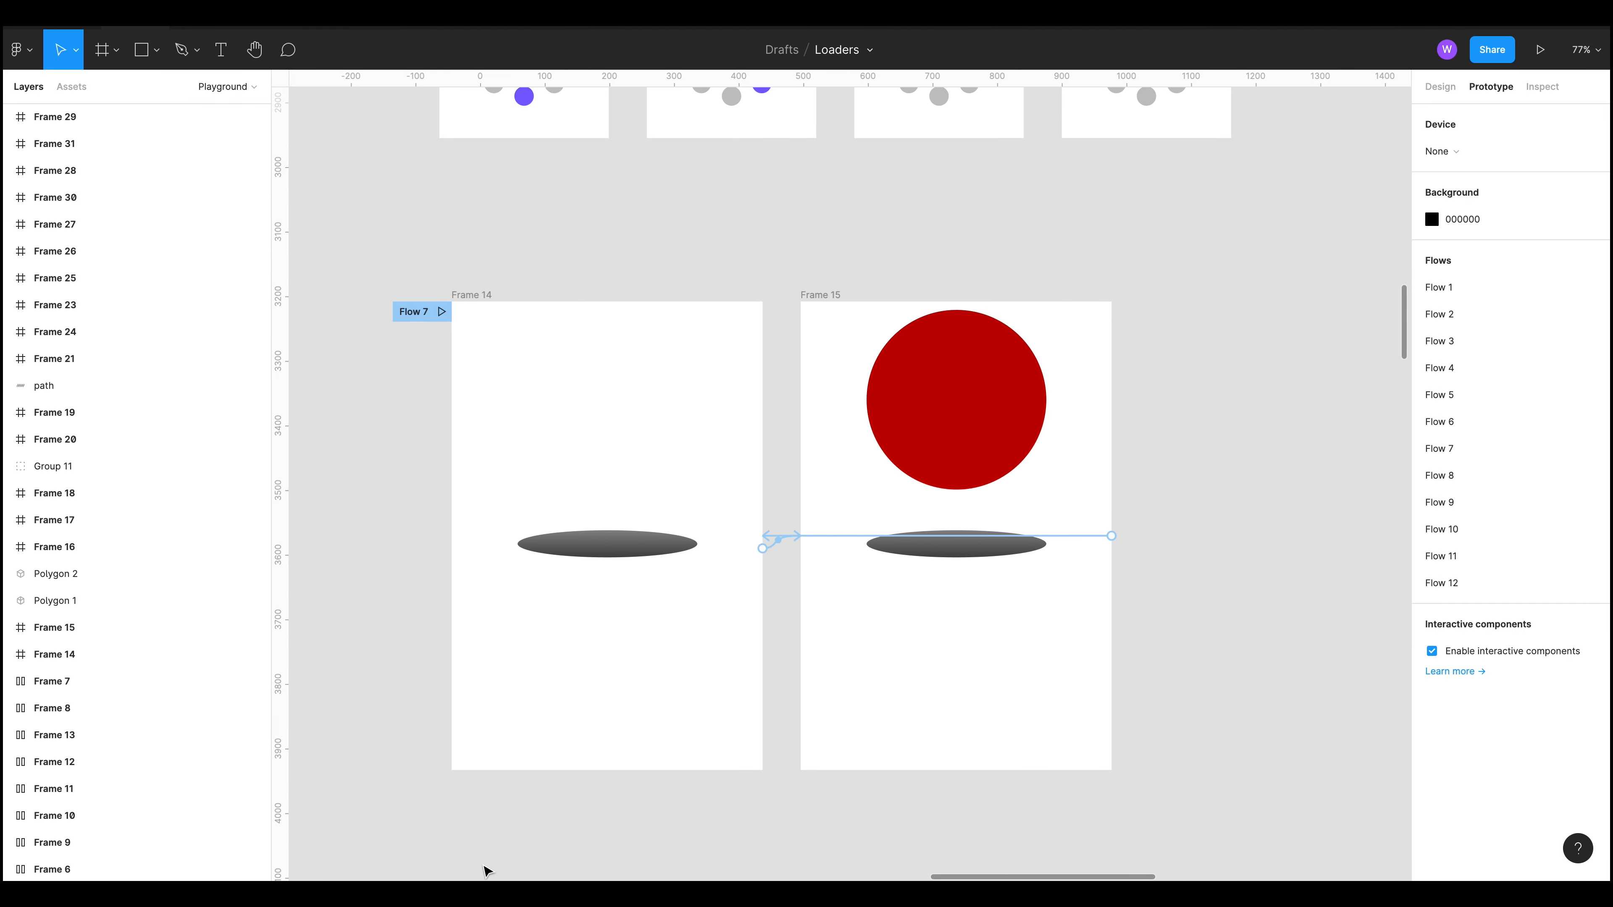
left_click(442, 311)
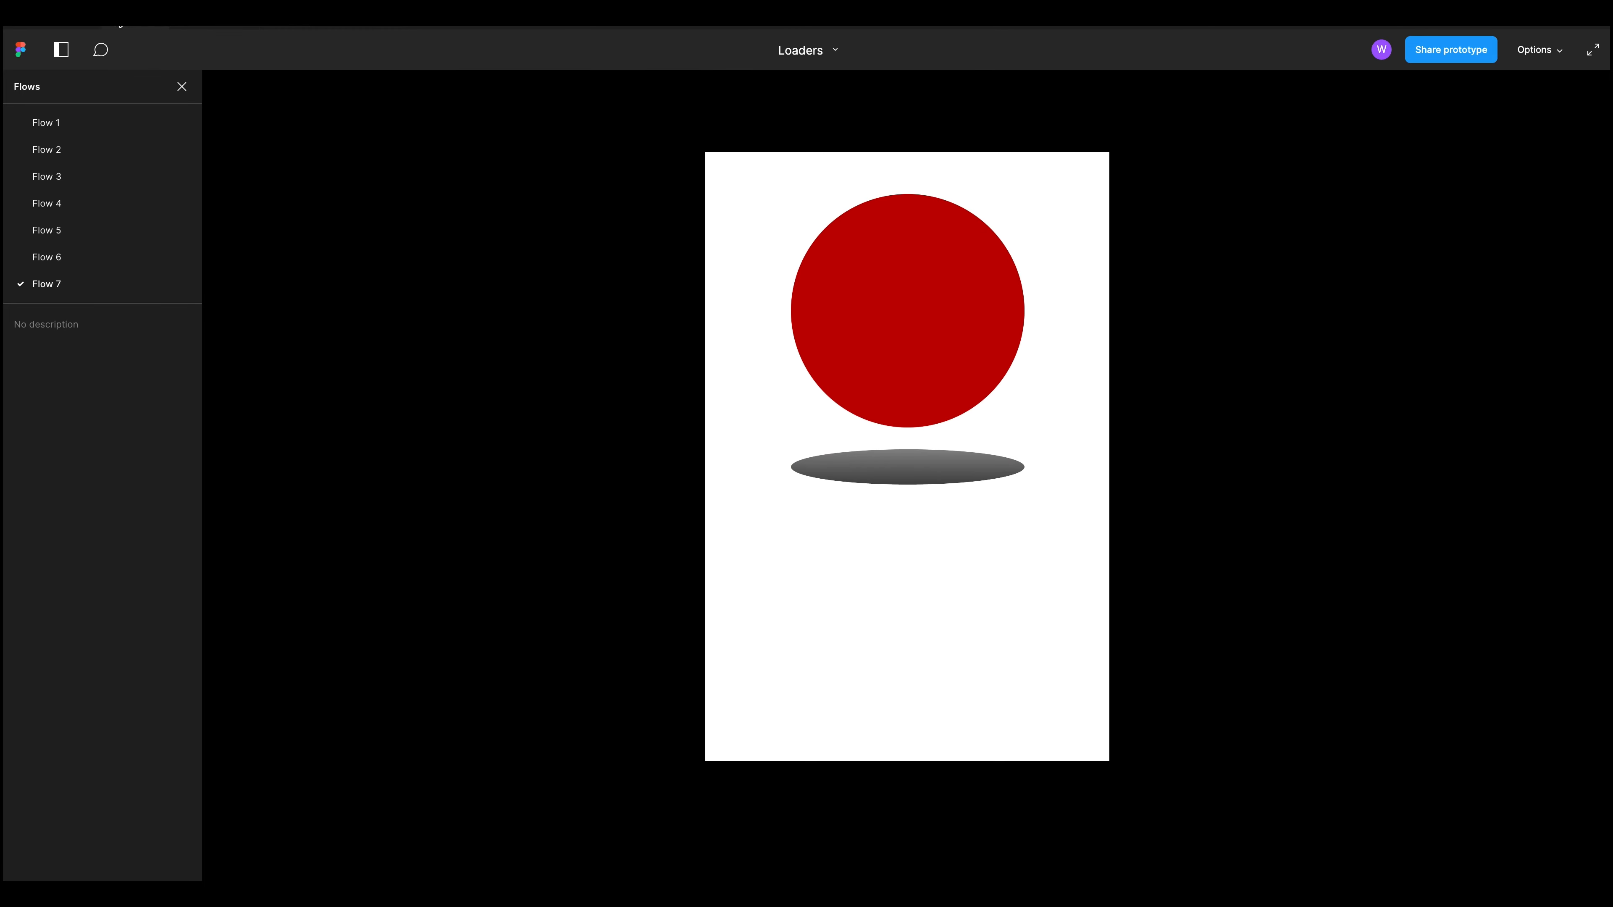
left_click(119, 27)
left_click(412, 581)
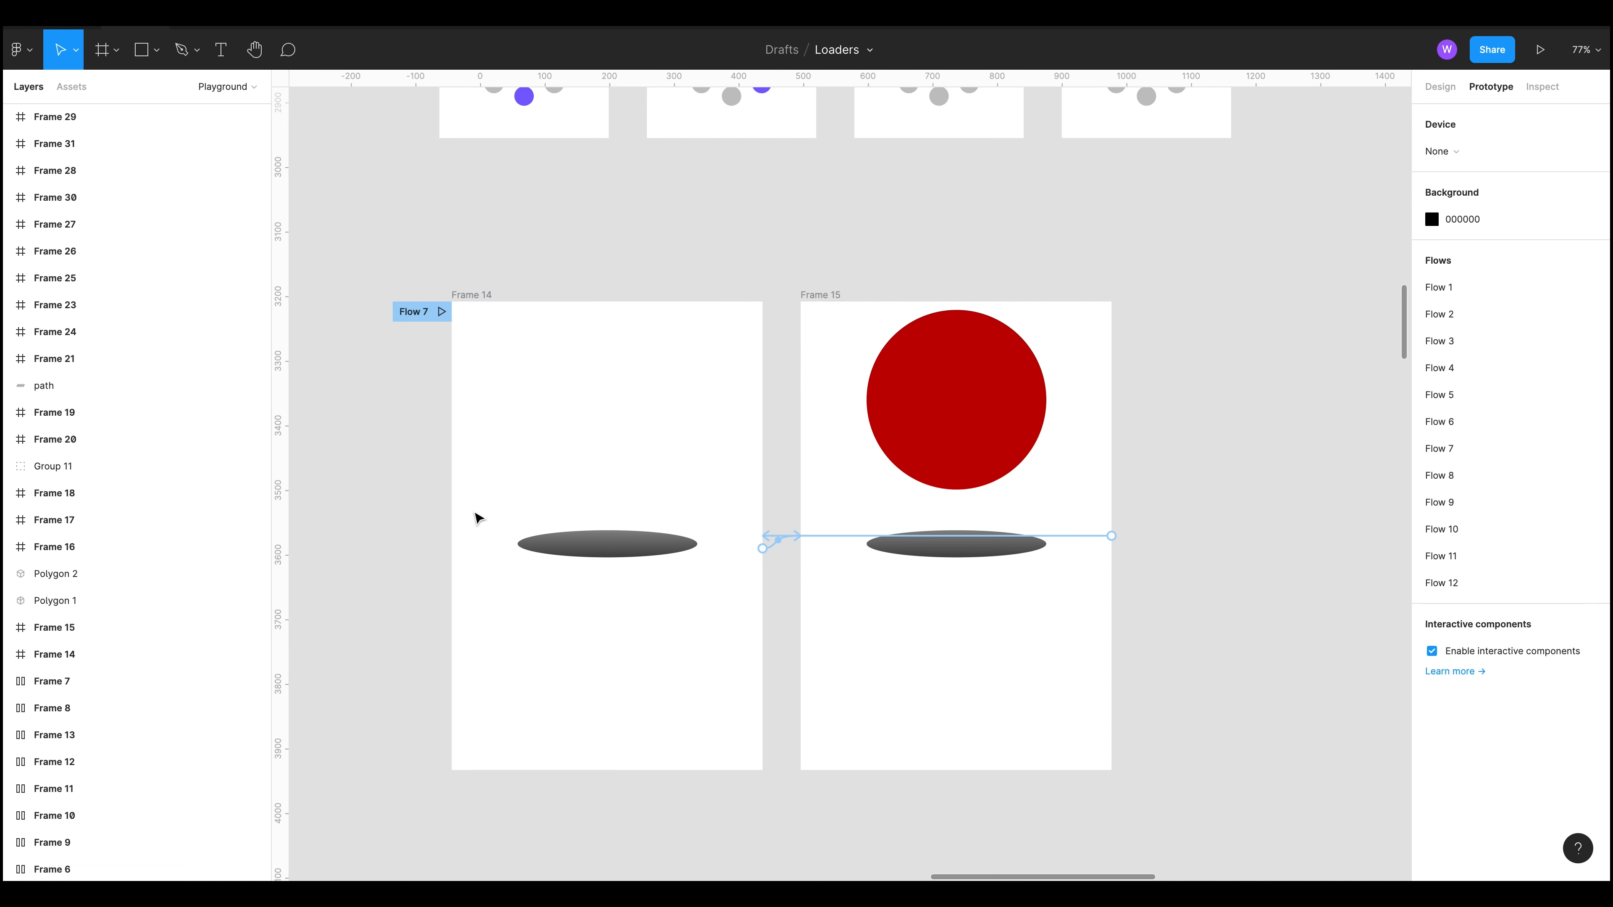
scroll(471, 414, "left", 3)
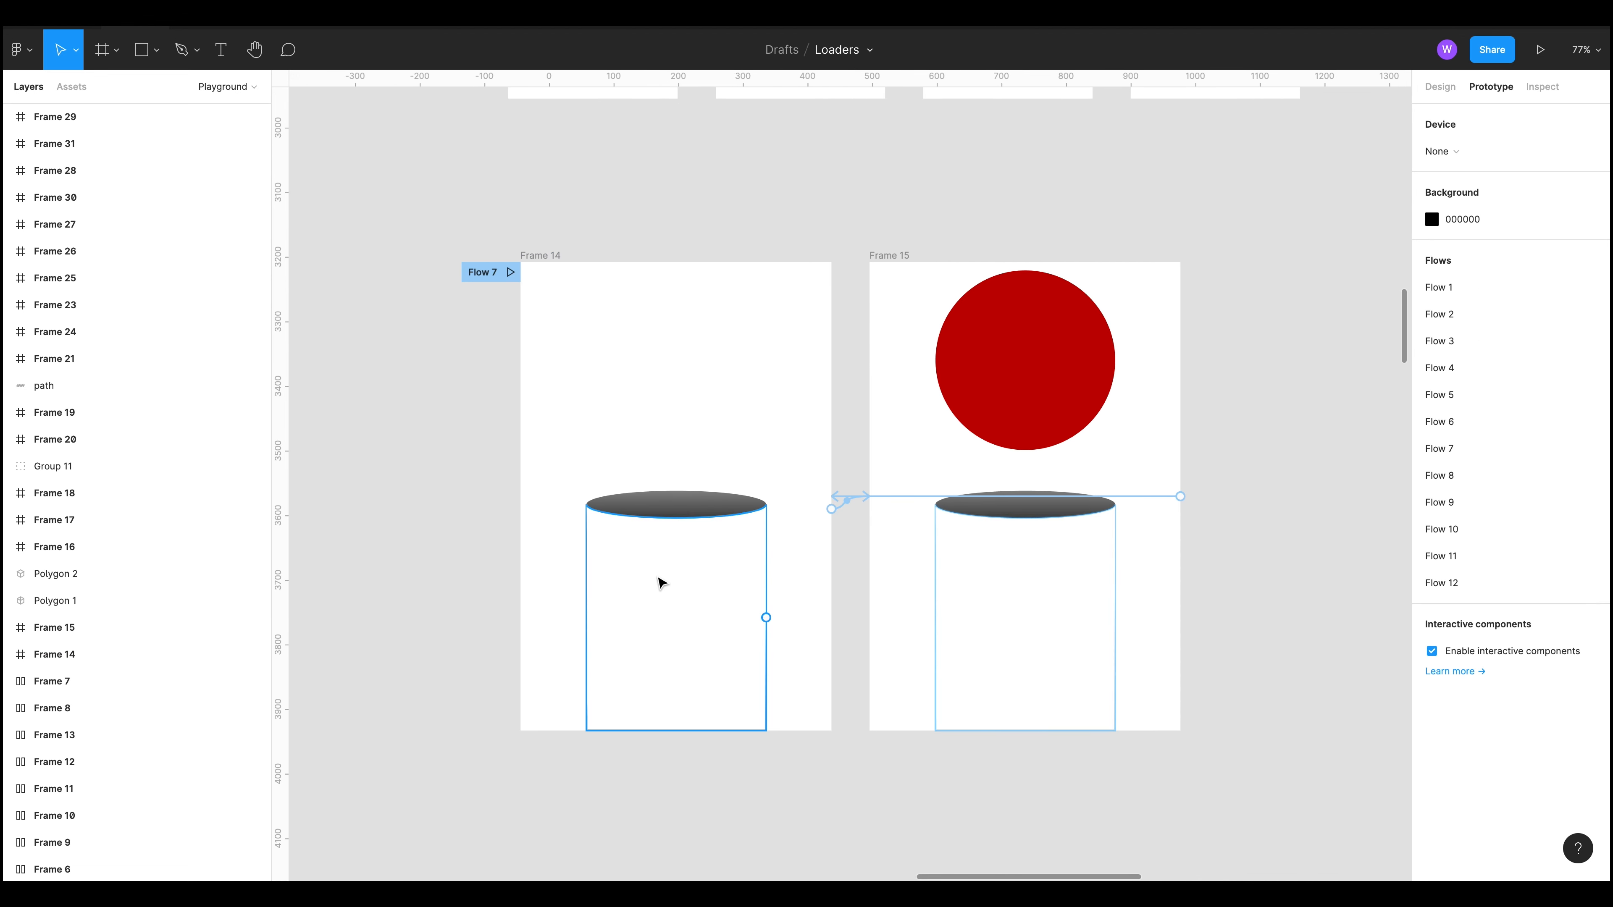
left_click(1014, 614)
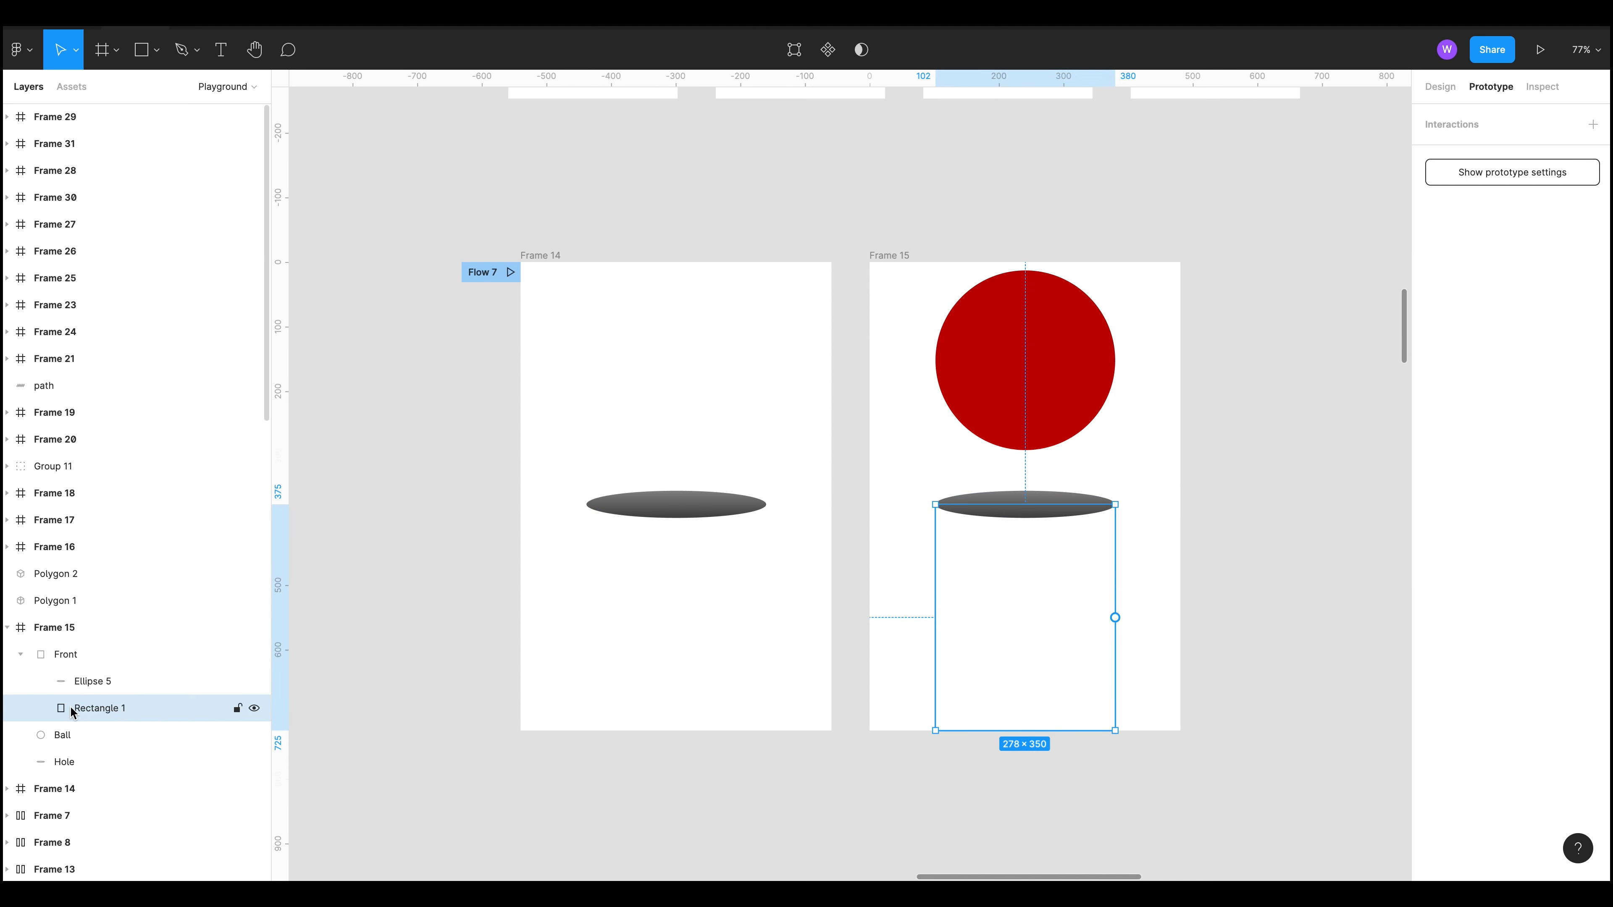
left_click(1093, 499)
left_click(1069, 605)
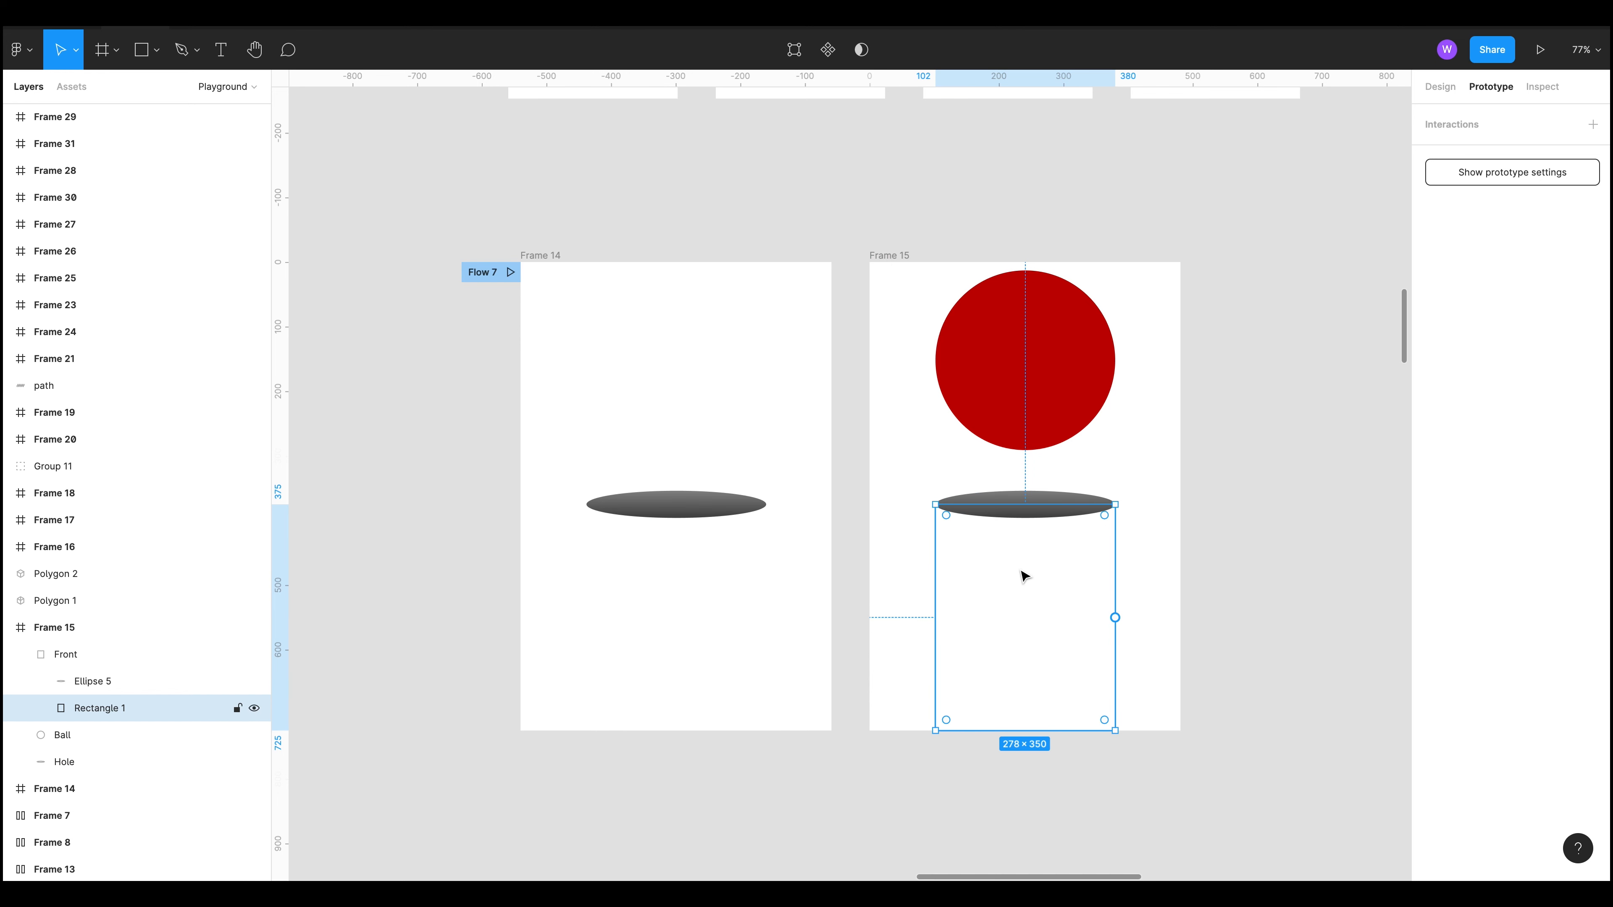
left_click_drag(1013, 595, 1308, 514, "alt")
left_click_drag(1196, 774, 539, 717)
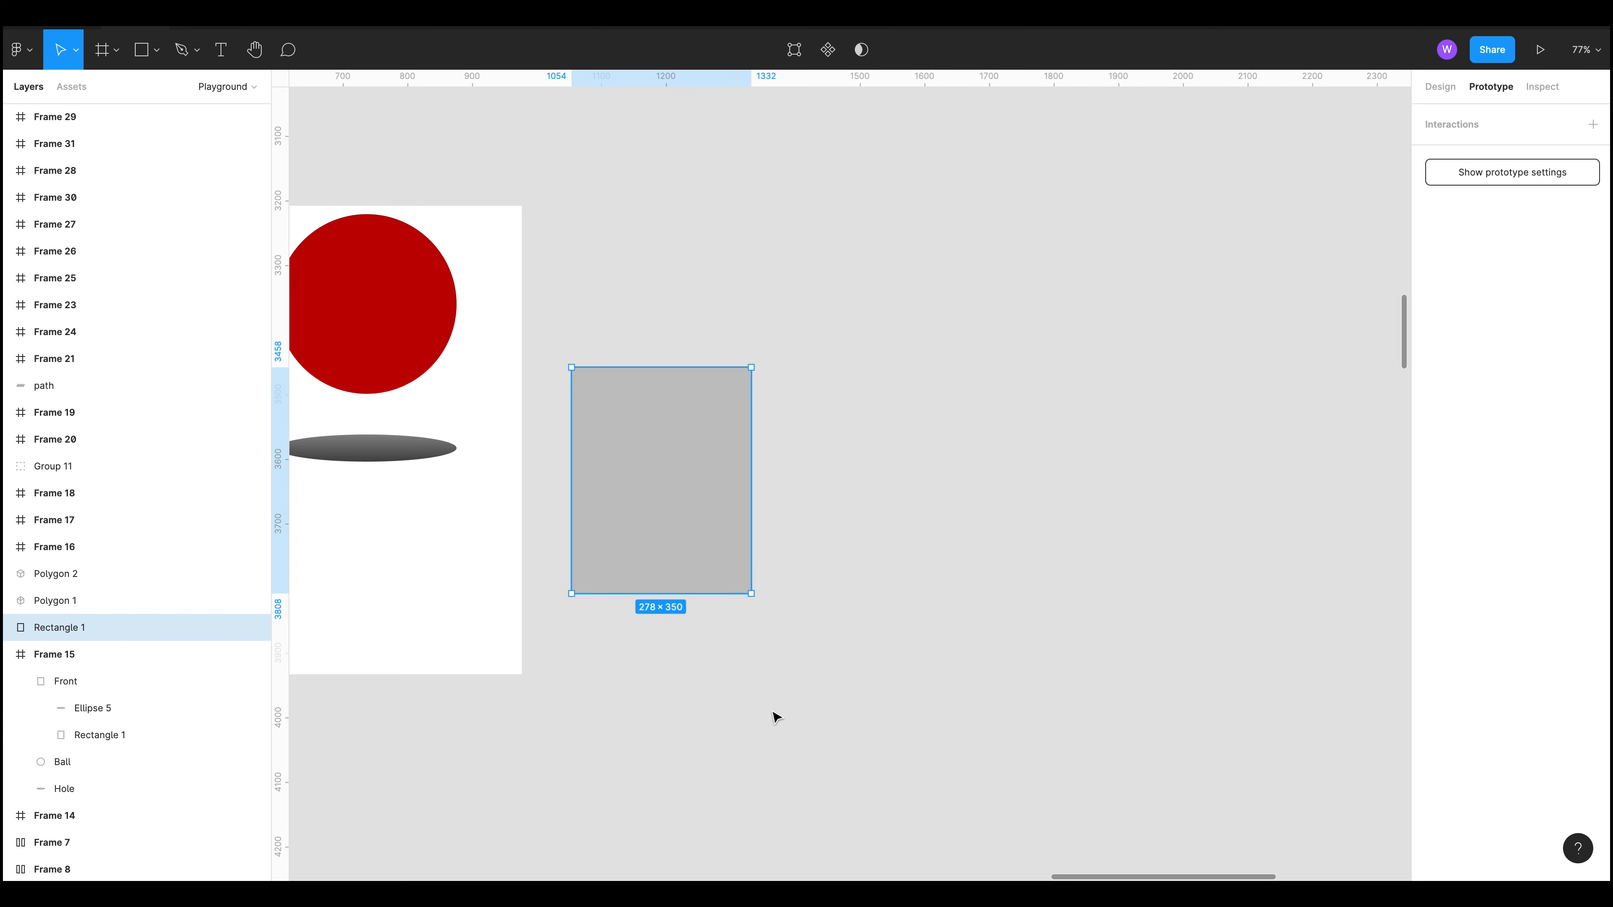
left_click(771, 717)
left_click_drag(687, 706, 898, 694)
key("super+z")
key("super+z")
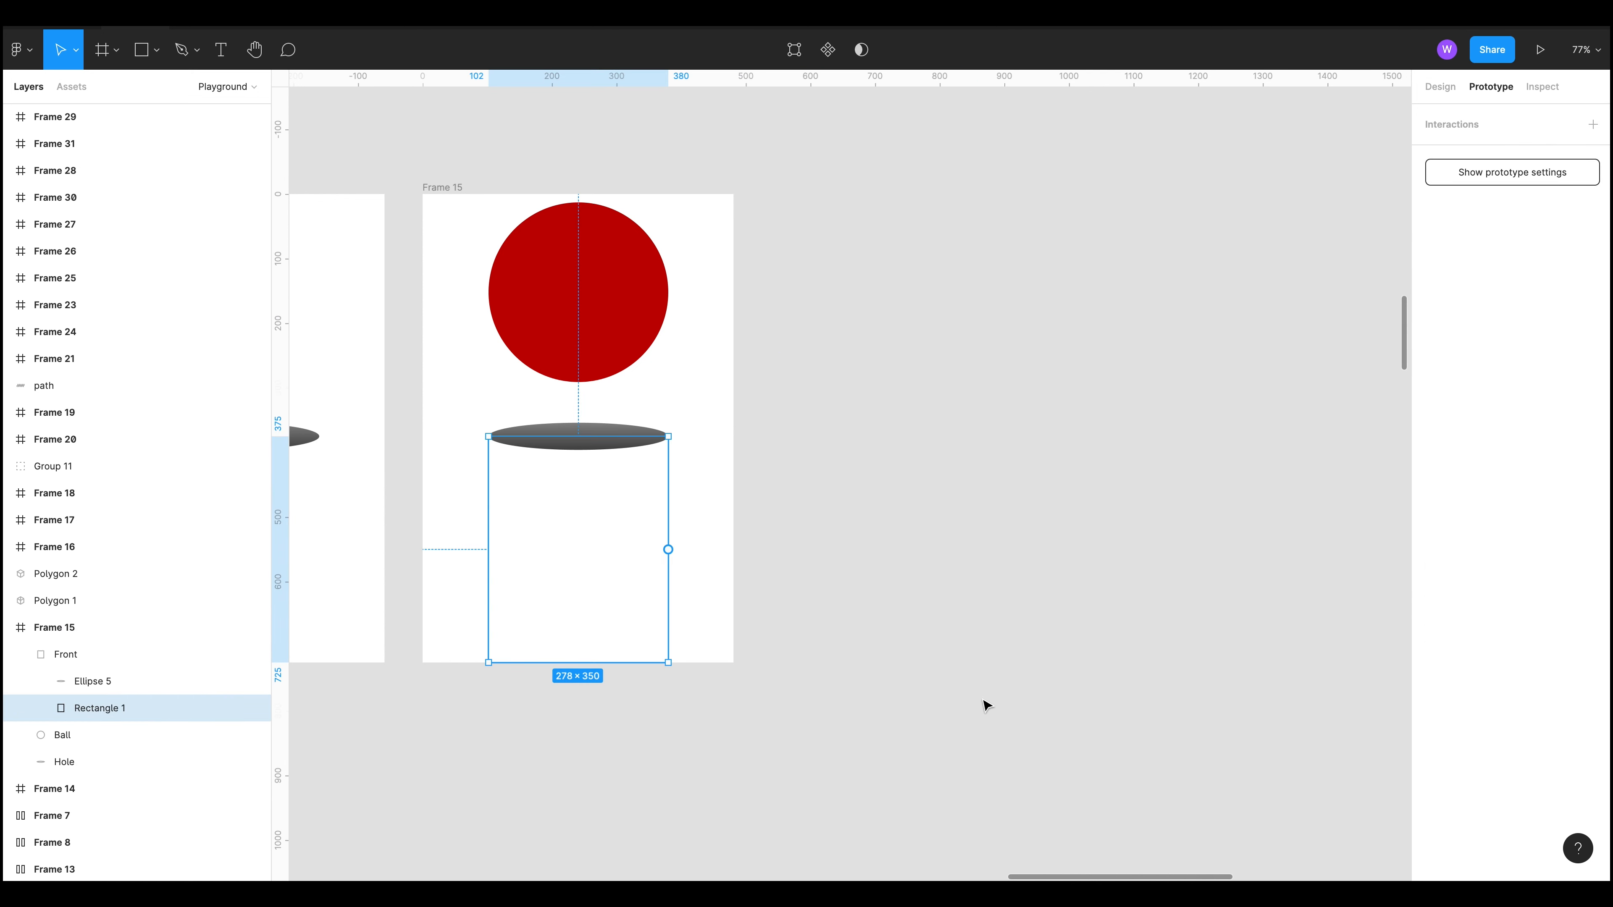
Step: Duplicate Frame 15's Front group and move the copy onto the canvas beside the frame
left_click(984, 703)
left_click(107, 631)
left_click(56, 661)
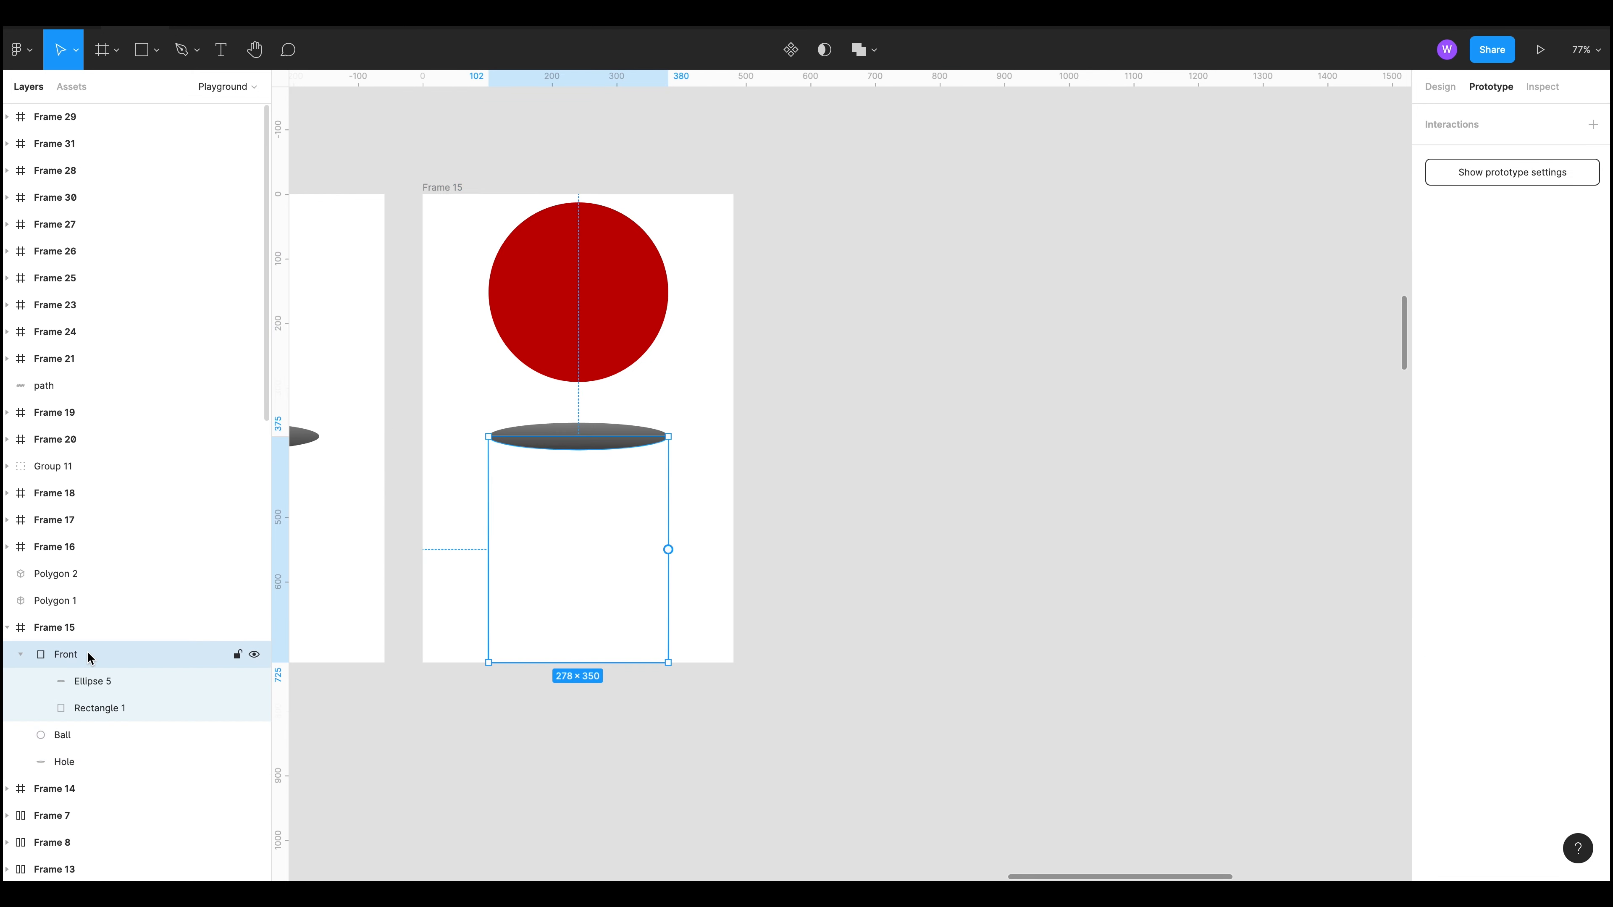
key("super+d")
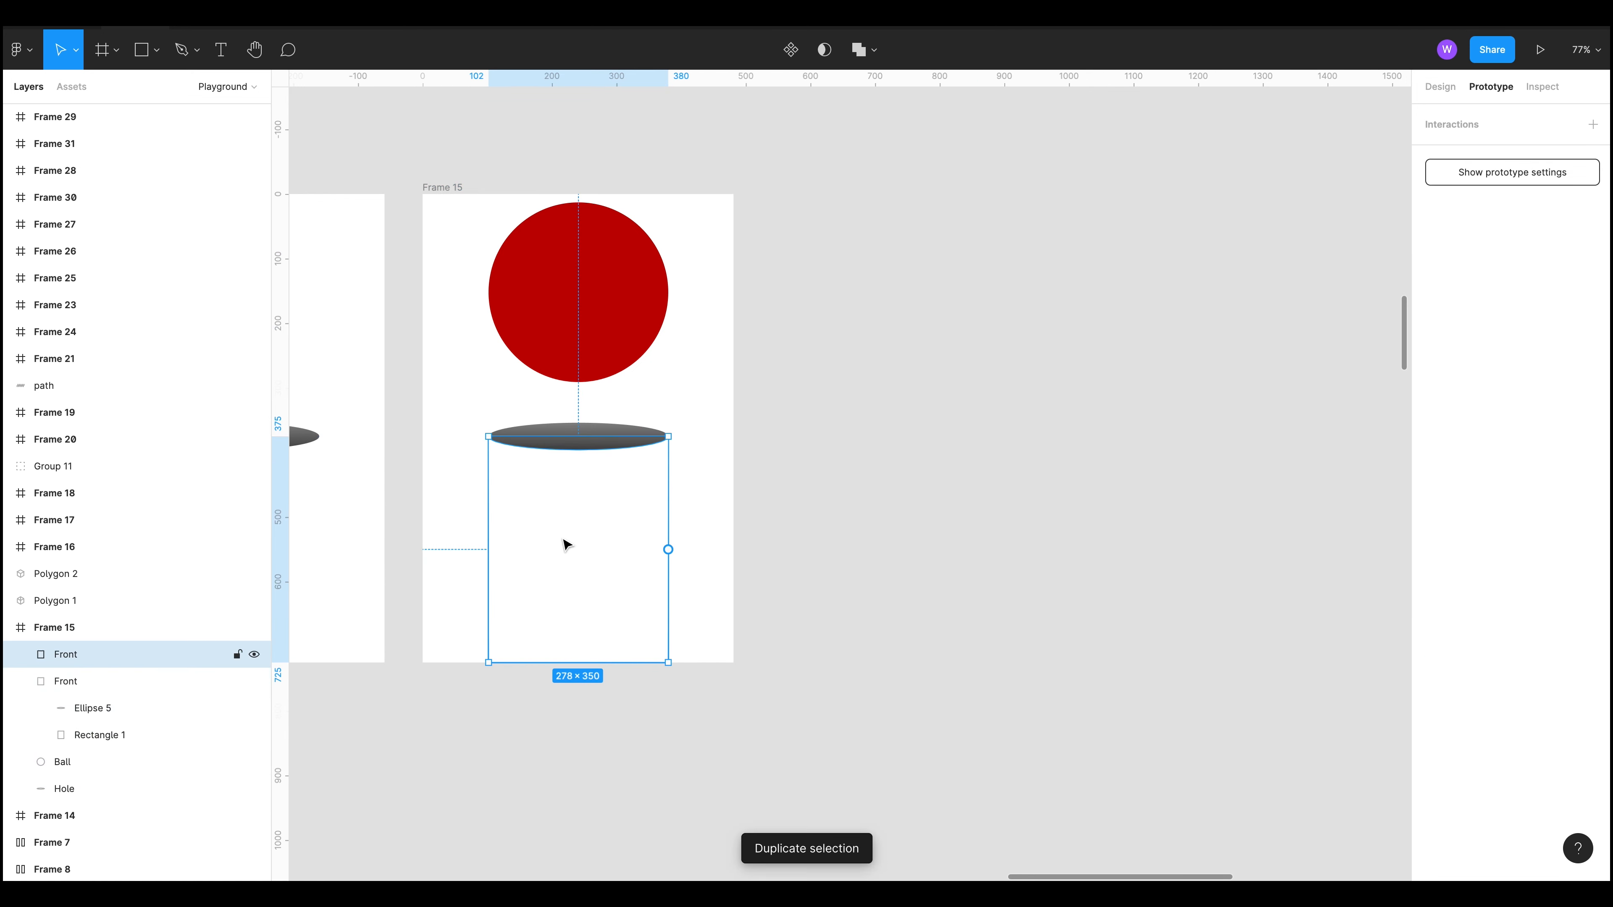
left_click_drag(566, 544, 924, 531)
left_click(1272, 533)
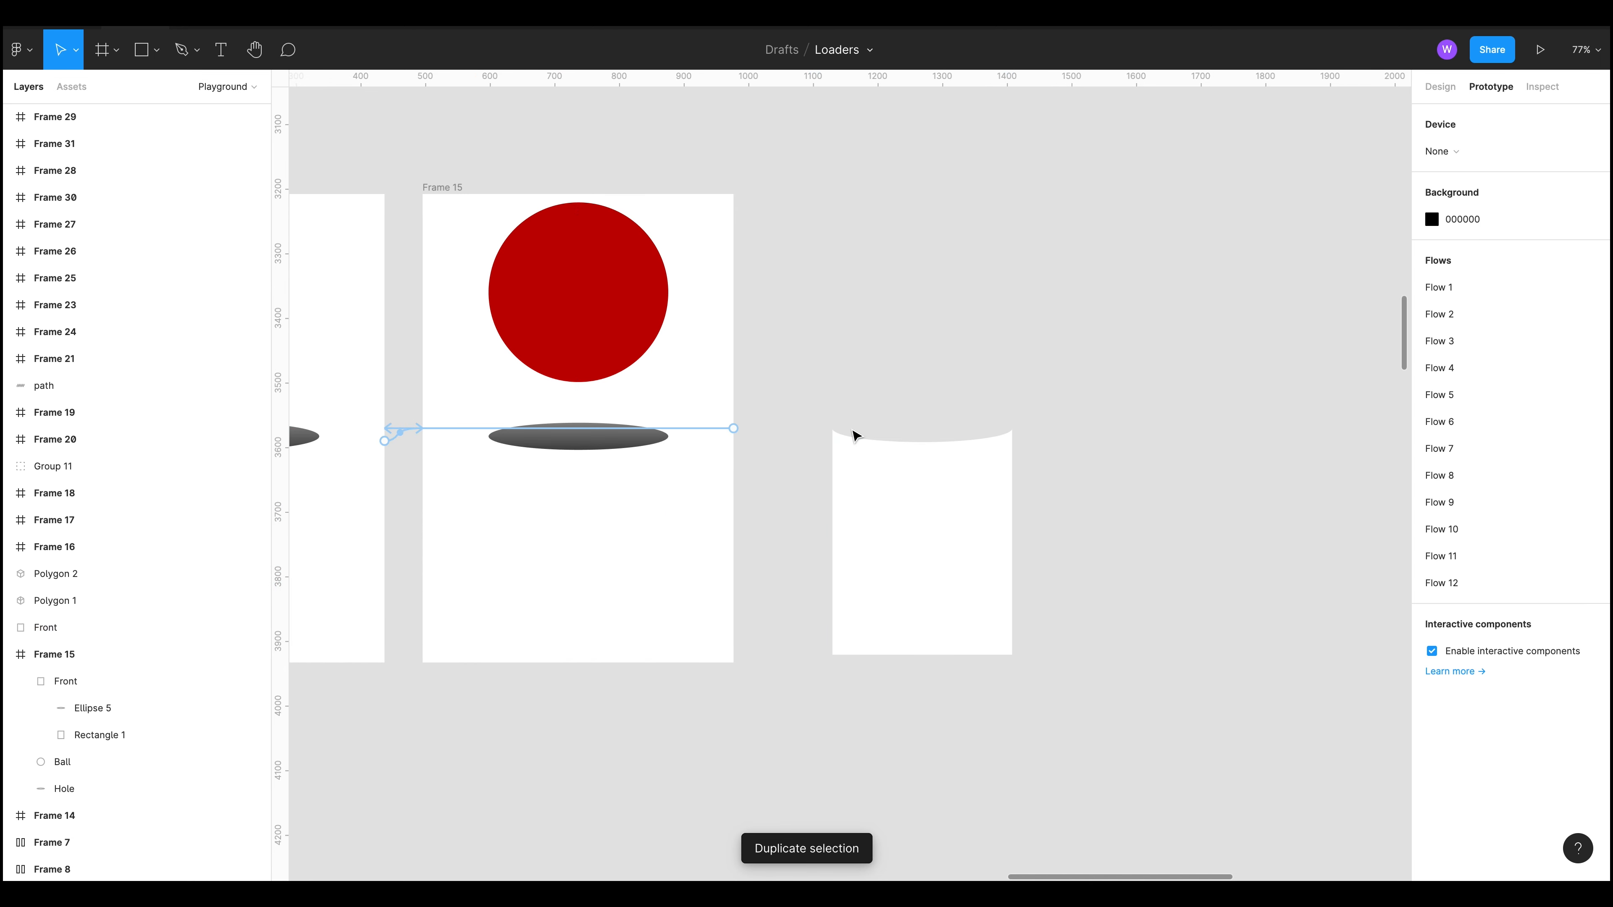
Step: Copy Frame 15's Hole ellipse onto the top edge of the duplicated Front shape
left_click_drag(733, 428, 1073, 367)
key("super+z")
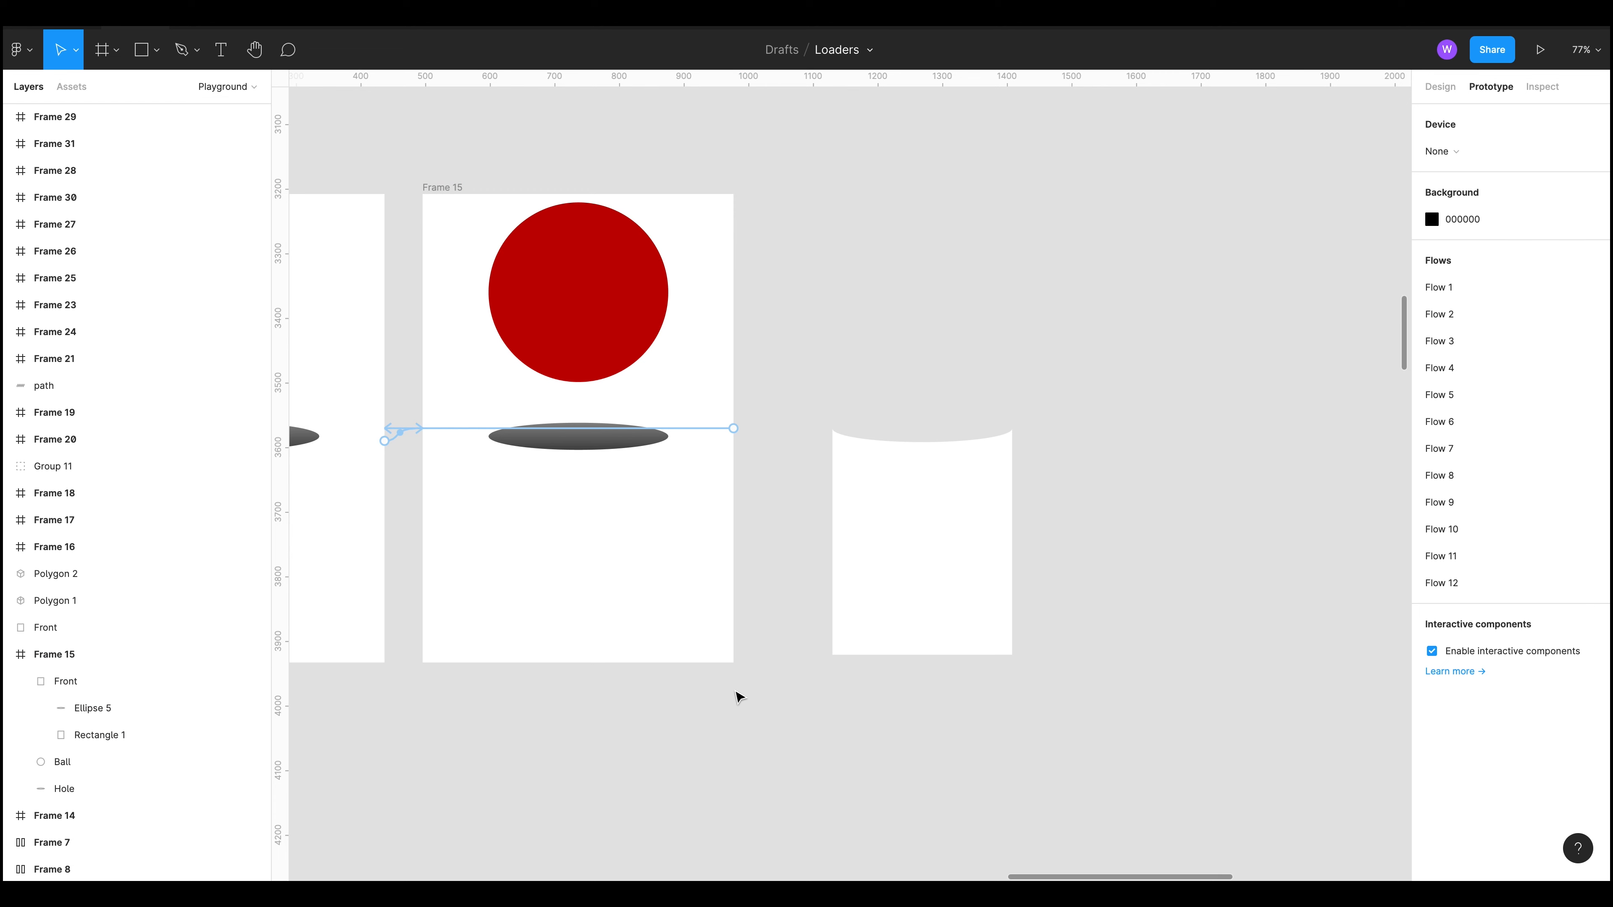
left_click(583, 436)
left_click_drag(583, 436, 971, 434)
left_click(1023, 408)
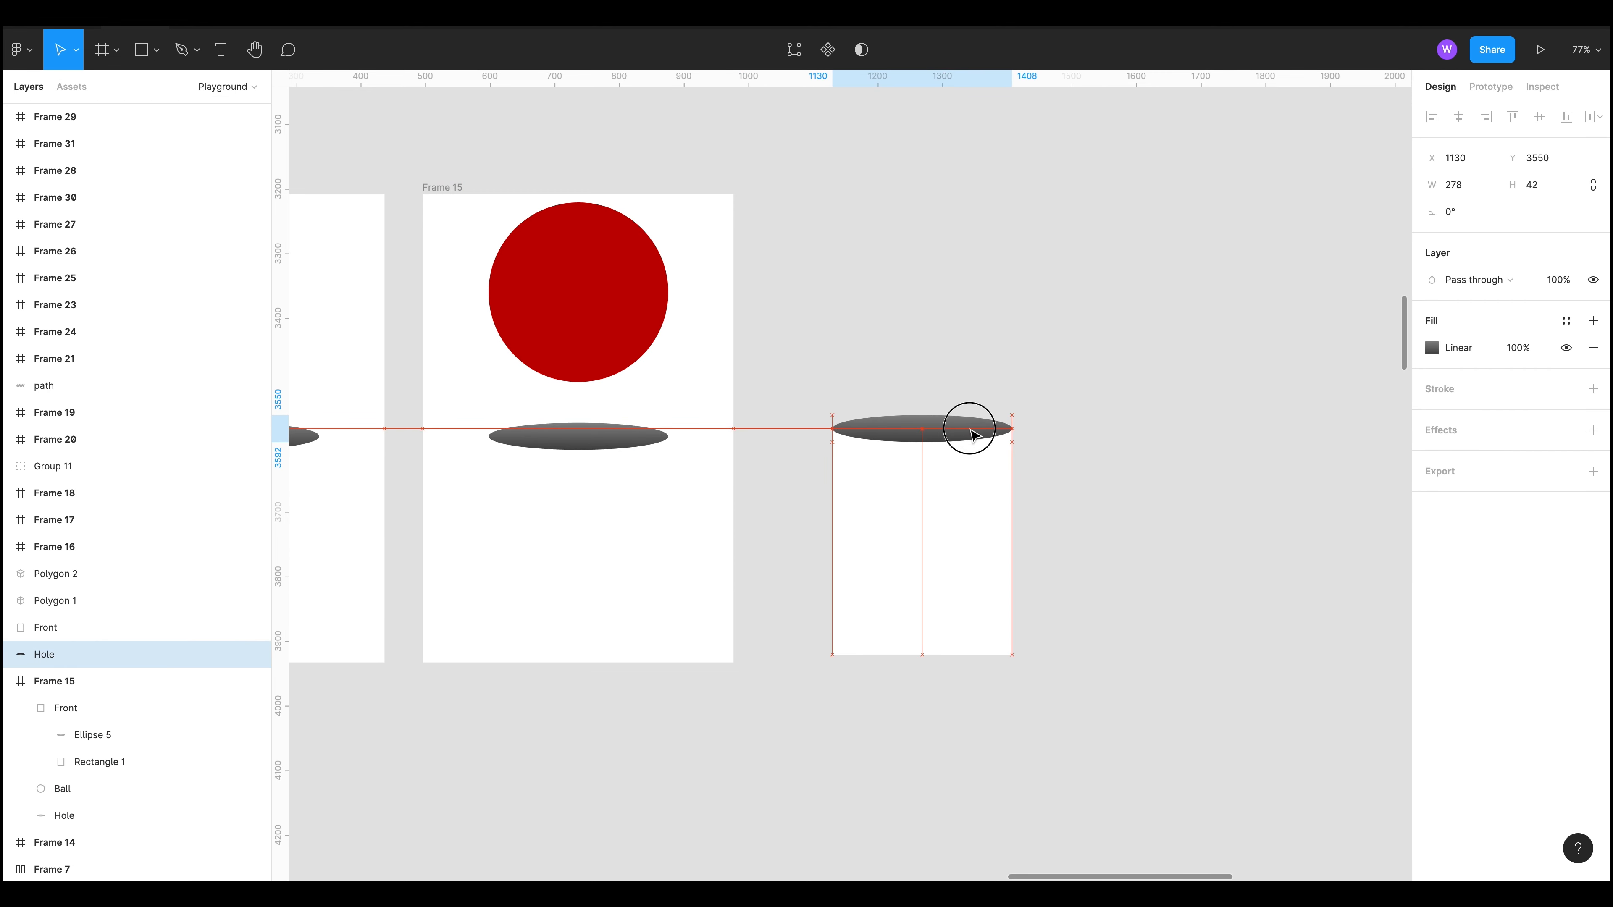
left_click(1189, 536)
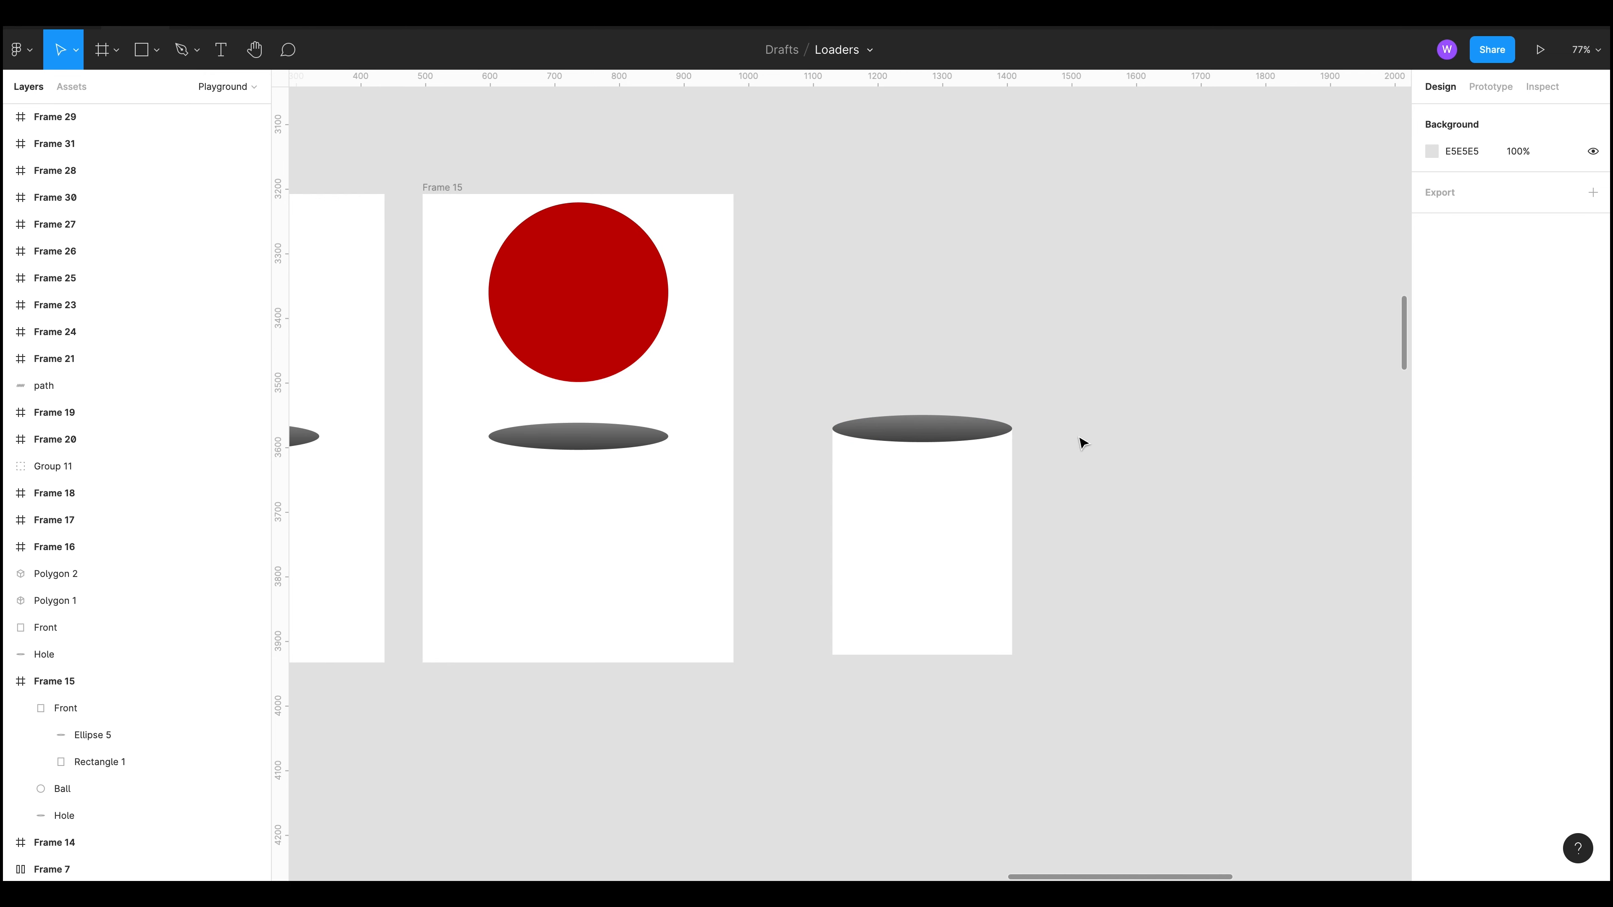
Step: Open the Hole copy's linear gradient fill to examine its colour stops
left_click(968, 421)
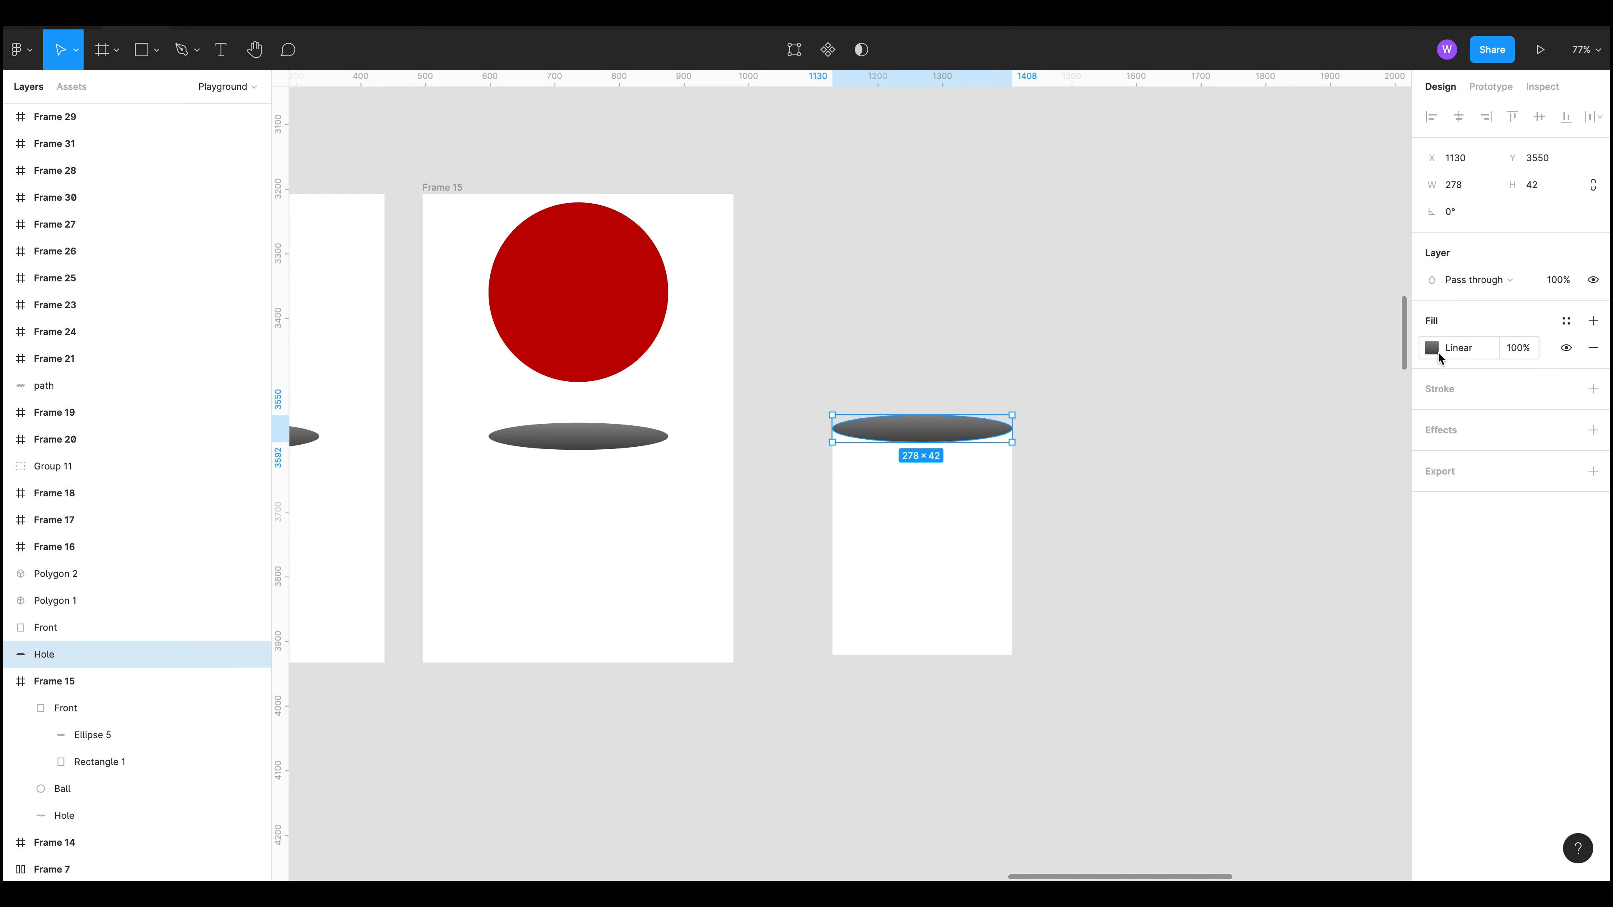
left_click(1436, 353)
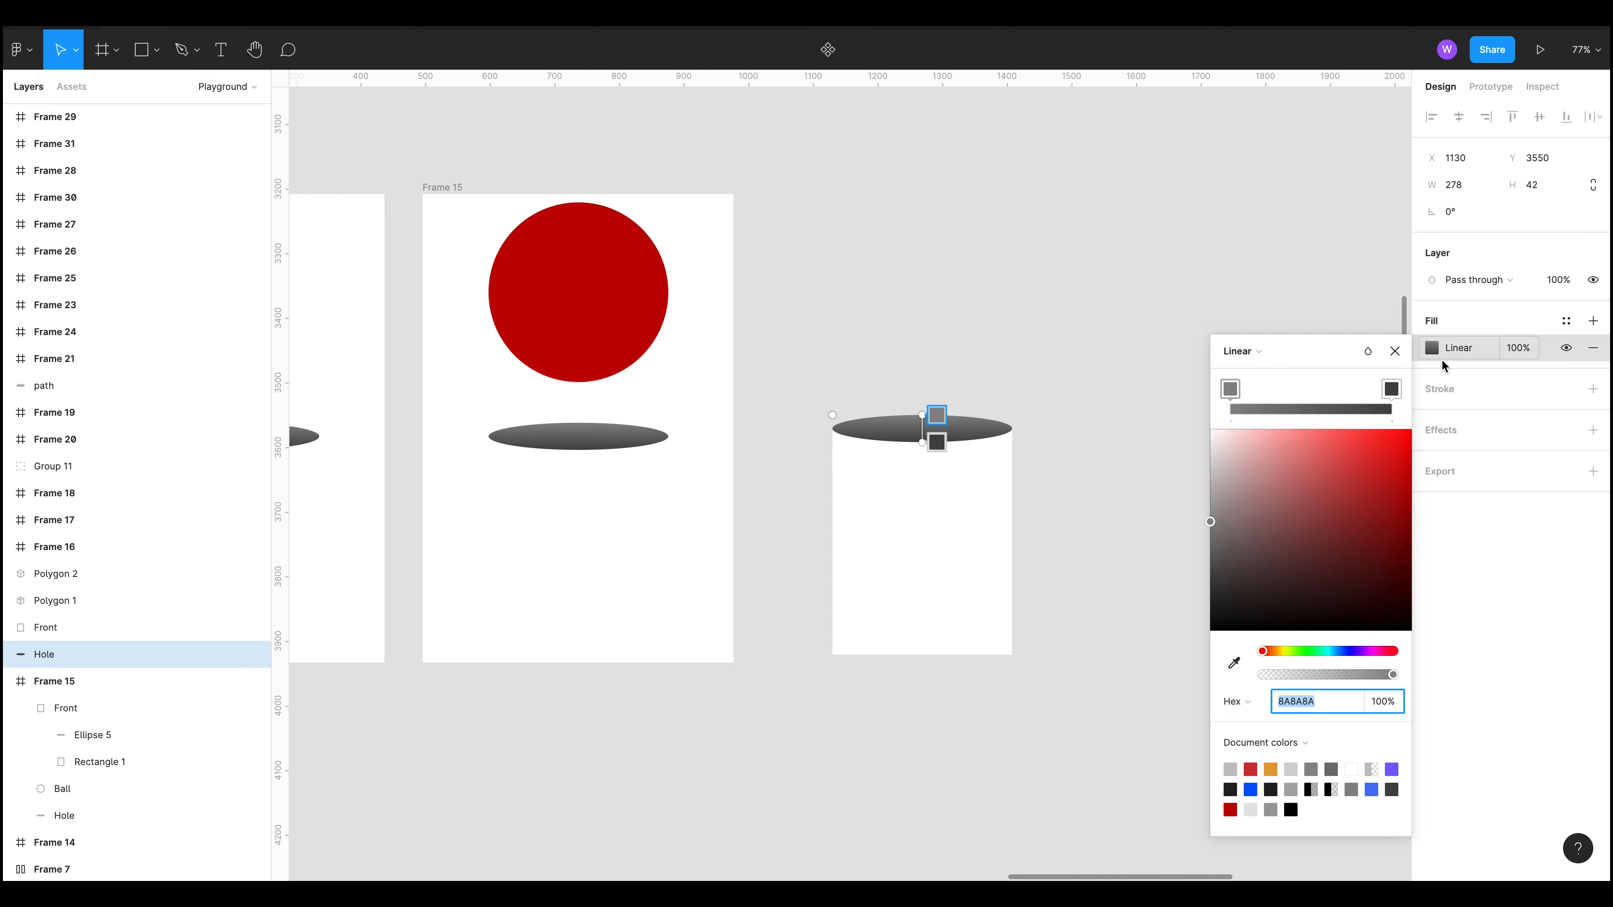
left_click(1157, 304)
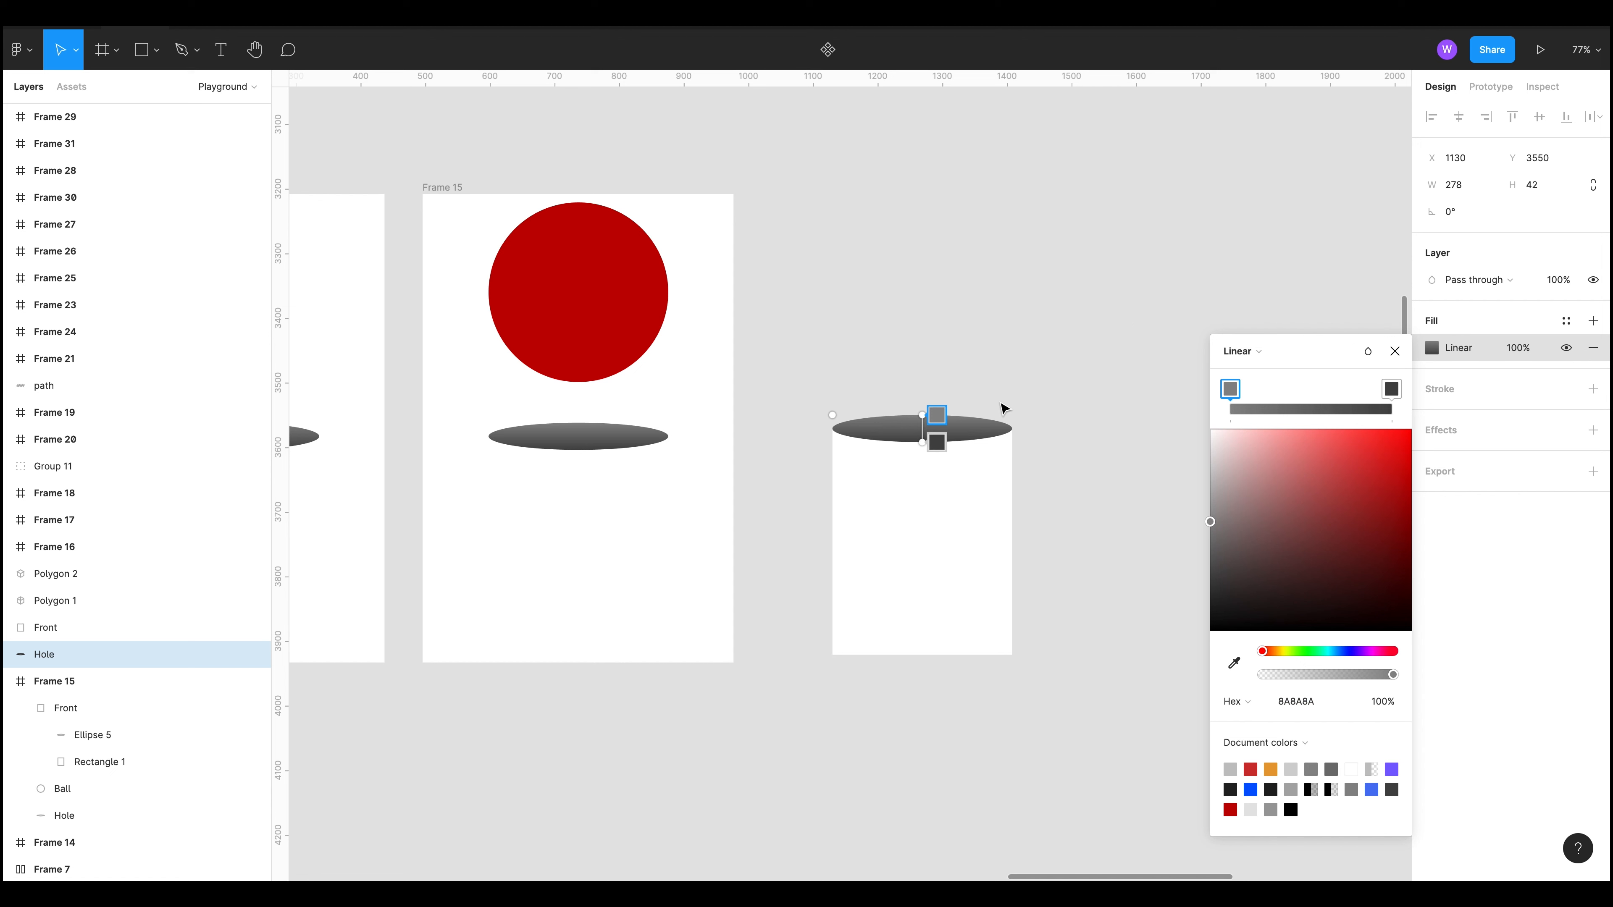
left_click(1395, 352)
left_click(1185, 332)
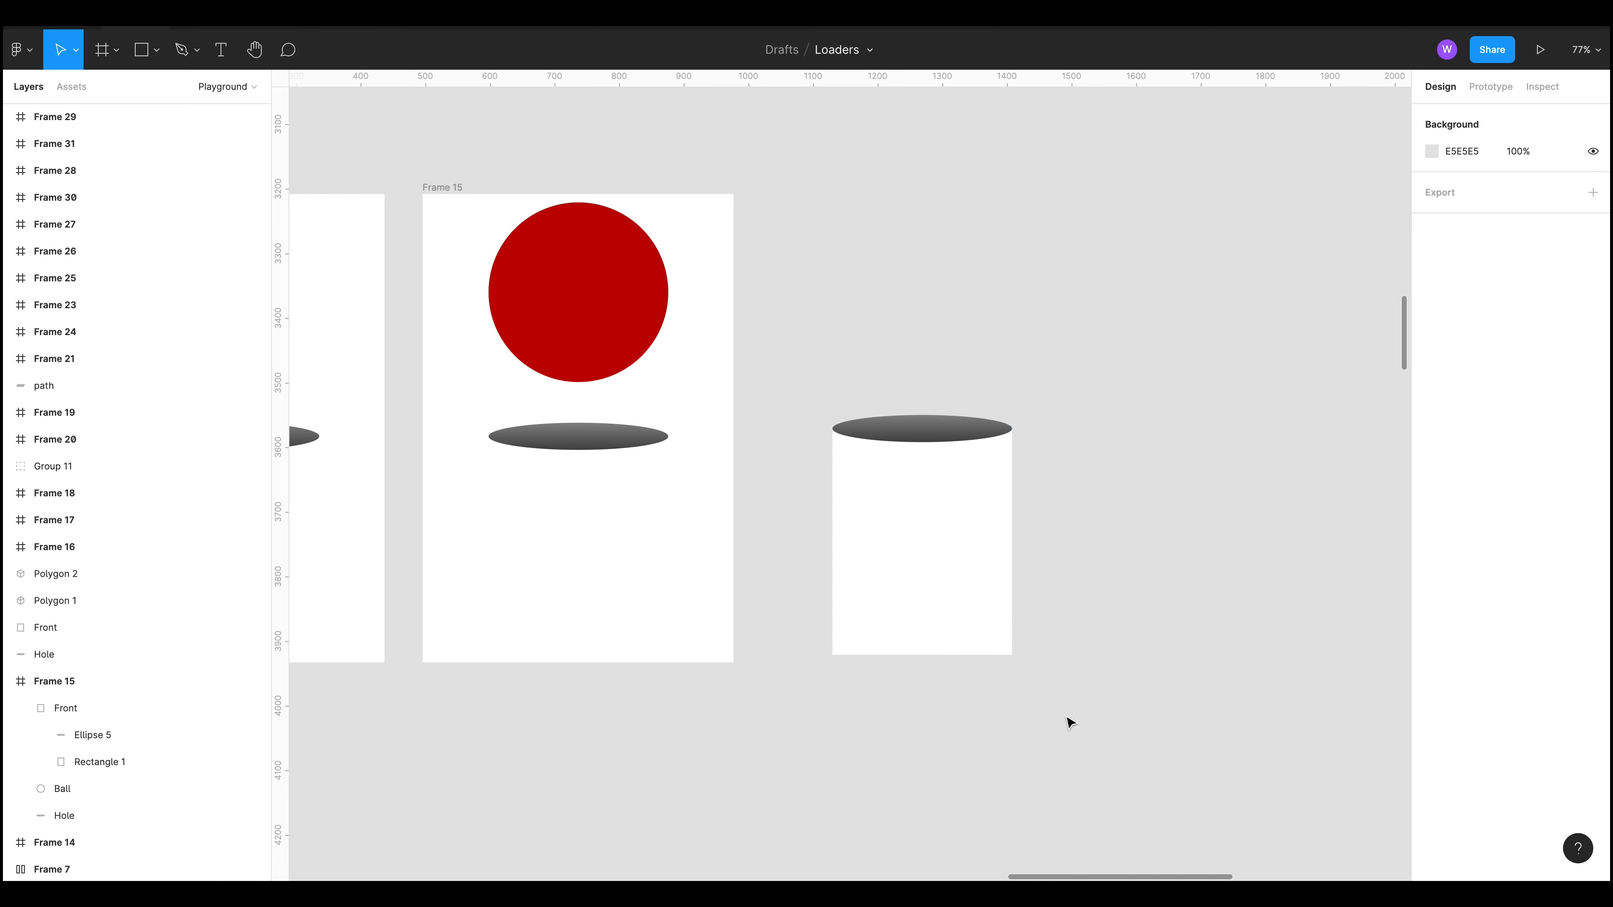
left_click_drag(516, 830, 912, 782)
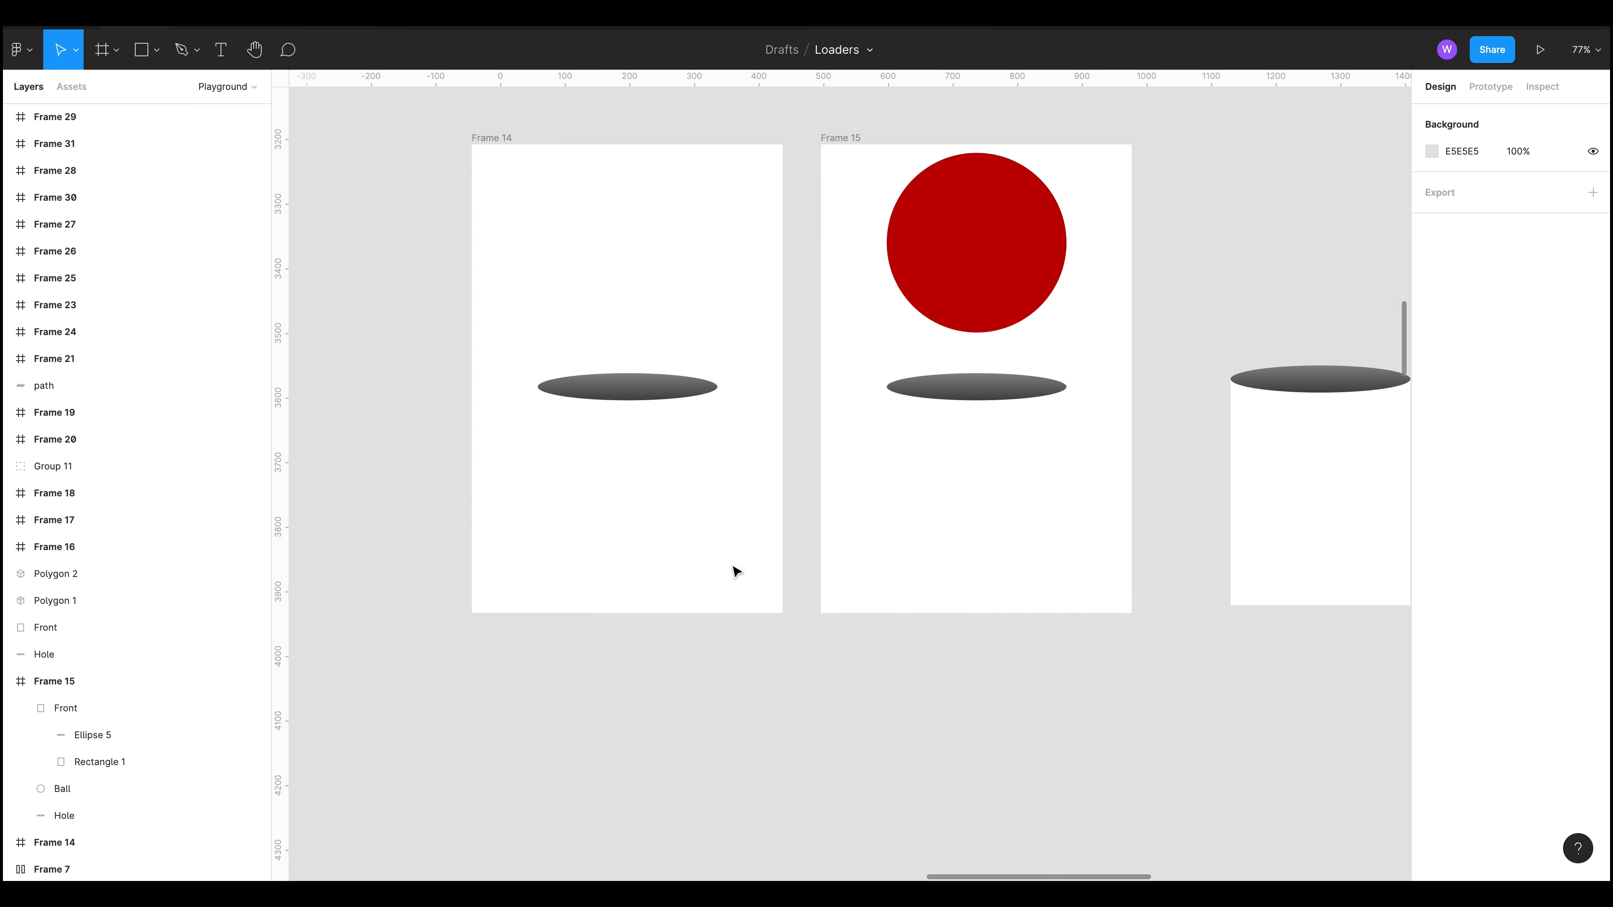
left_click(673, 495)
scroll(216, 724, "down", 3)
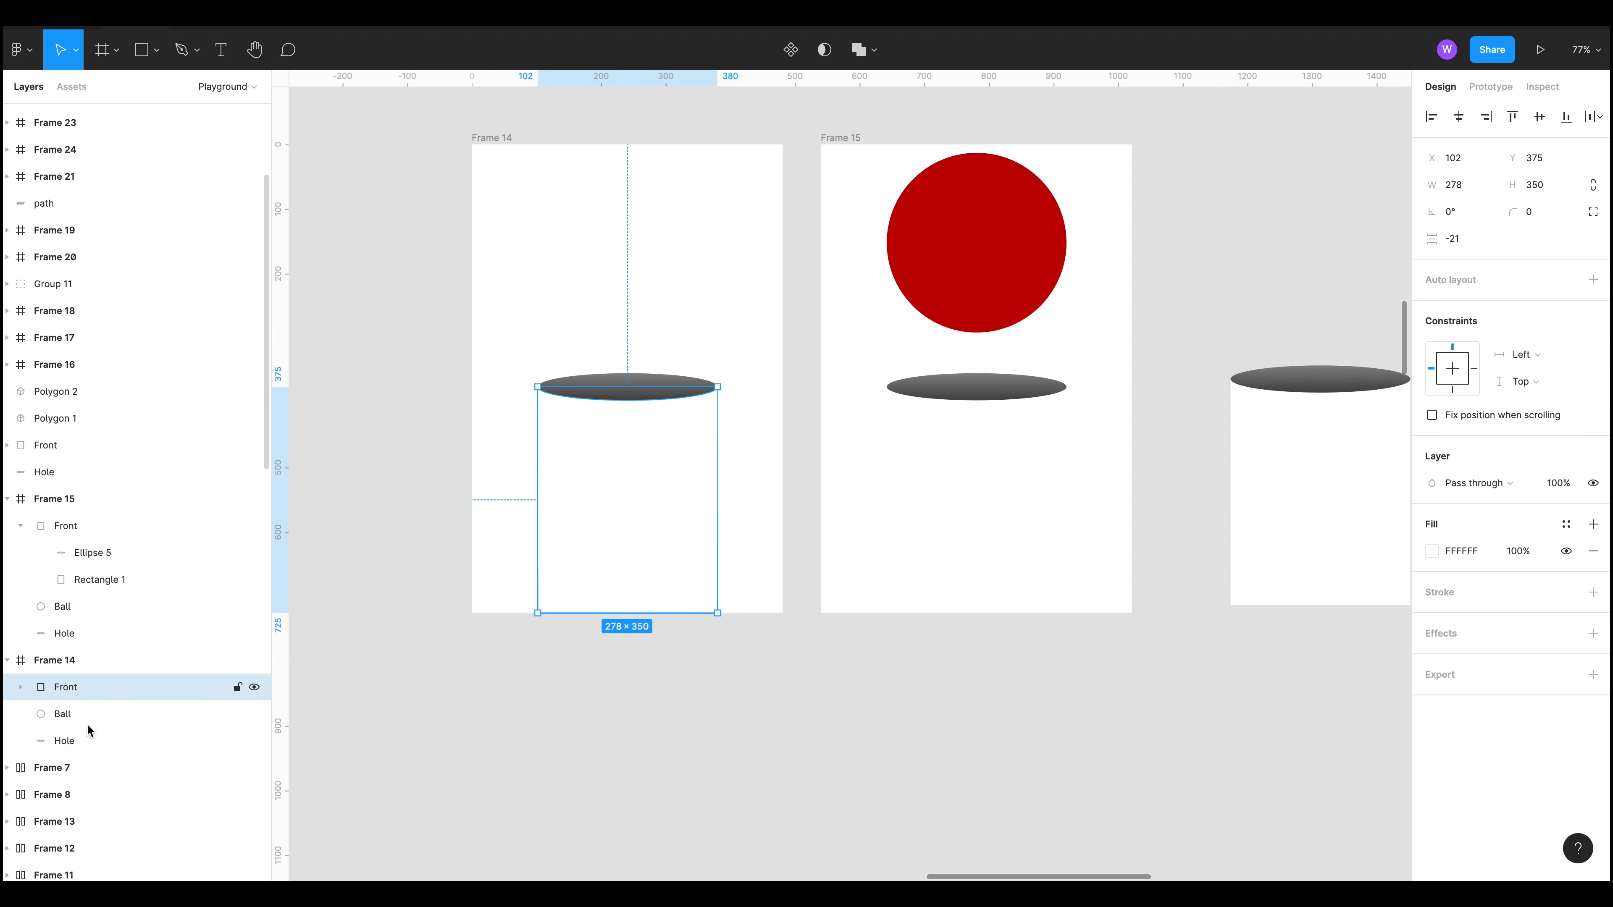
left_click(86, 747)
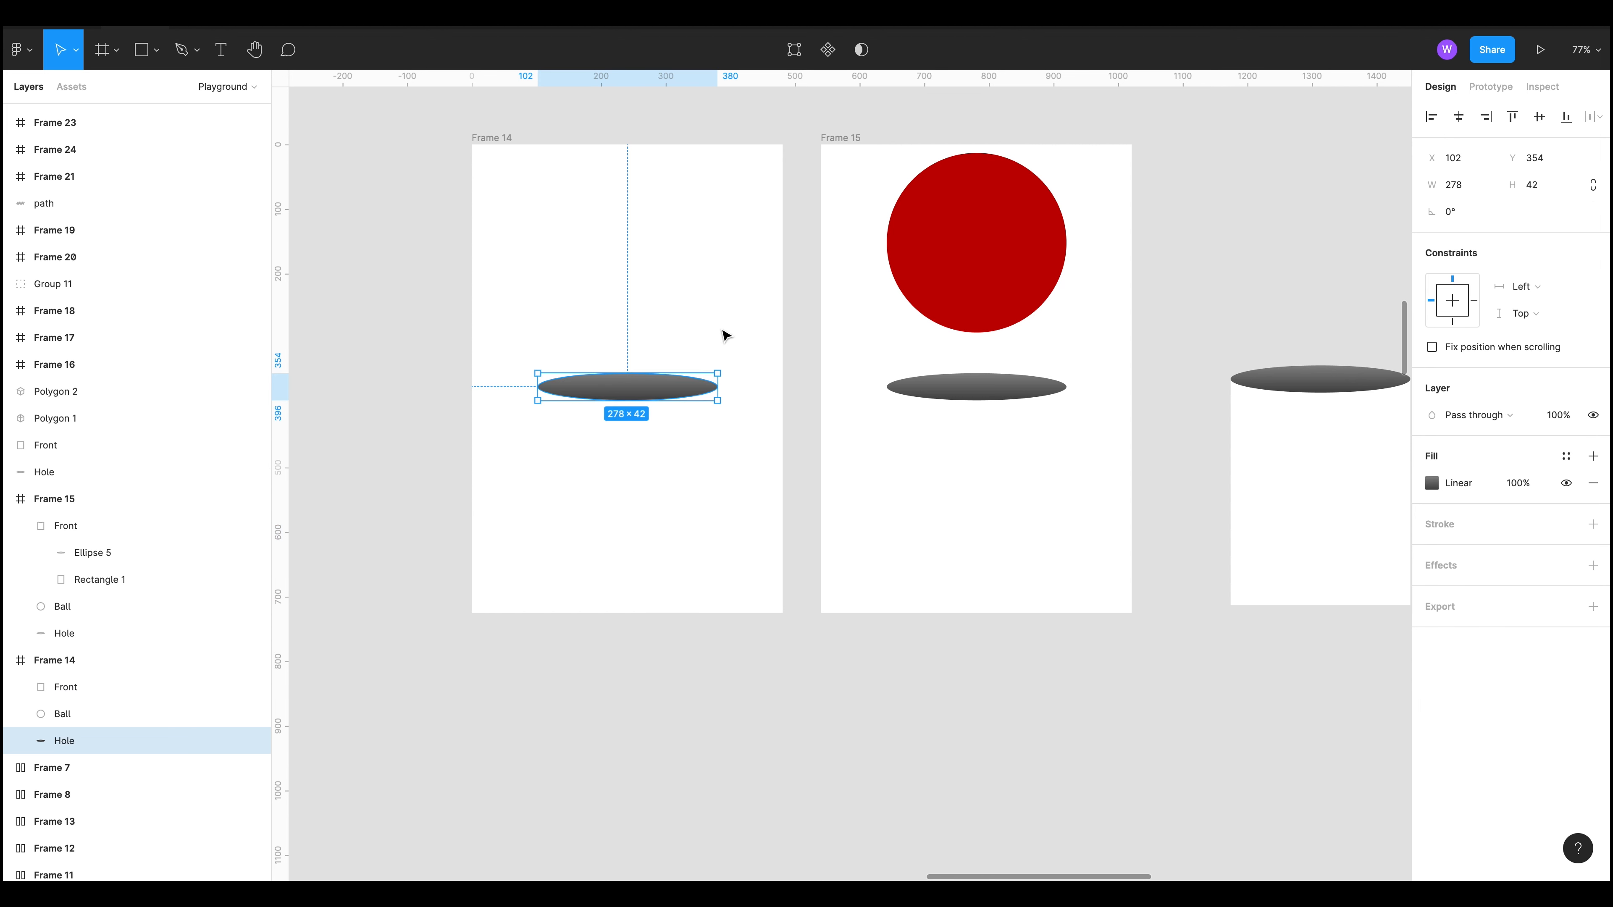
left_click_drag(993, 260, 851, 235)
key("ctrl+z")
Step: Try moving Frame 15's ball down into the cylinder, hiding and then showing its Front group
left_click(842, 533)
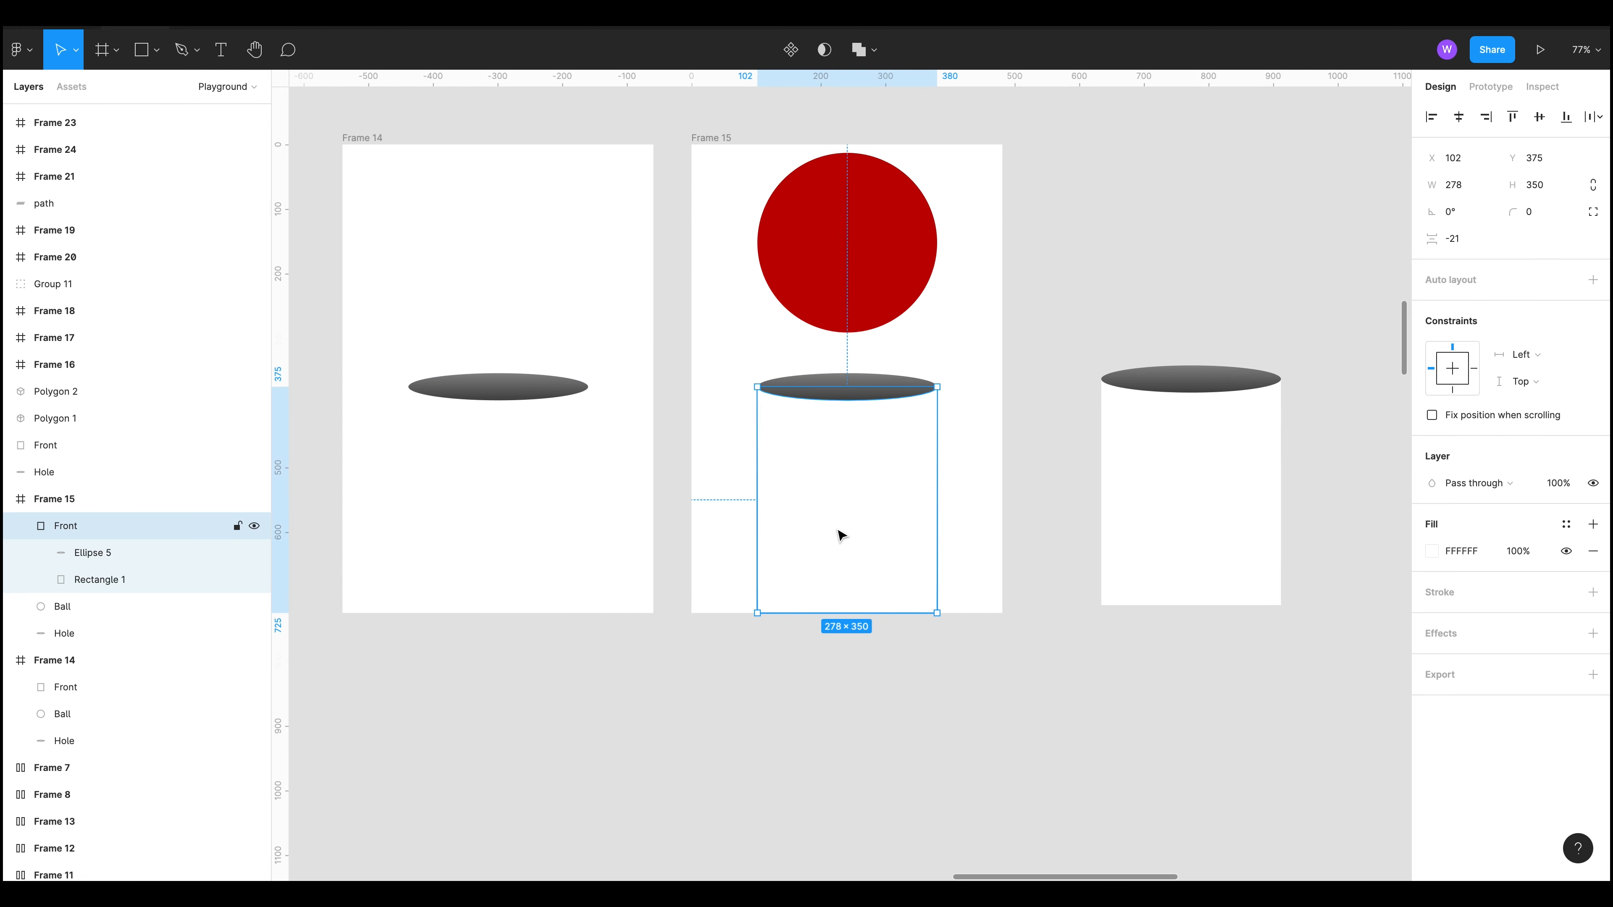
left_click(255, 525)
left_click(1037, 548)
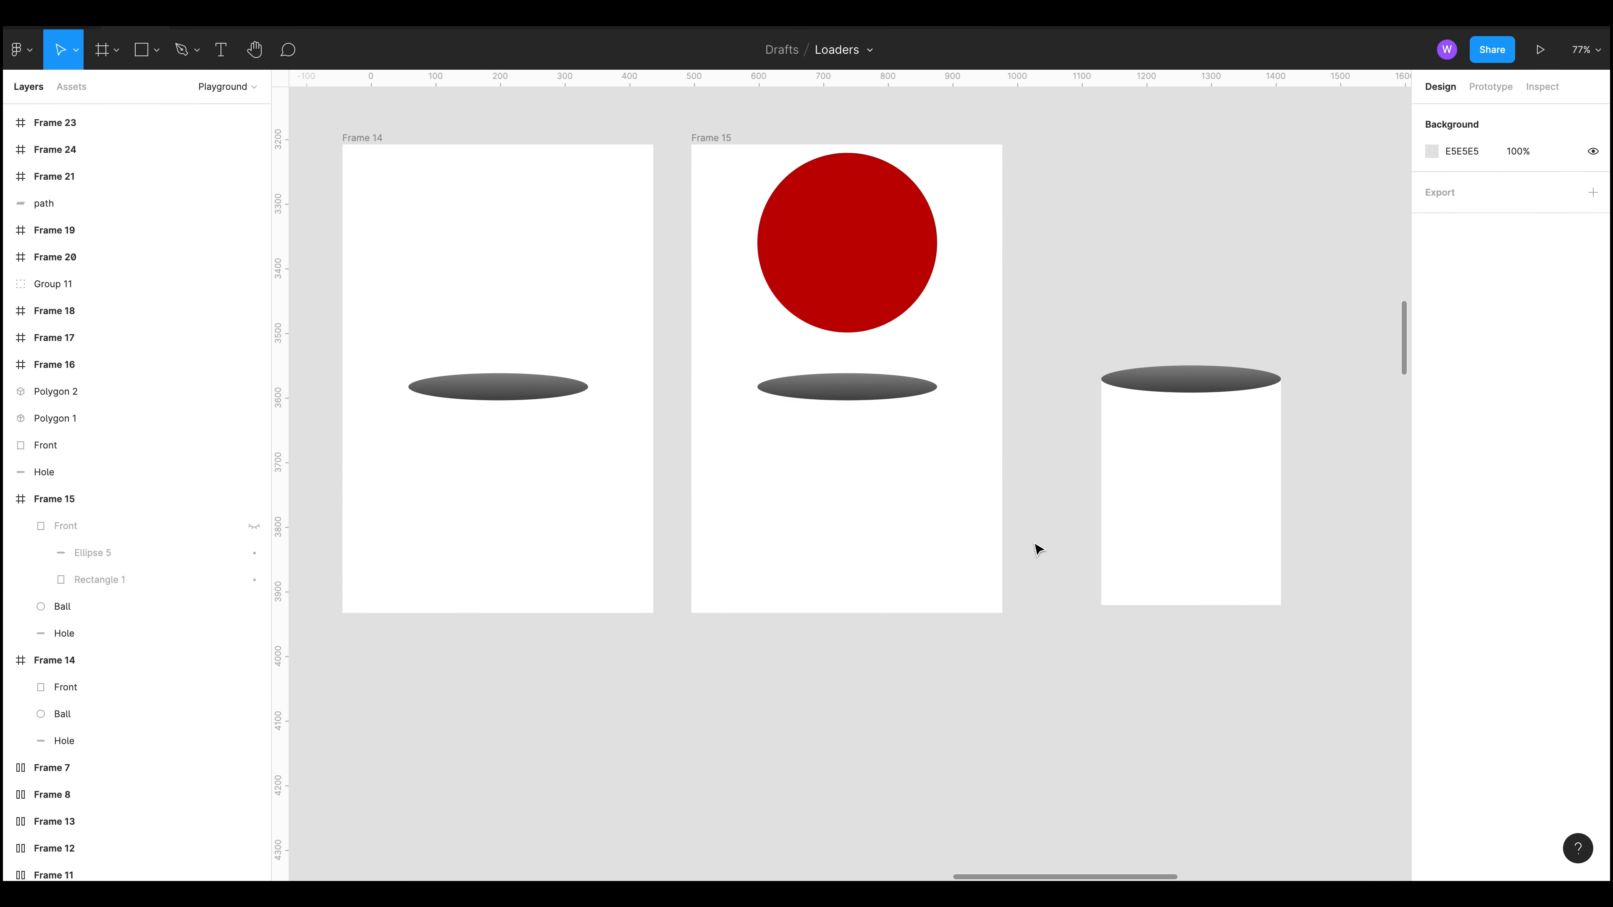
left_click_drag(932, 233, 947, 462)
key("ctrl+z")
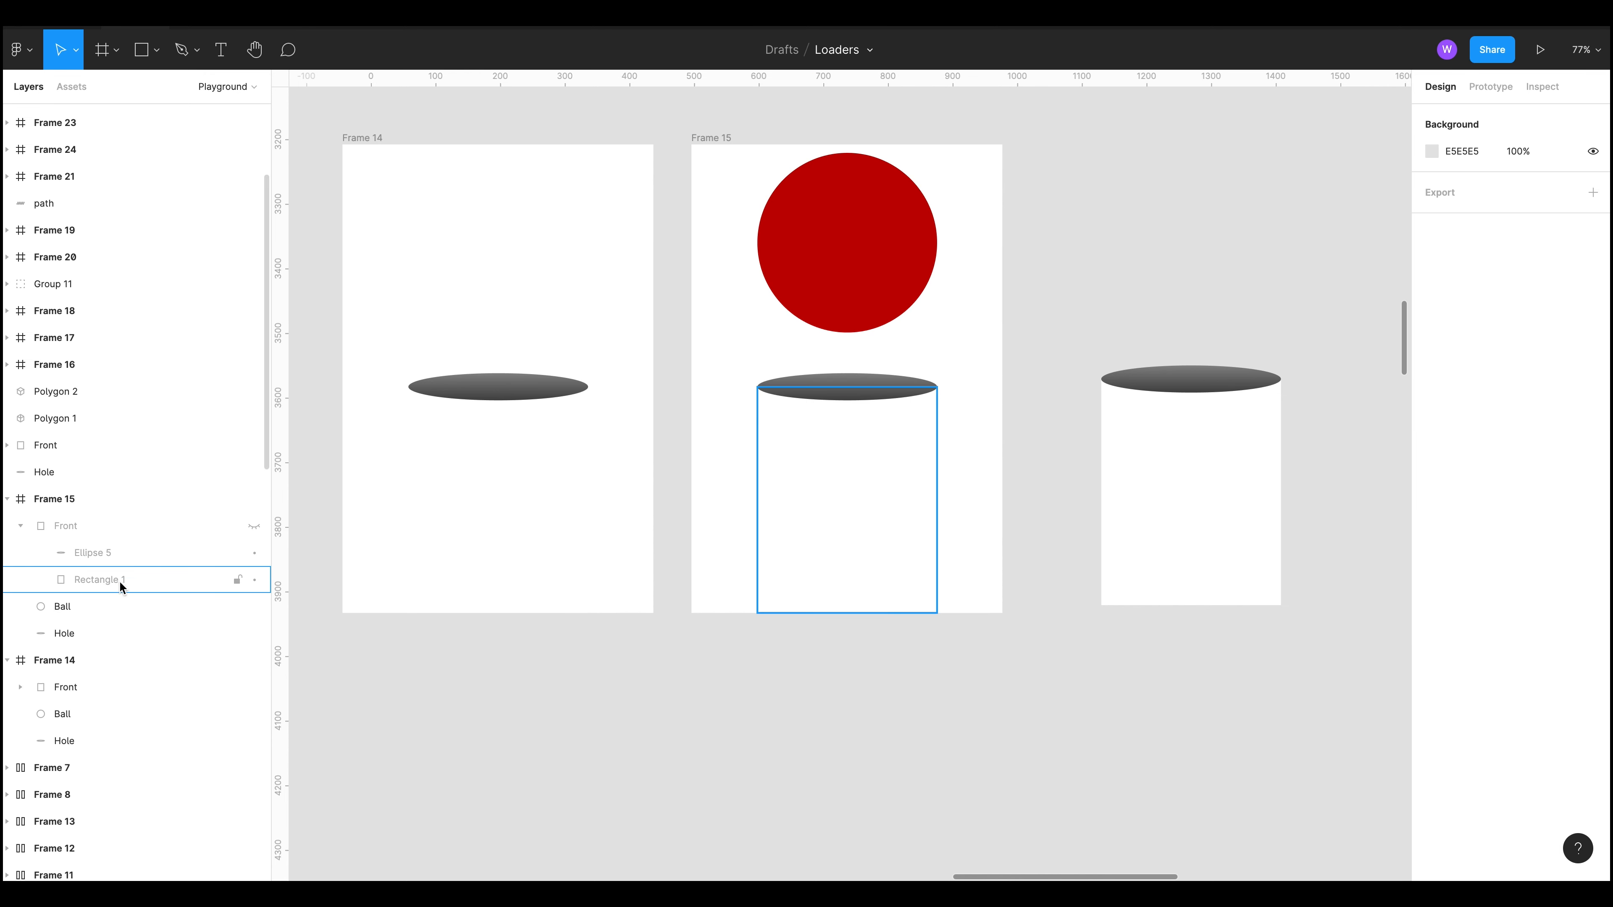
left_click(254, 525)
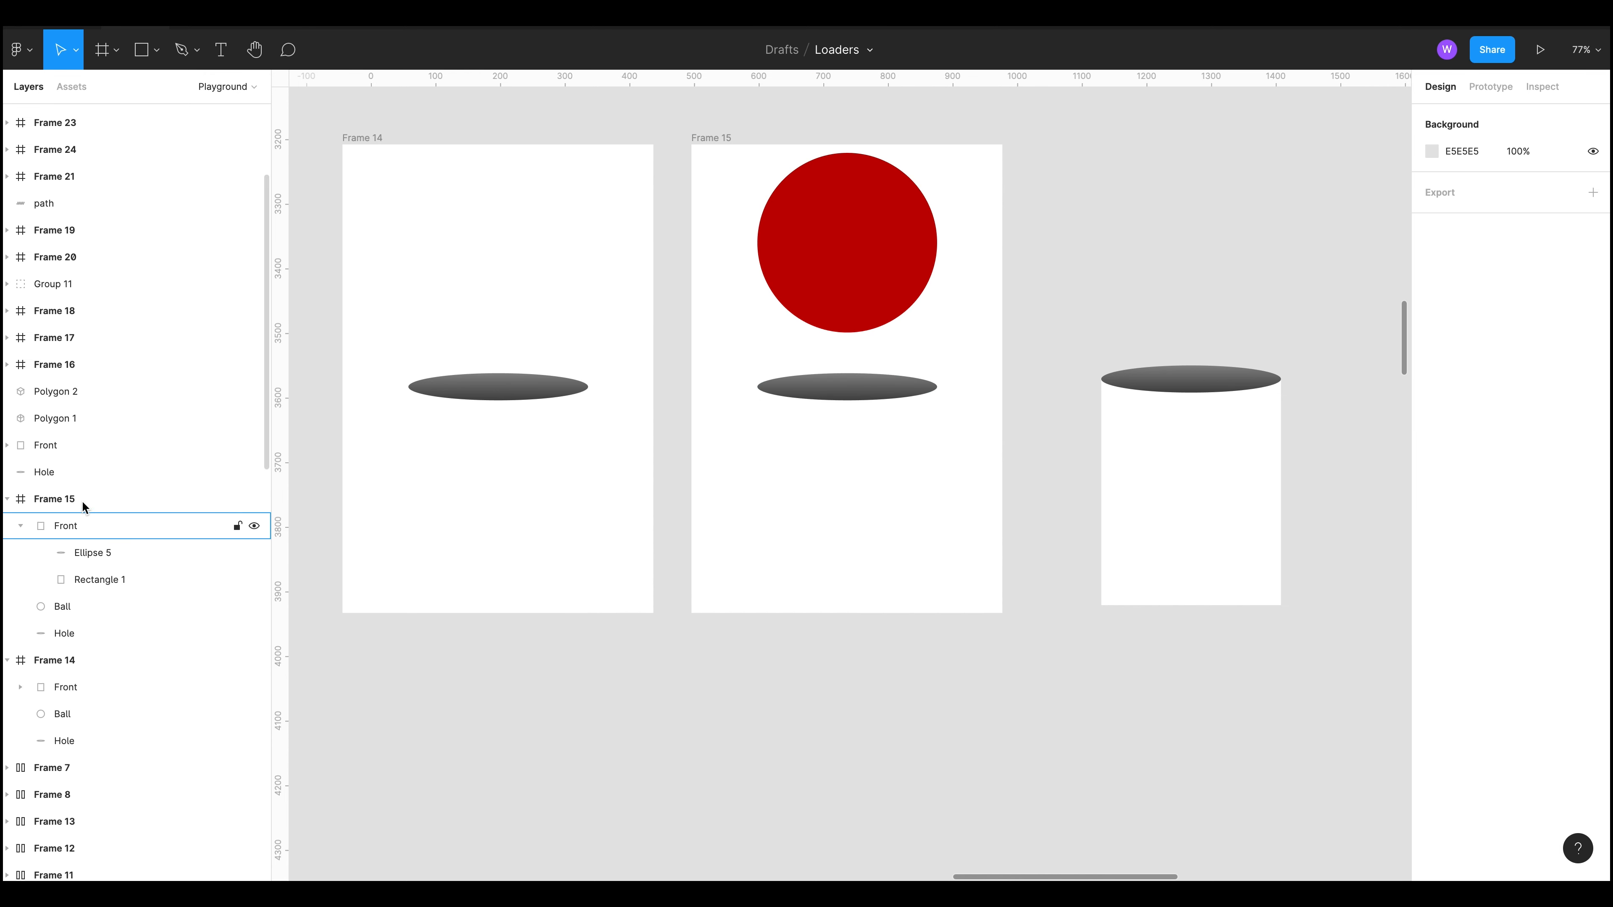
left_click(115, 531)
left_click_drag(840, 241, 860, 458)
key("ctrl+z")
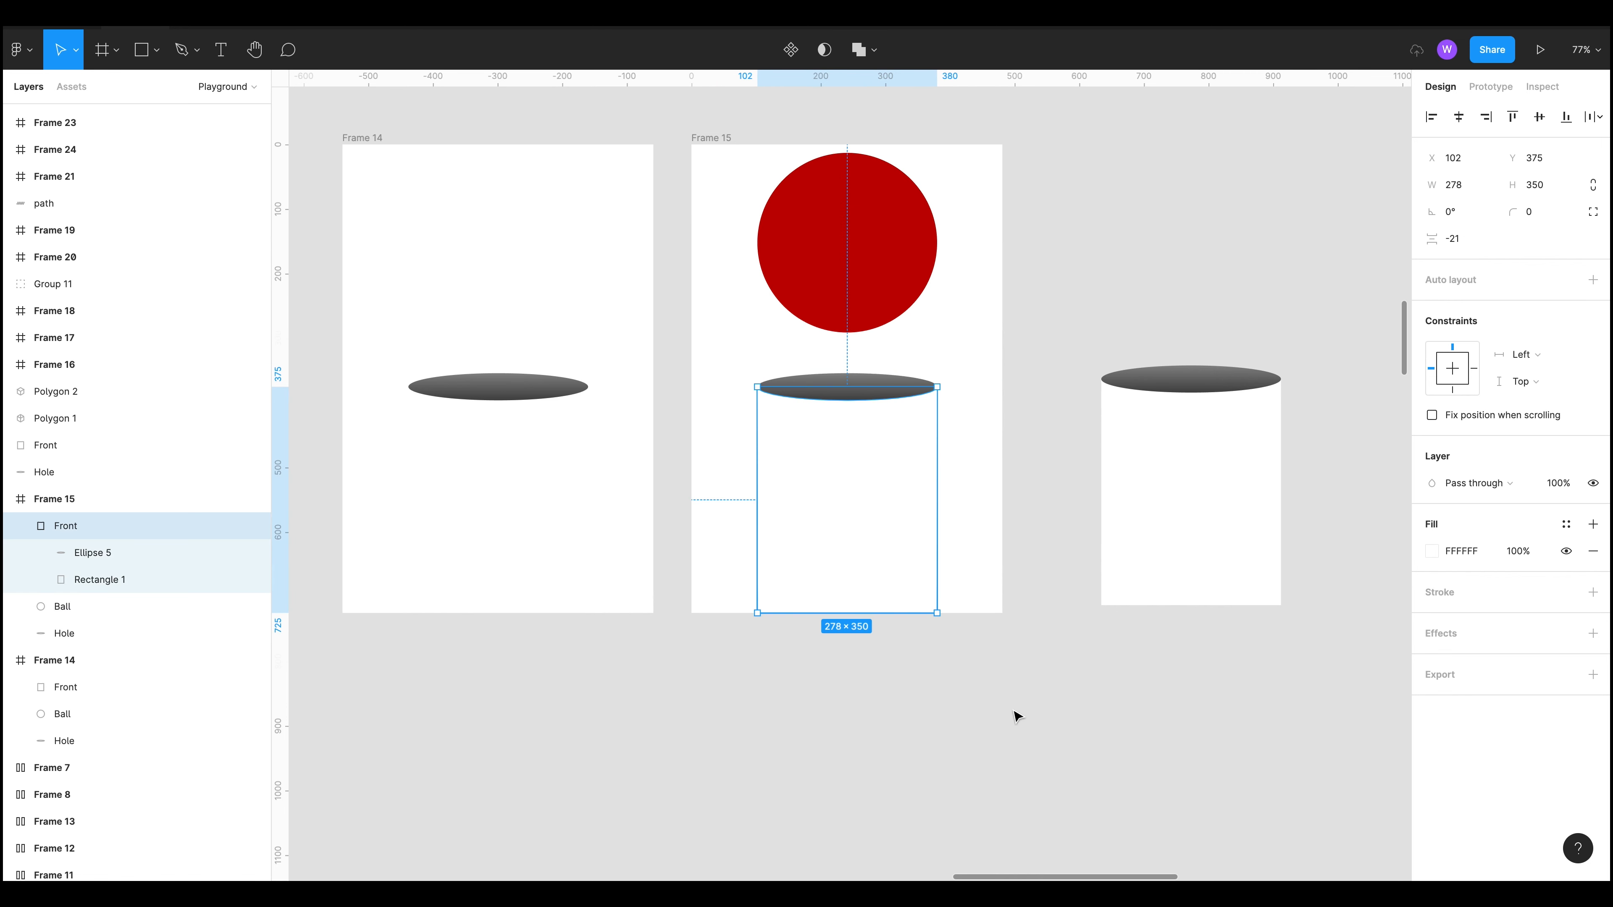
Step: Set the Frame 14 to Frame 15 Smart animate transition's easing to a custom curve of 0.87, 0, 0.21, 0.99
left_click(1015, 714)
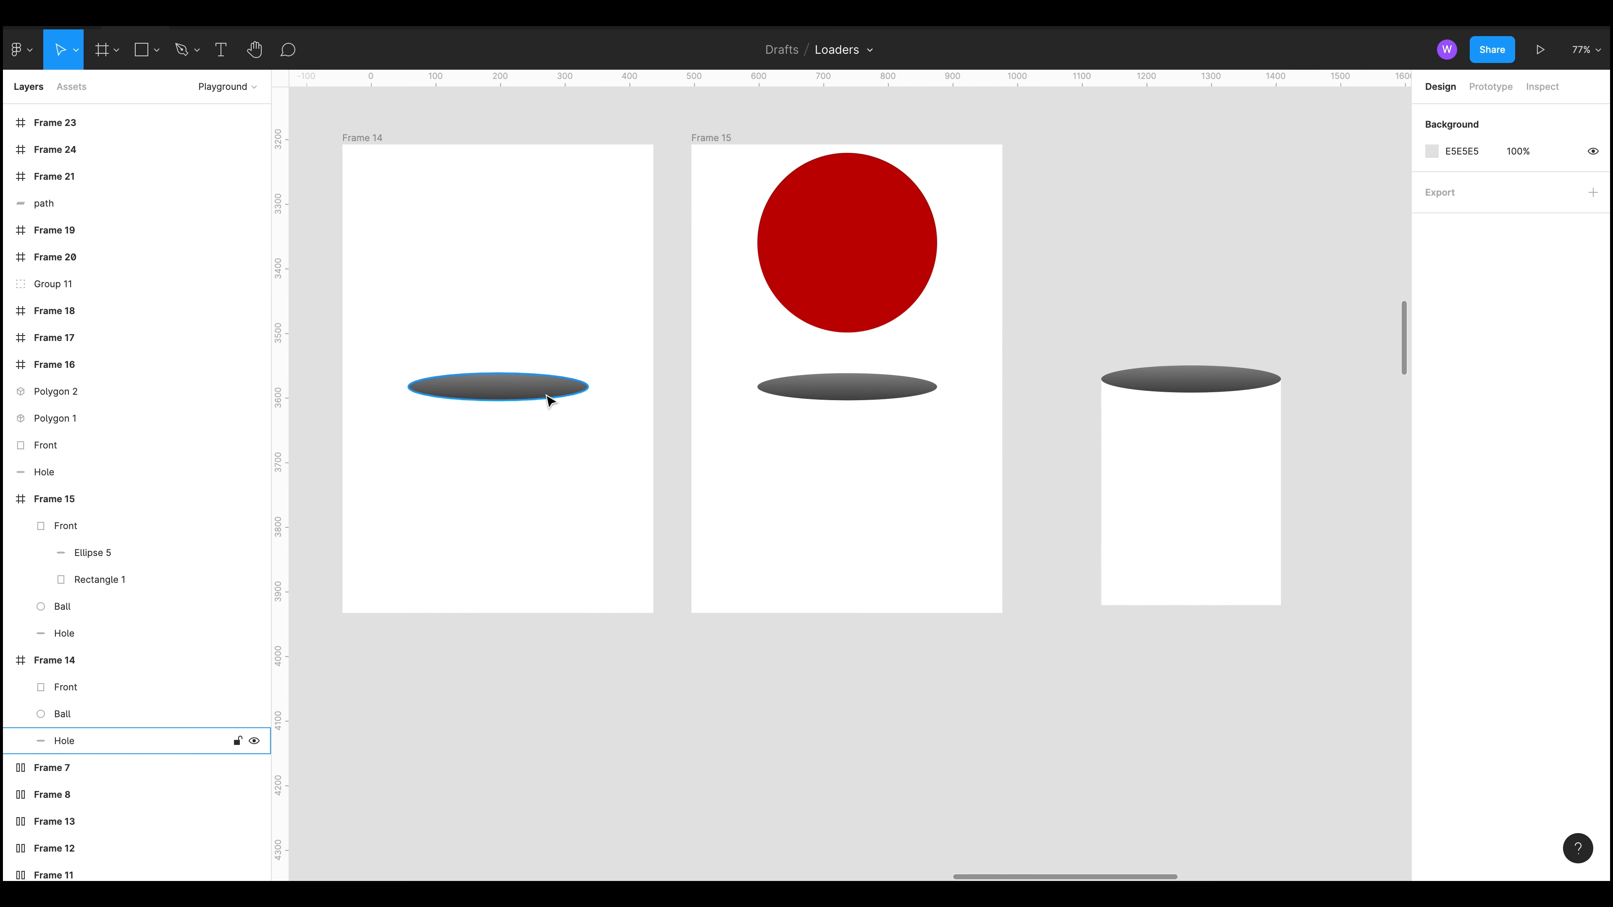
key("shift+e")
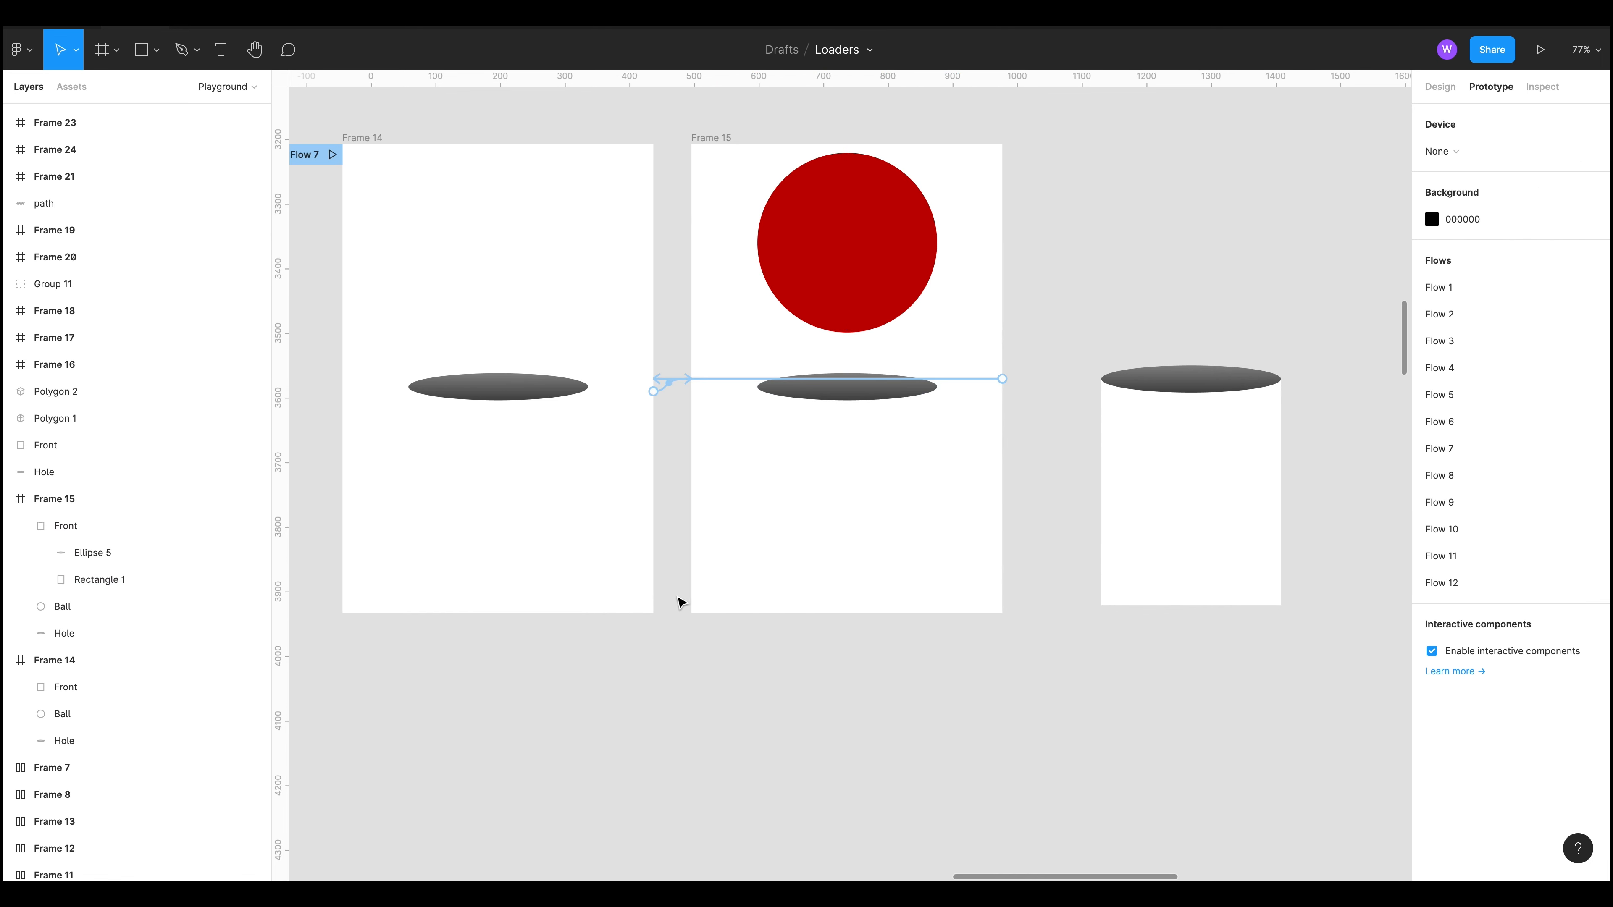
left_click(669, 395)
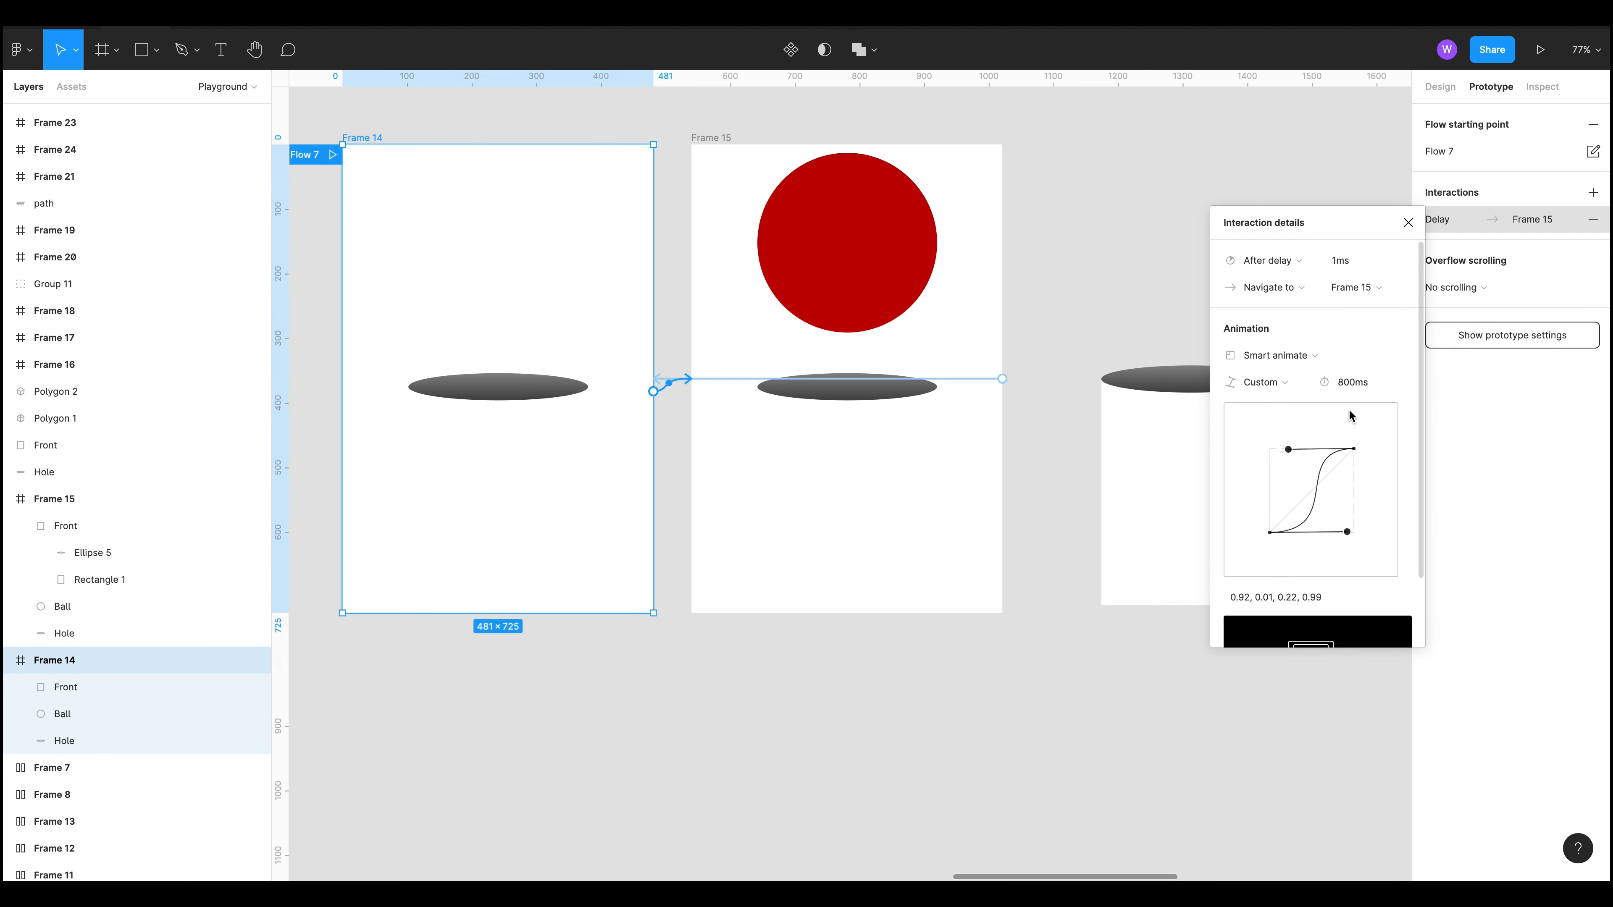
left_click(1293, 384)
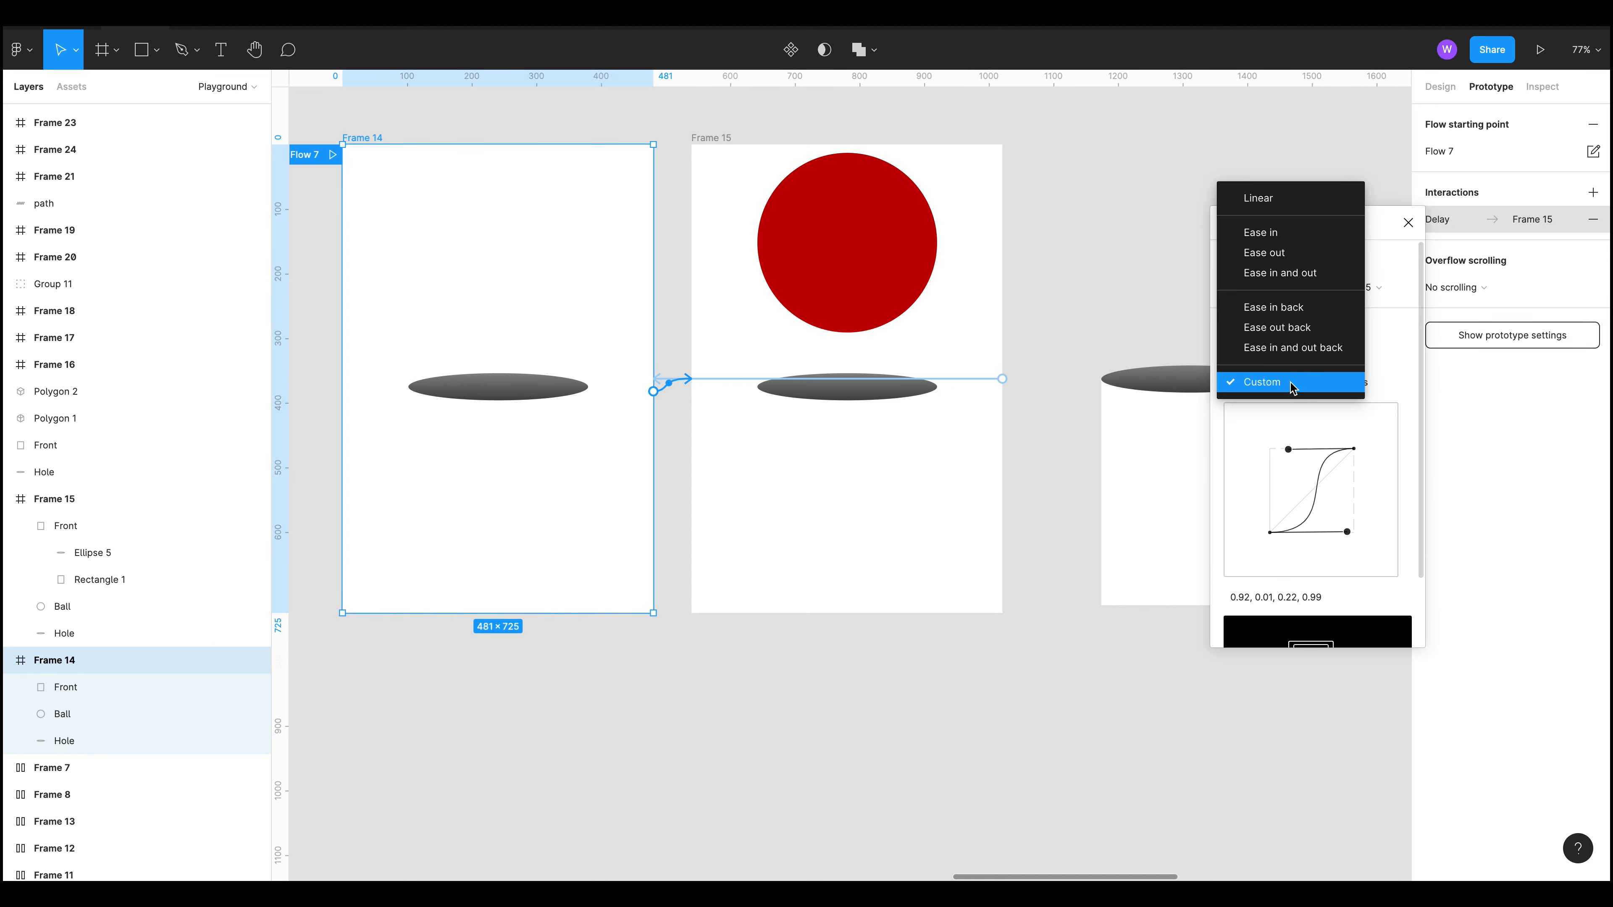
left_click(1319, 273)
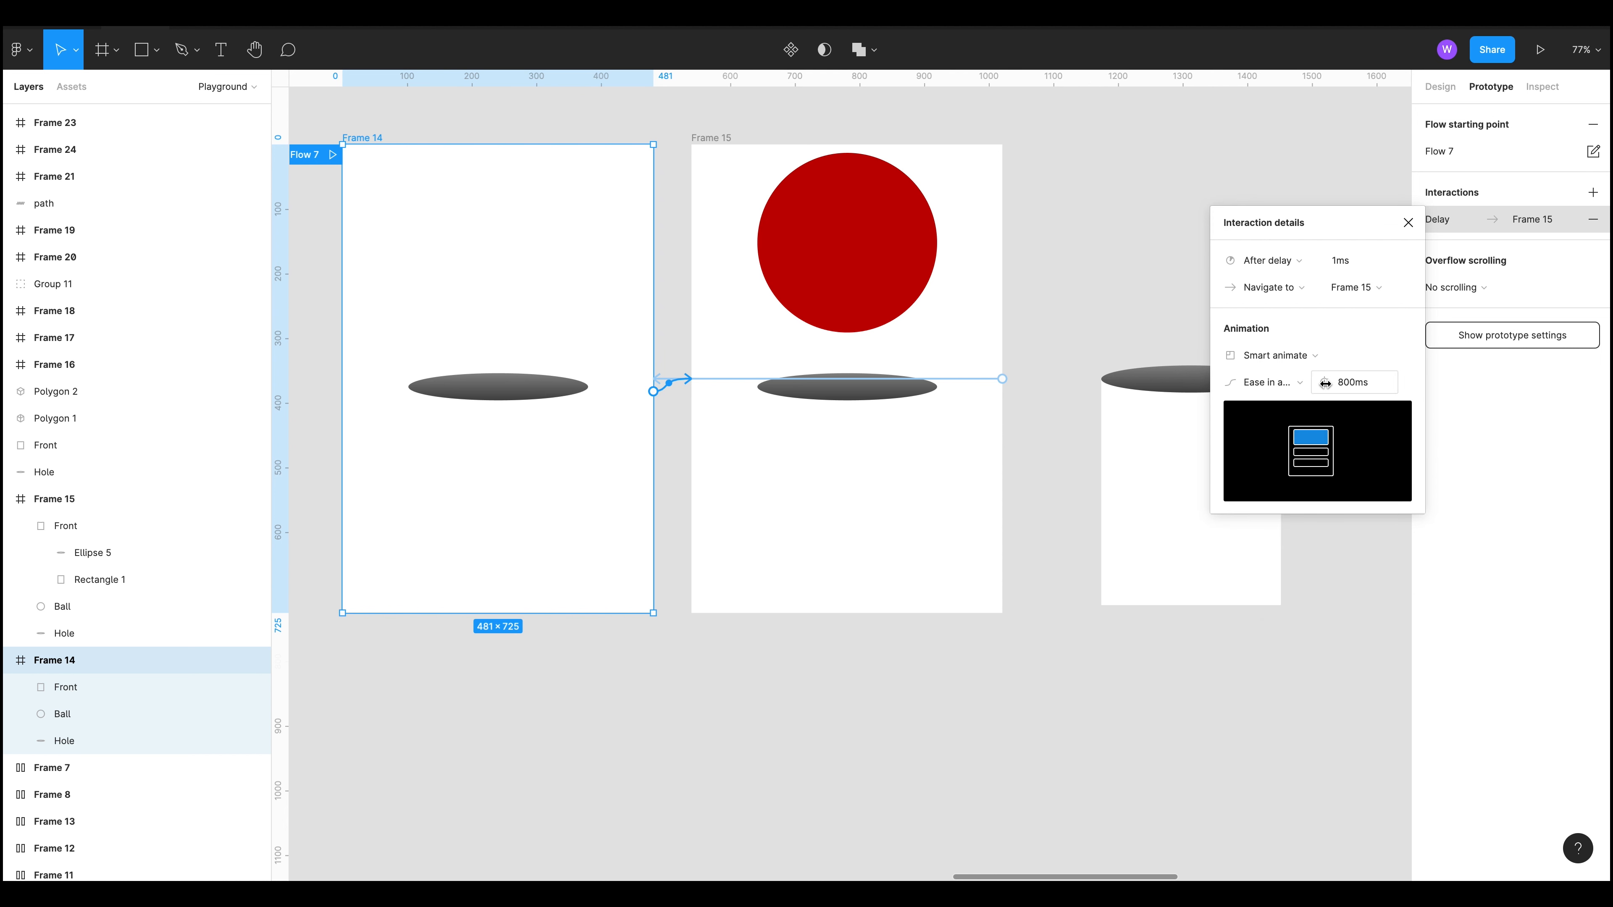
left_click(1283, 385)
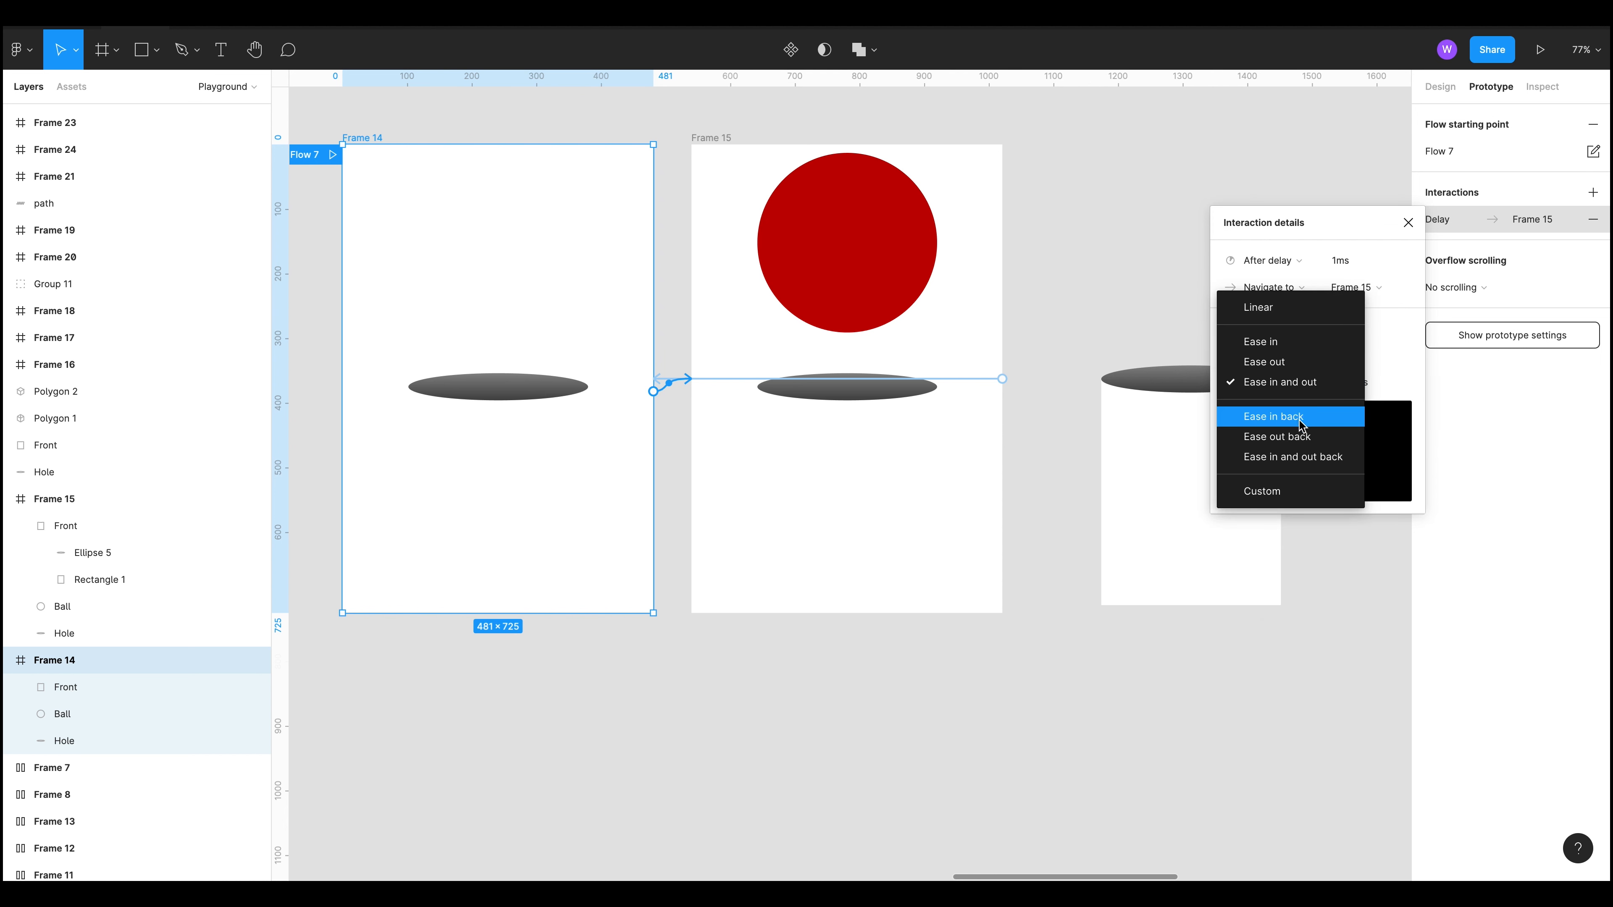
left_click(1279, 492)
left_click_drag(1318, 449, 1289, 453)
left_click_drag(1305, 535, 1344, 537)
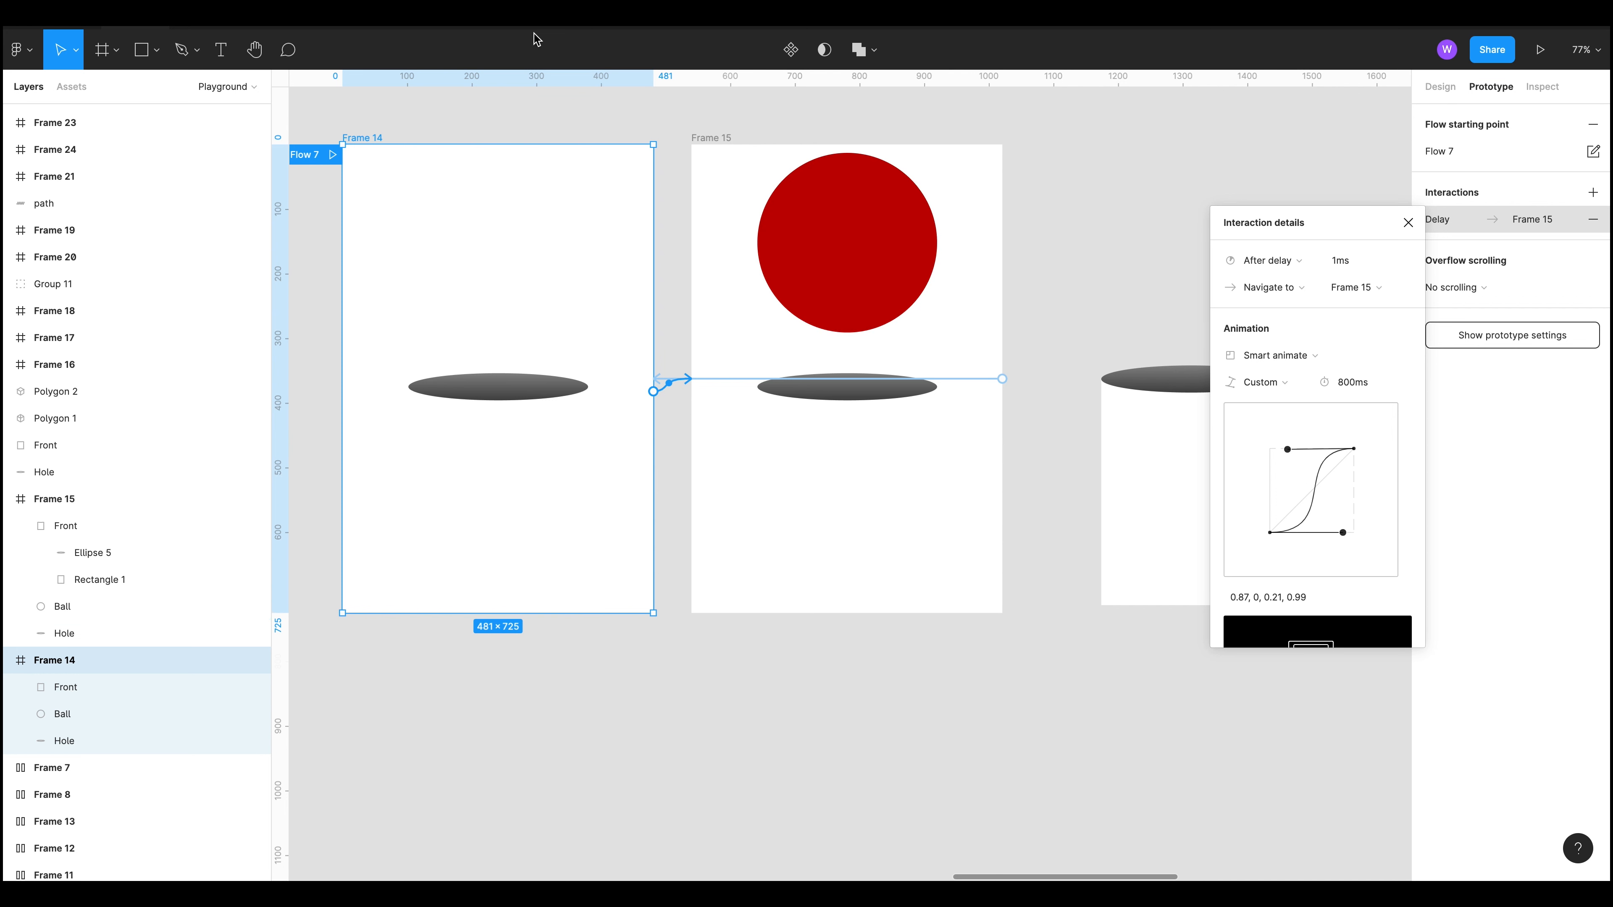
Step: Preview Flow 7 in presentation mode and return to the canvas
left_click(327, 157)
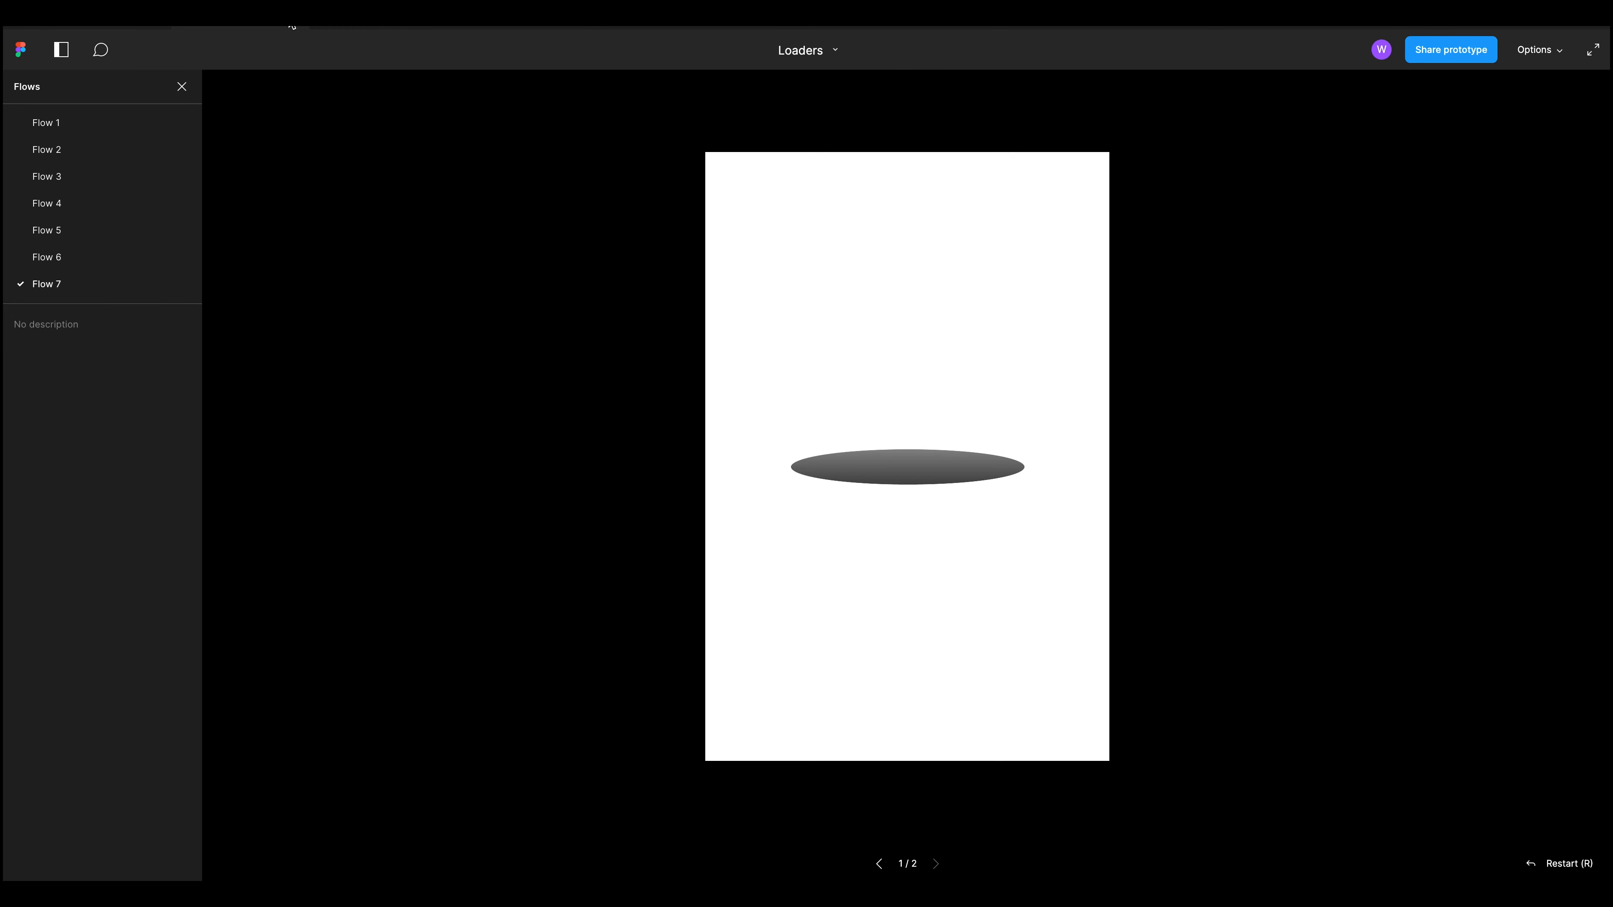
left_click(300, 29)
left_click(1090, 749)
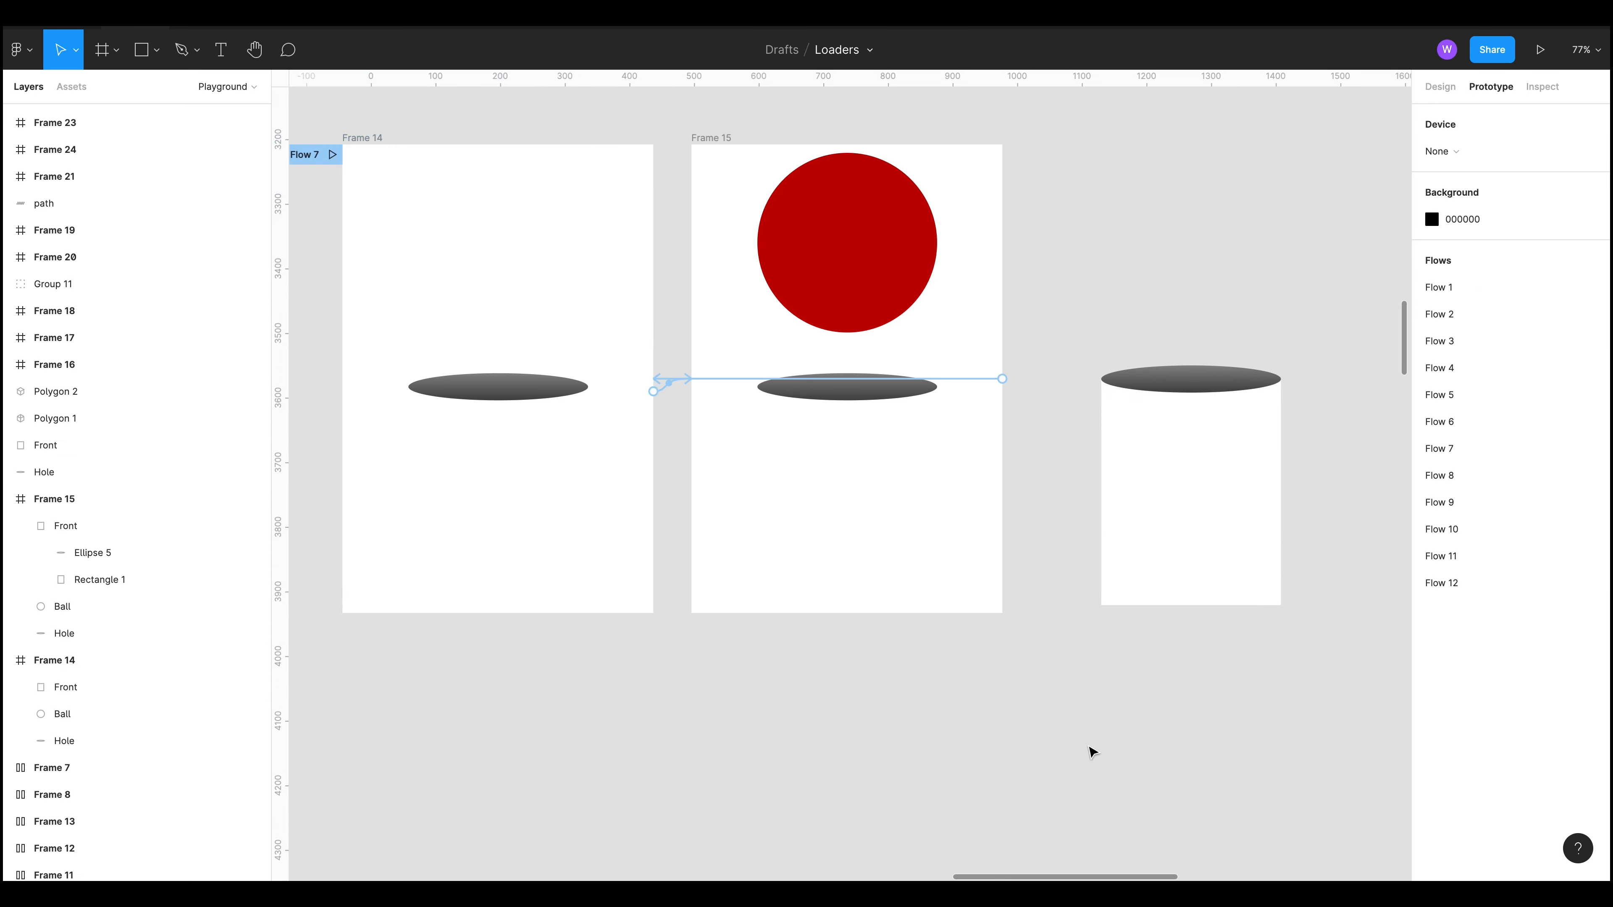
Step: Move Group 11's two side faces under its top face to assemble a cube beside the Flow 8 frames
scroll(963, 703, "down", 5)
left_click_drag(1002, 706, 985, 652)
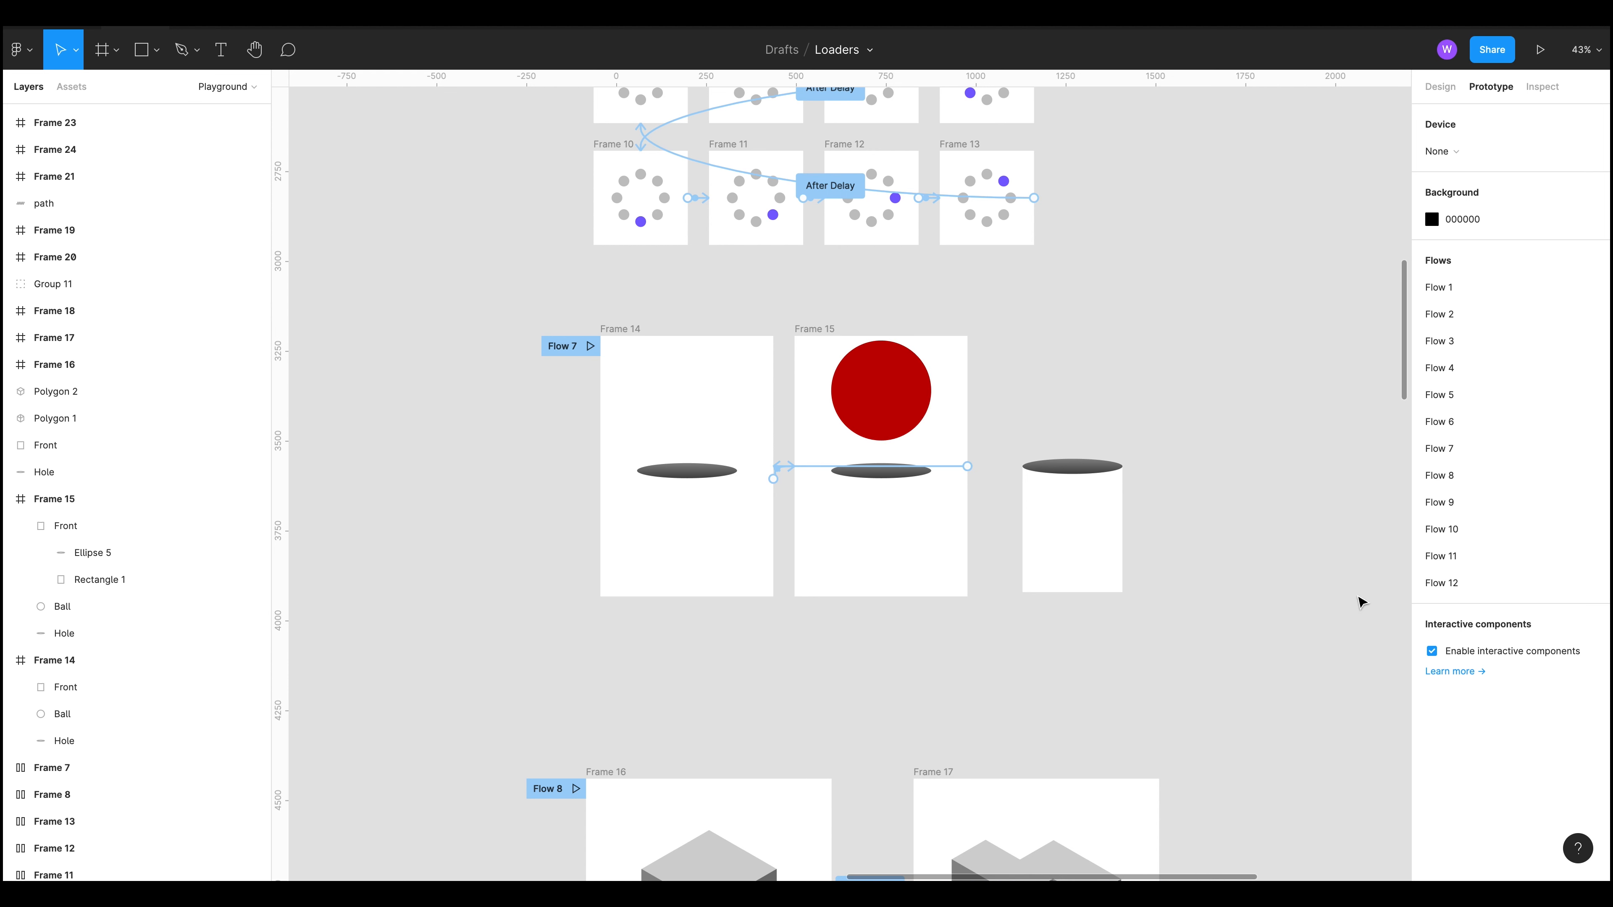
scroll(1161, 683, "down", 10)
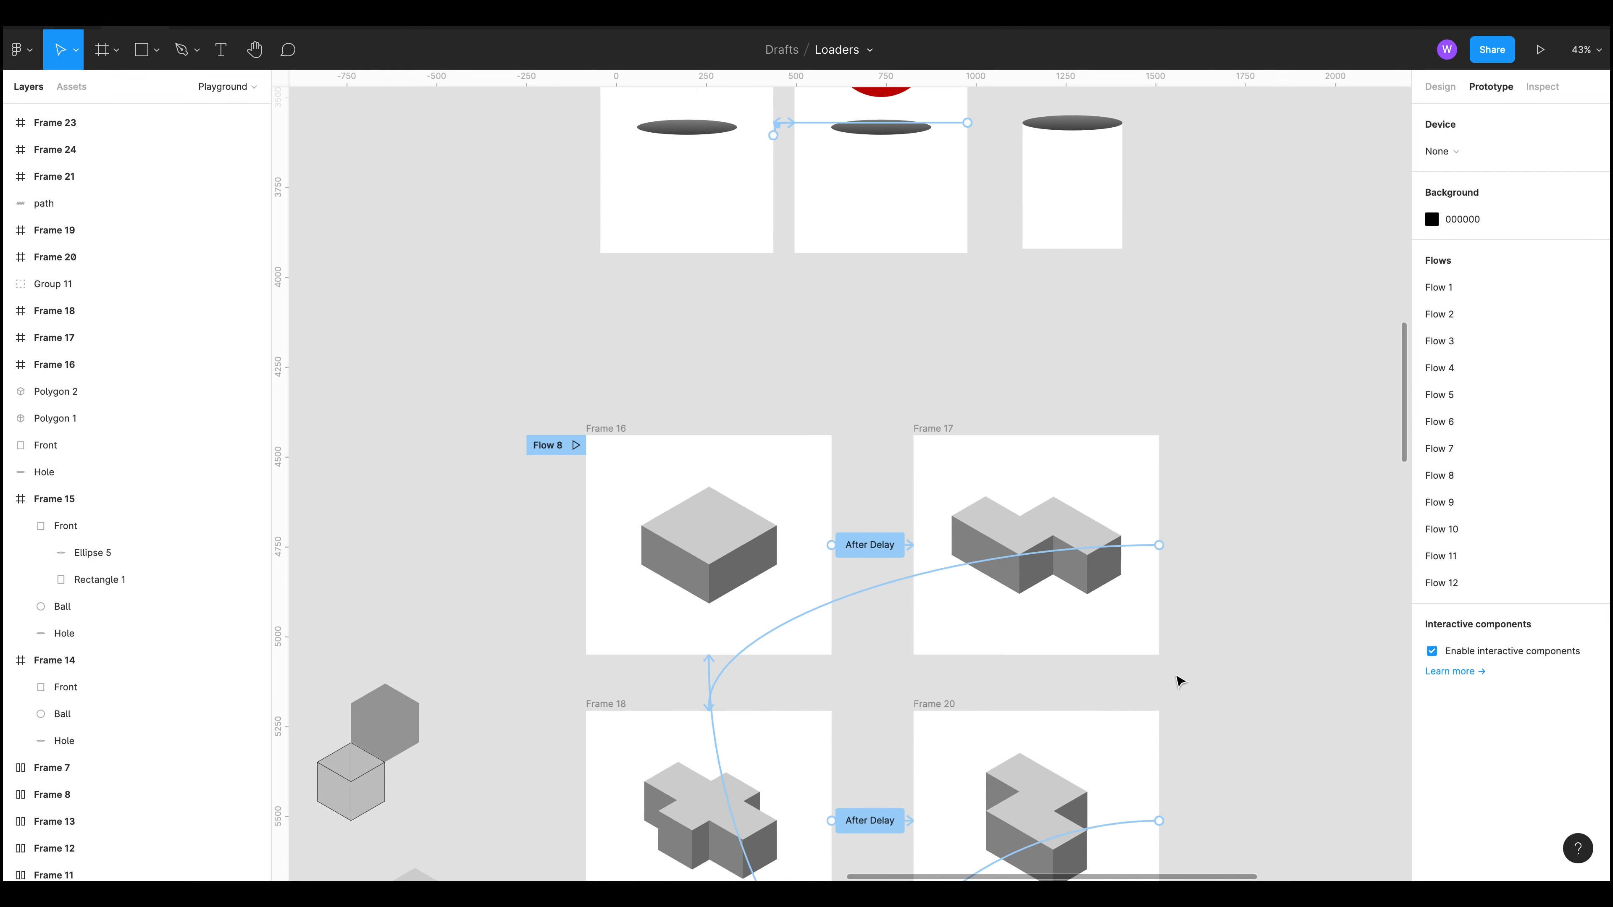
scroll(1229, 472, "up", 2)
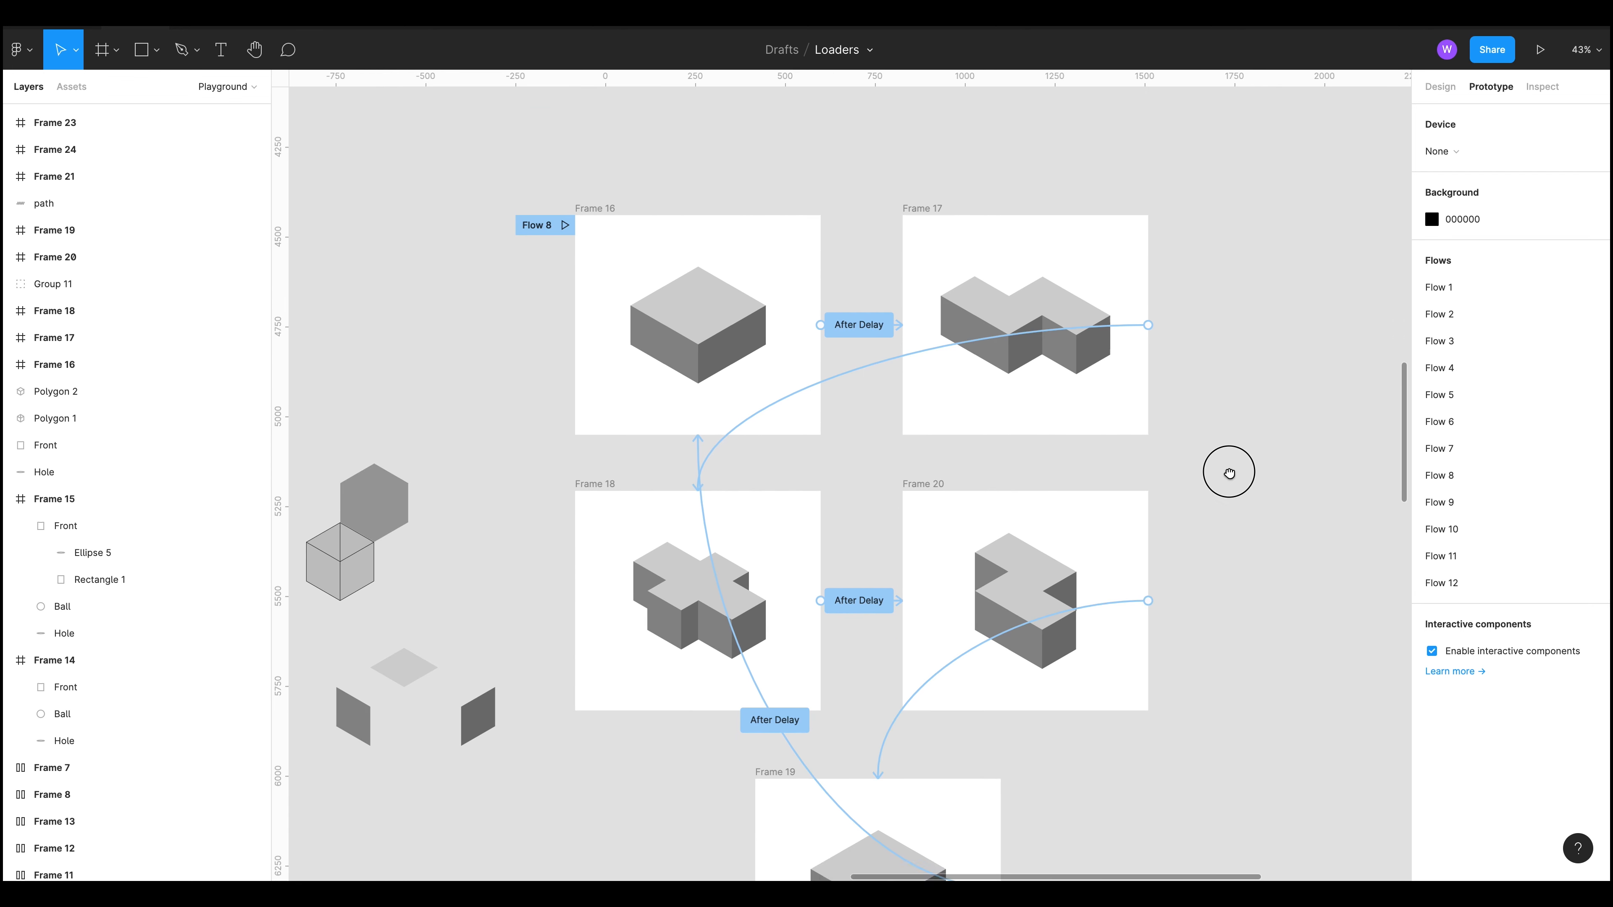
scroll(1221, 432, "down", 1)
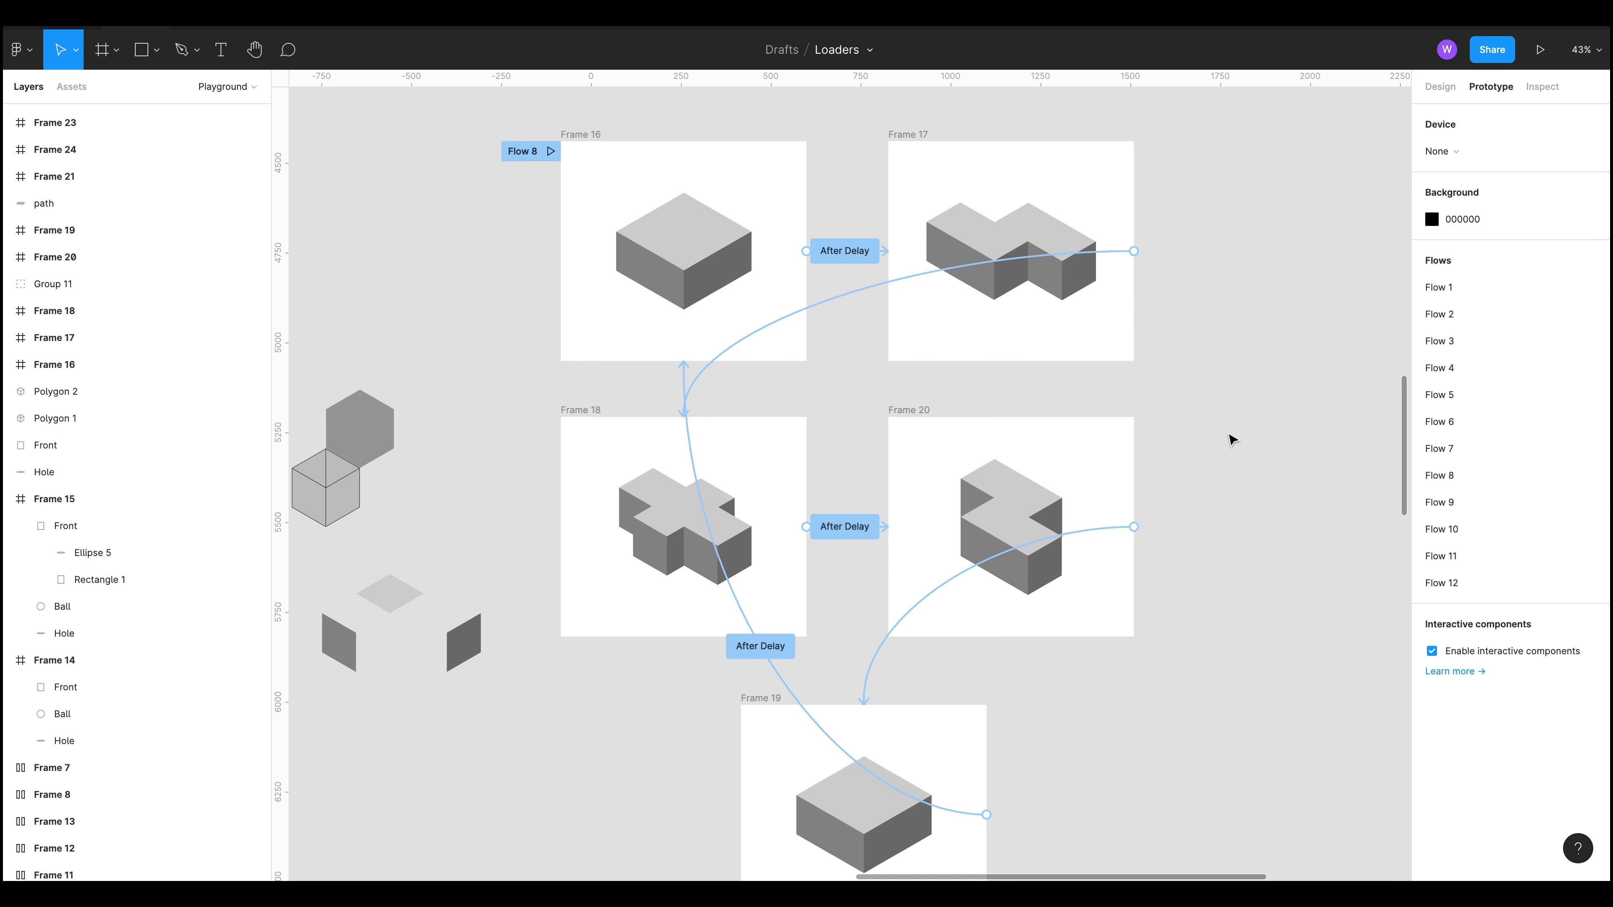
left_click_drag(530, 265, 842, 246)
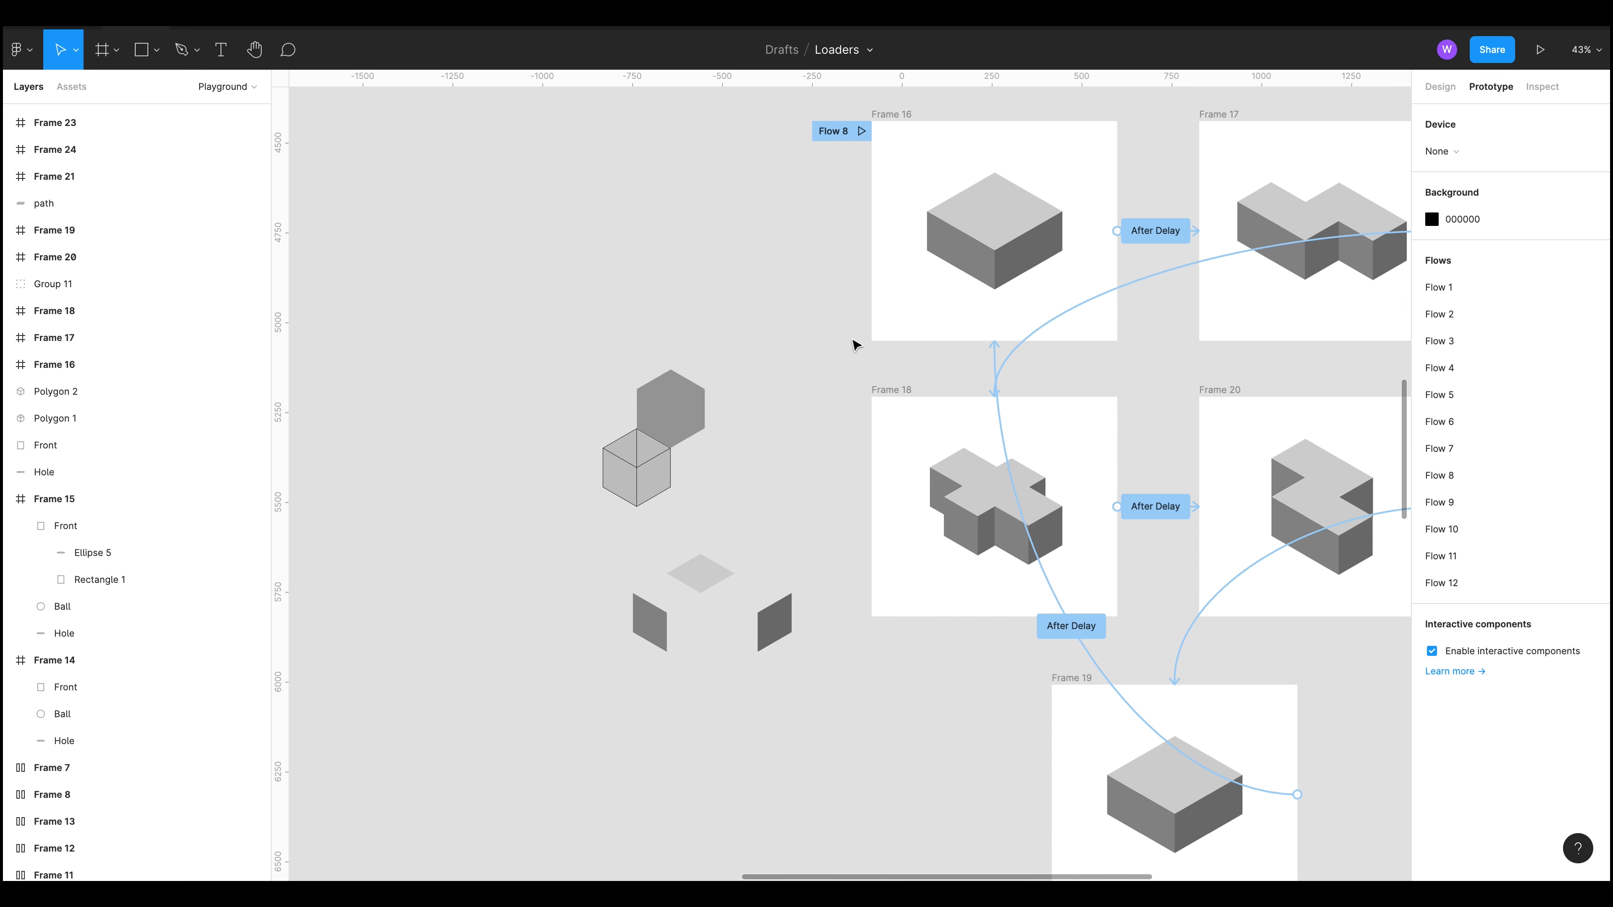
left_click_drag(859, 324, 814, 321)
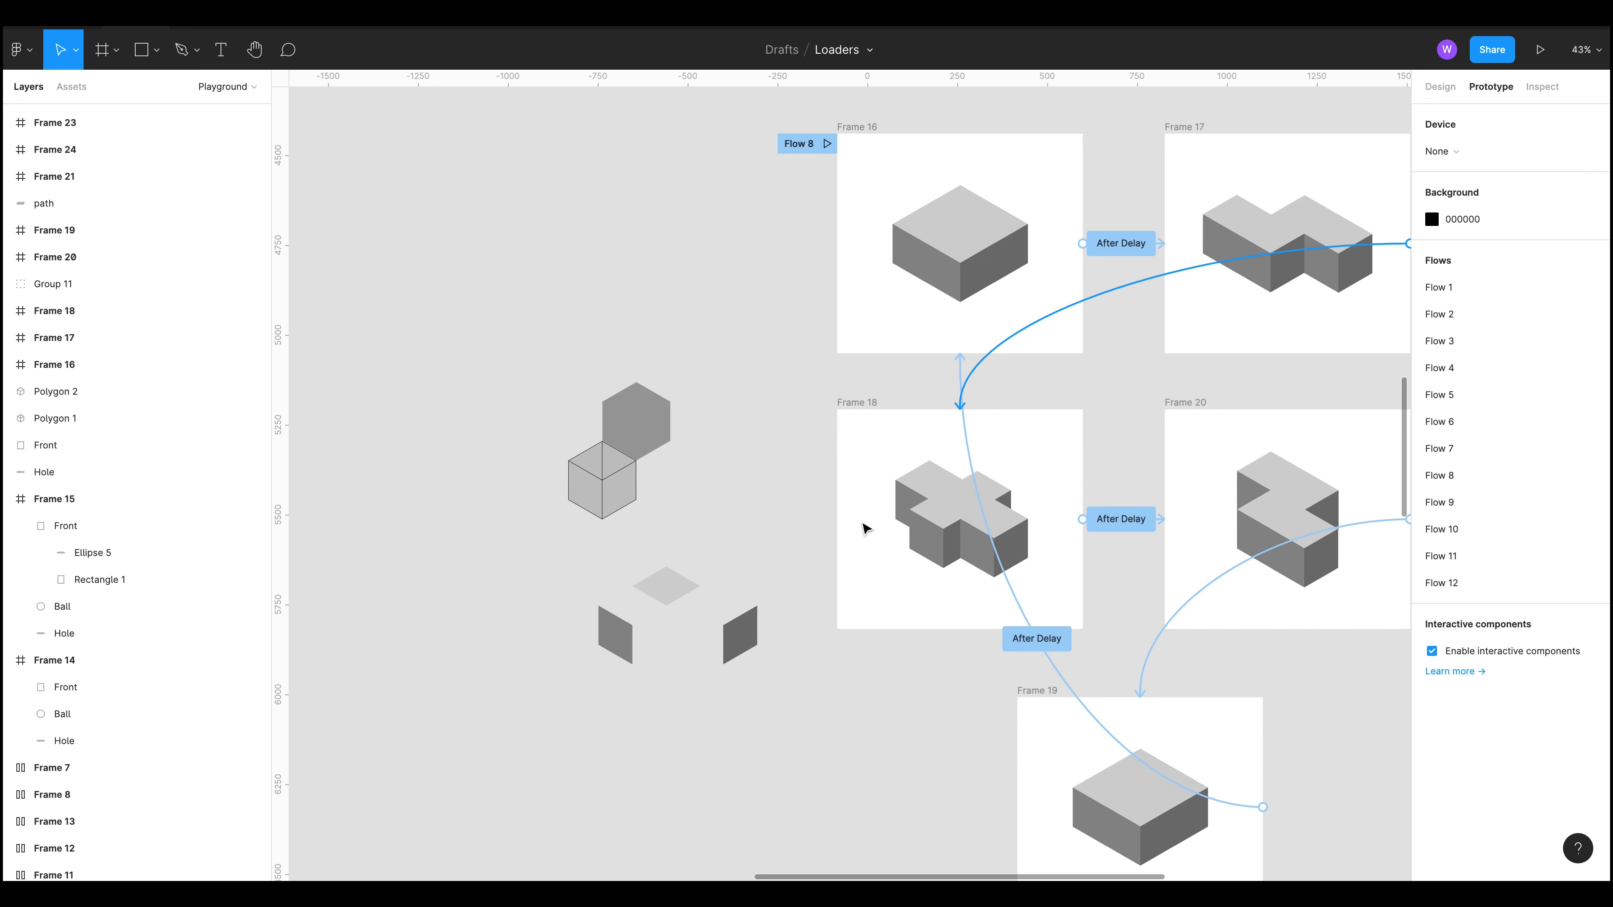
scroll(716, 524, "down", 2)
scroll(716, 524, "right", 2)
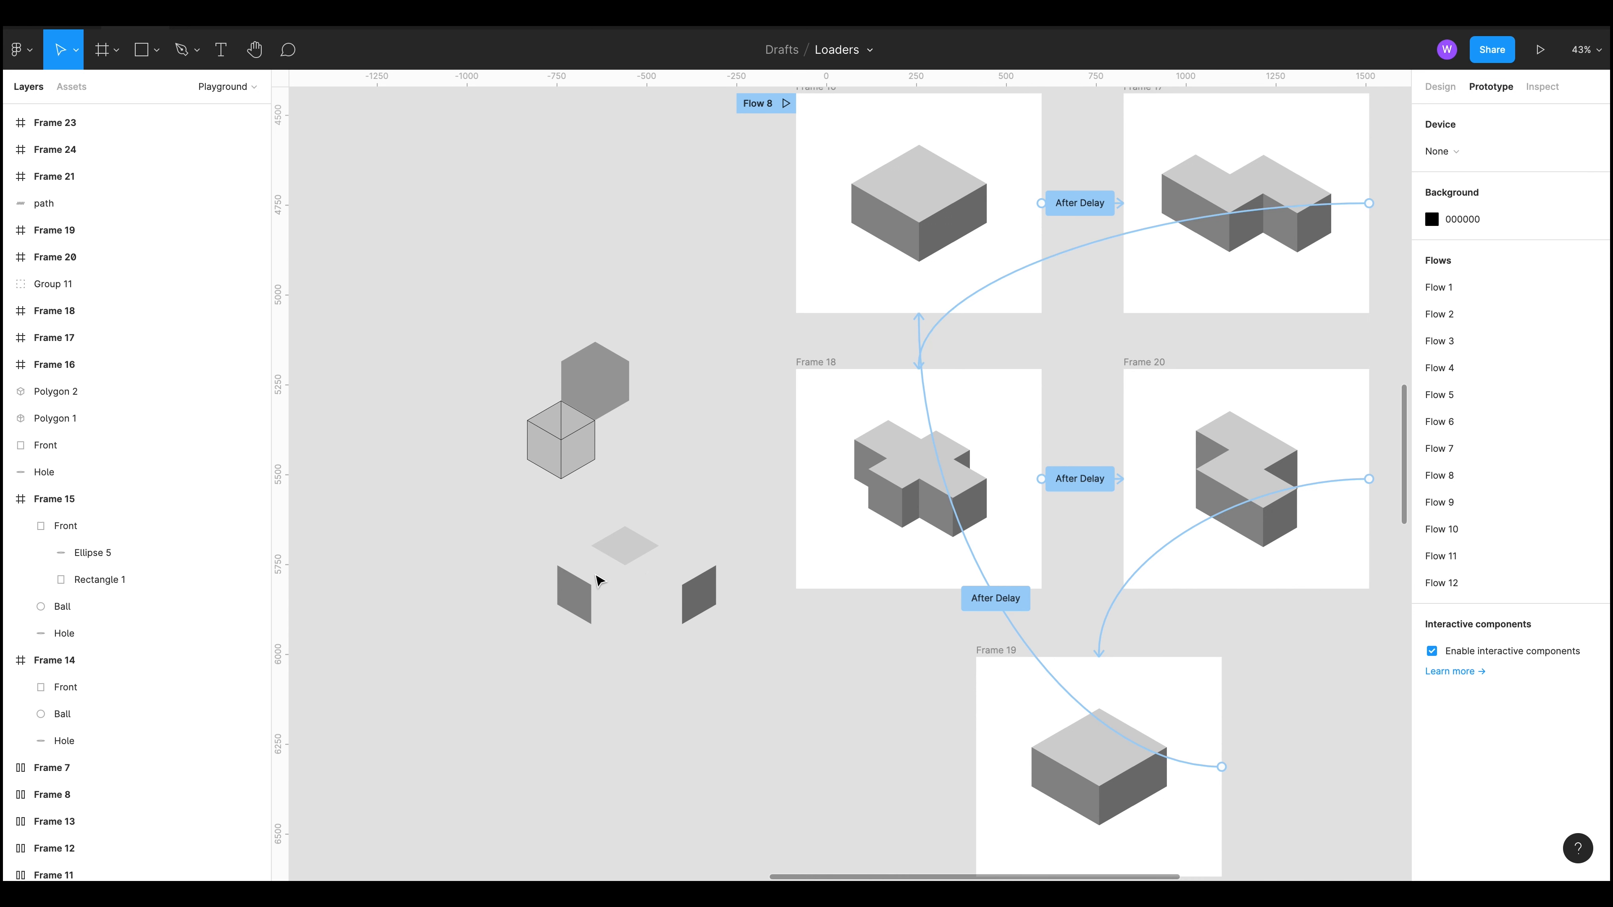
left_click_drag(586, 585, 622, 583)
double_click(607, 597)
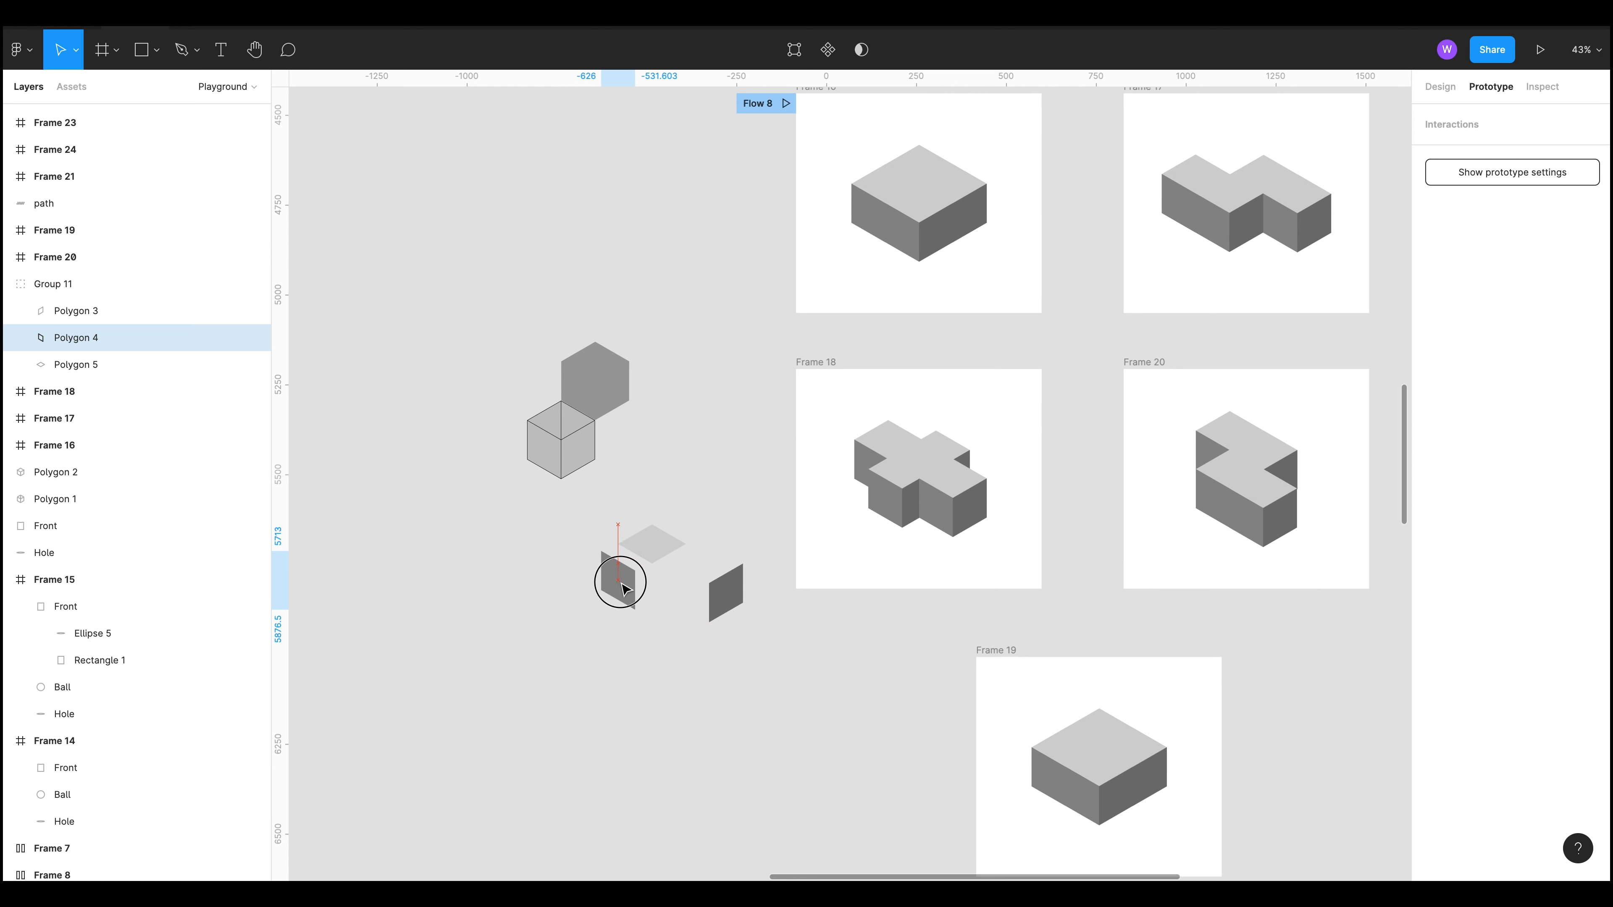
left_click_drag(724, 591, 675, 571)
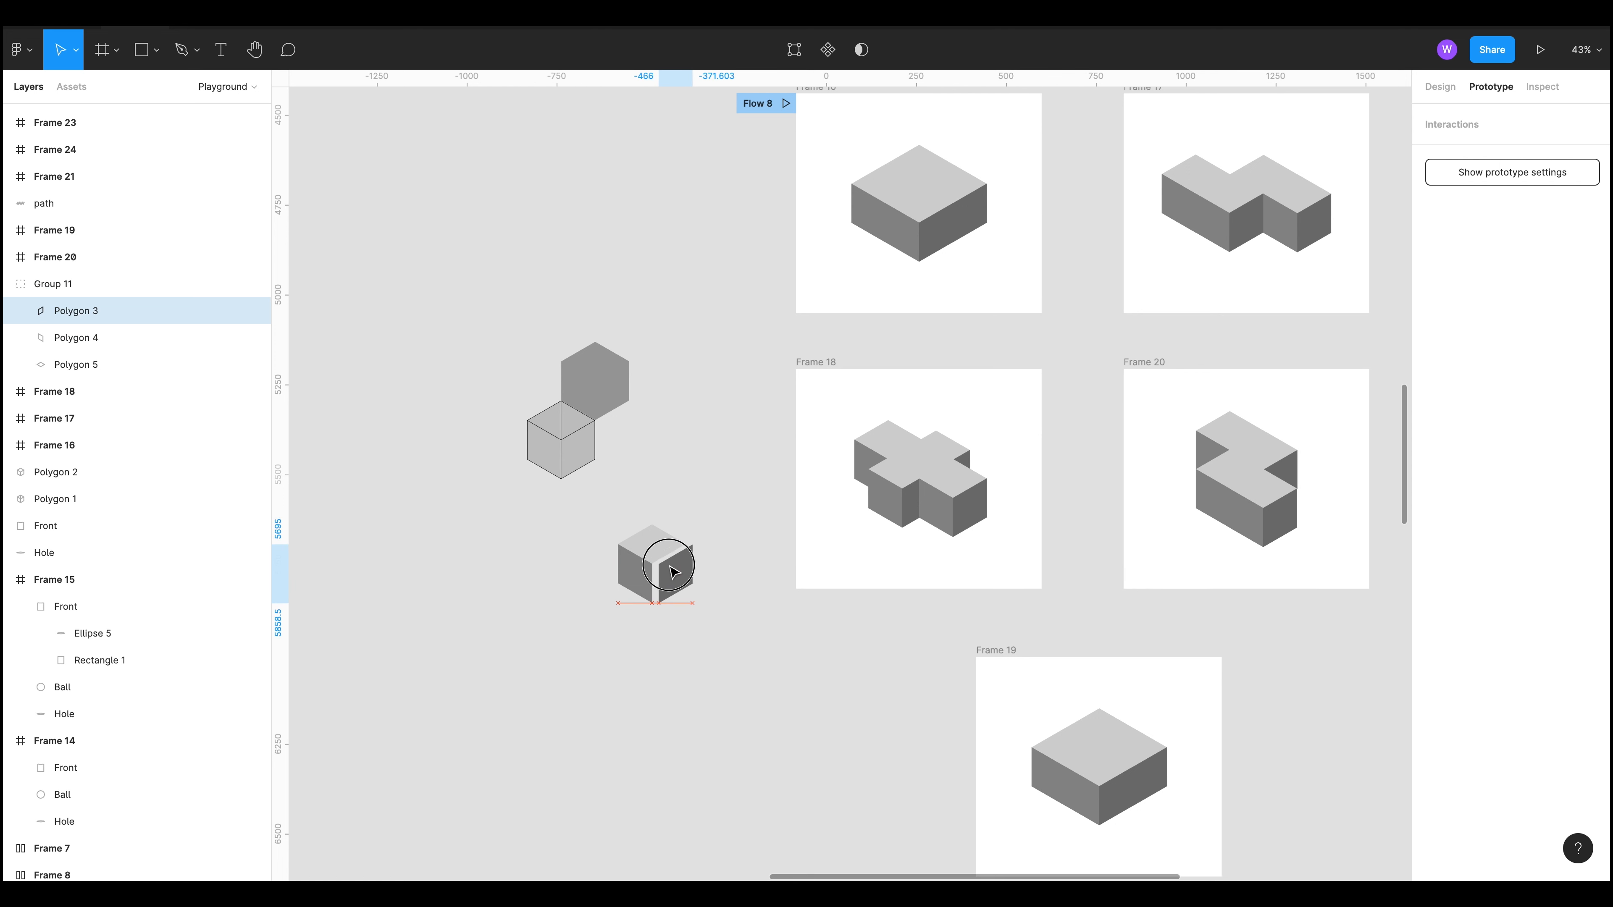
Step: Open the cube group in Frame 16 to inspect its polygon faces
left_click(875, 816)
left_click_drag(876, 792, 790, 838)
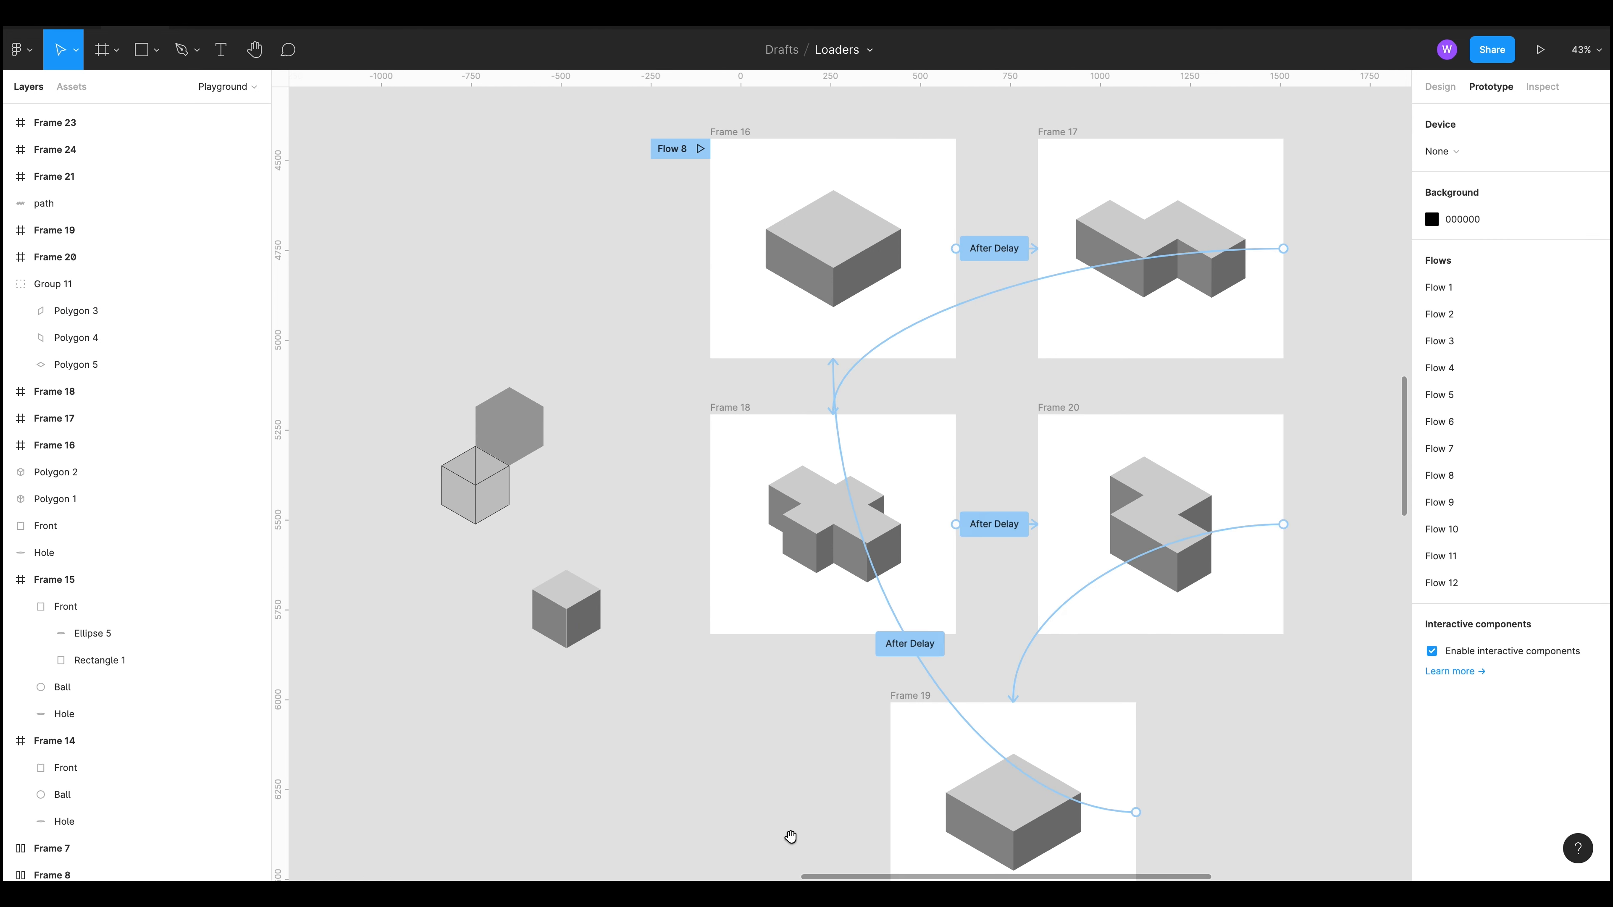
left_click_drag(620, 332, 523, 363)
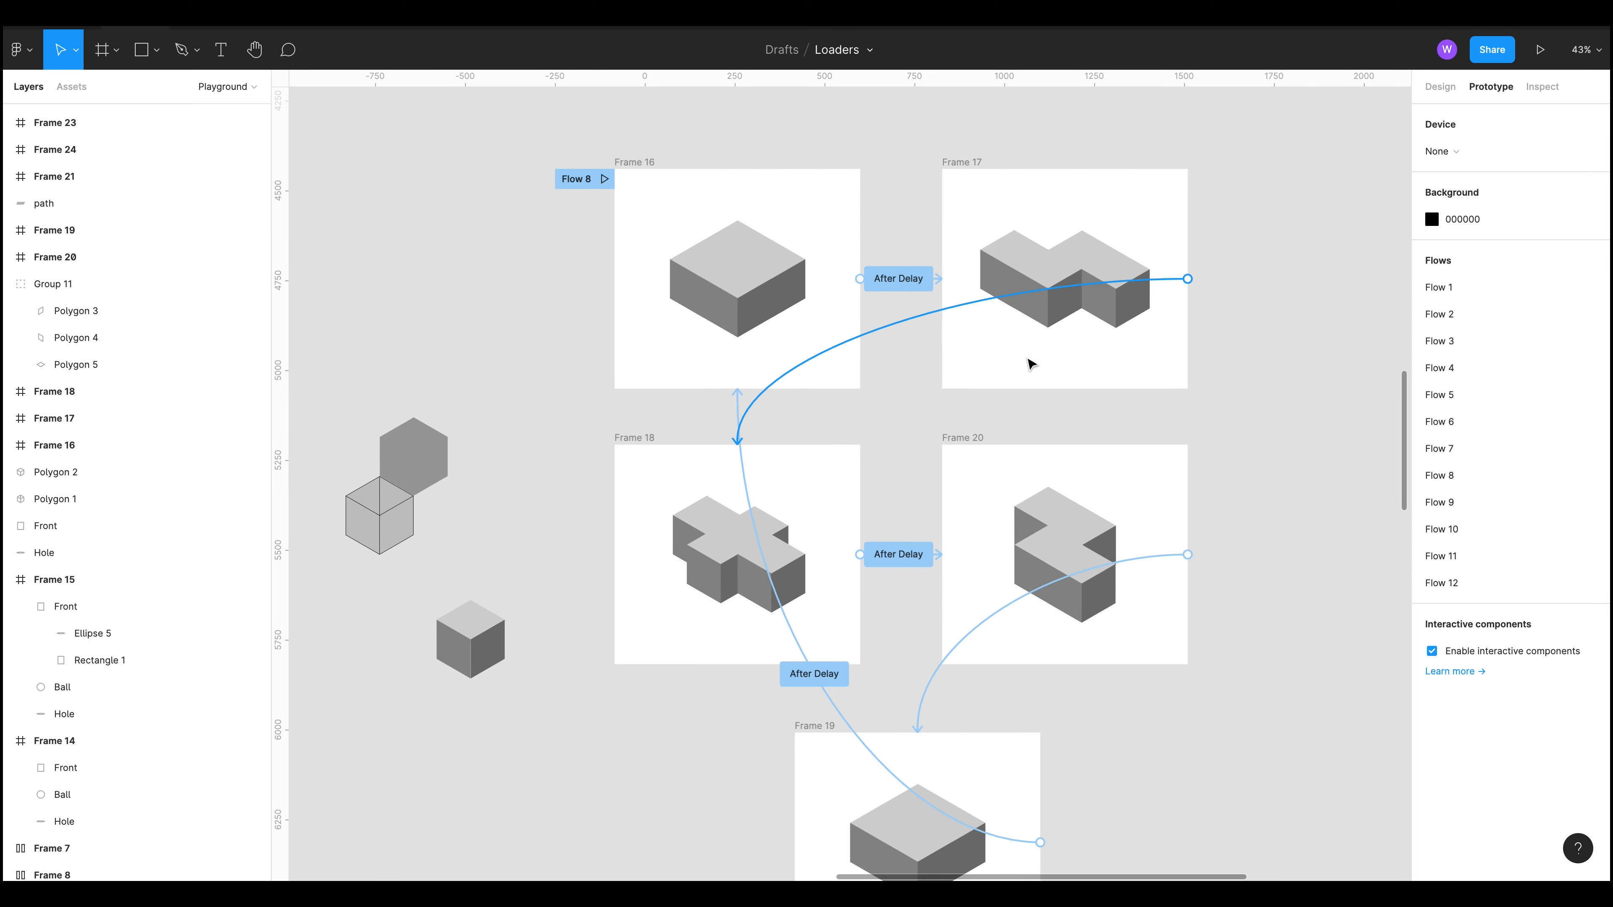
left_click(706, 273)
double_click(707, 273)
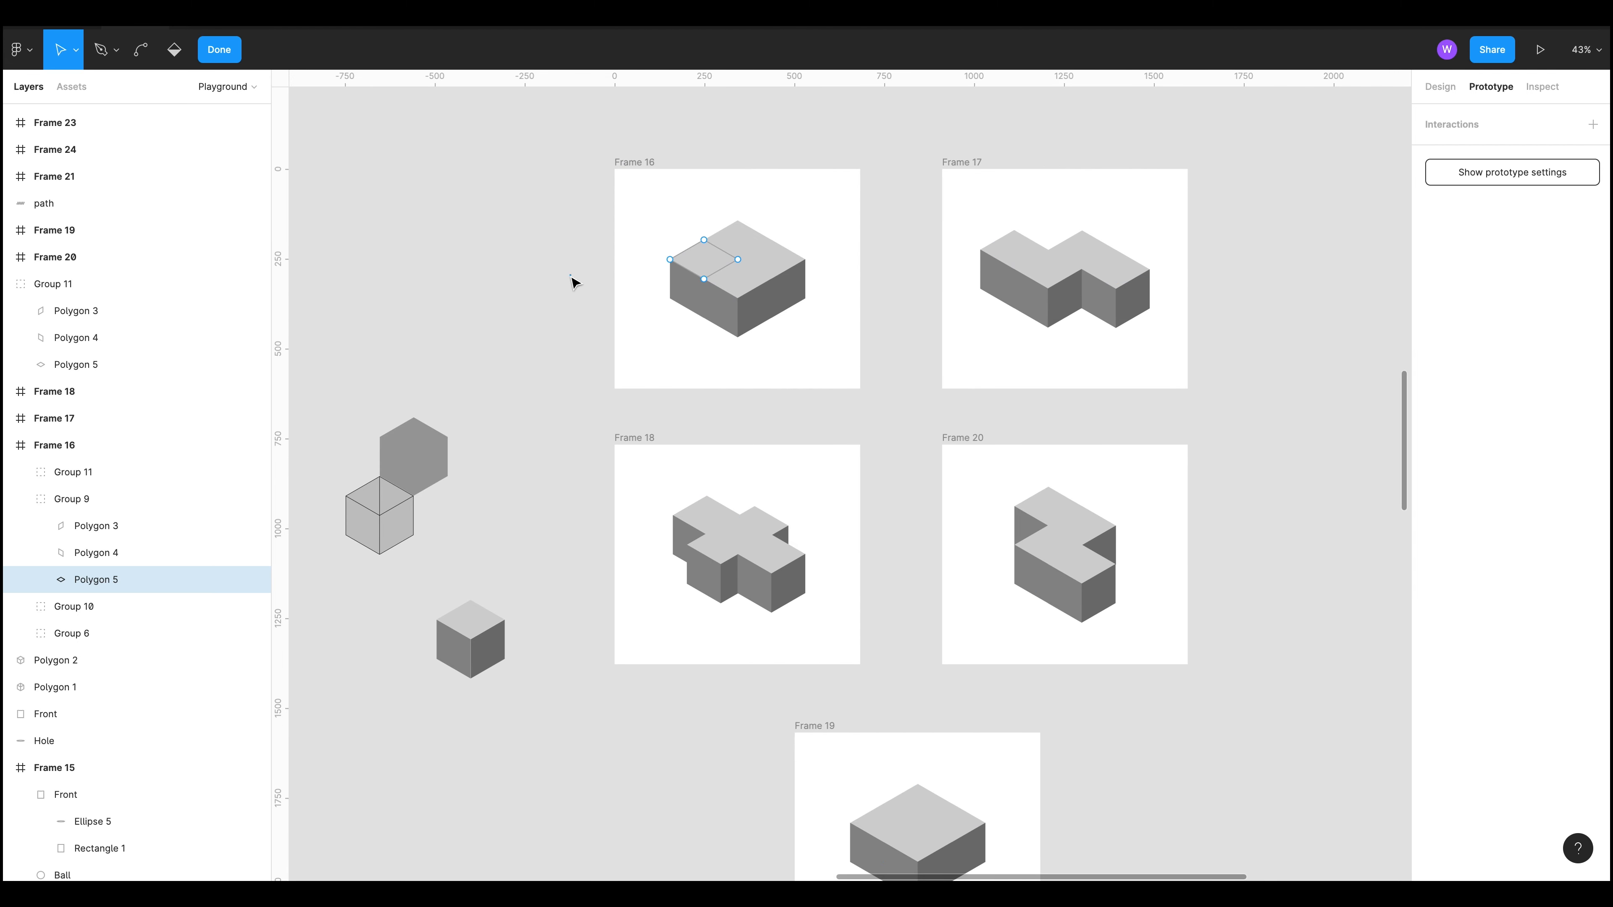
key("Escape")
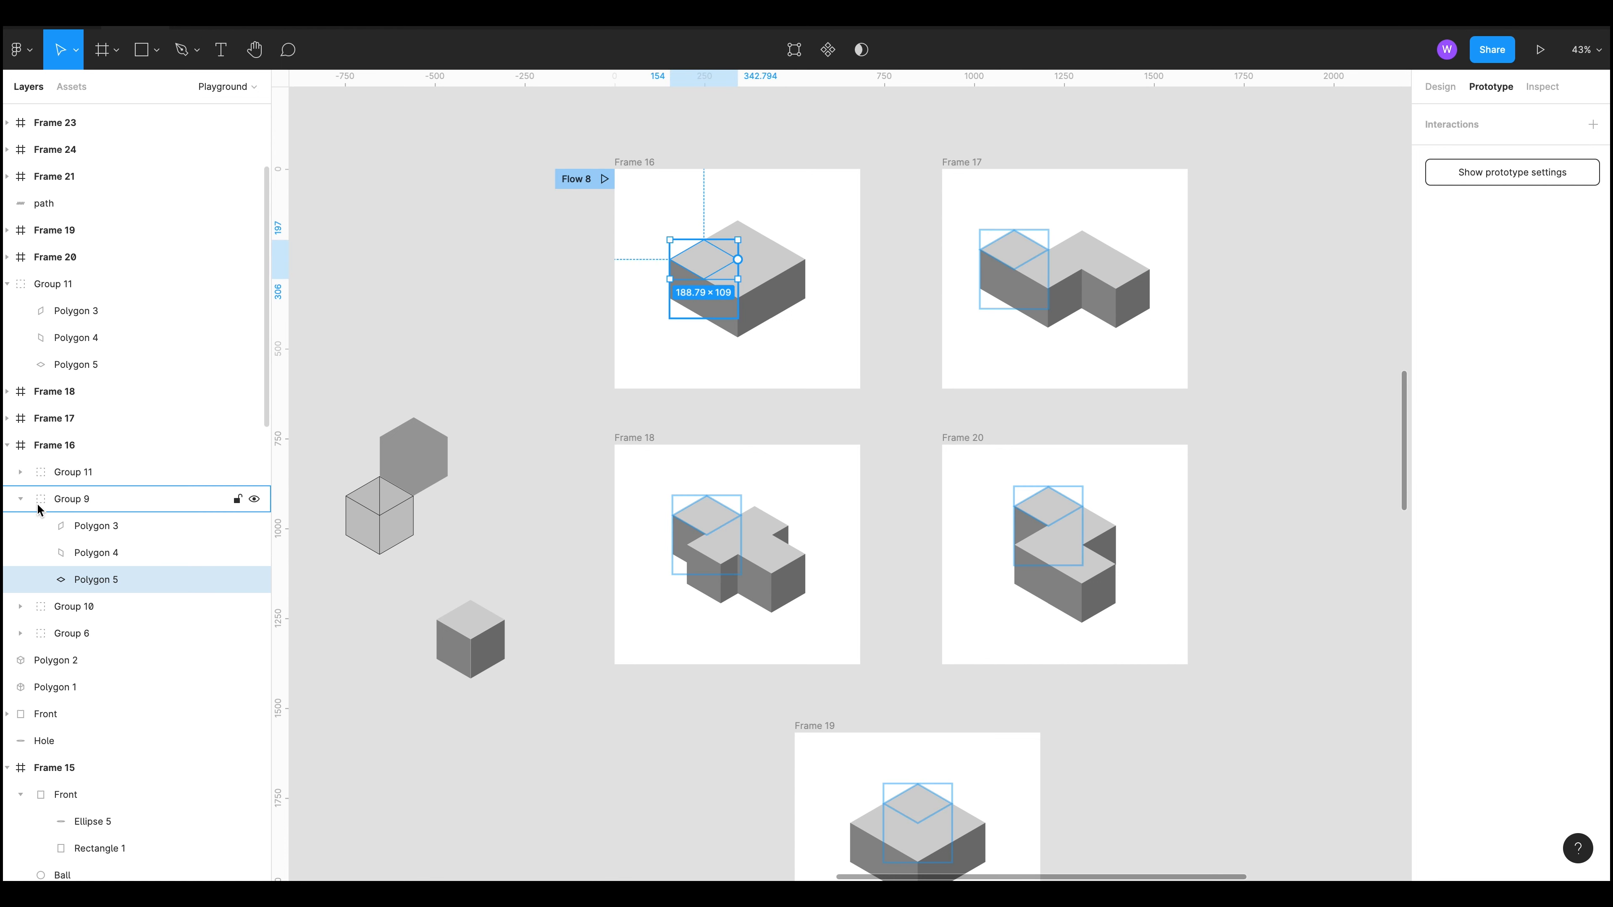
Step: Select Frame 16's Groups 11, 9, 10 and 6 in turn, then hide and reshow the first three
left_click(20, 498)
left_click(79, 480)
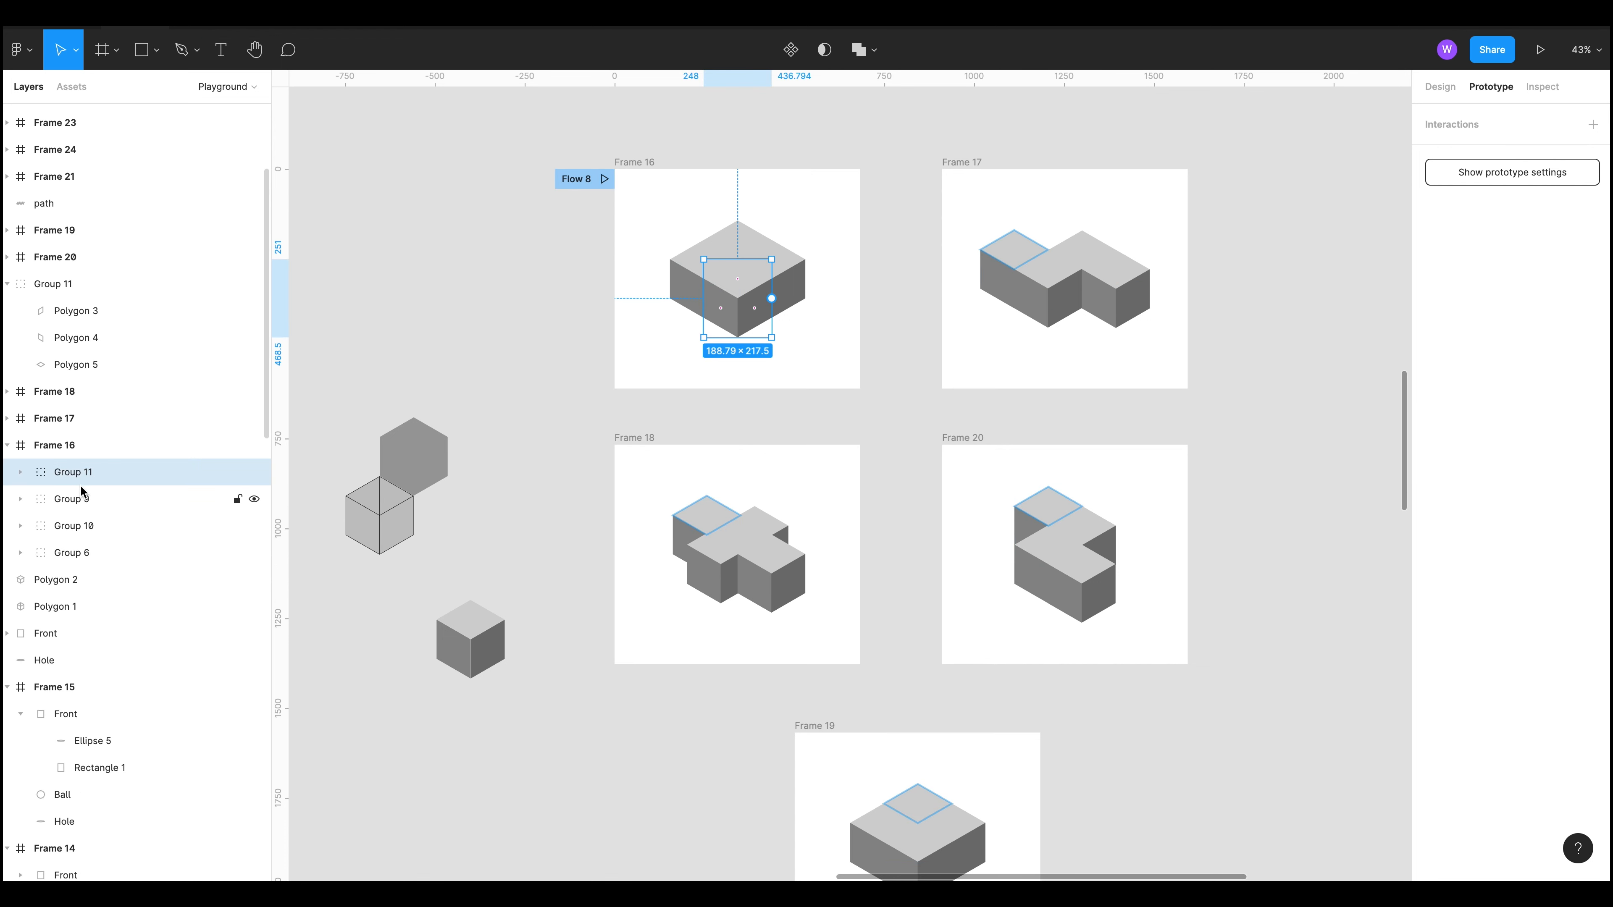
left_click(84, 502)
left_click(88, 527)
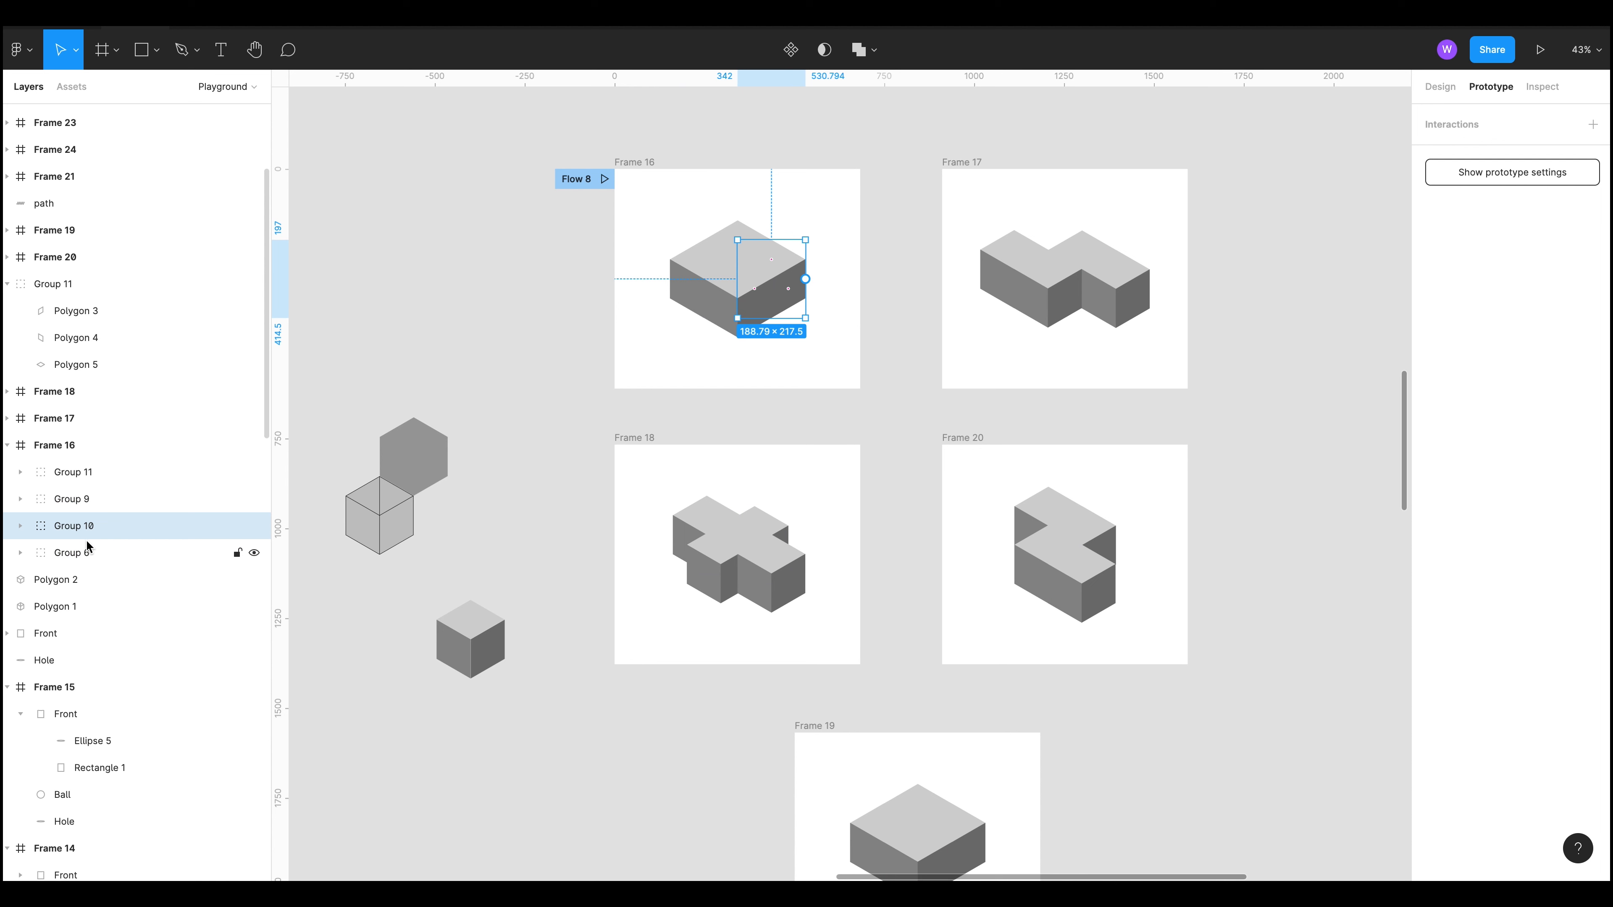
left_click(85, 552)
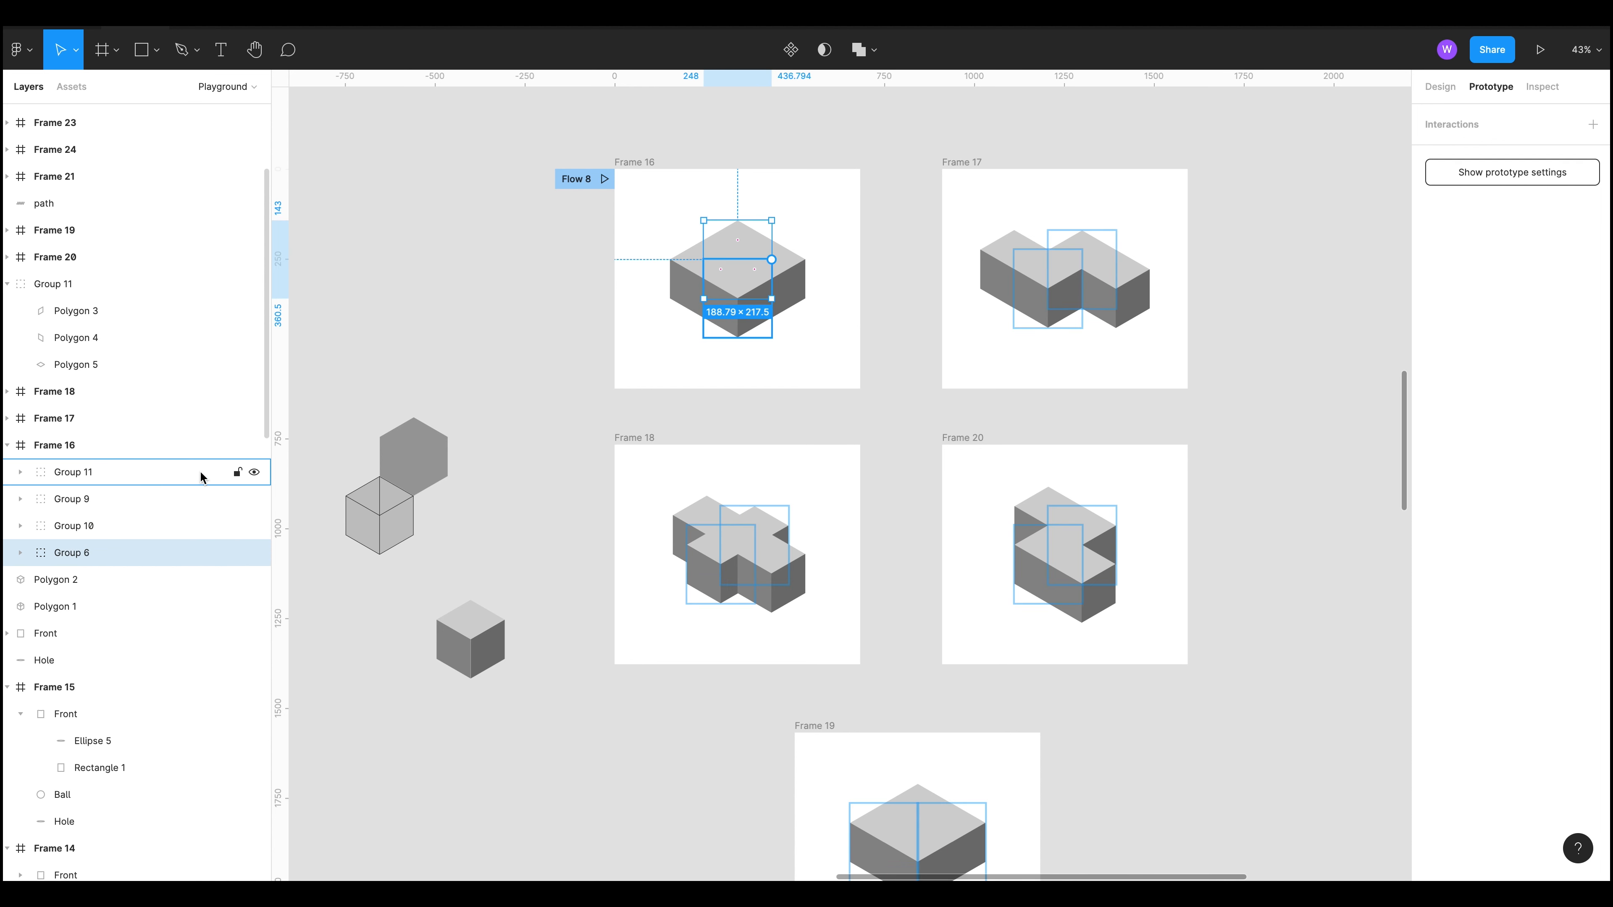
left_click_drag(255, 473, 252, 527)
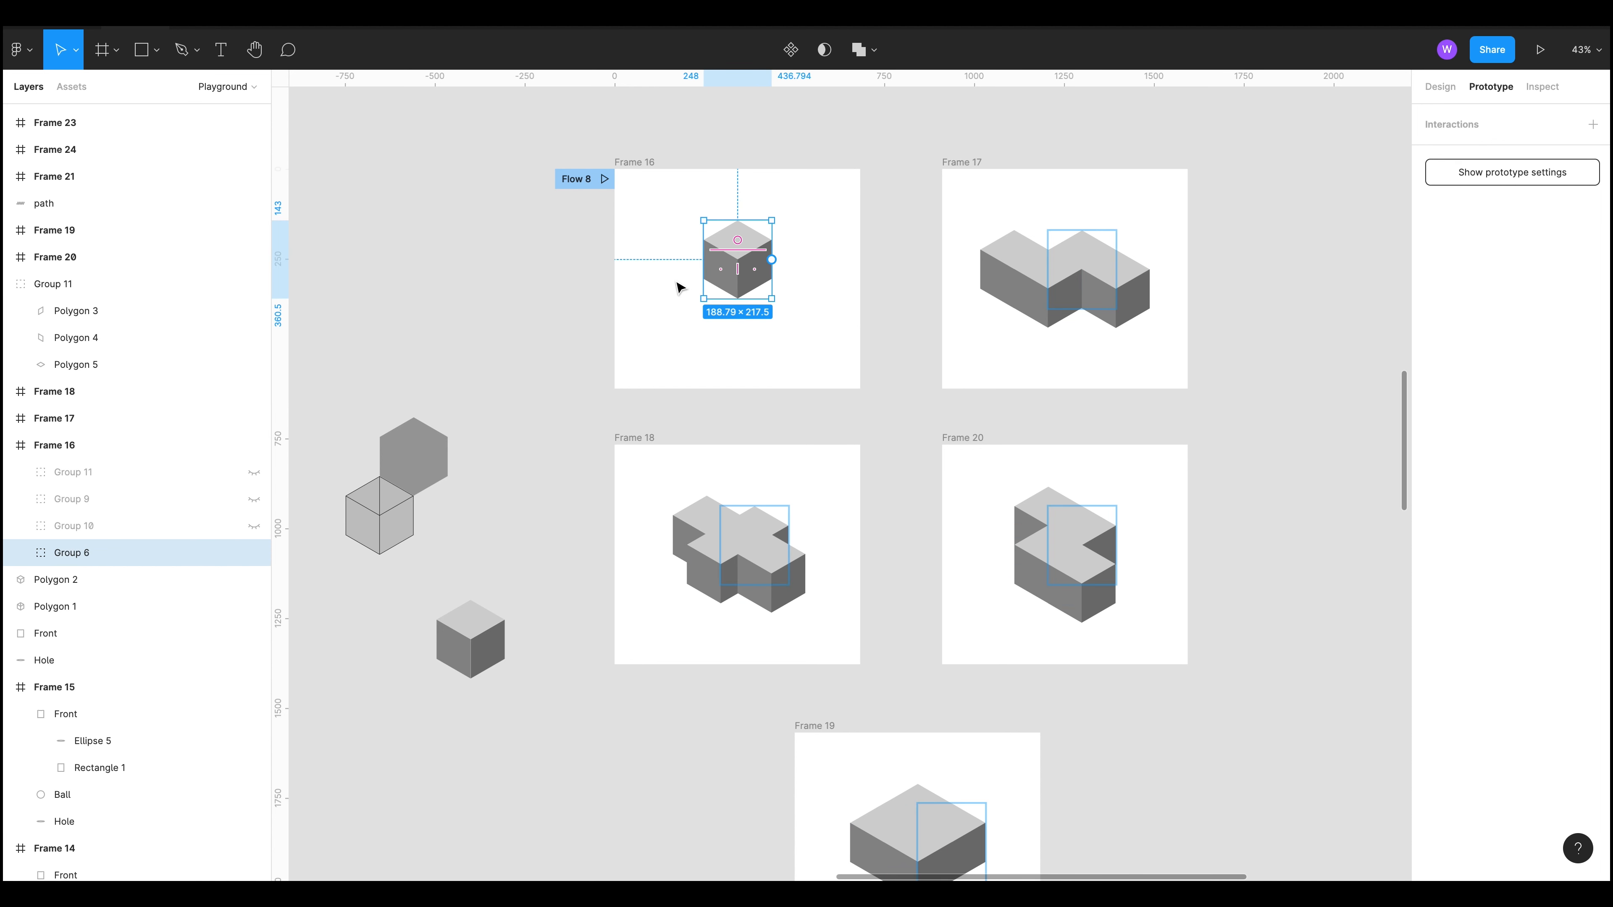
left_click(254, 526)
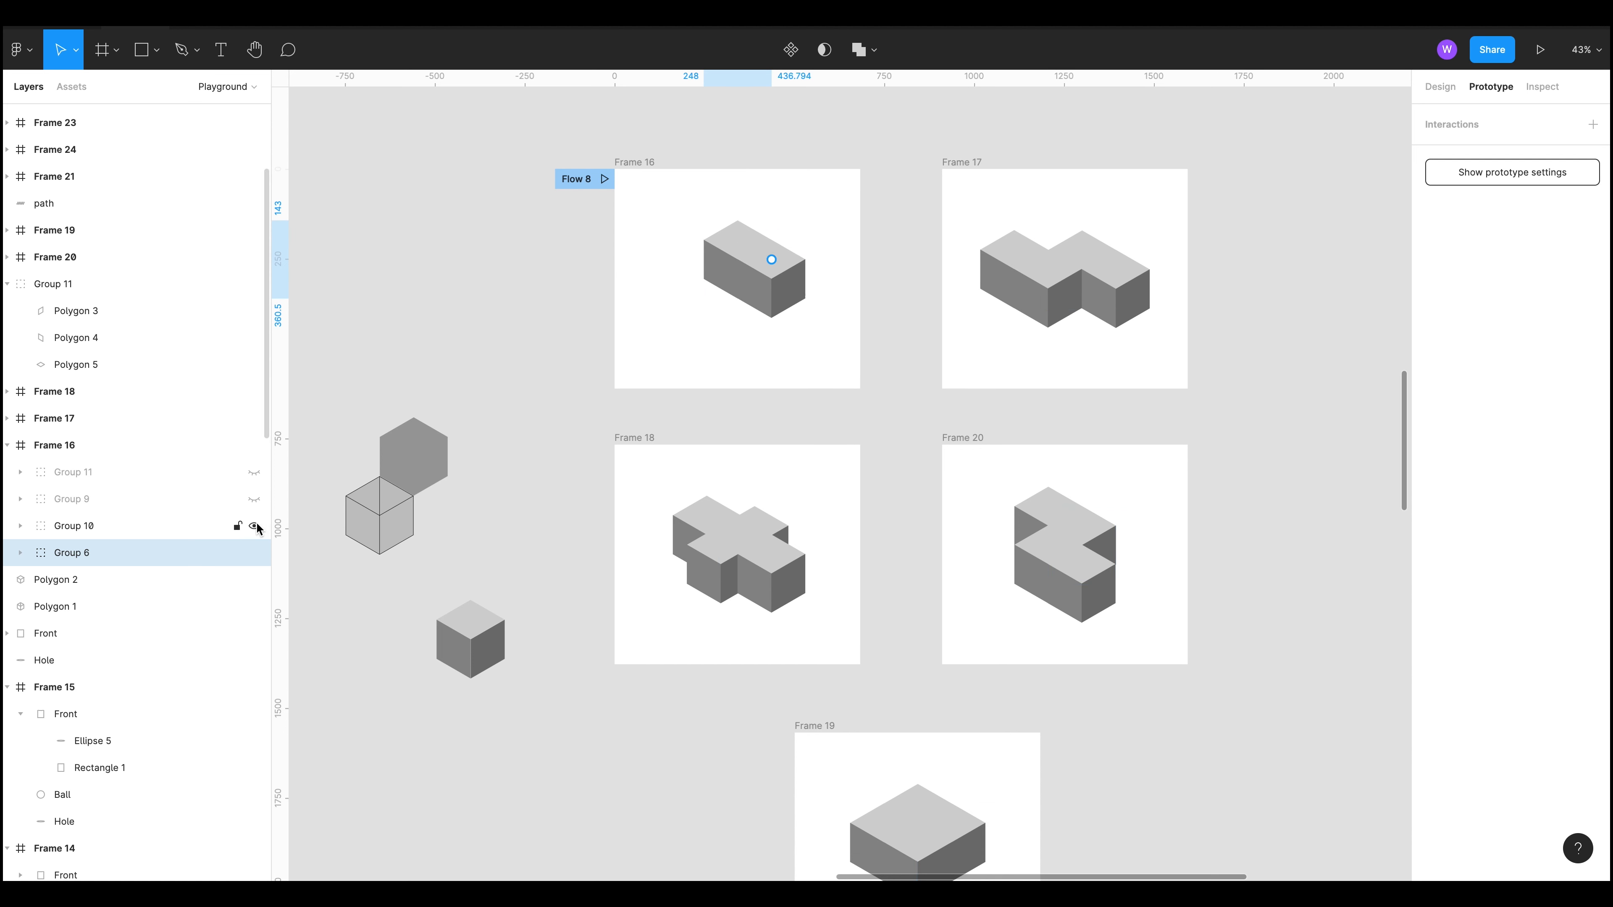
left_click(255, 474)
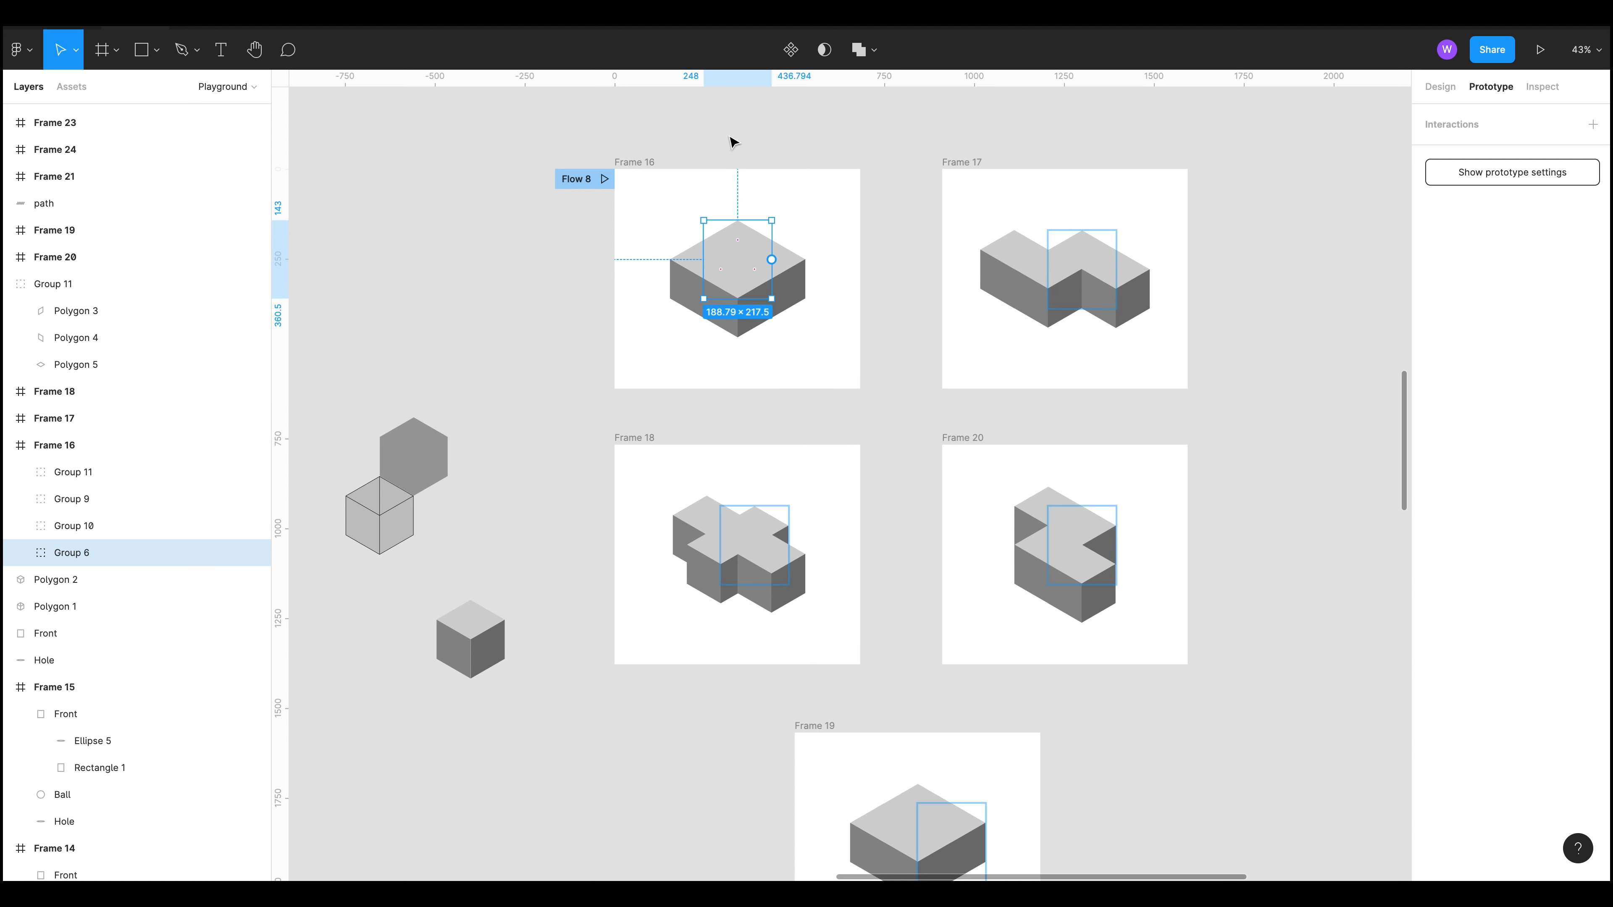
left_click(513, 235)
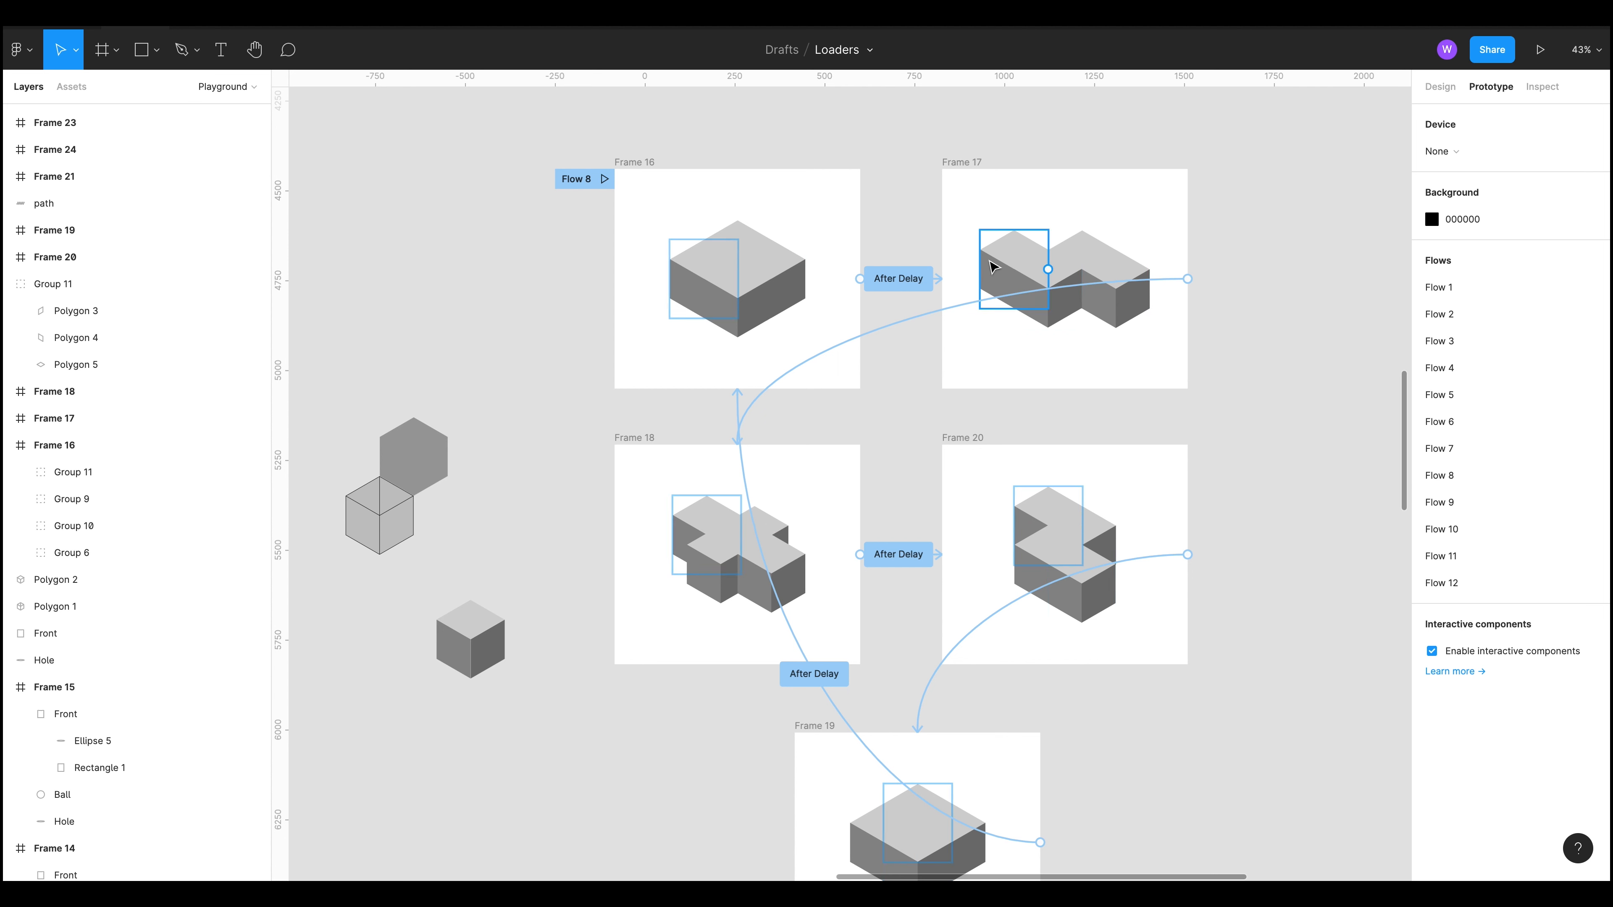
Step: Preview Flow 8 in presentation mode and return to the canvas
scroll(1123, 665, "down", 3)
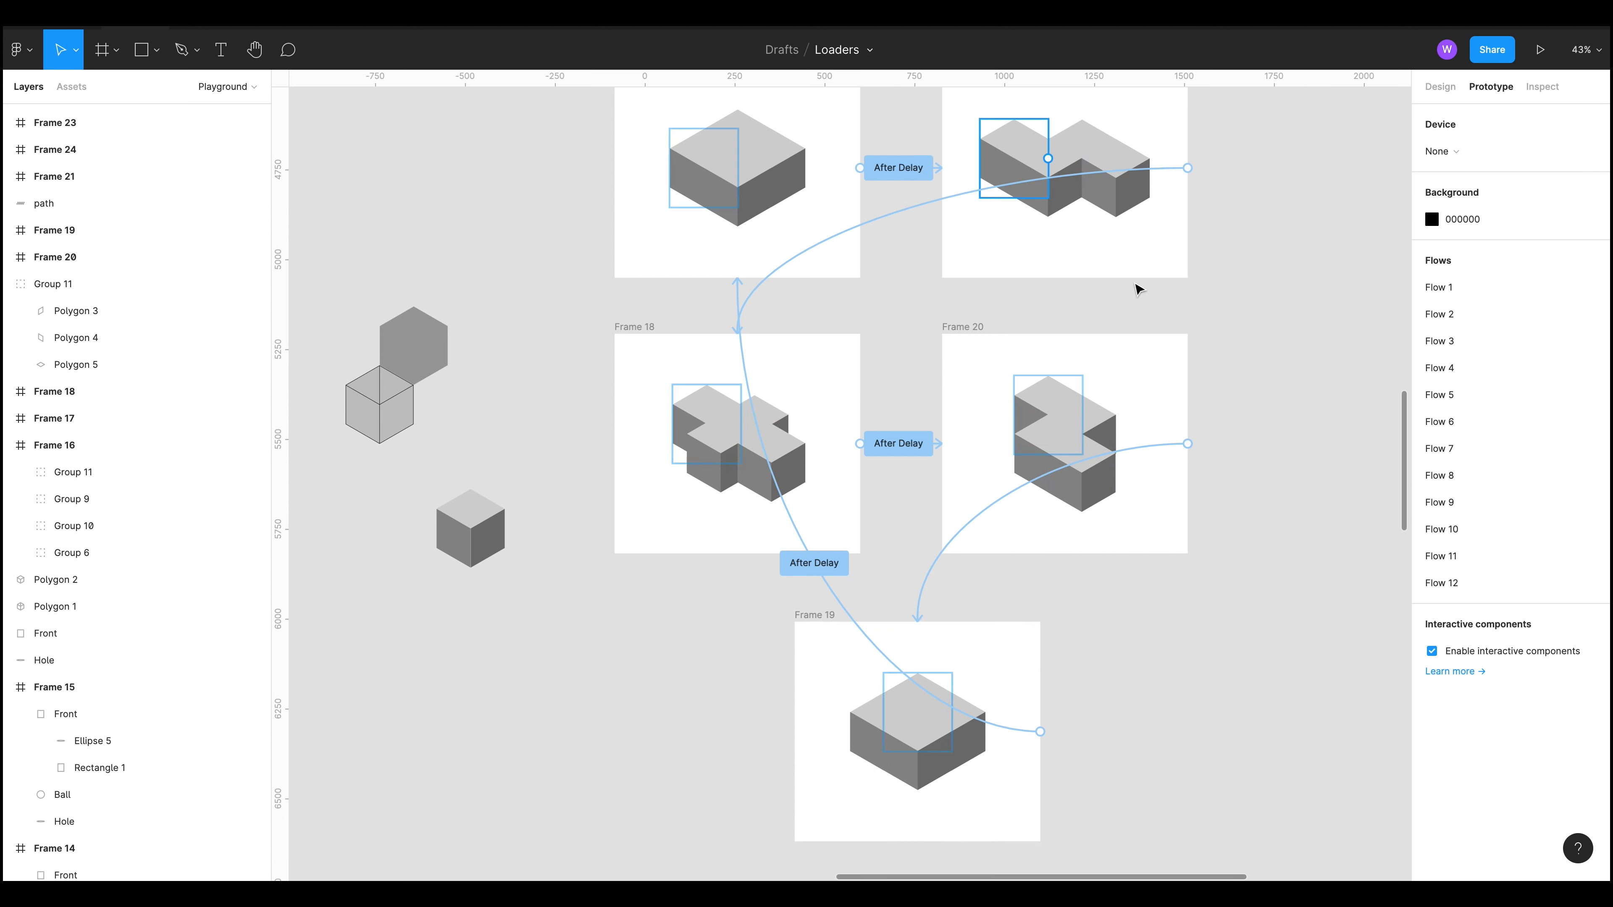
scroll(578, 207, "up", 1)
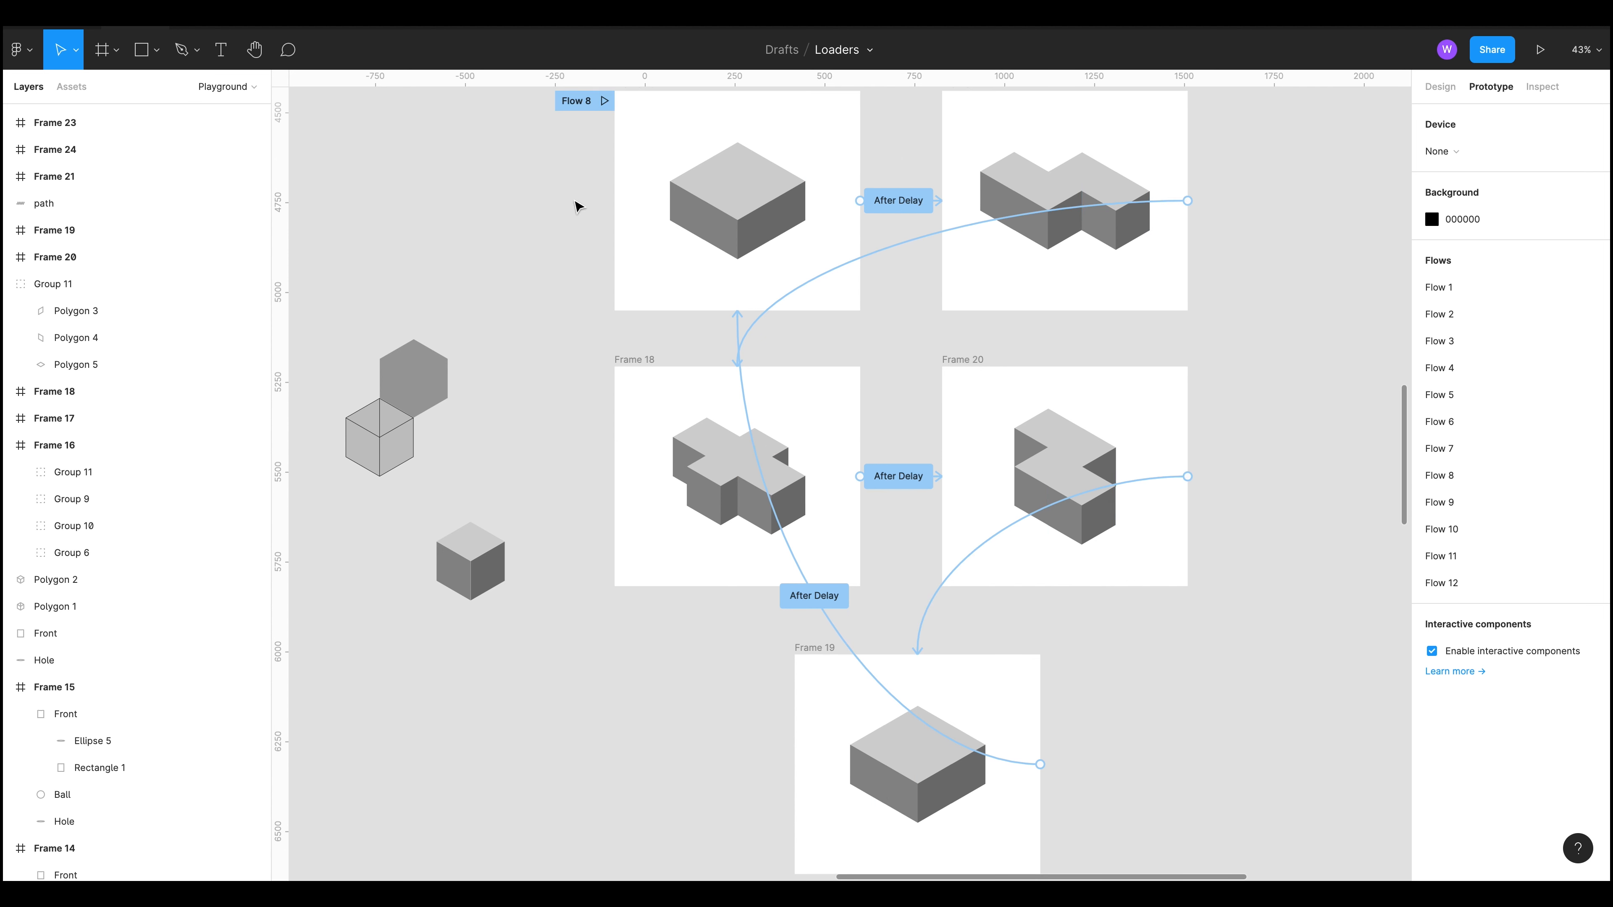
left_click(602, 103)
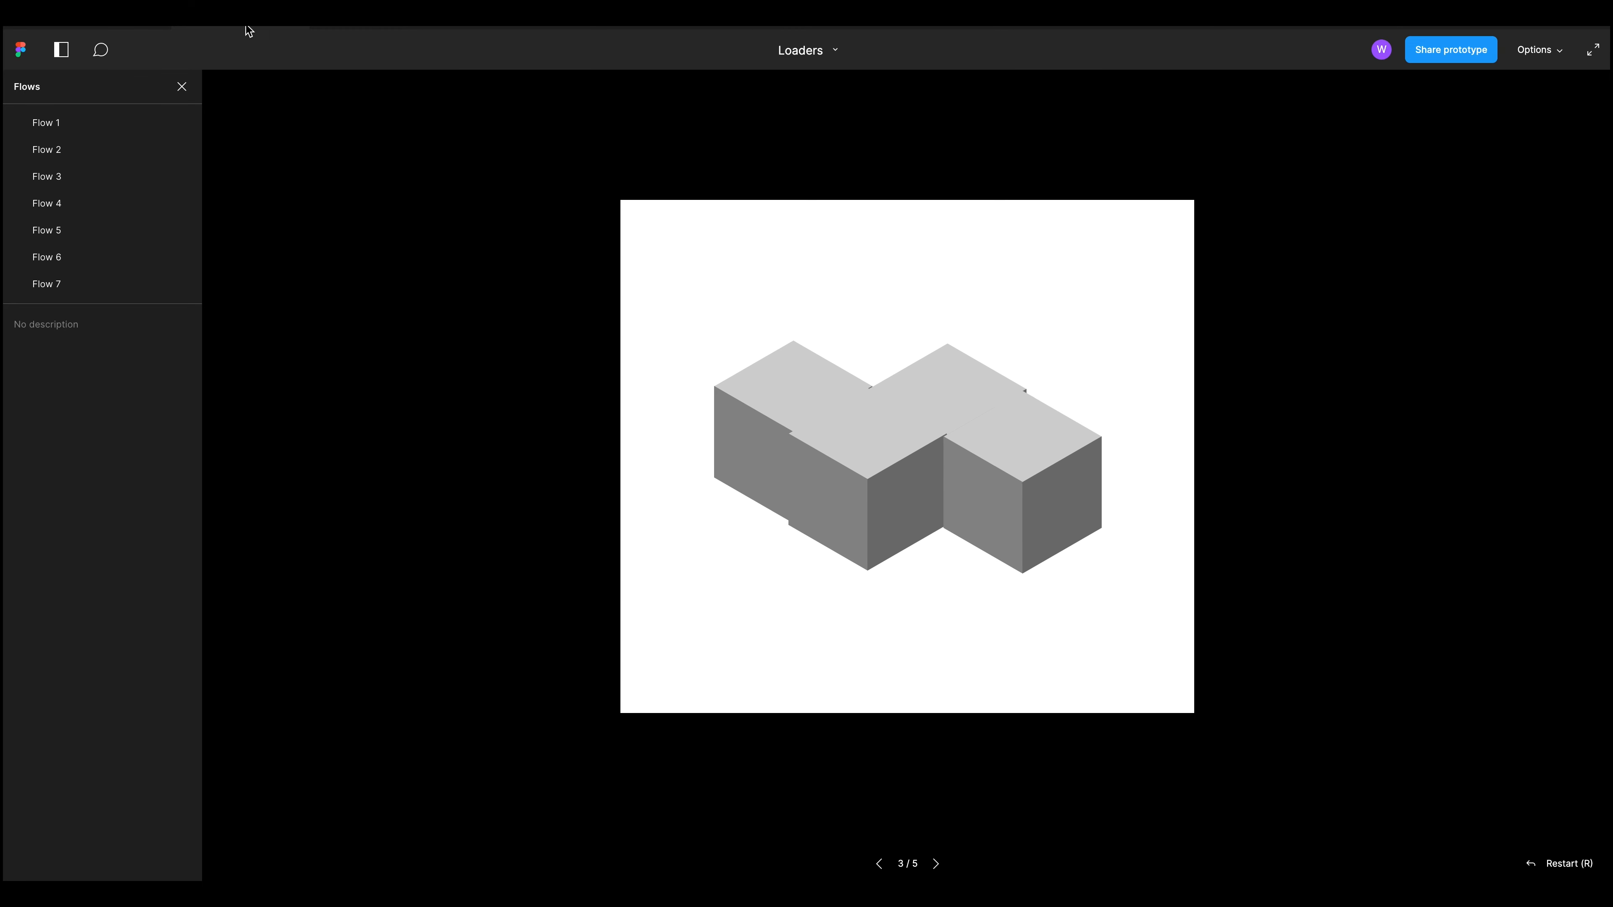
left_click(302, 15)
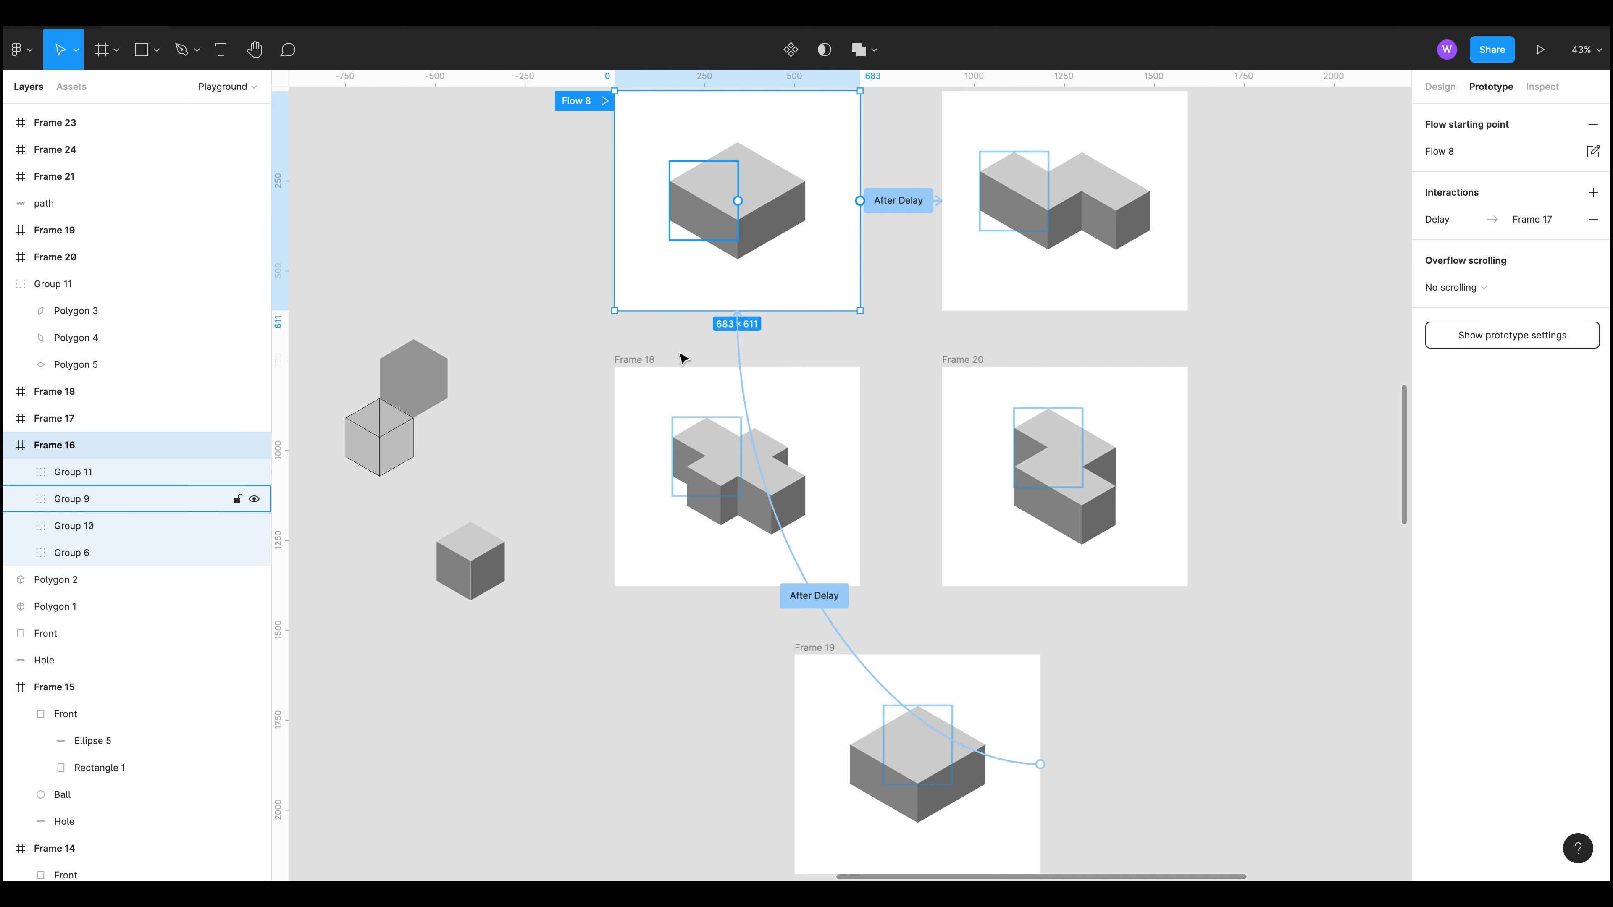
Step: Open the After Delay interaction details of Frame 16 and Frame 17 in Flow 8 to review their Smart Animate settings
left_click(525, 290)
scroll(601, 324, "up", 2)
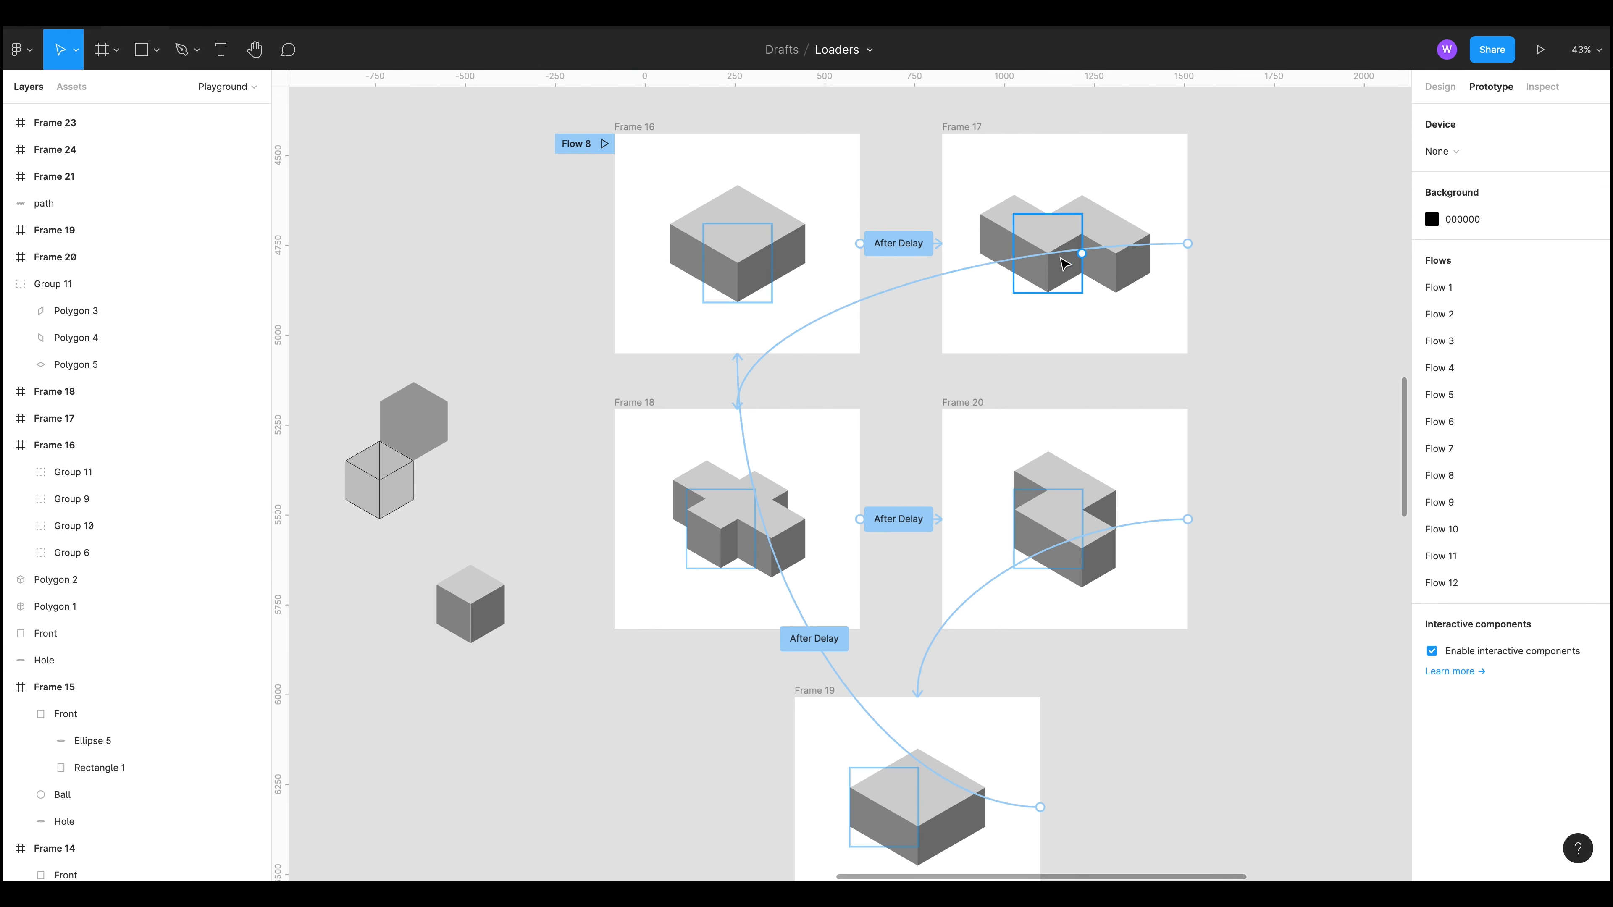
left_click(898, 243)
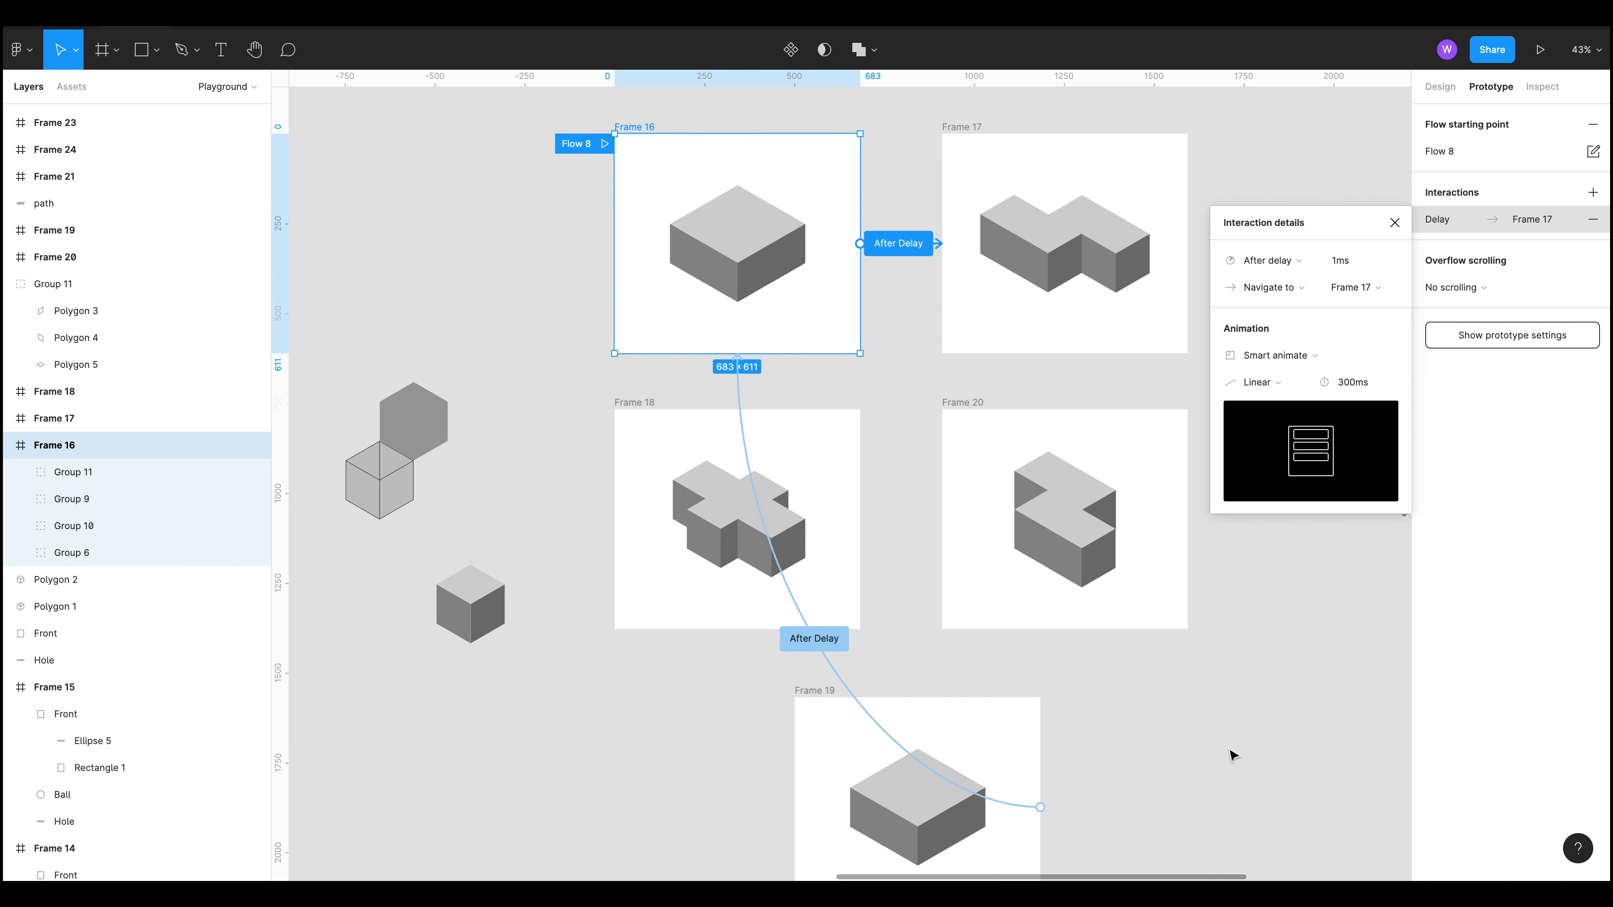
left_click(1055, 353)
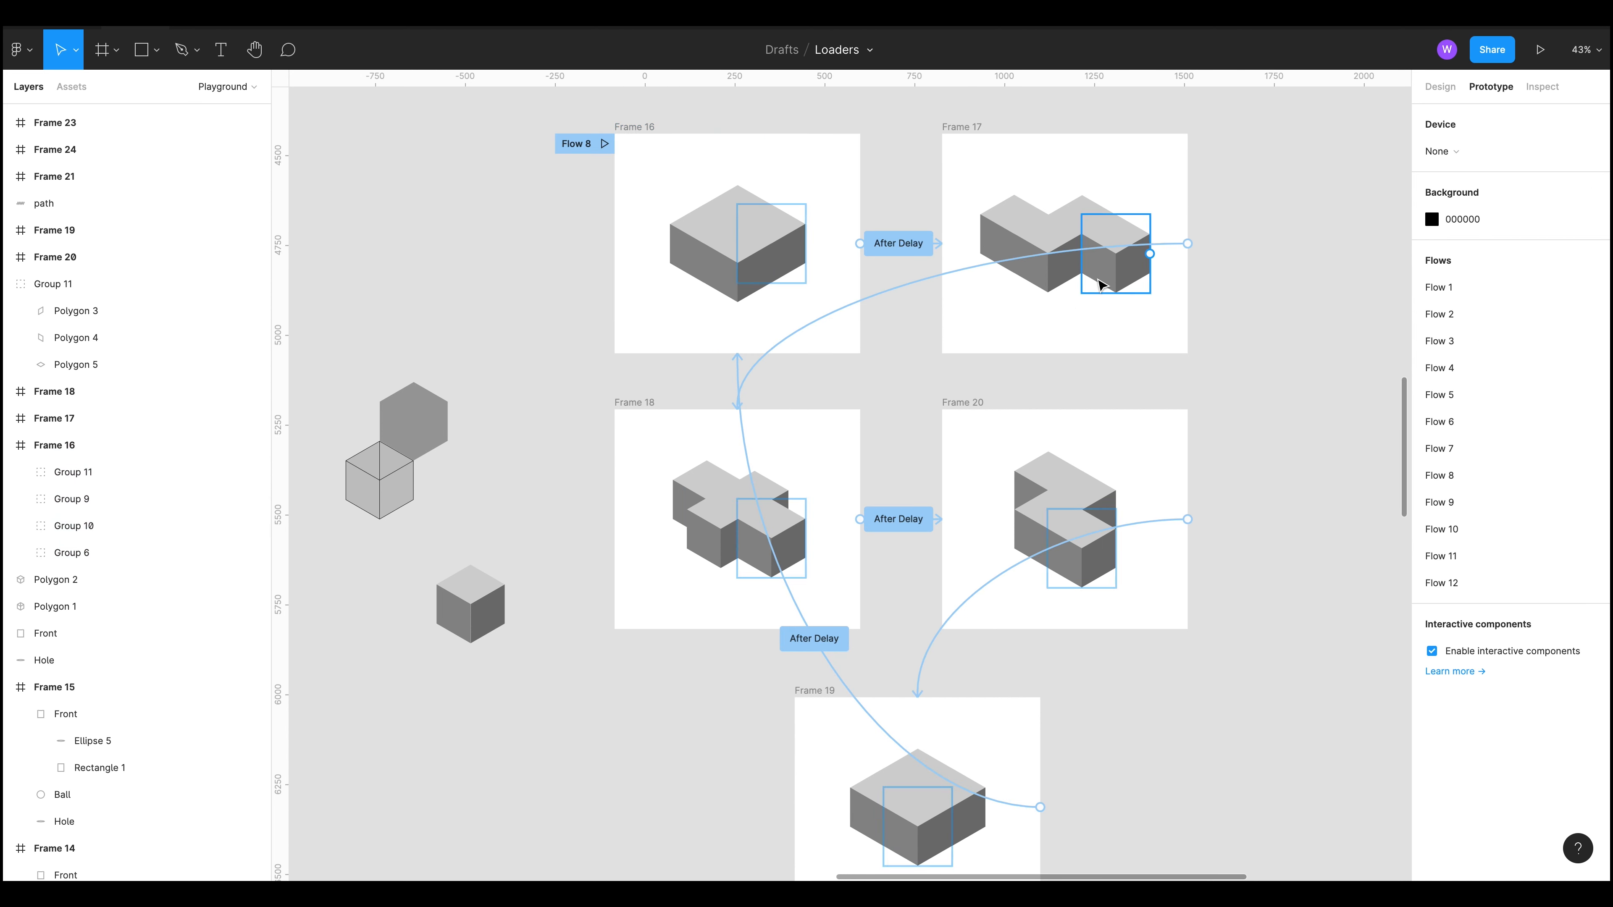
left_click(1178, 246)
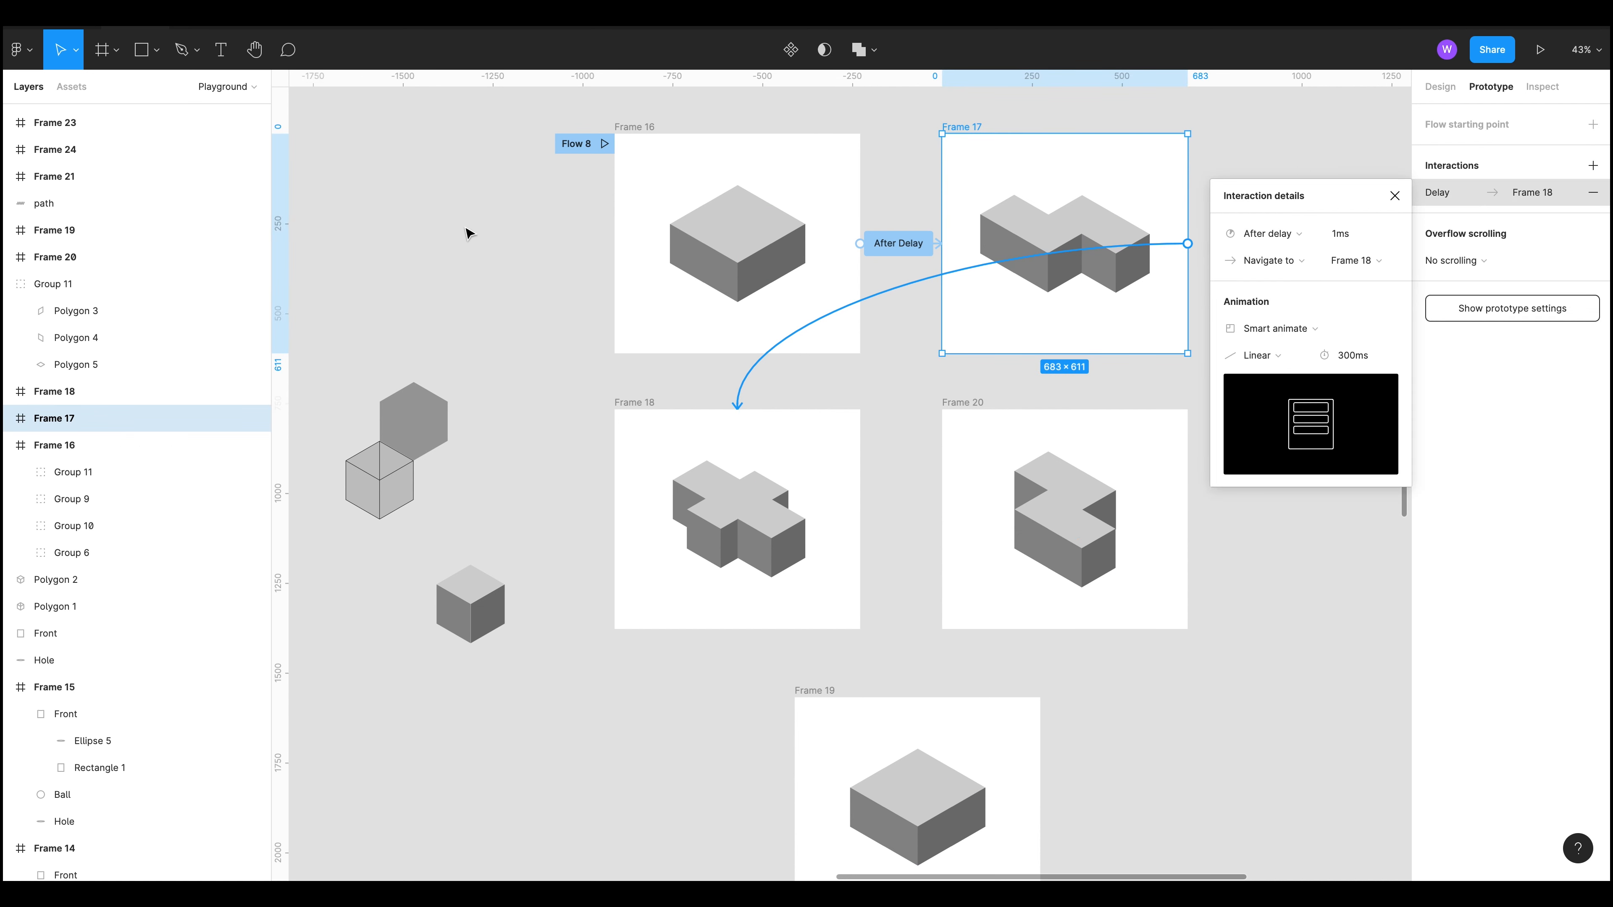
Step: Examine the Flow 10 cube frames and the stacked cube groups inside Frames 21, 24 and 26
scroll(1080, 515, "down", 10)
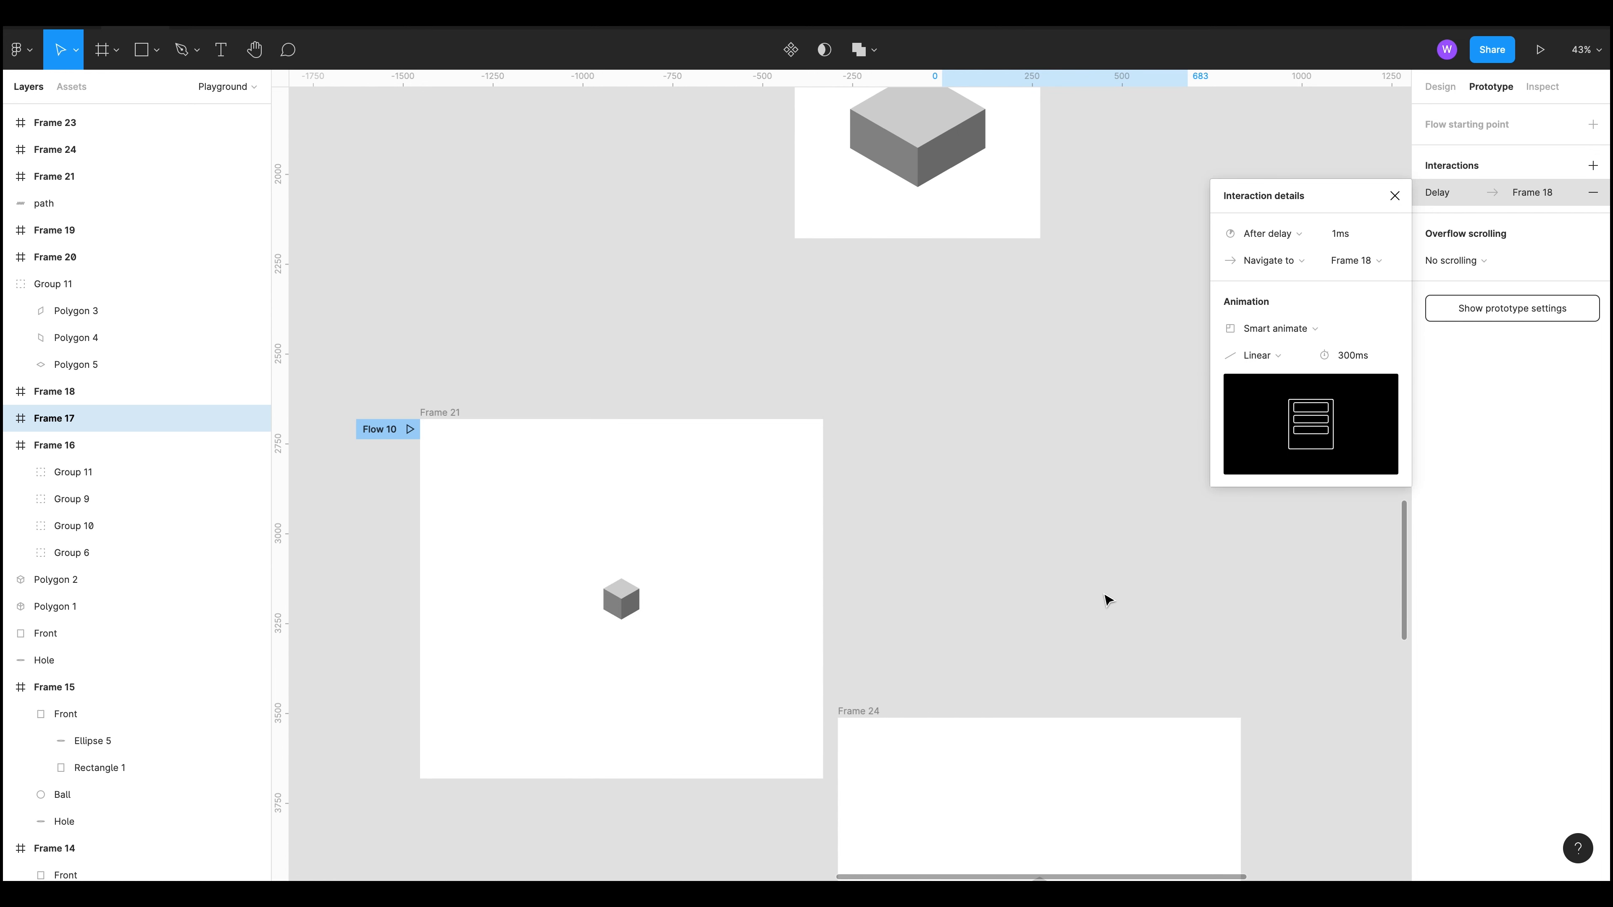
scroll(1109, 608, "down", 1)
left_click_drag(1109, 609, 1049, 404)
left_click(415, 246)
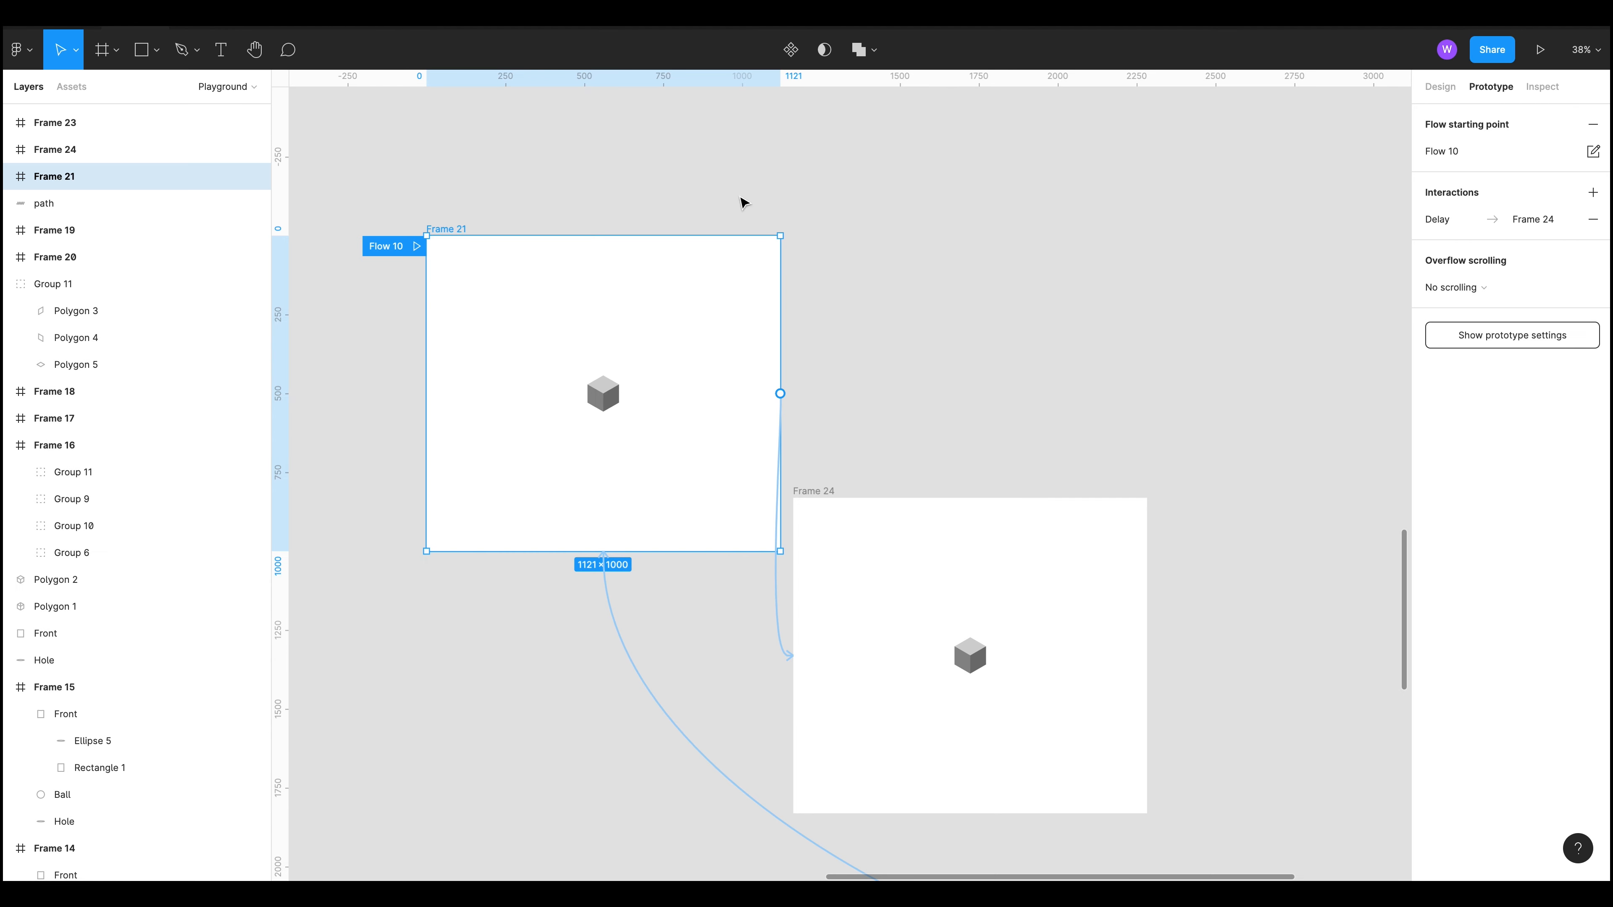
scroll(1147, 412, "down", 10)
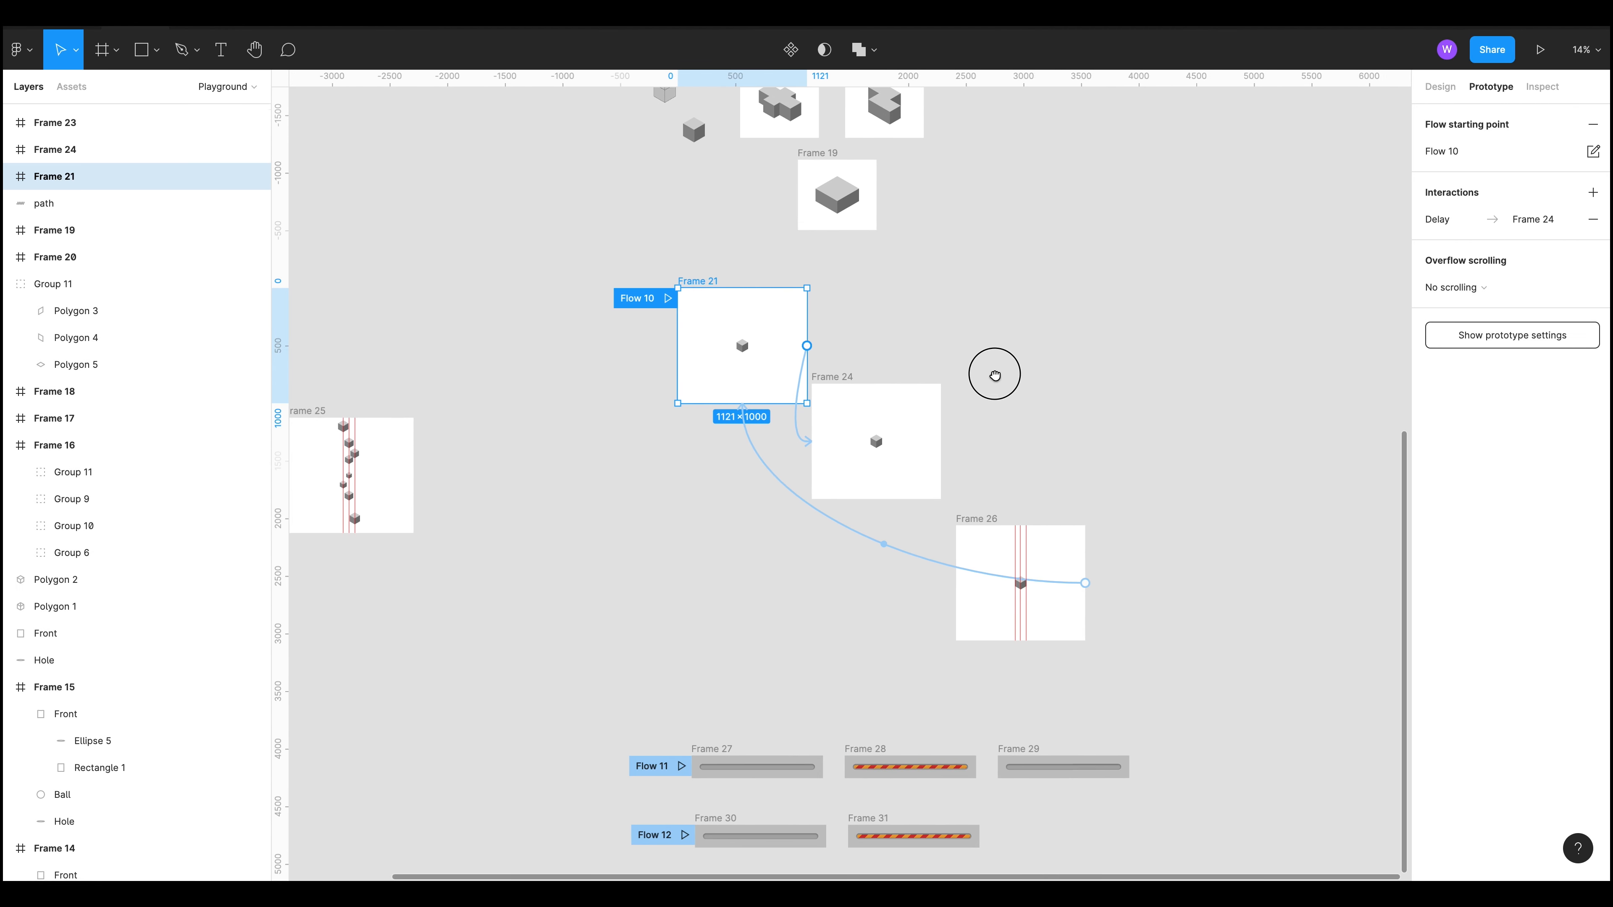
left_click(1024, 428)
left_click_drag(1112, 660, 1016, 462)
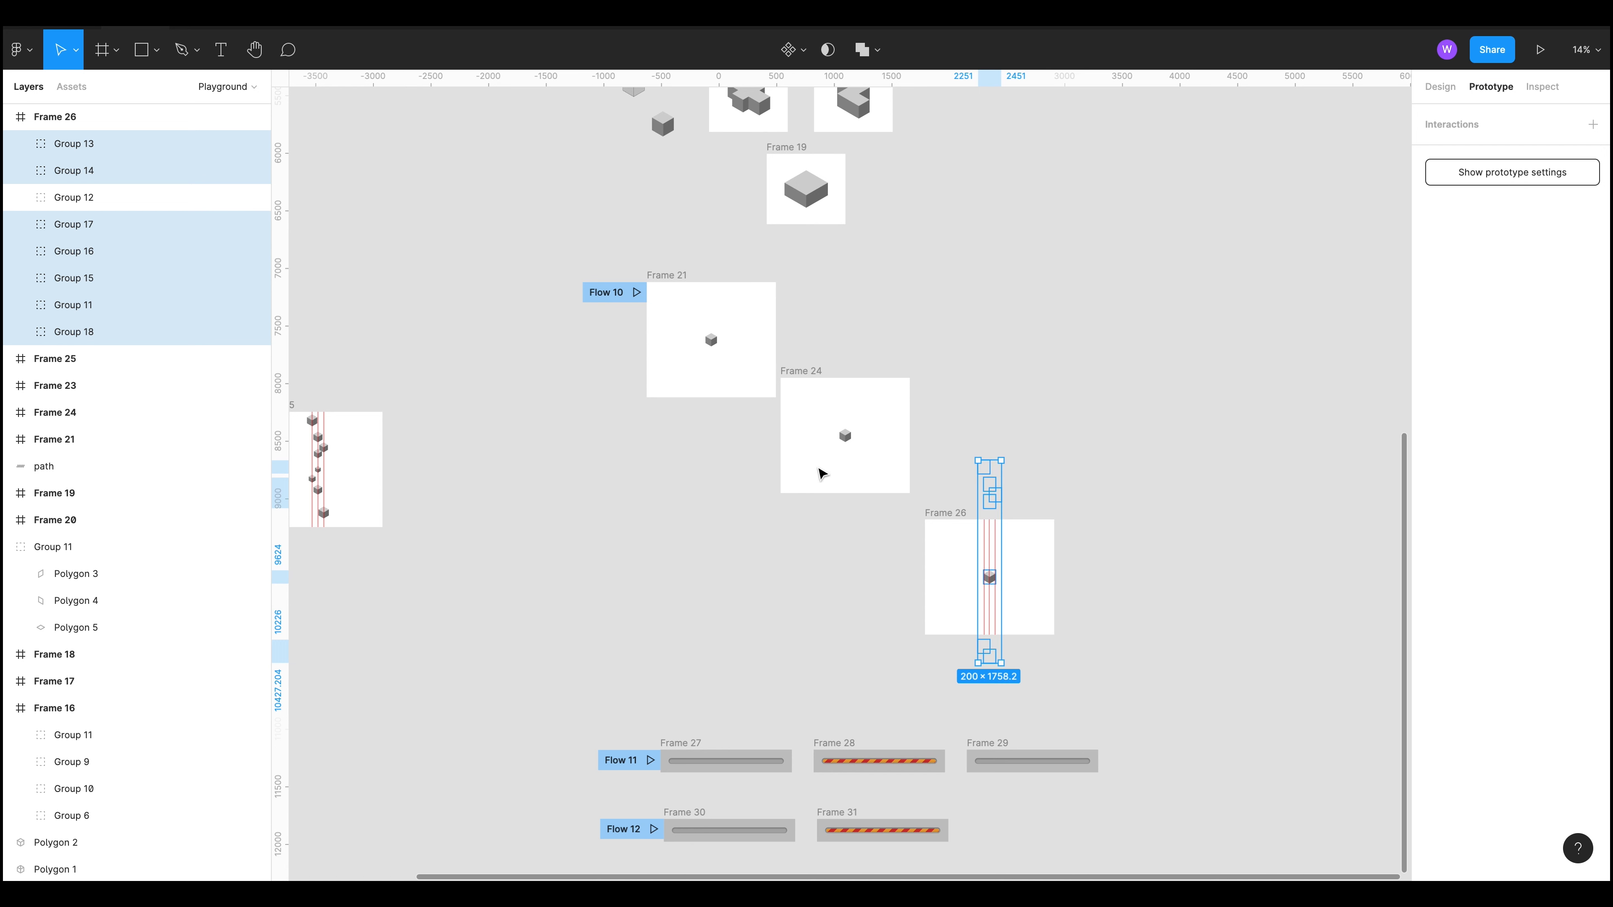
left_click_drag(806, 318, 920, 513)
scroll(824, 430, "up", 4)
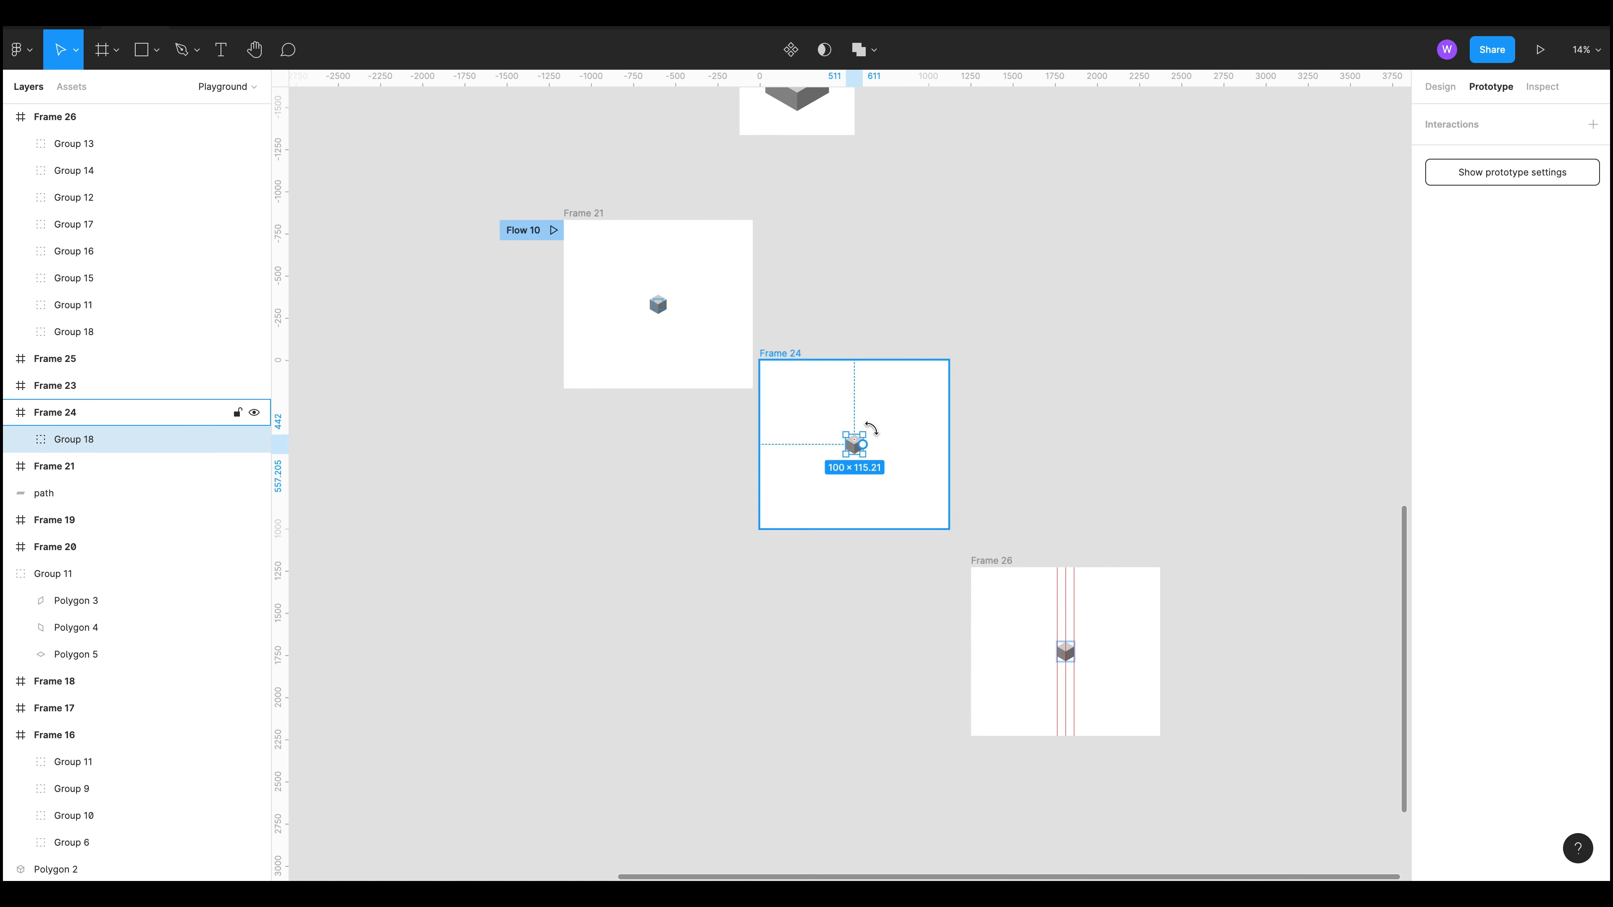
scroll(871, 430, "up", 5)
left_click(508, 500)
scroll(508, 501, "down", 5)
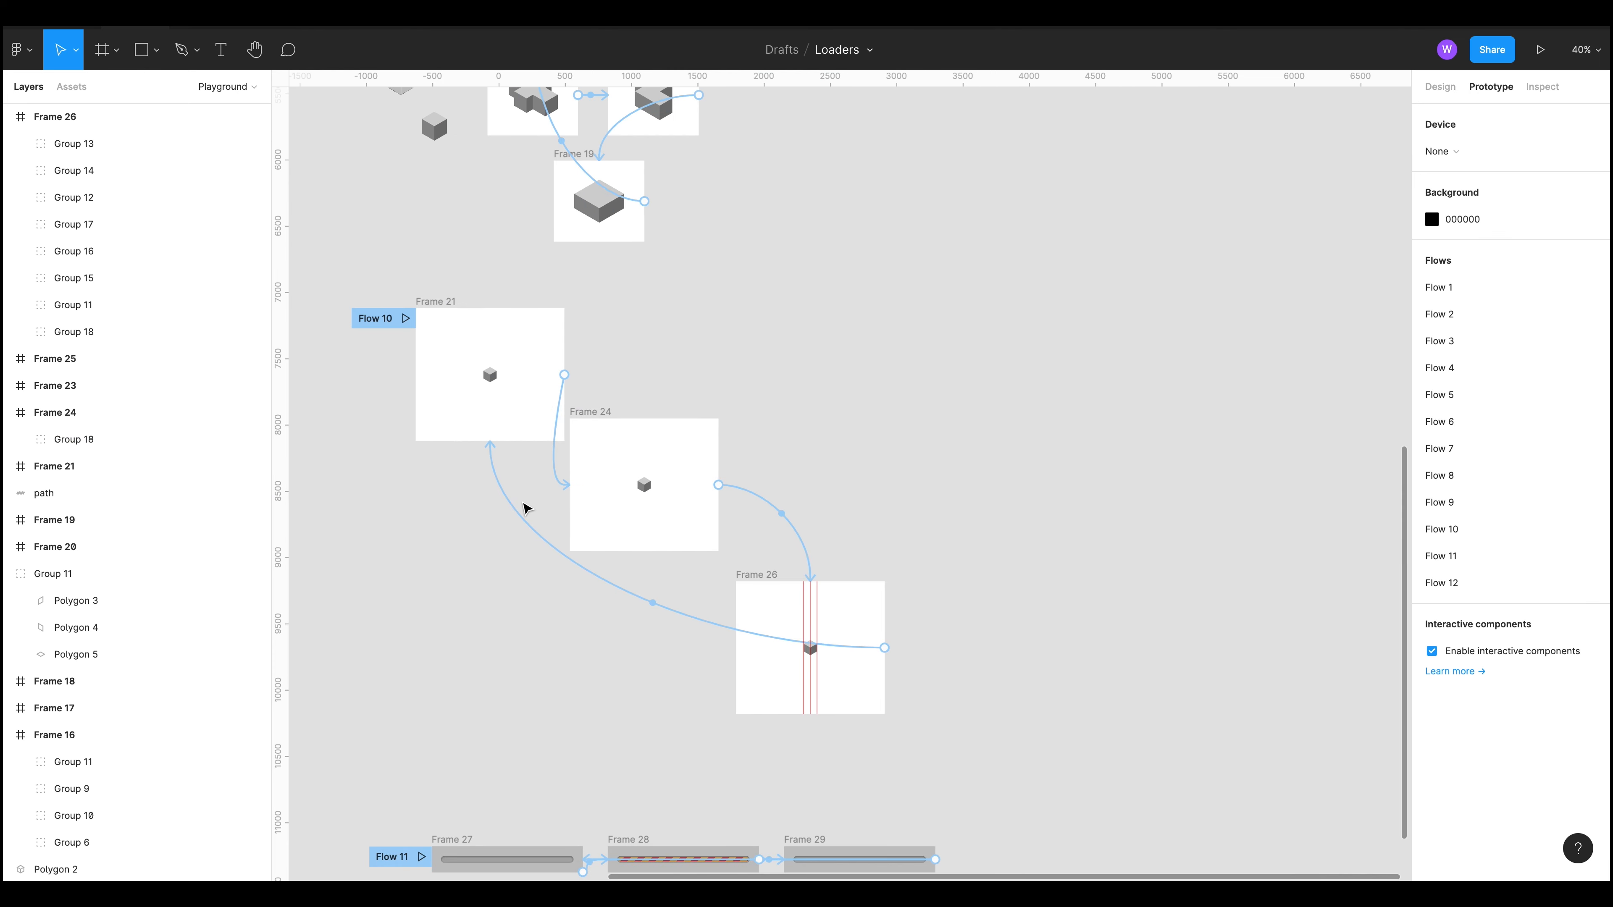
left_click_drag(363, 299, 540, 457)
scroll(492, 381, "up", 5)
scroll(492, 381, "up", 10)
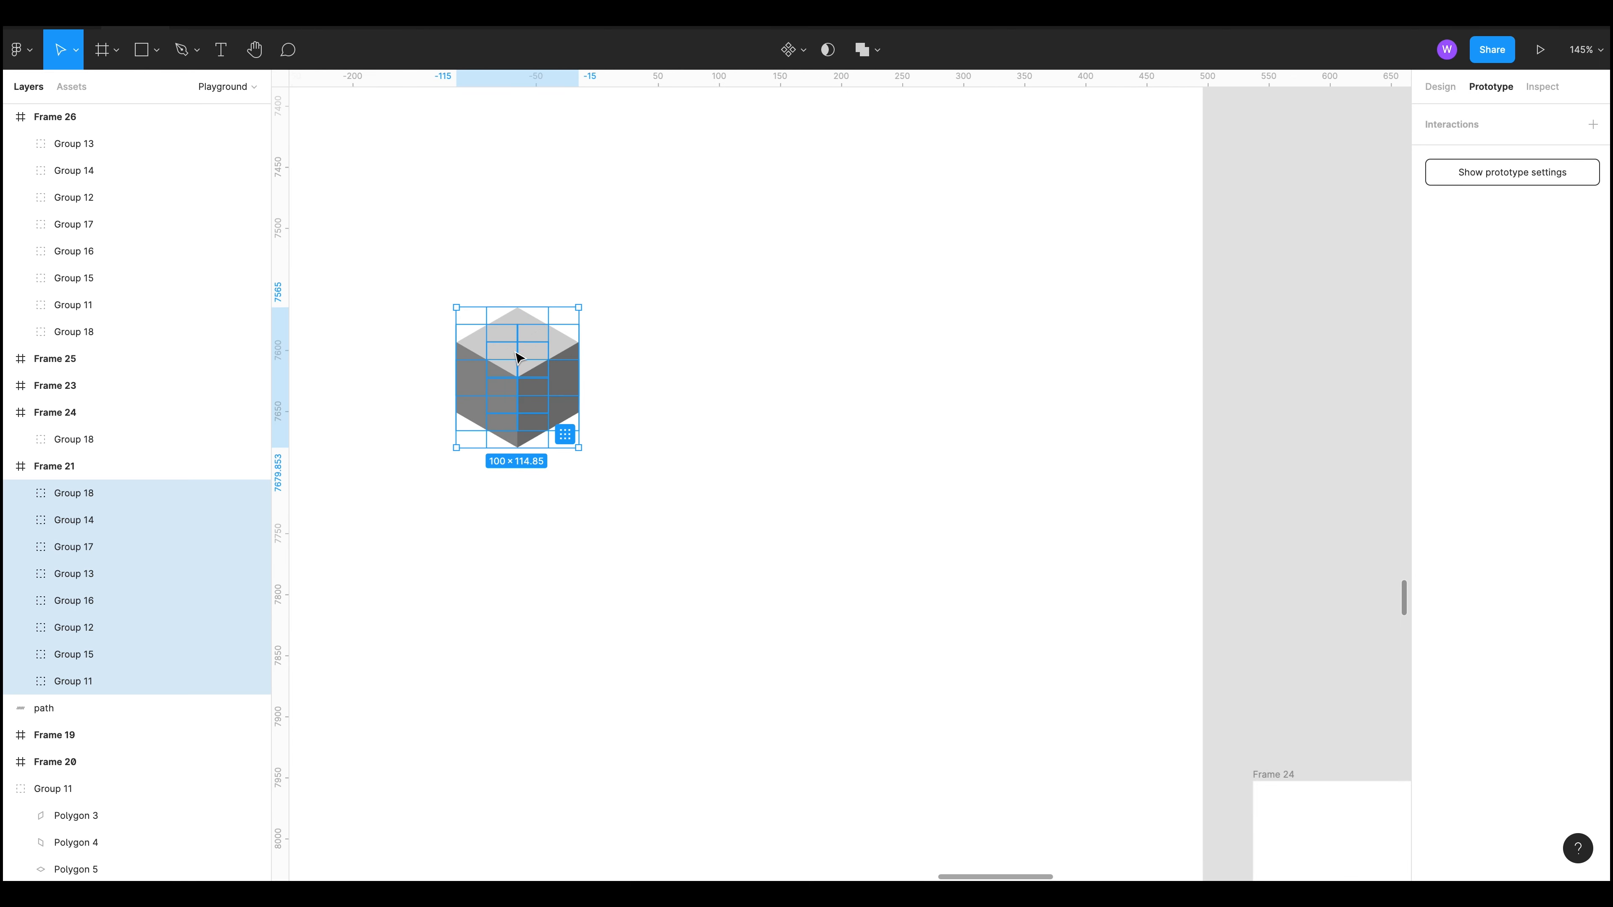
scroll(657, 376, "down", 10)
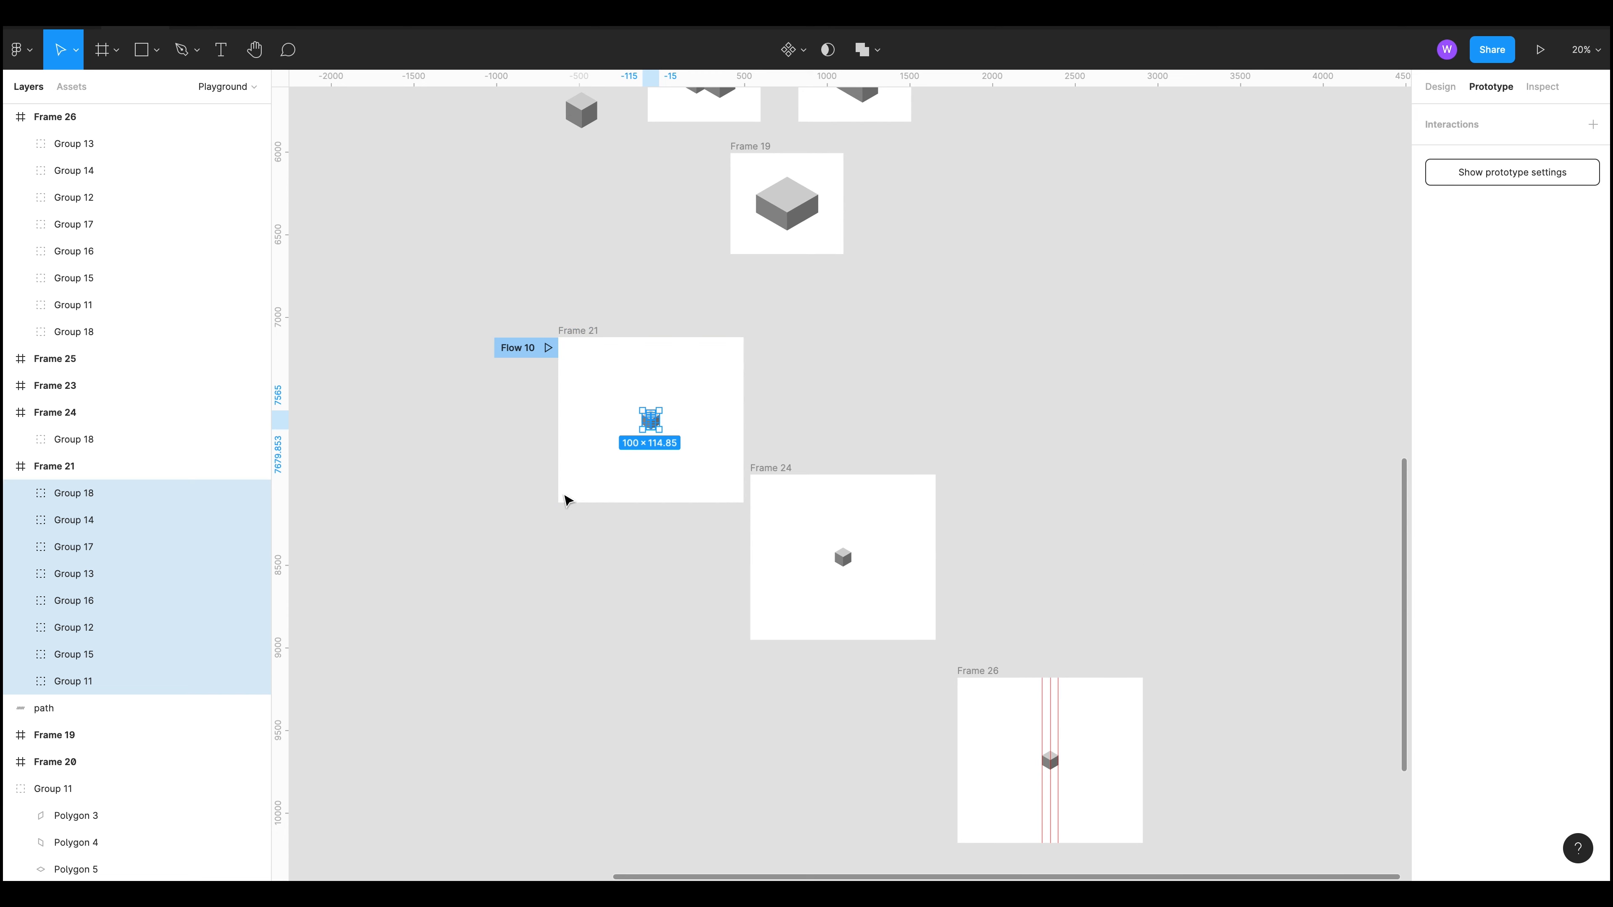
left_click(1082, 386)
left_click_drag(1093, 329, 1090, 127)
left_click_drag(1051, 571, 1032, 396)
scroll(1030, 396, "down", 4)
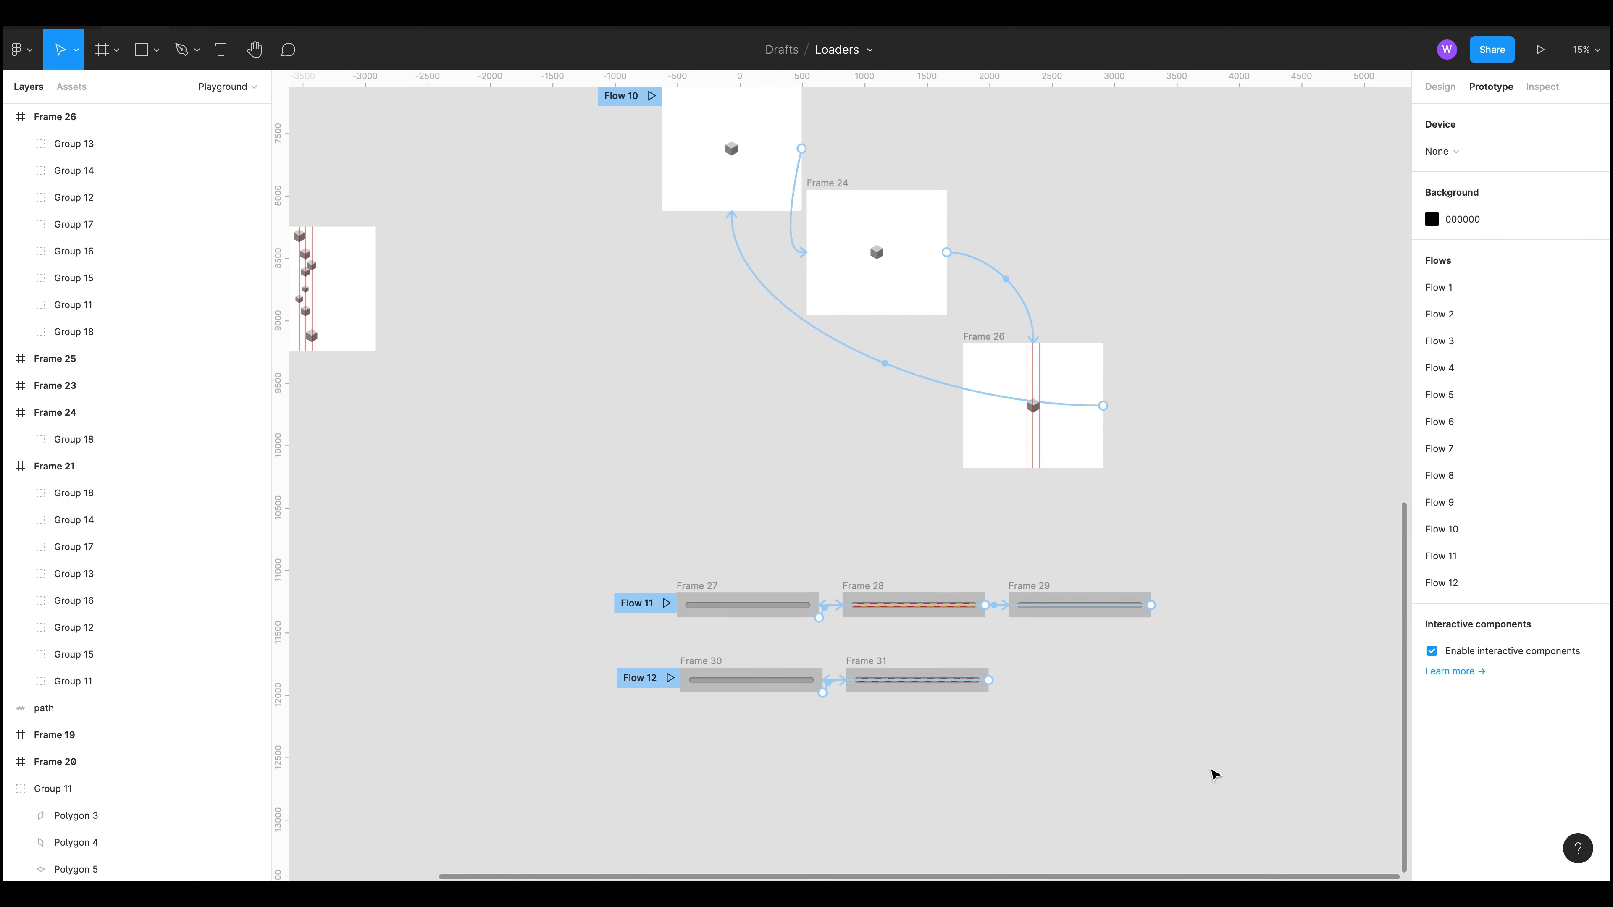
Step: Preview the Flow 11 and Flow 12 striped progress bar prototypes in presentation mode and return to the canvas
scroll(850, 789, "up", 1)
scroll(851, 789, "up", 5)
scroll(789, 627, "down", 1)
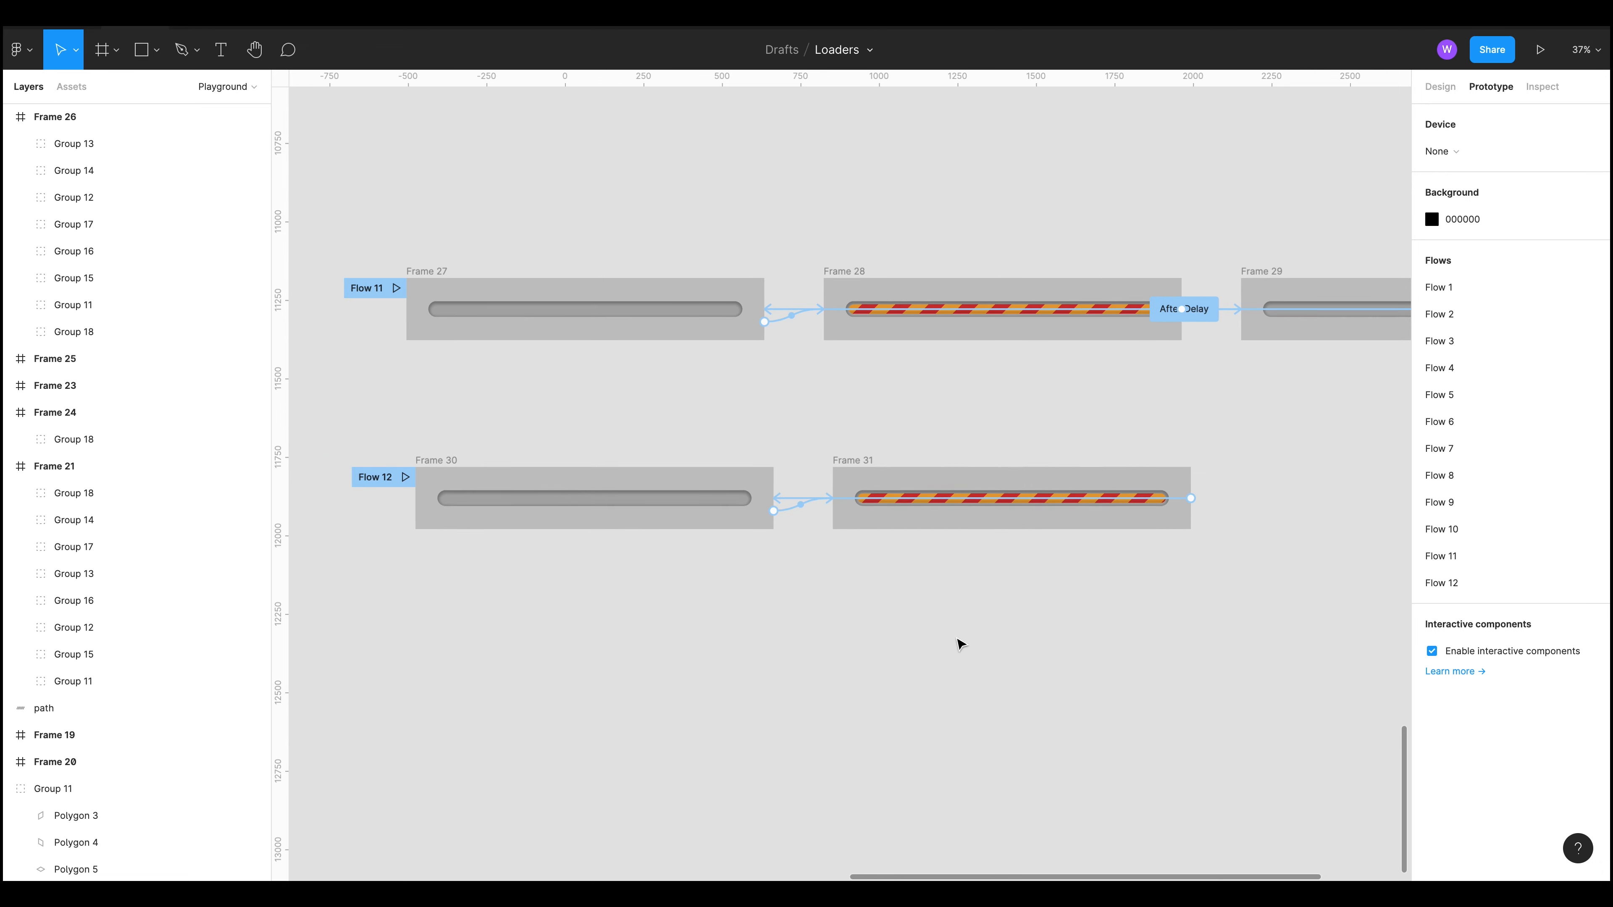
scroll(958, 641, "up", 1)
scroll(1312, 469, "down", 1)
left_click_drag(1293, 444, 1101, 516)
scroll(1084, 520, "down", 1)
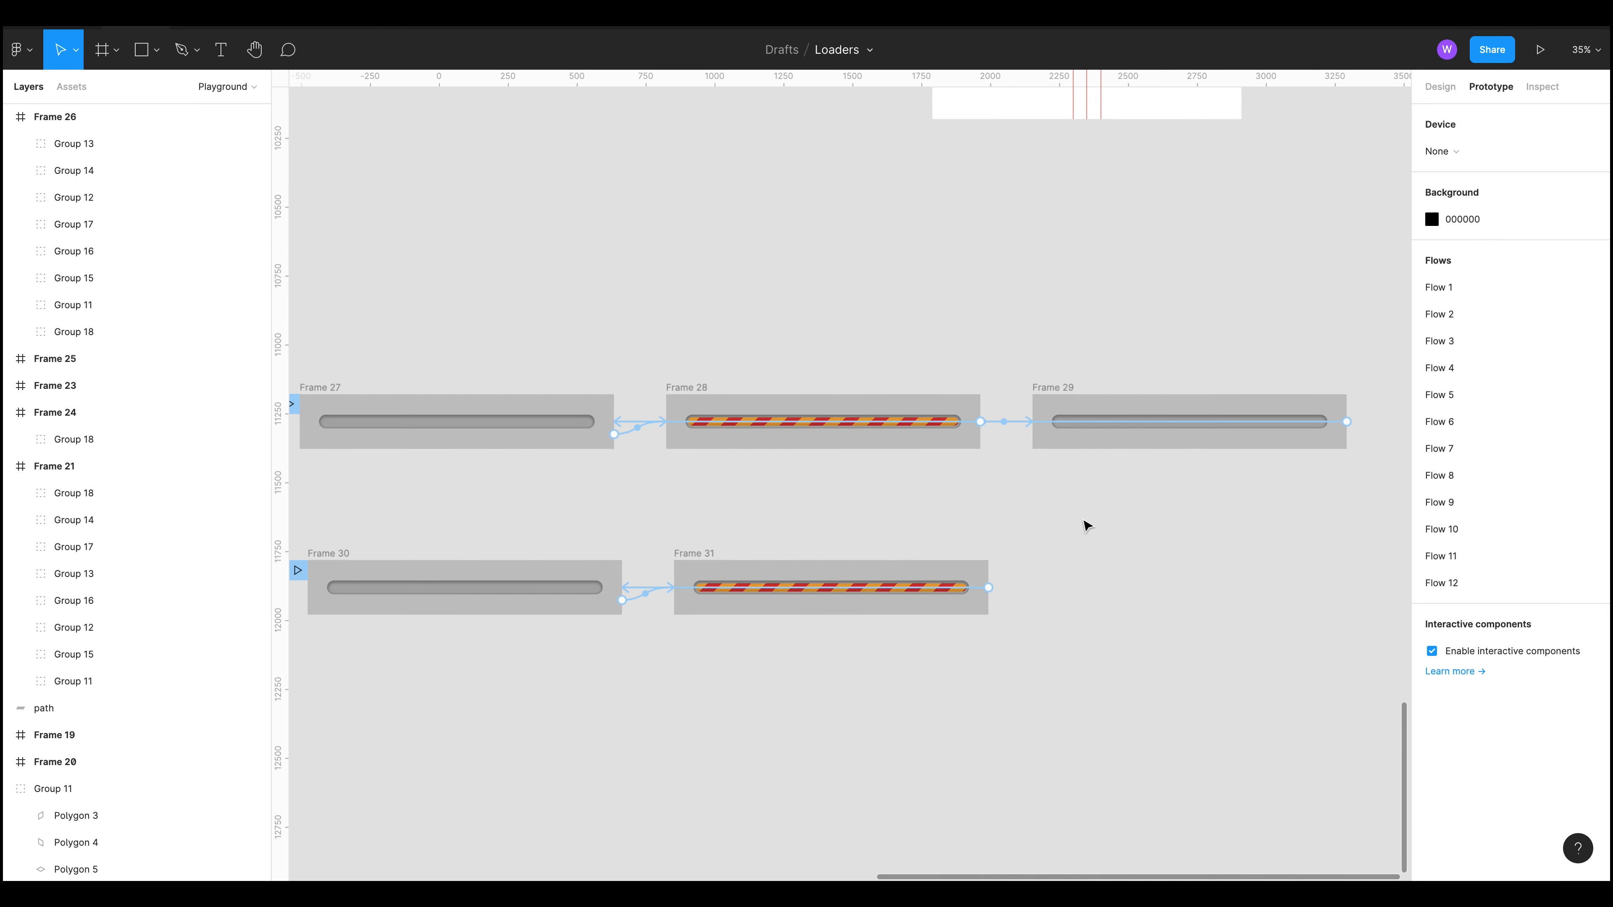
left_click_drag(917, 500, 1045, 508)
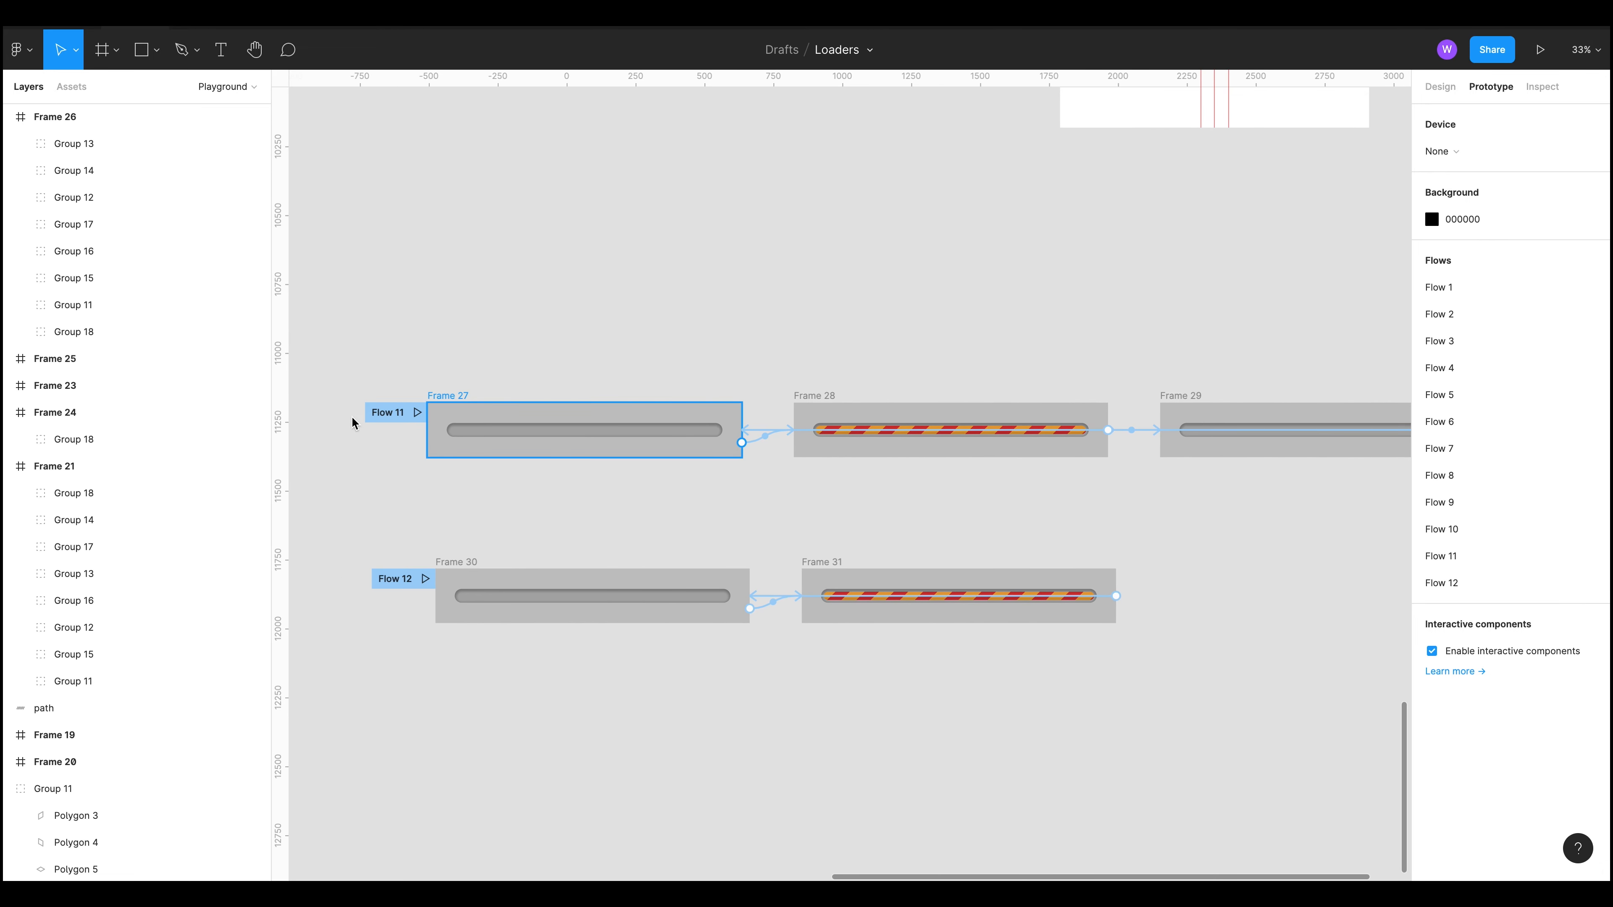
left_click(417, 412)
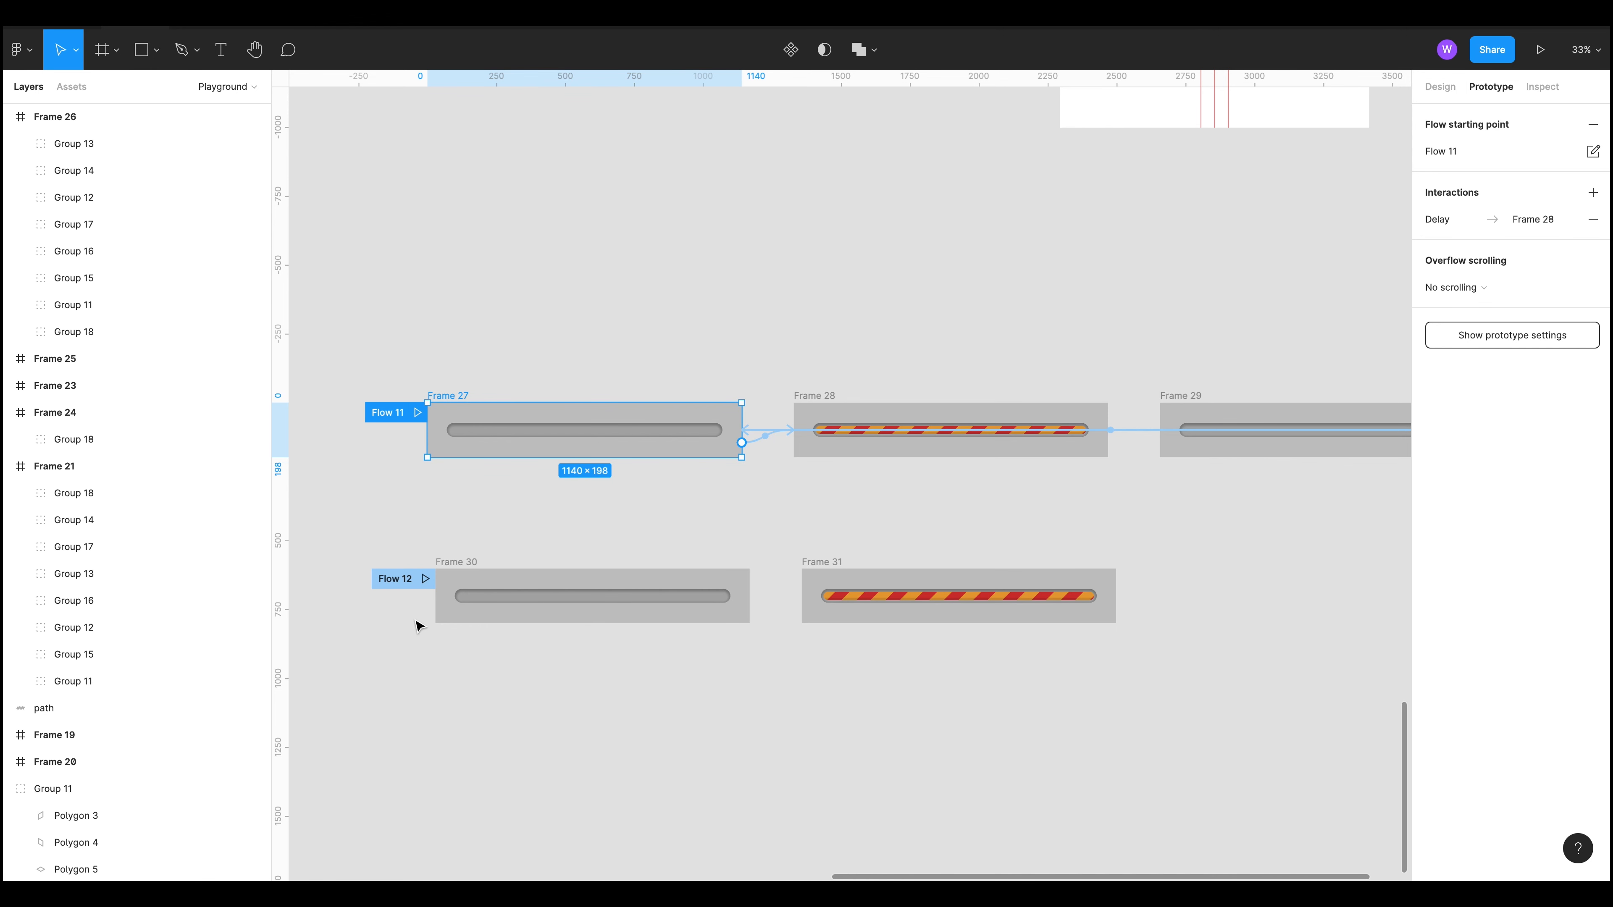
left_click(425, 579)
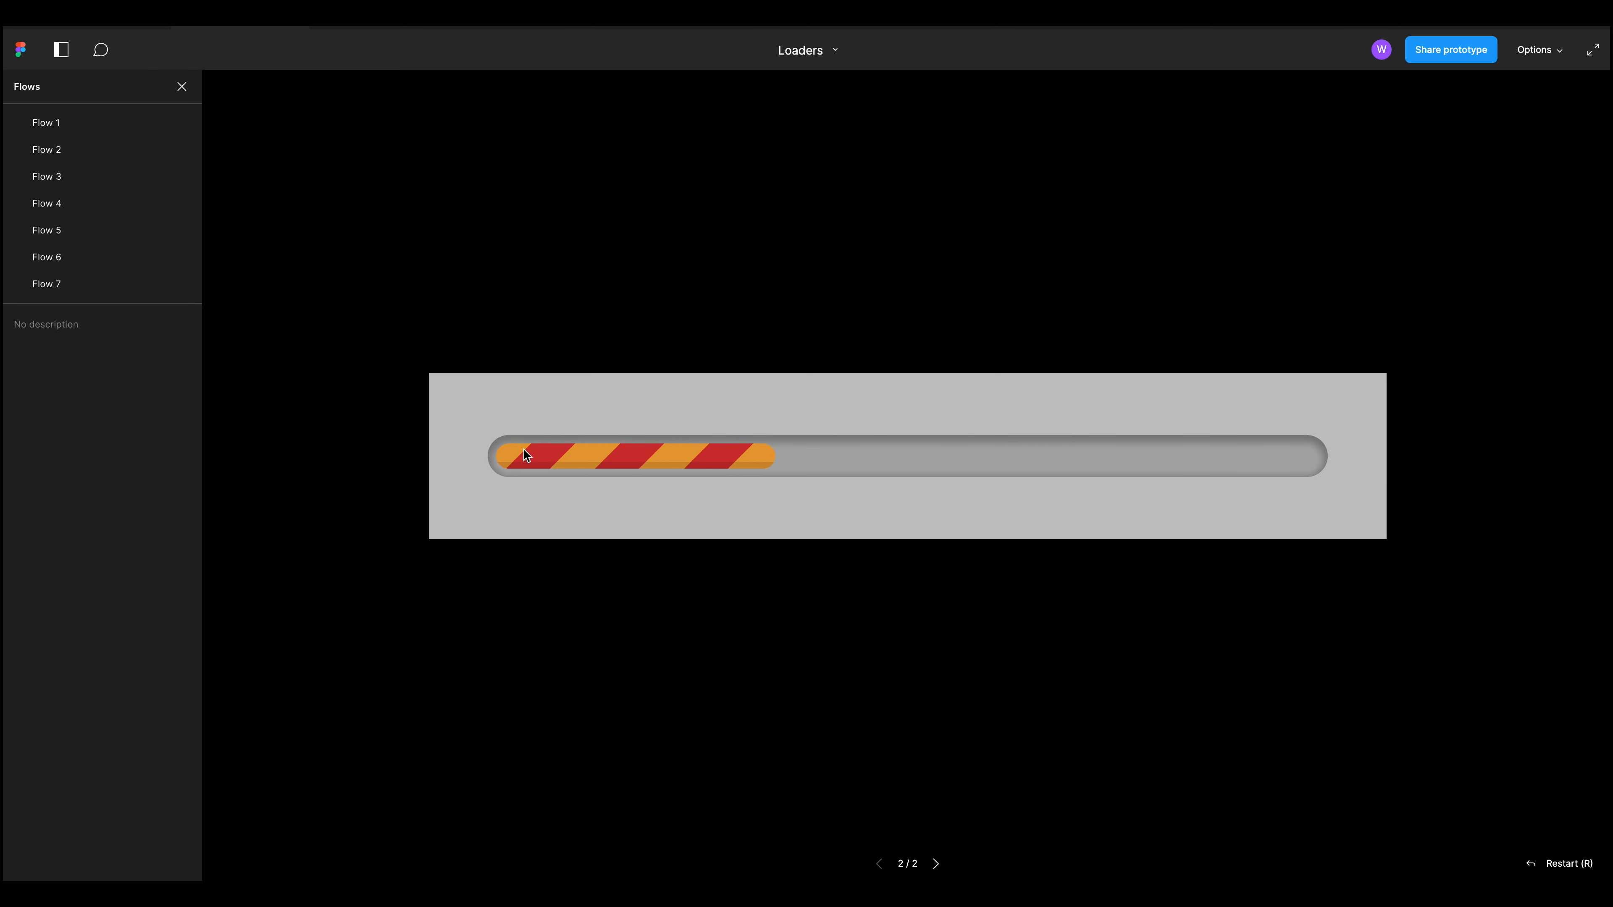
left_click(119, 30)
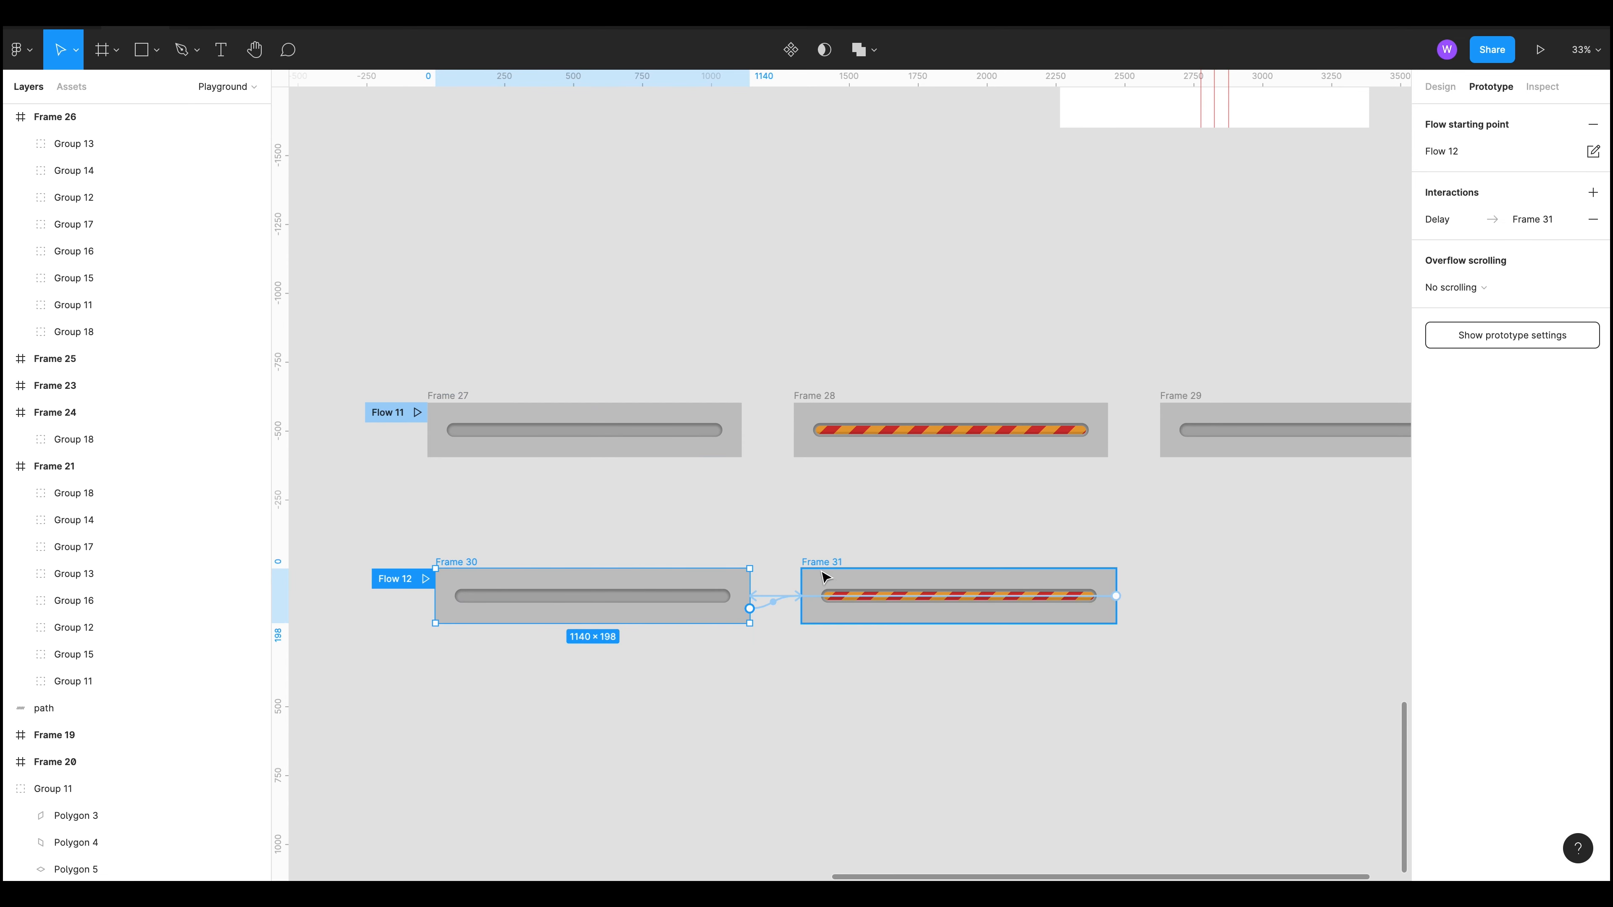
Step: Inspect Frame 27's layers: the mask group, Rectangle 4, Rectangle 2 and Rectangle 28 of the progress track
key("Escape")
left_click(622, 432)
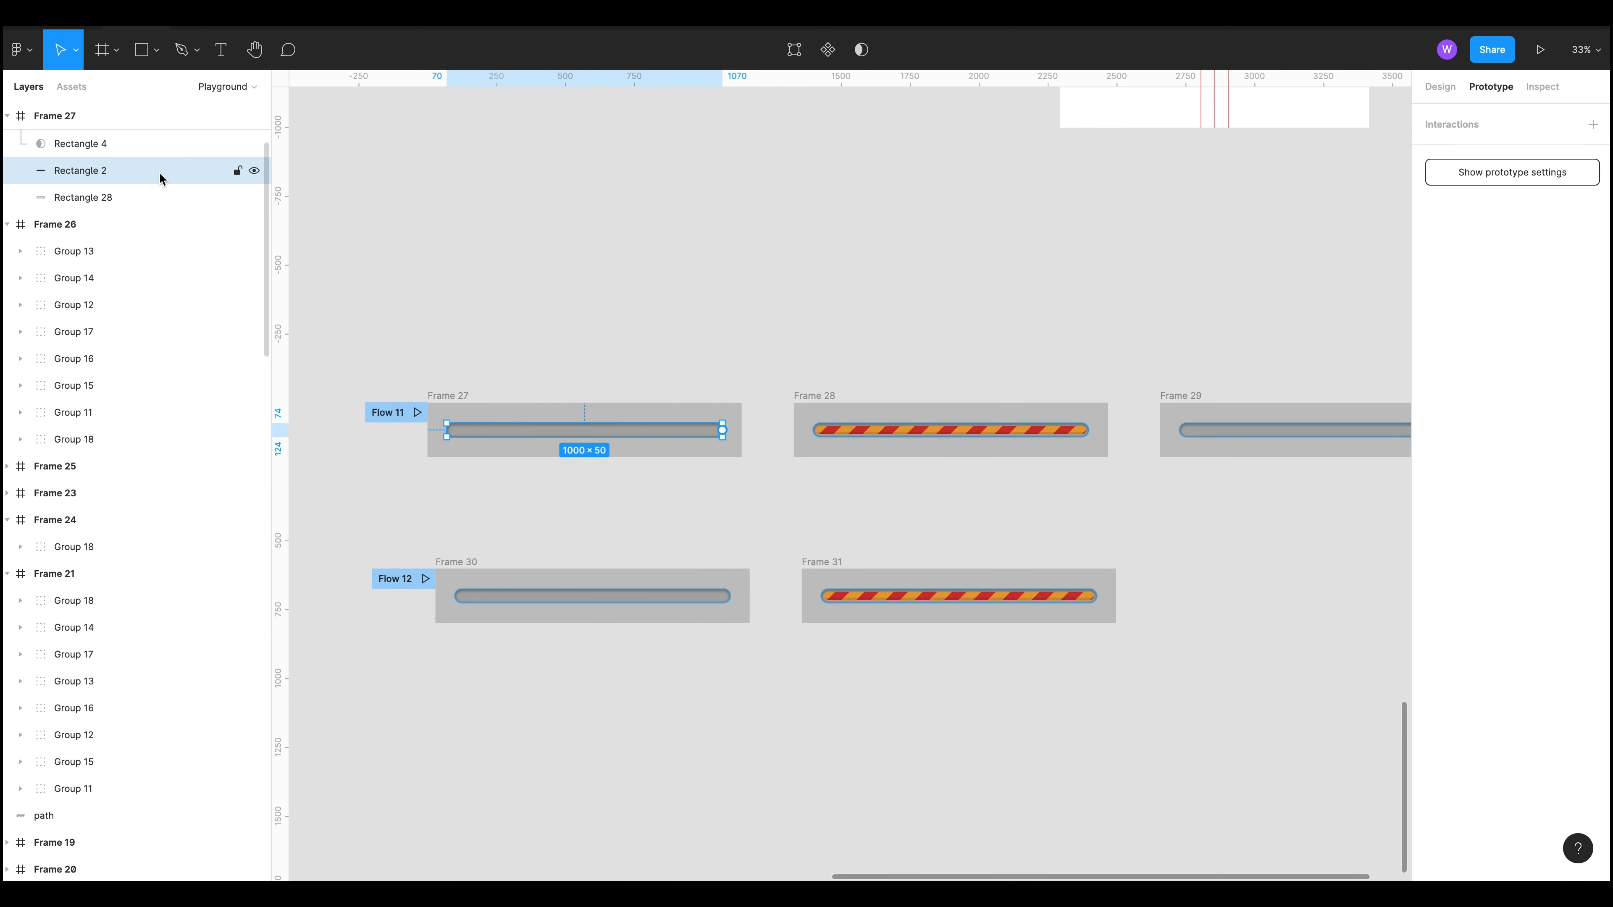
left_click(150, 195)
left_click(115, 141)
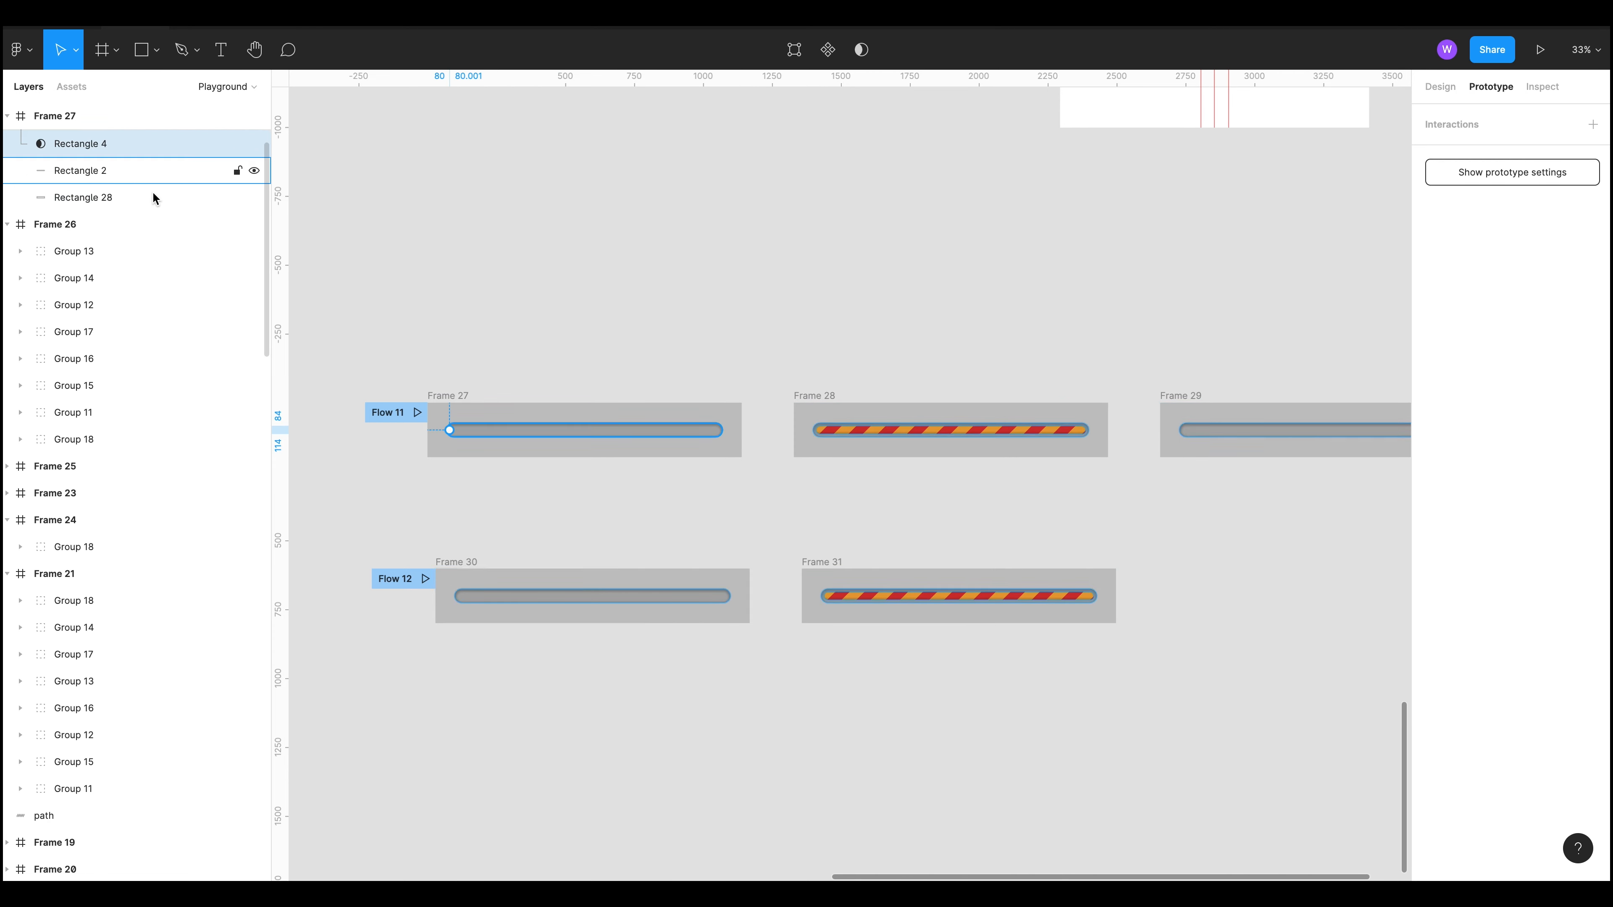
scroll(147, 200, "up", 3)
left_click(96, 247)
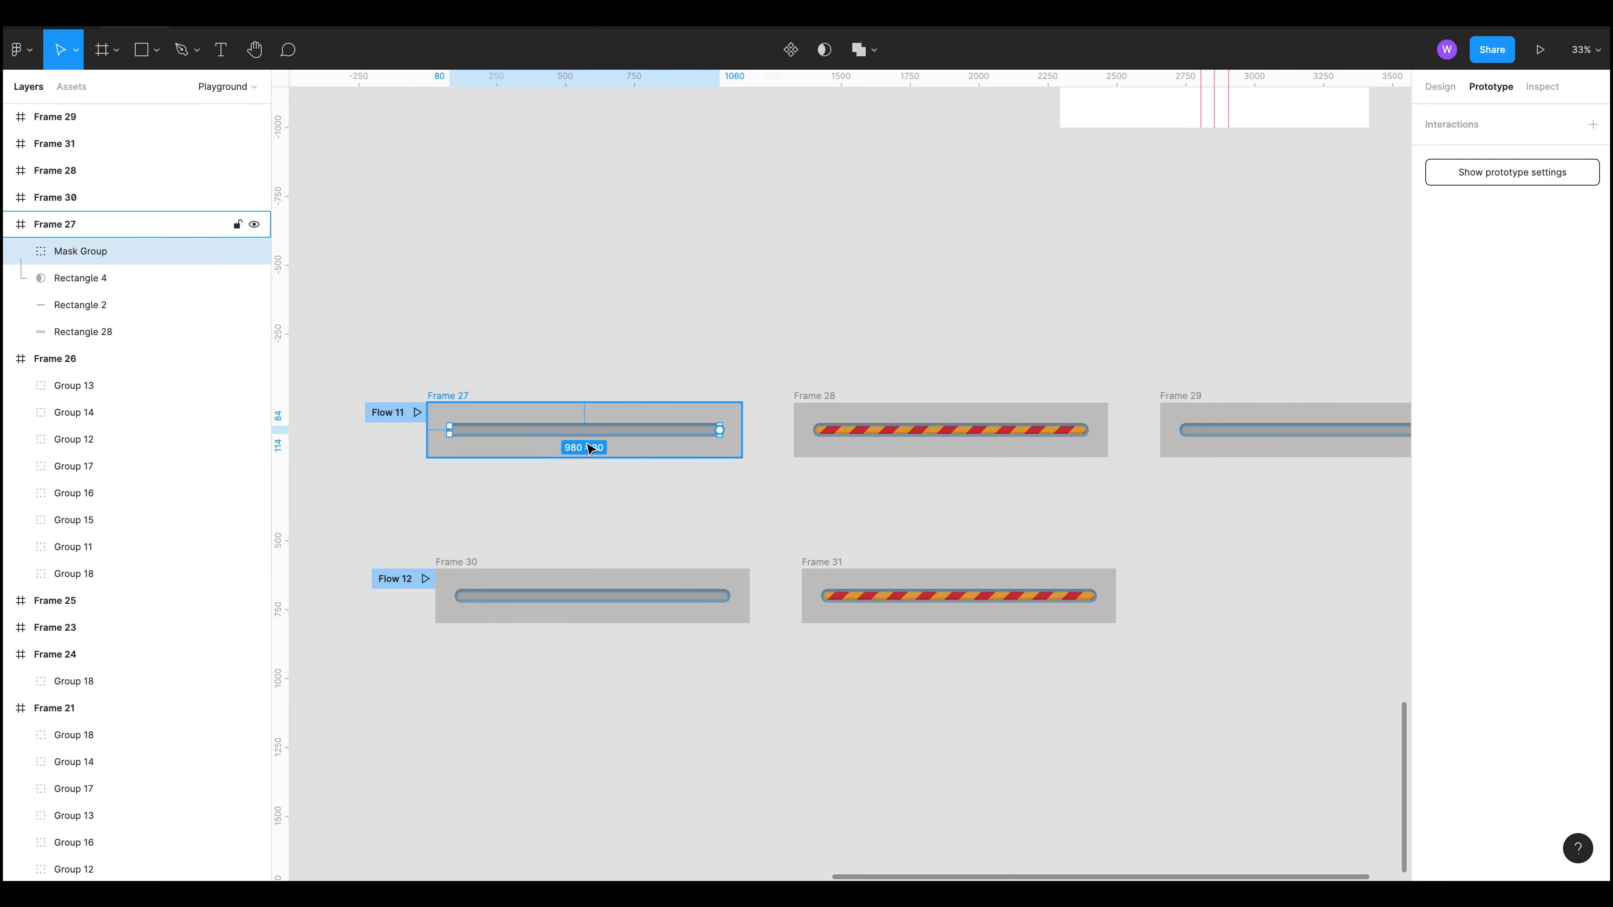
scroll(483, 421, "up", 5)
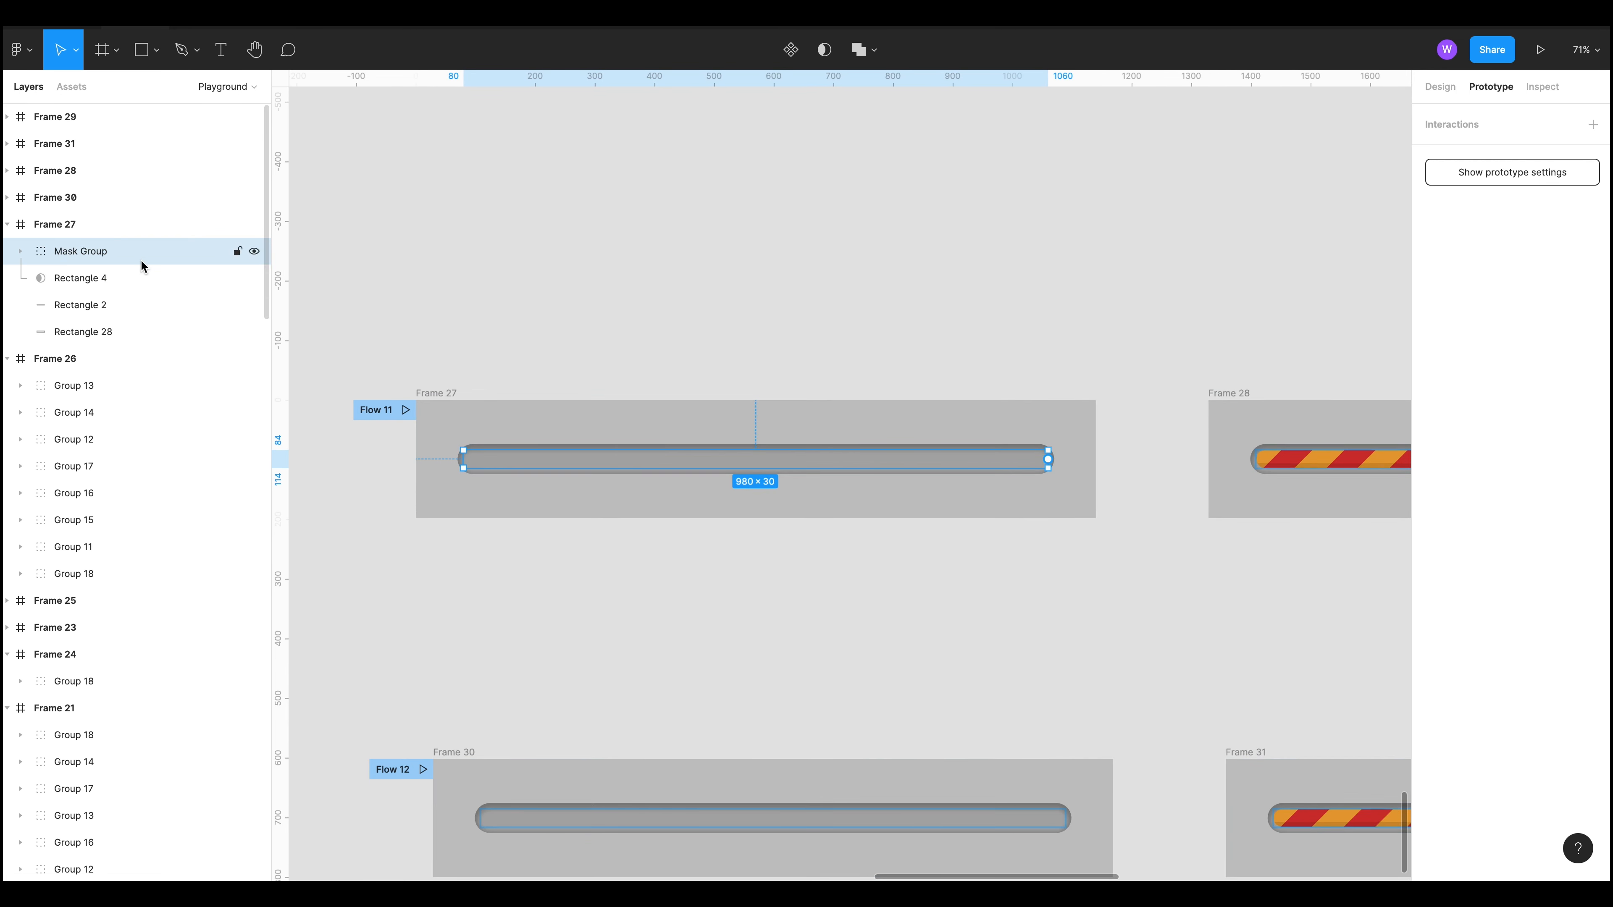
scroll(1239, 600, "down", 3)
left_click_drag(1230, 575, 785, 500)
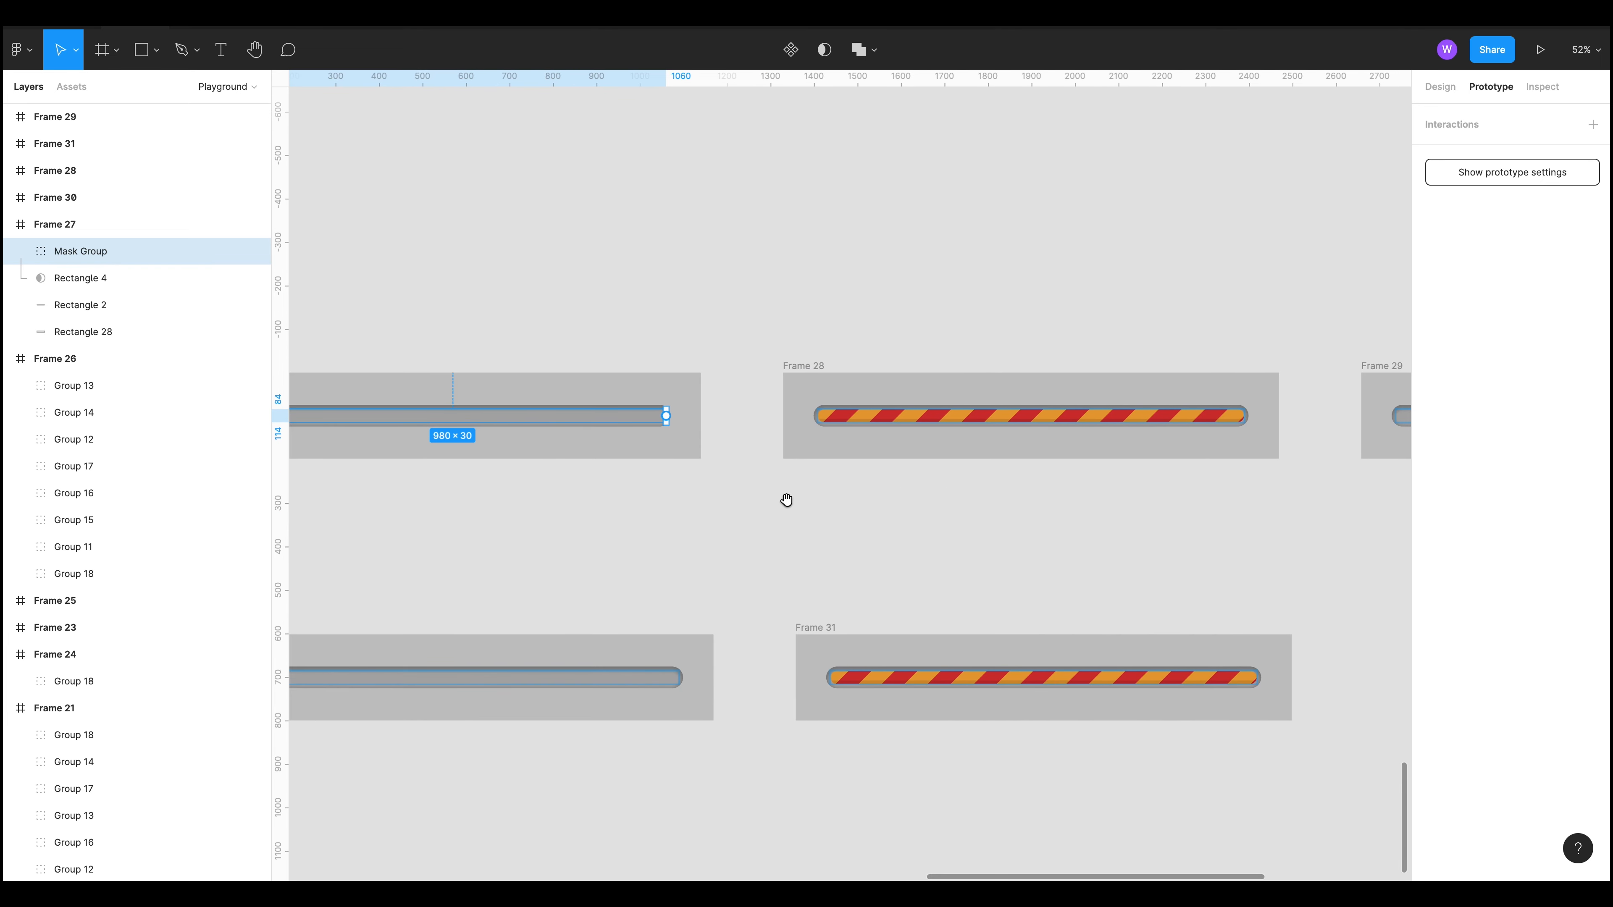
Step: Inspect Frame 28's mask group with its striped rectangles, then compare it with Frame 27's track rectangles
left_click(888, 418, "ctrl")
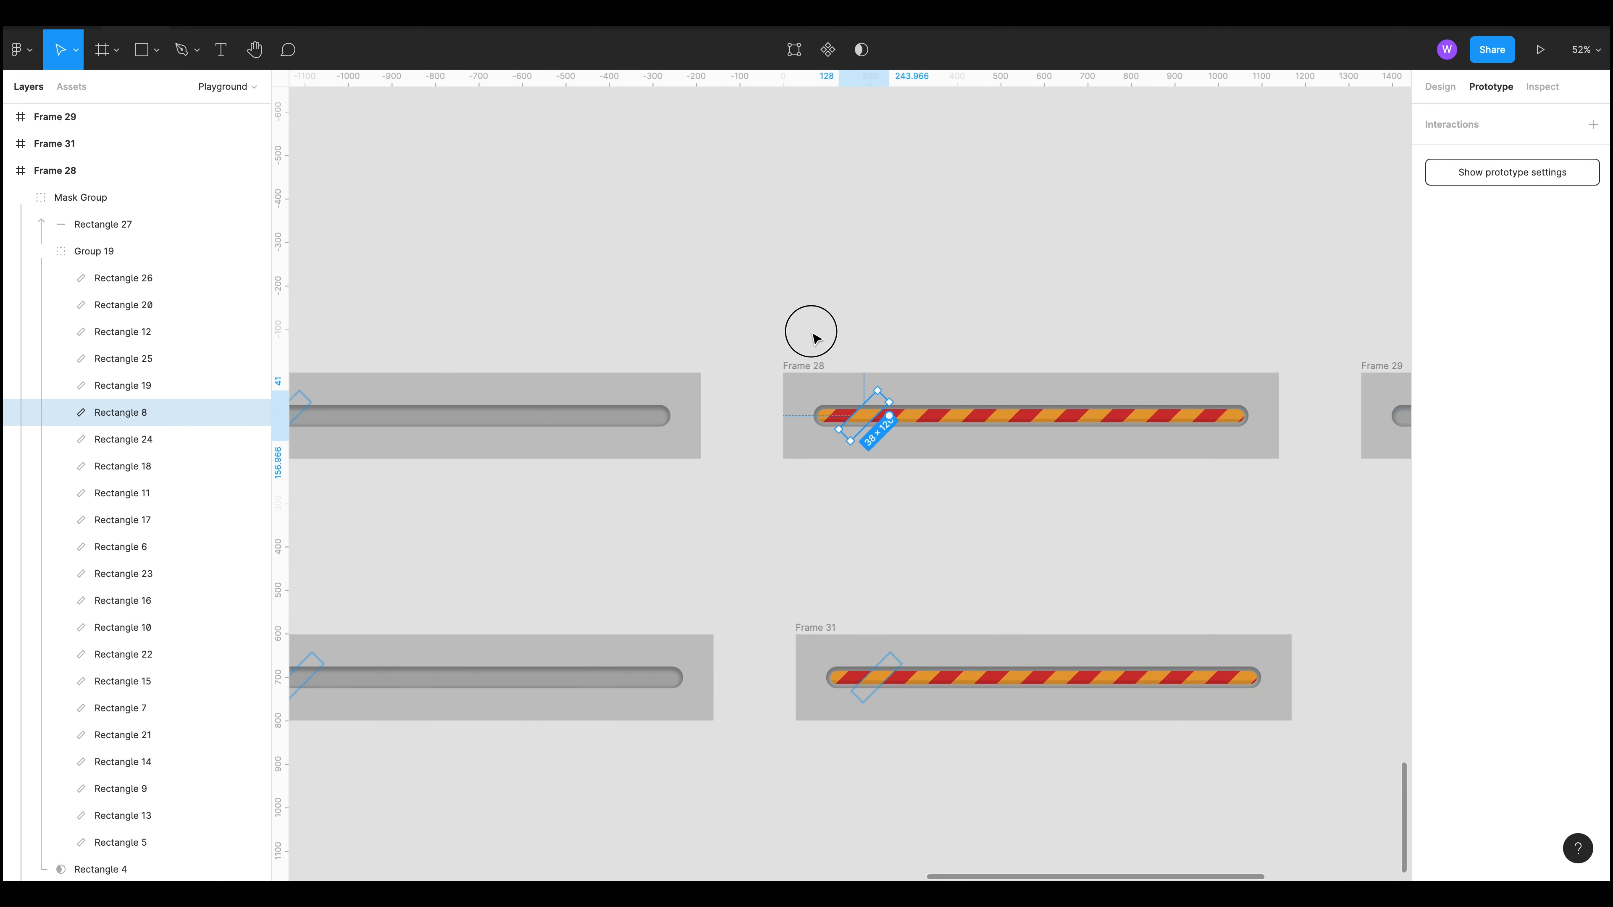
left_click(808, 365)
left_click(95, 198)
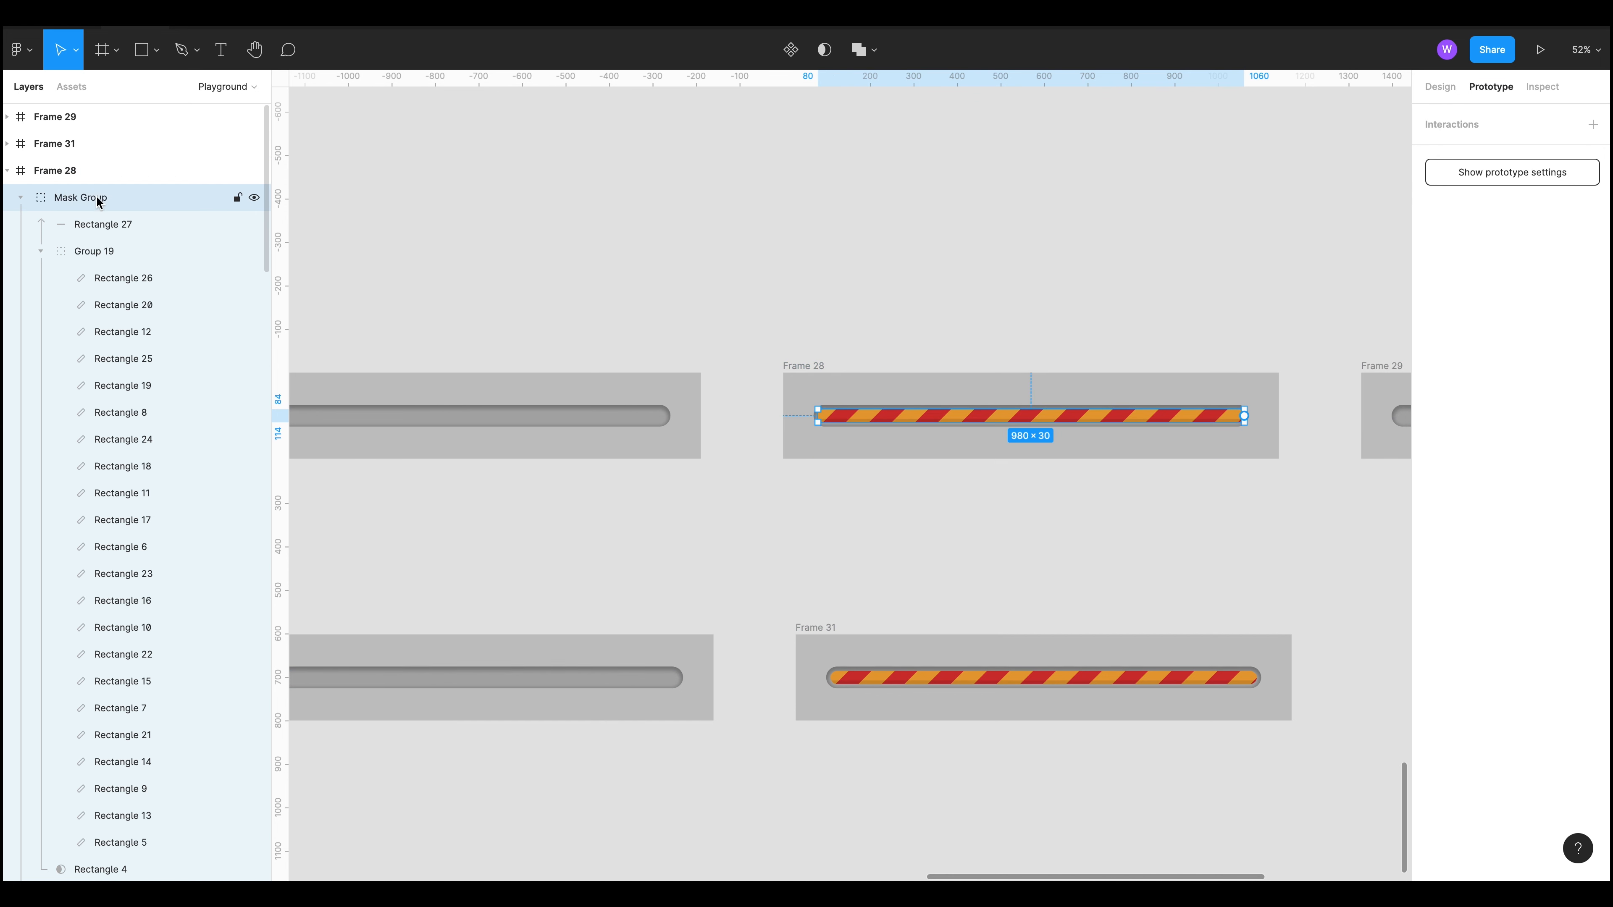
left_click(21, 197)
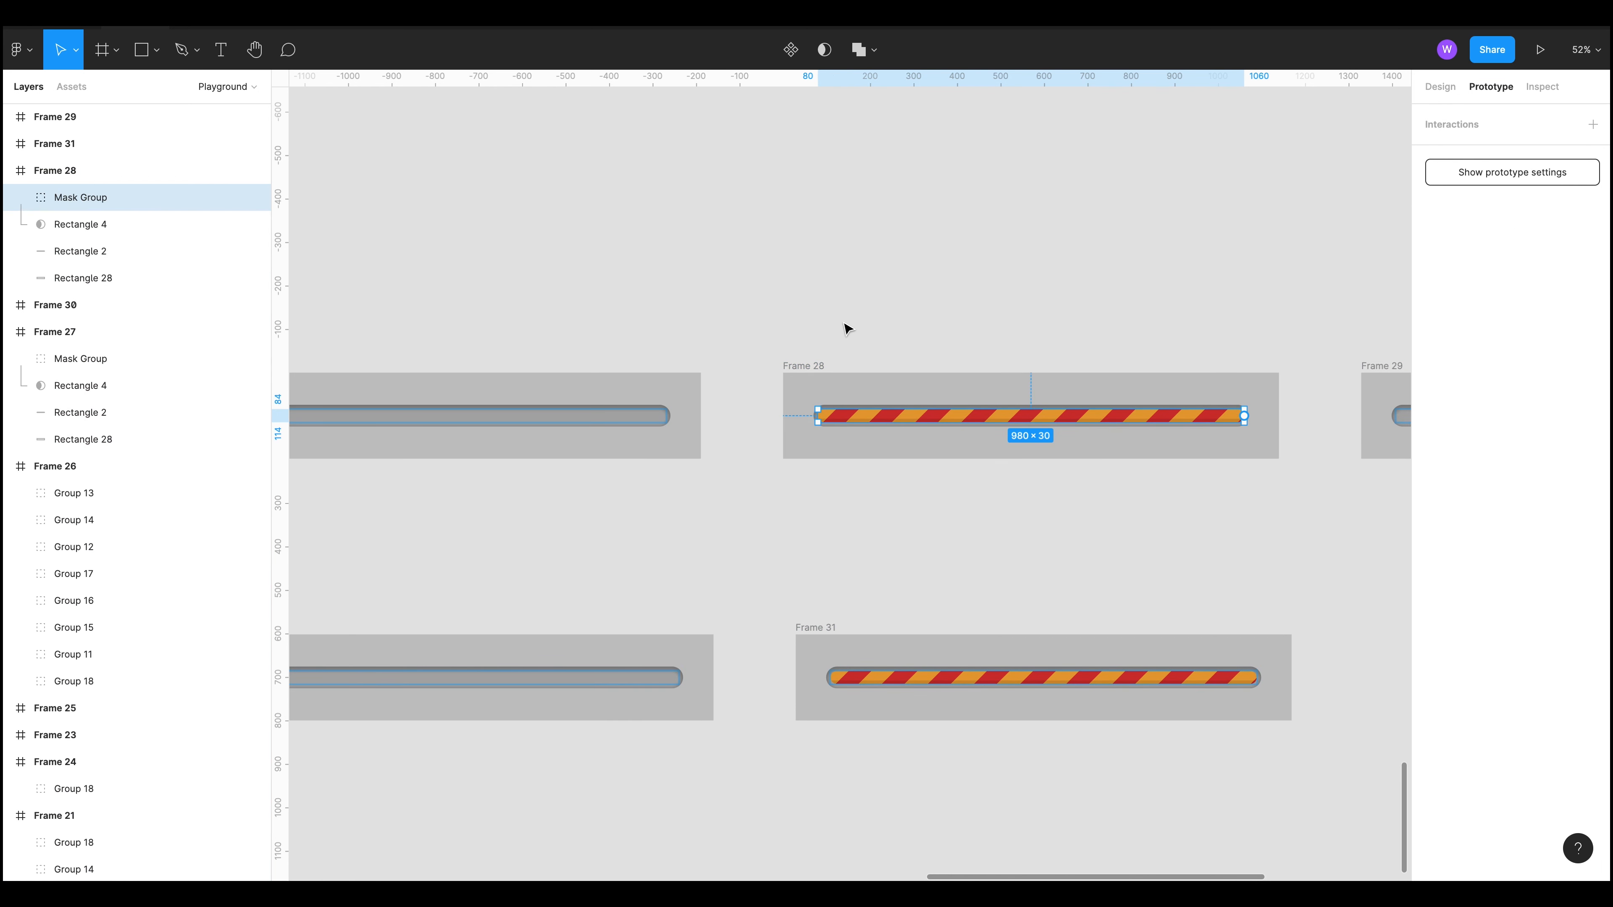
left_click_drag(695, 280, 767, 261)
left_click(792, 266)
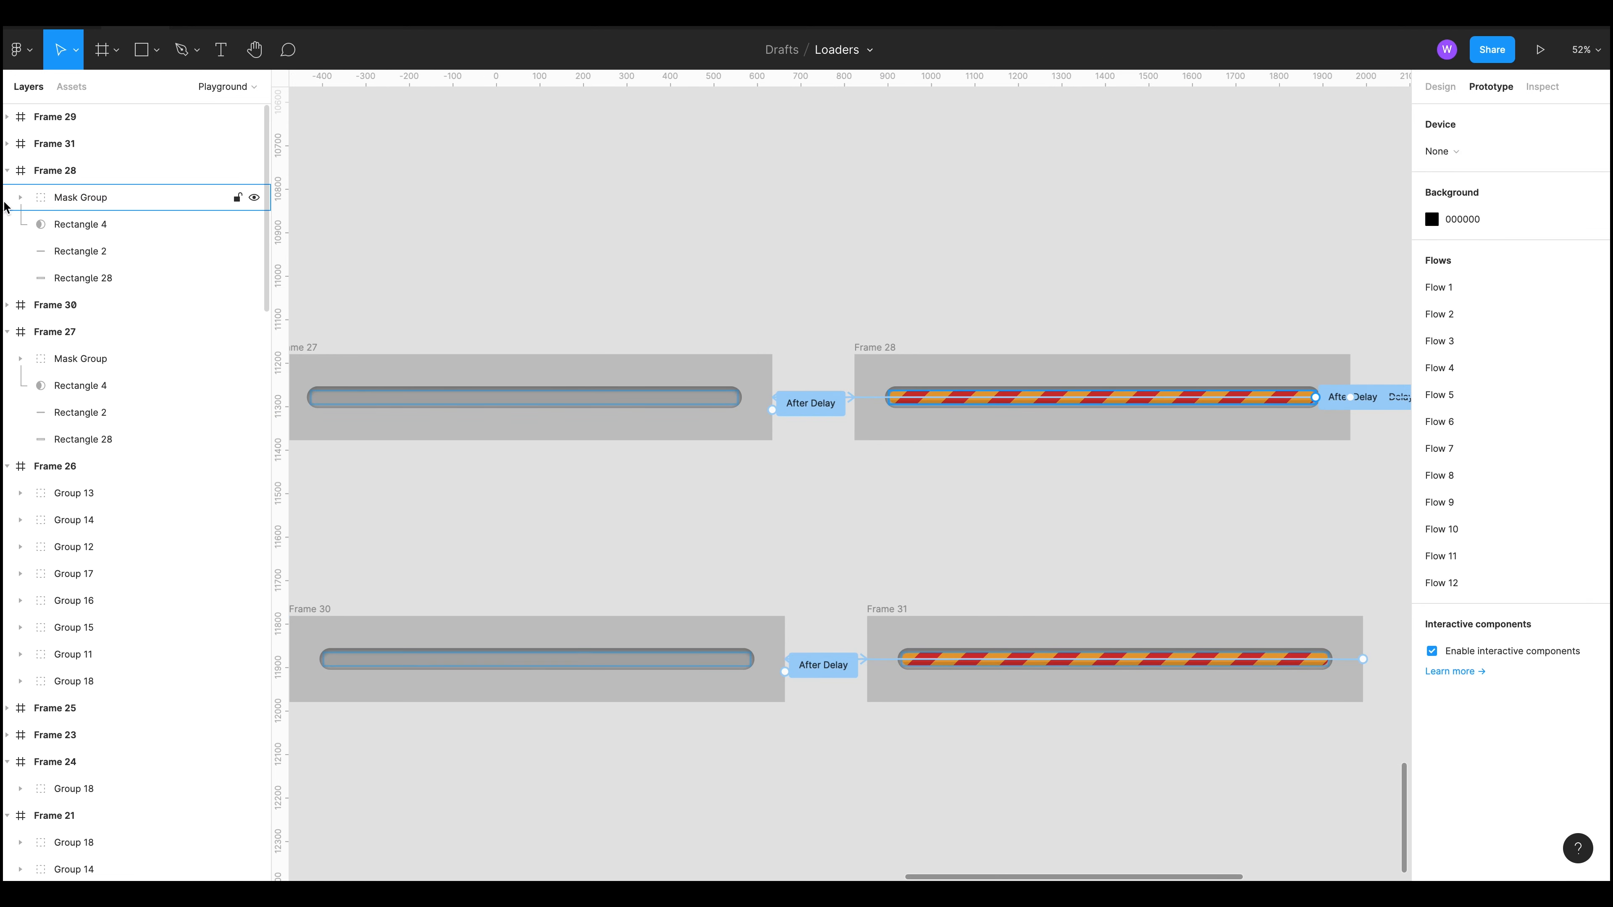
left_click(20, 197)
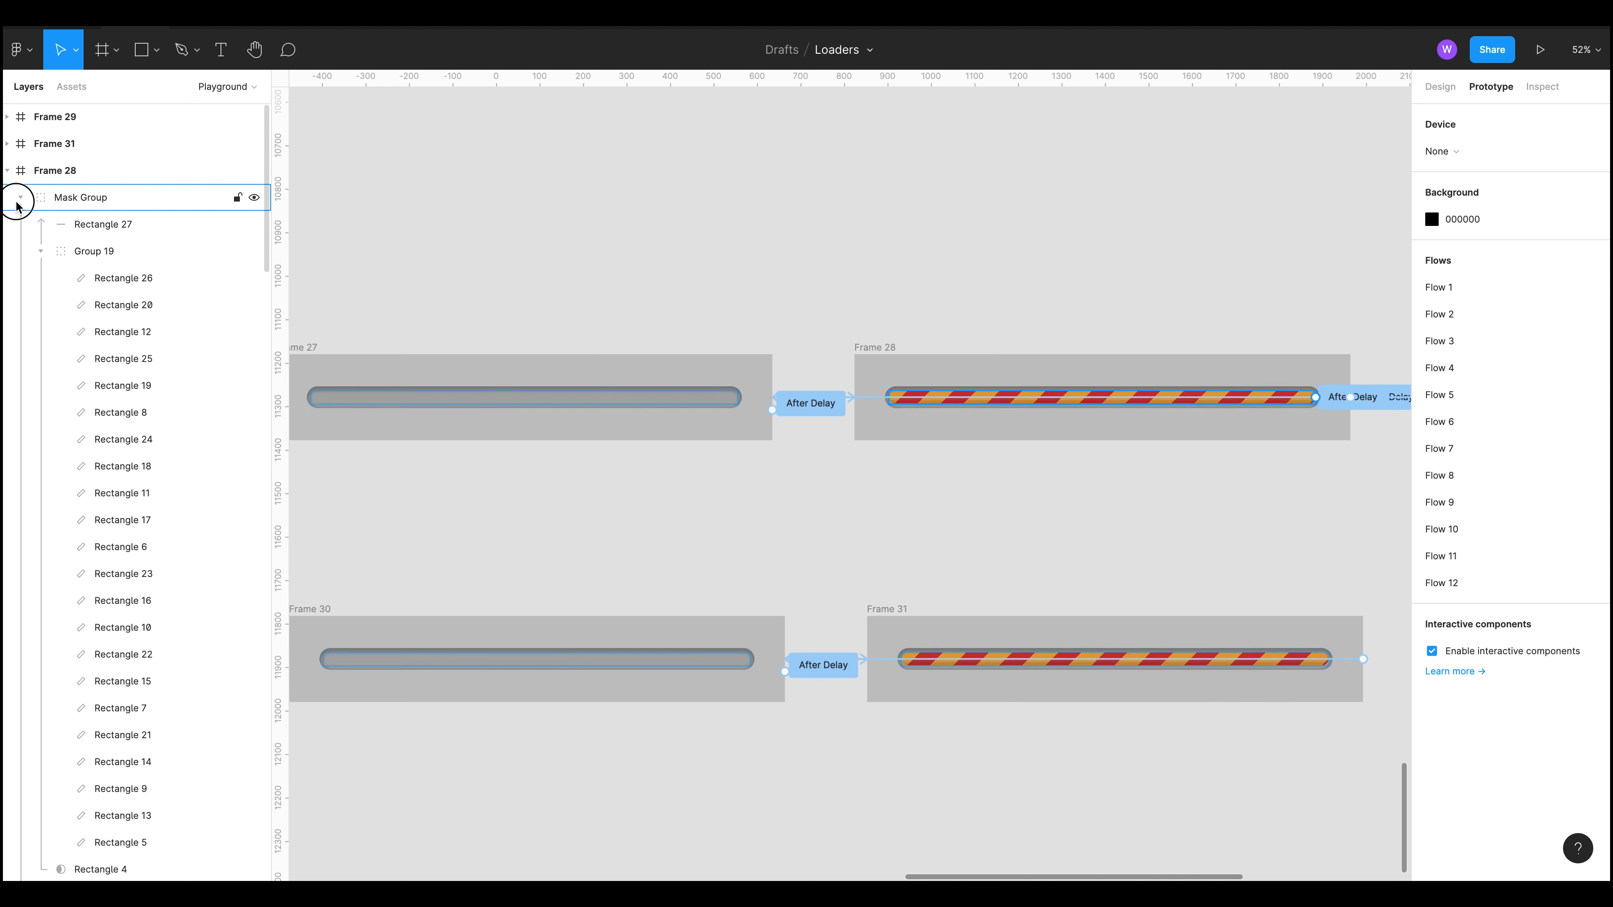
left_click(20, 197)
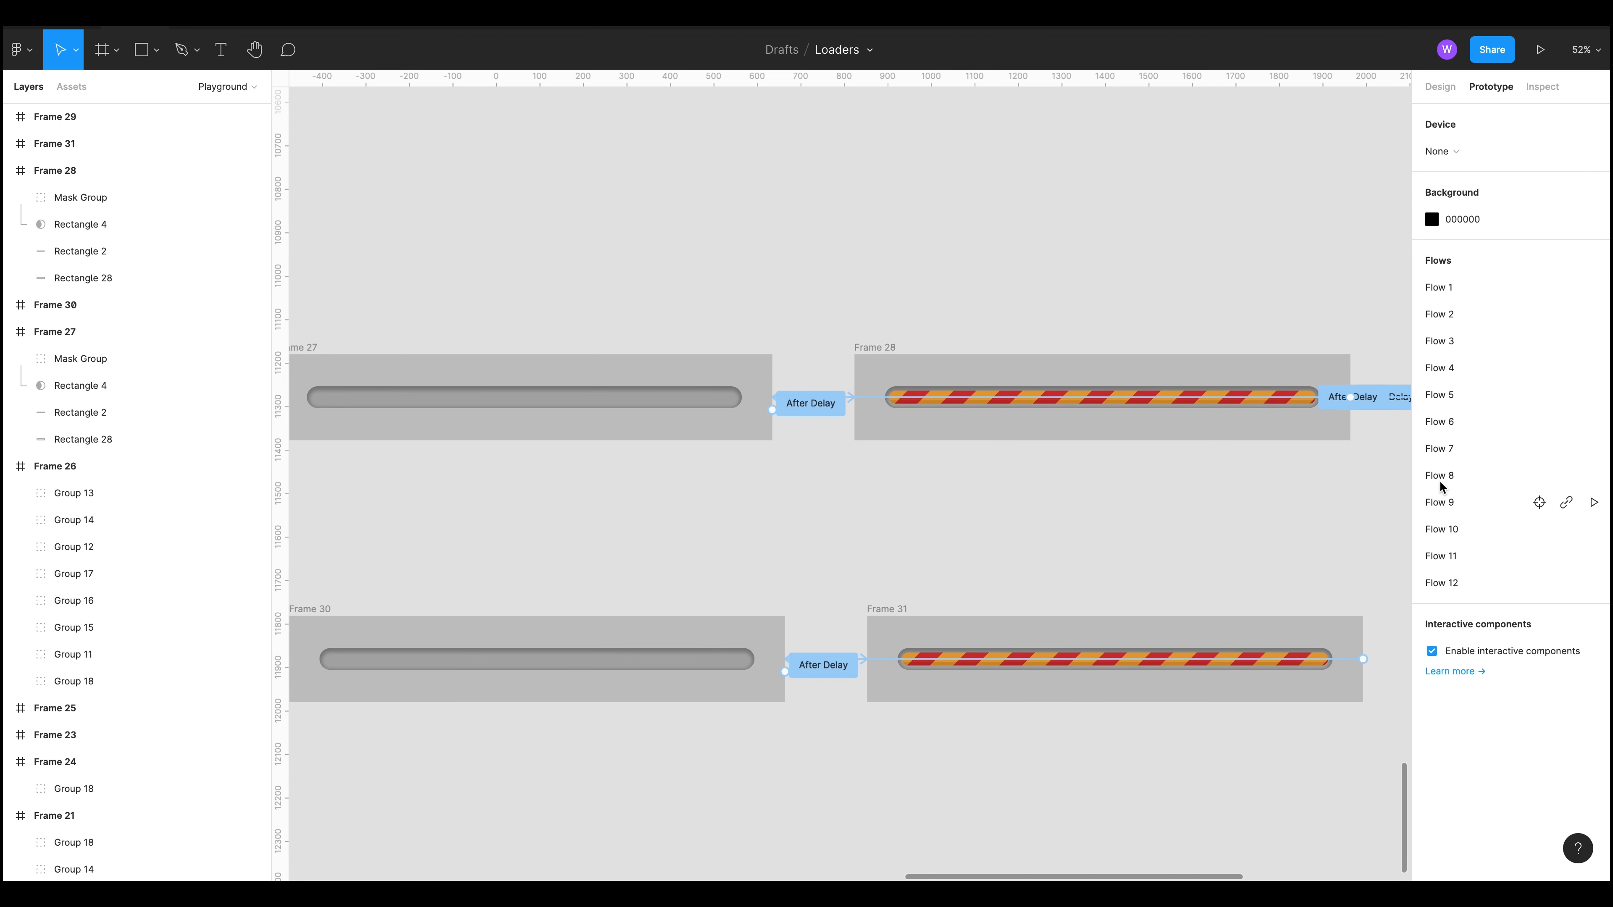
left_click(98, 227)
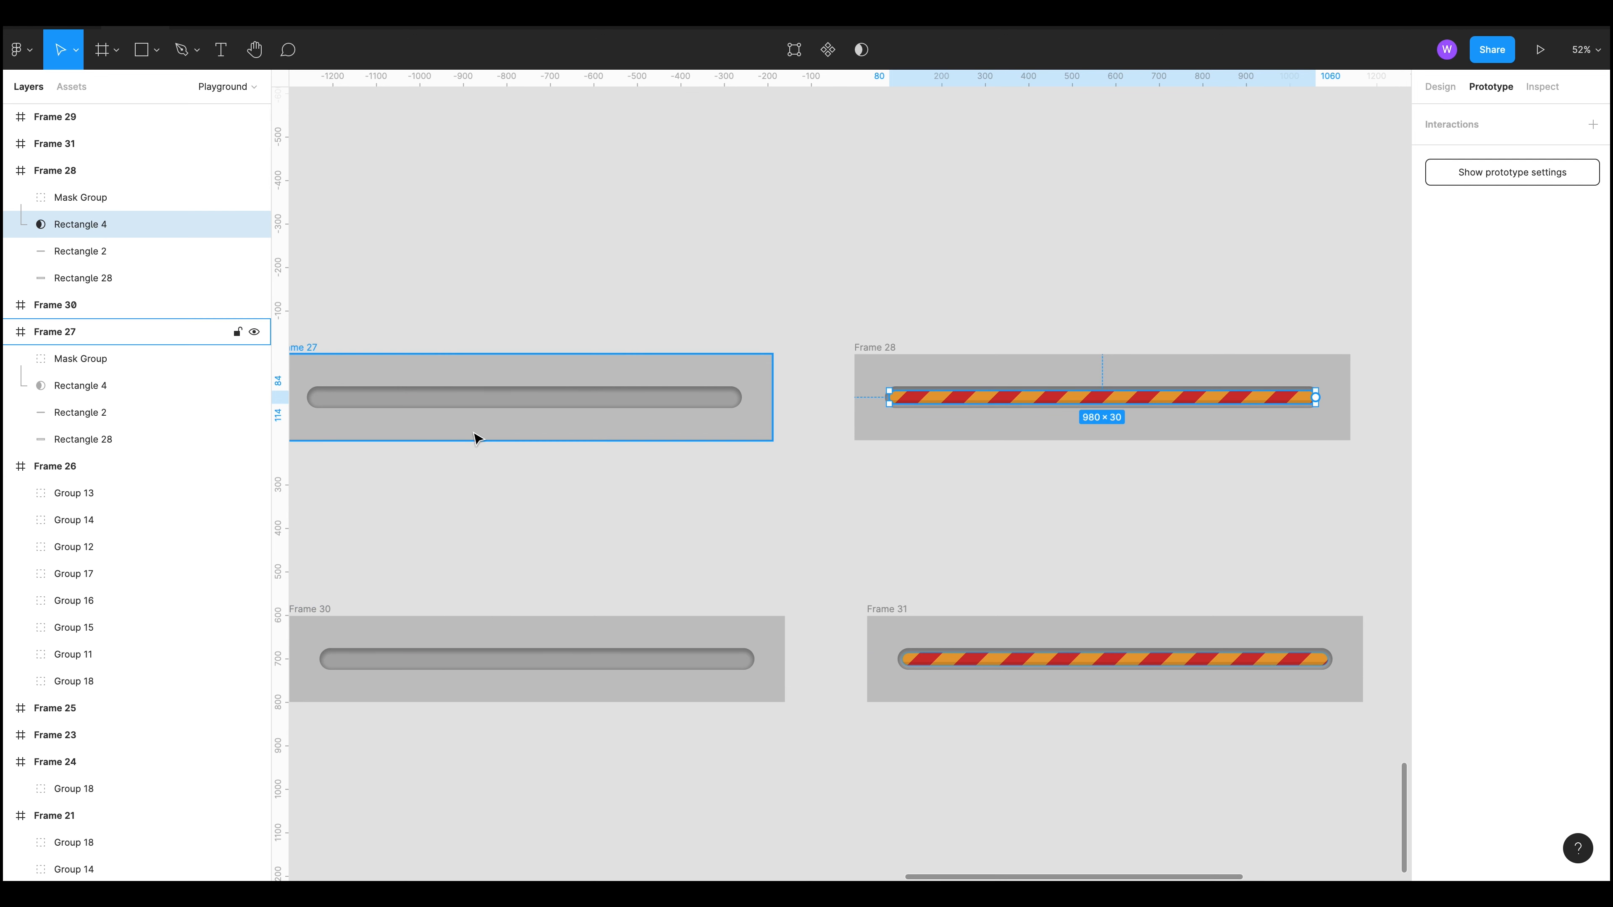
left_click(411, 405)
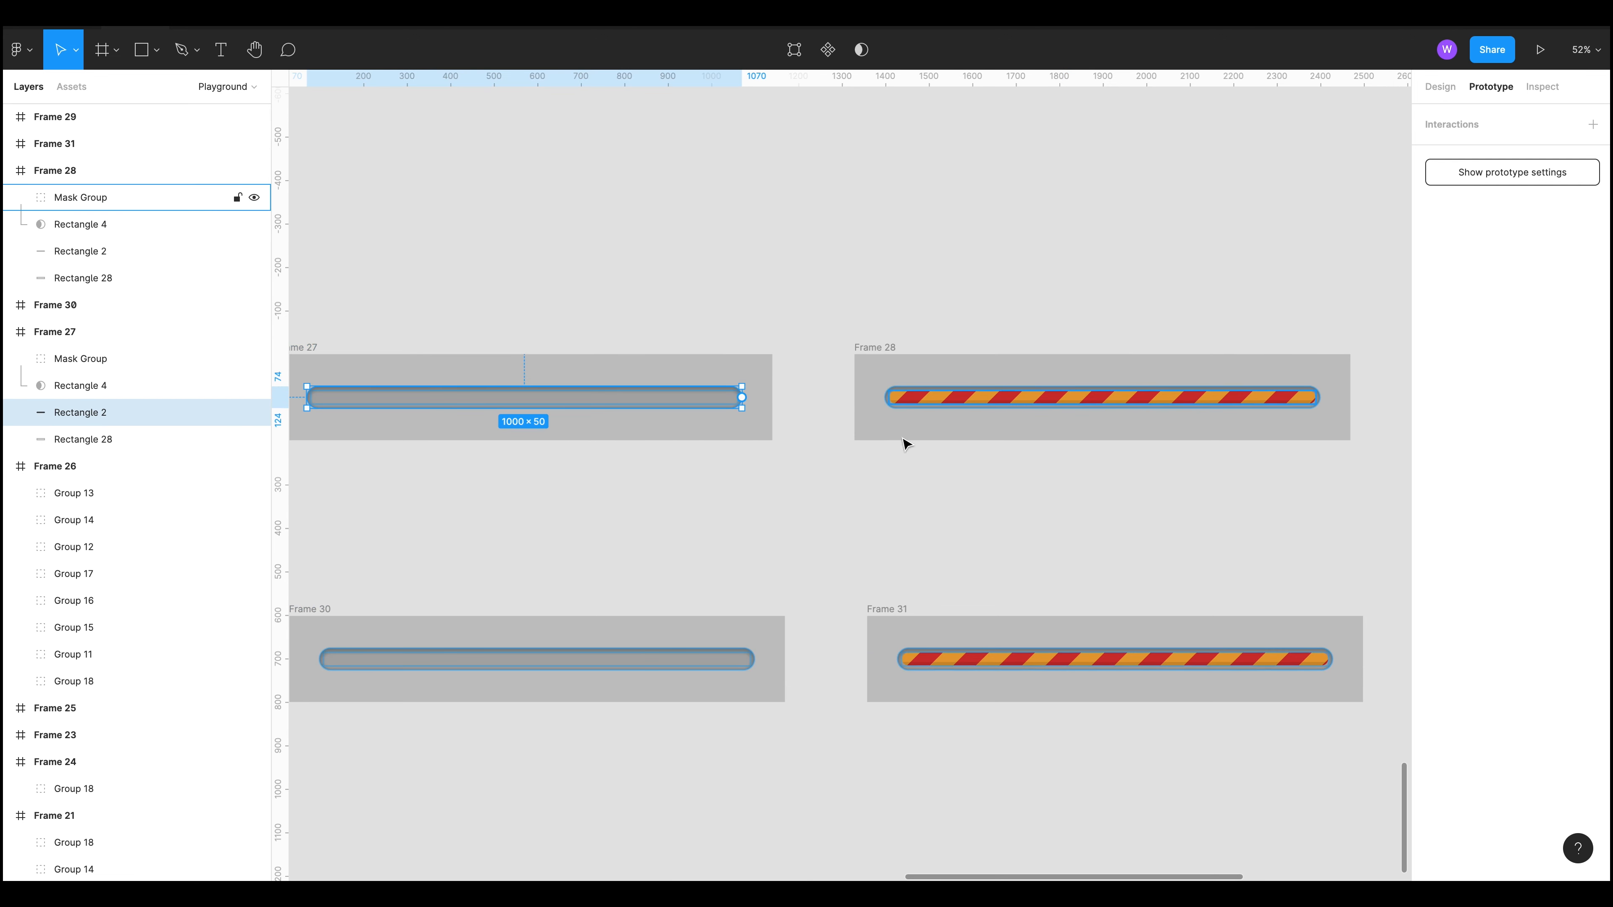
left_click(127, 439)
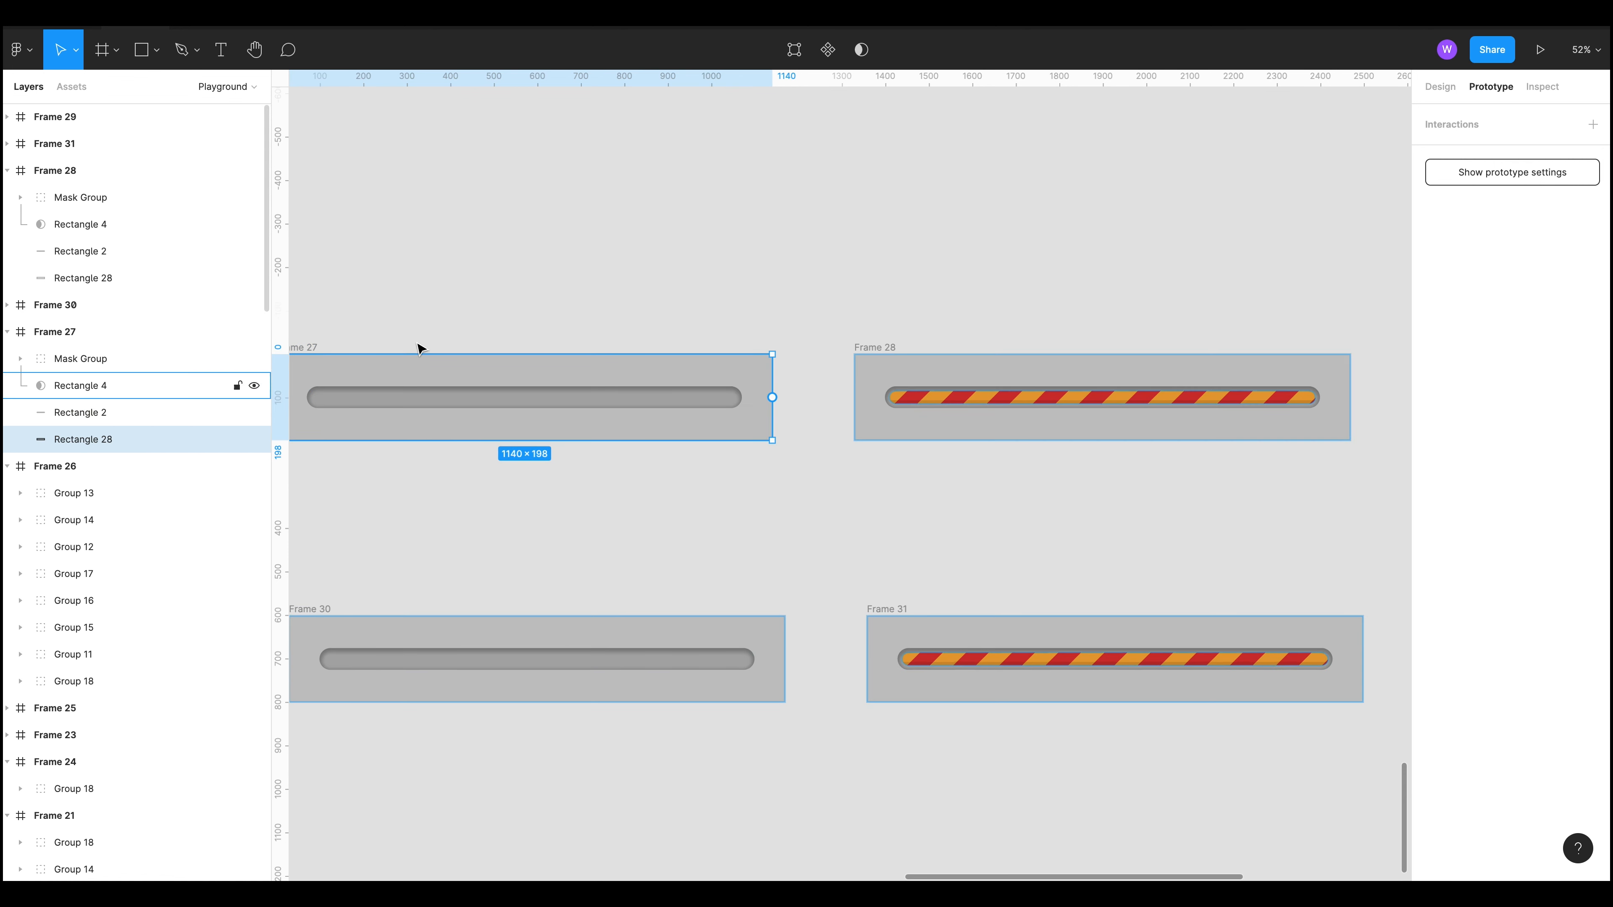
scroll(626, 263, "left", 5)
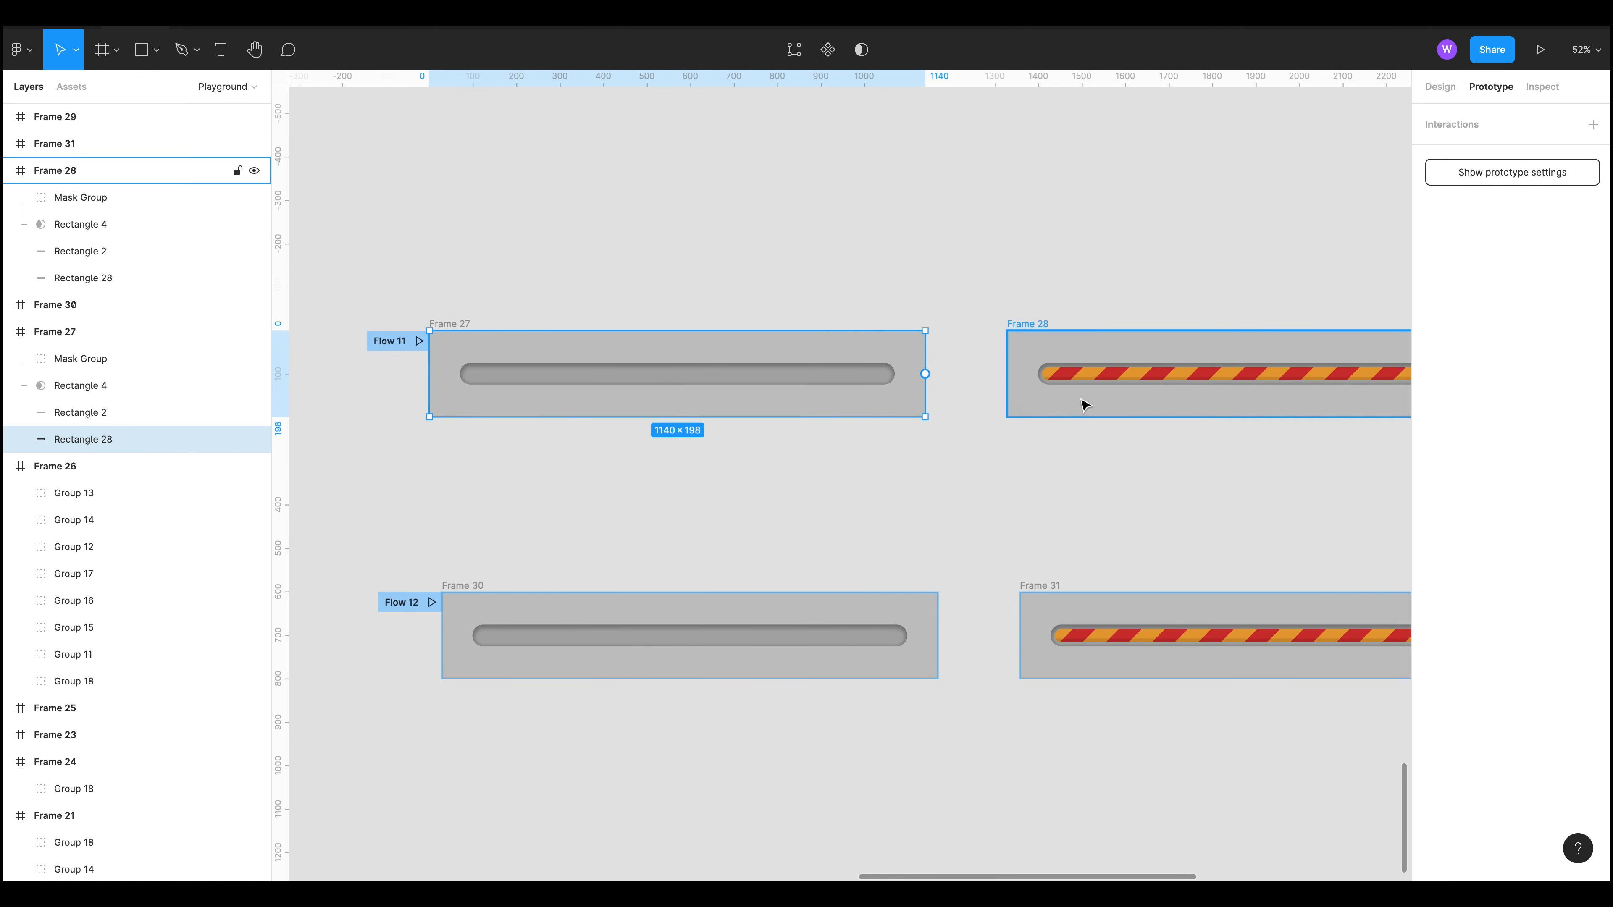
left_click(90, 410)
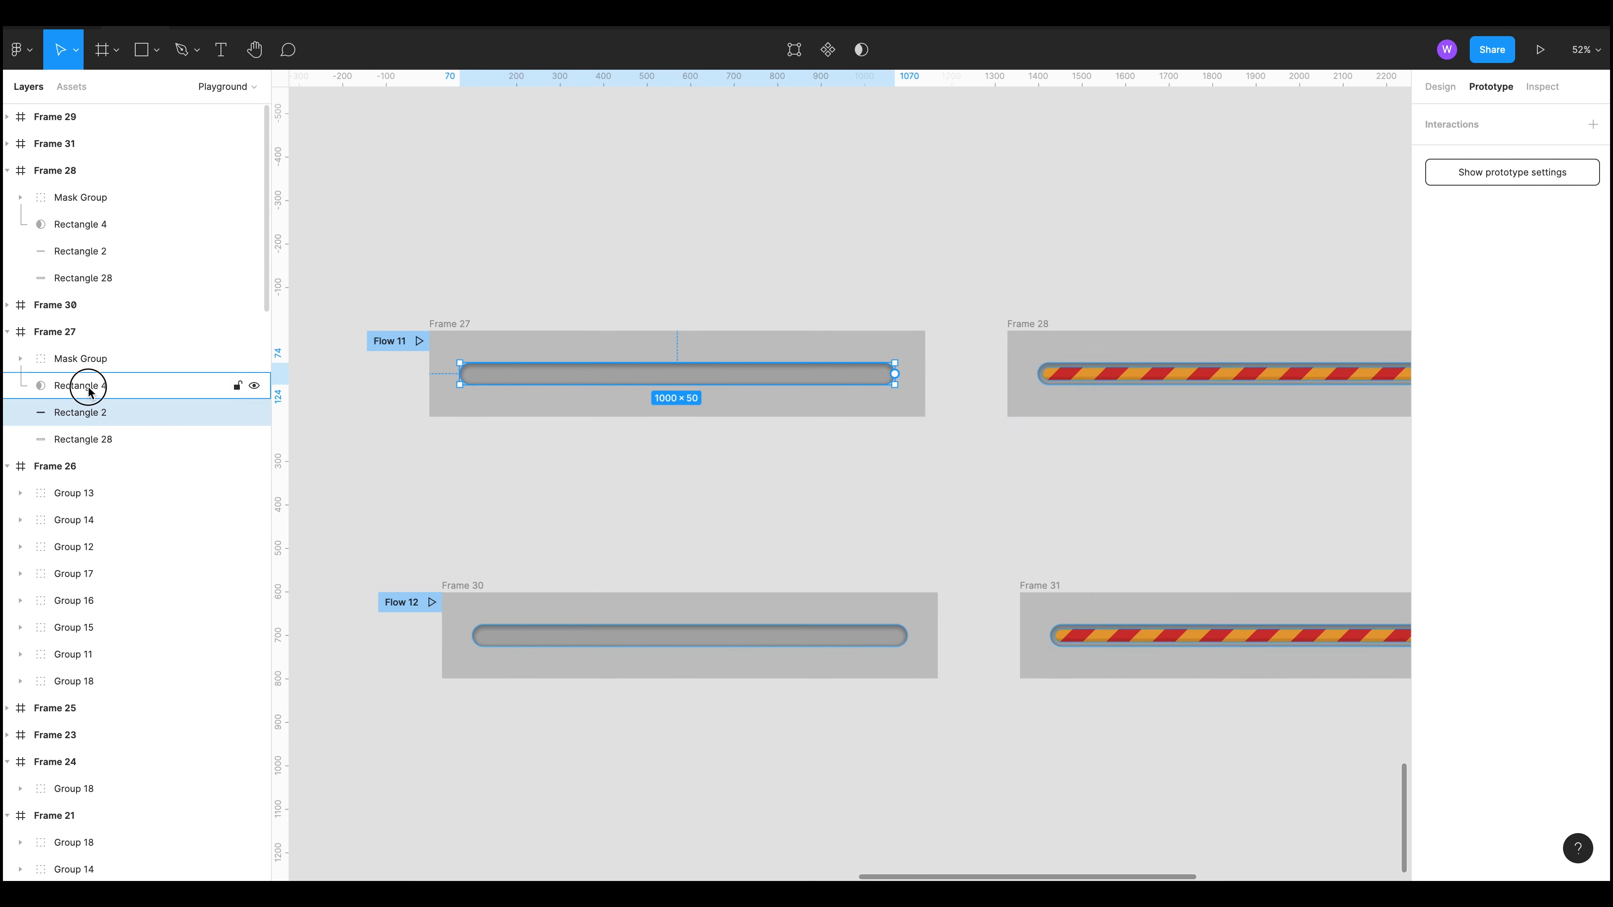
Step: Try widening Frame 27's Rectangle 4 progress fill across the track, undoing each resize
left_click(89, 393)
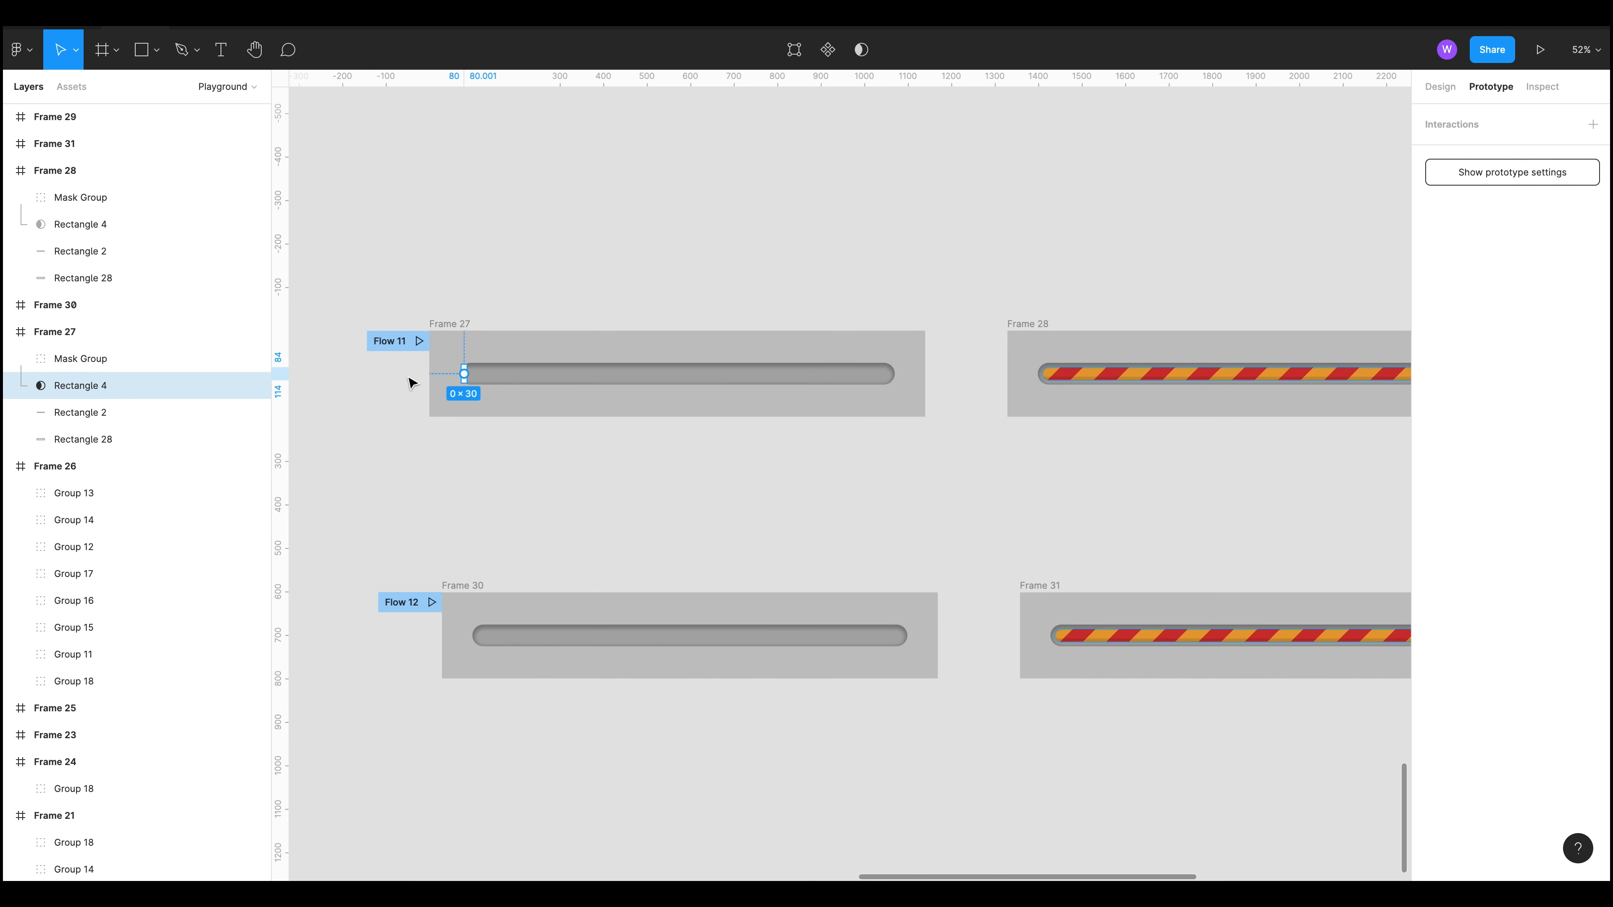
scroll(407, 378, "up", 5)
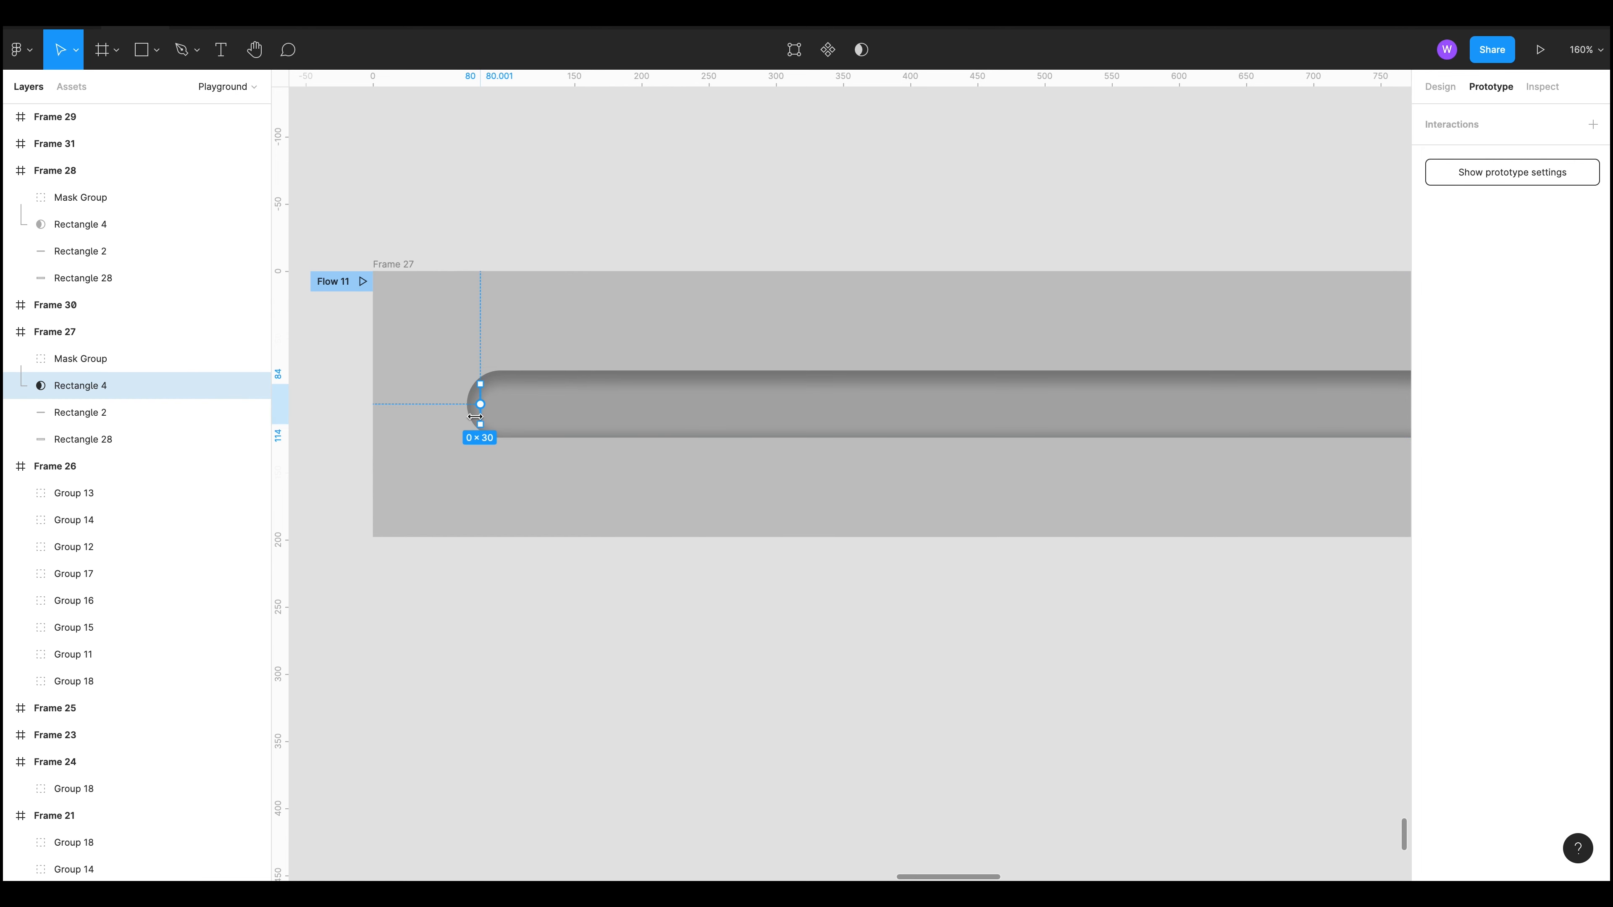
left_click_drag(480, 416, 1283, 470)
key("ctrl+z")
scroll(651, 425, "down", 3)
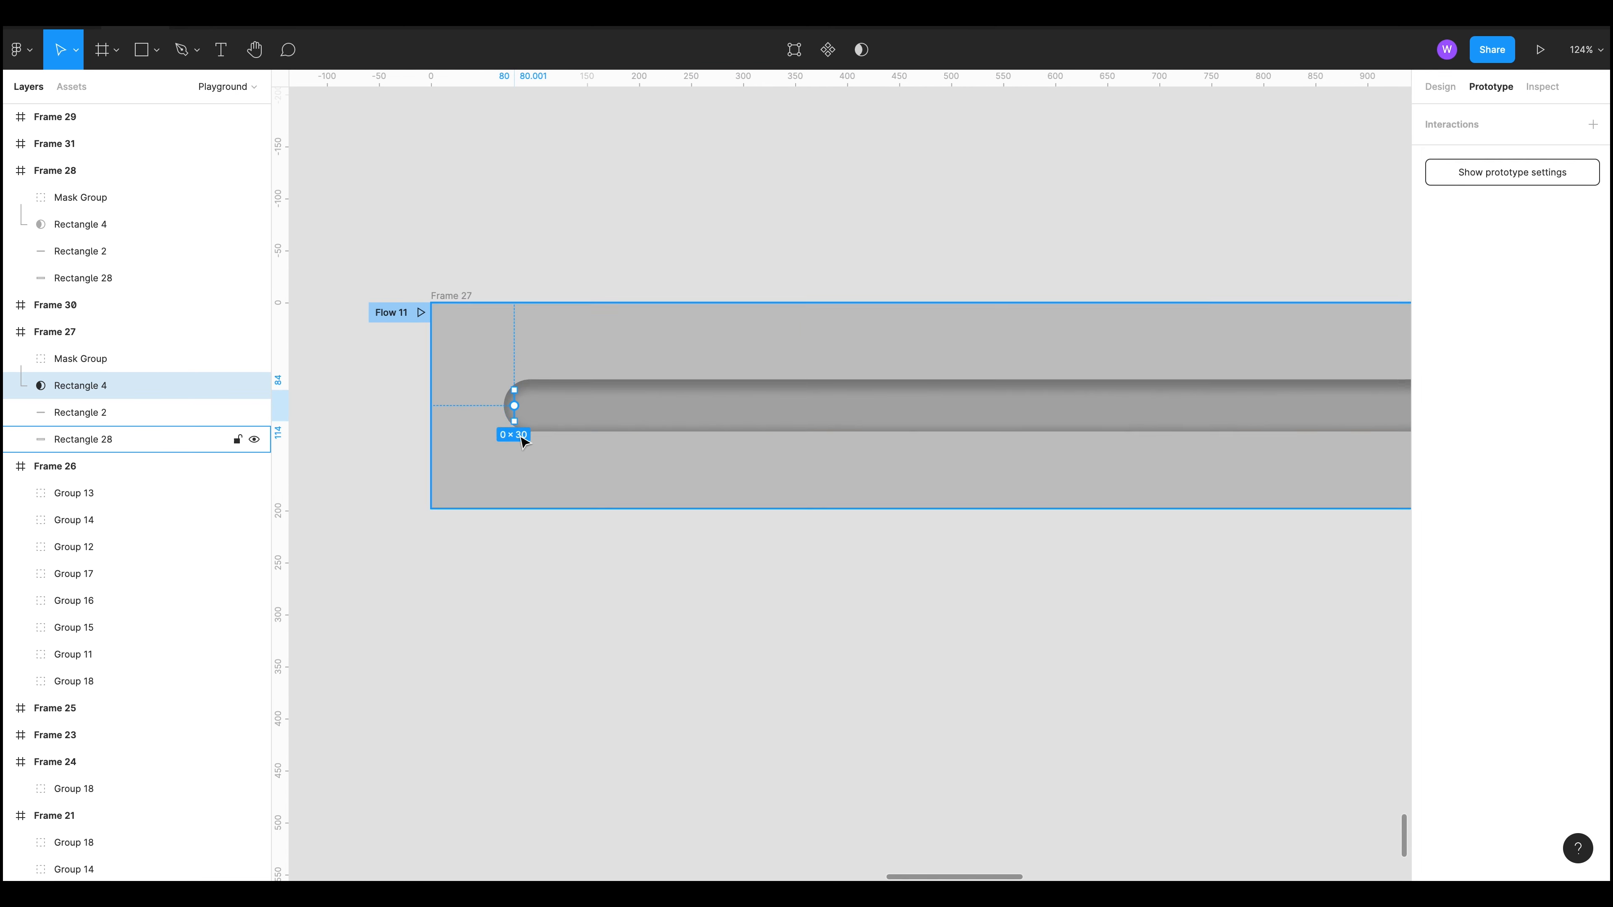
scroll(762, 496, "right", 3)
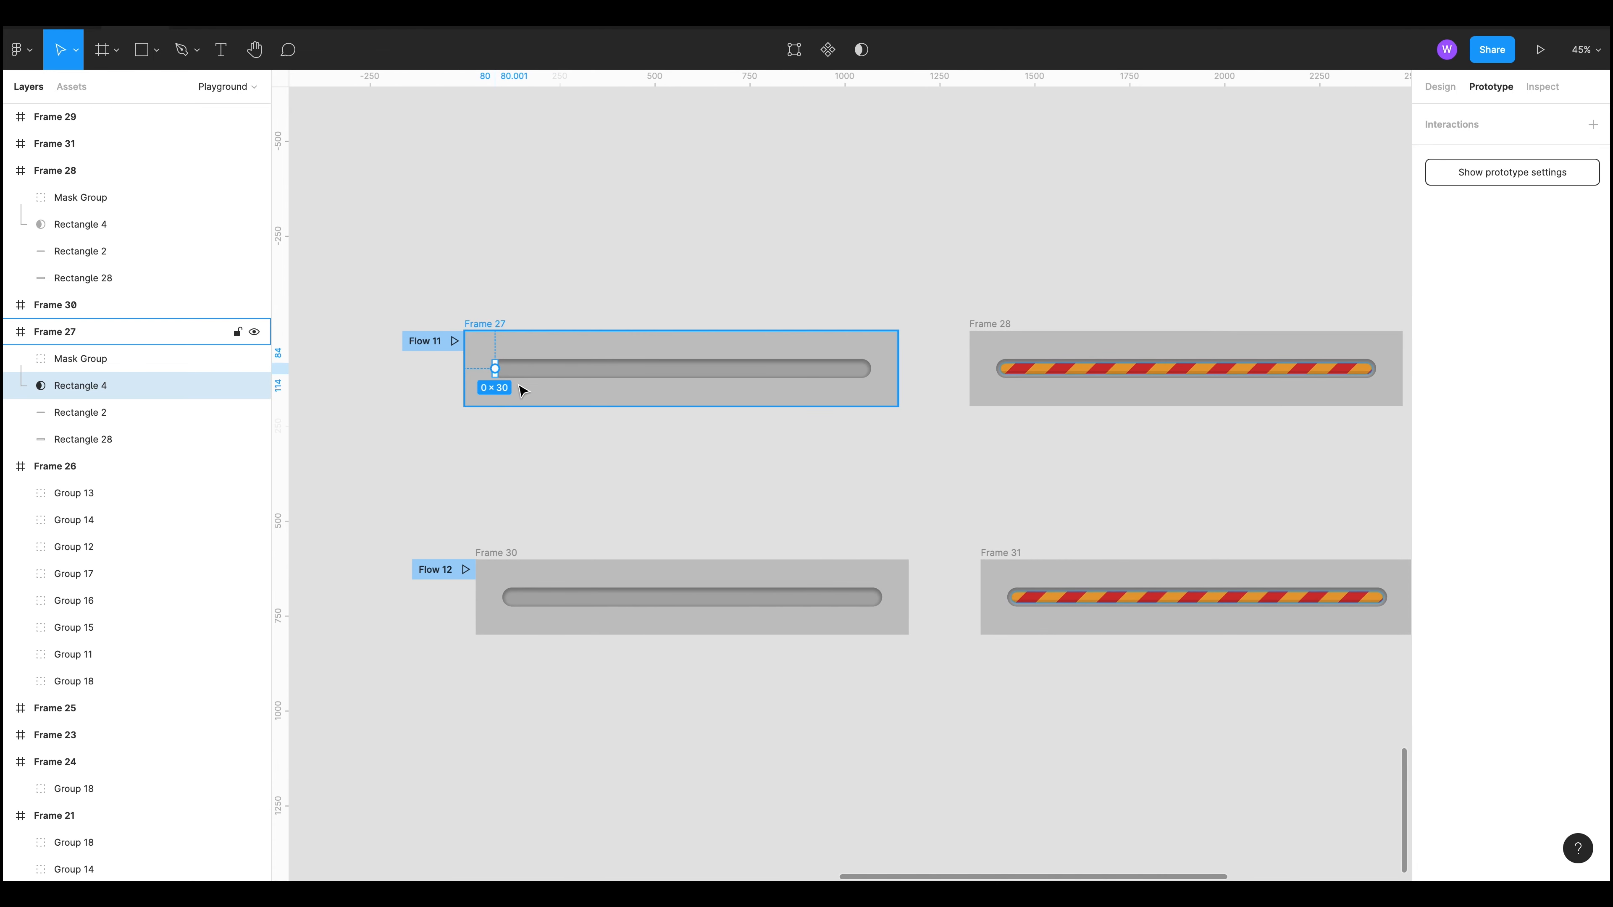
scroll(508, 383, "up", 5)
left_click_drag(470, 350, 947, 413)
key("ctrl+z")
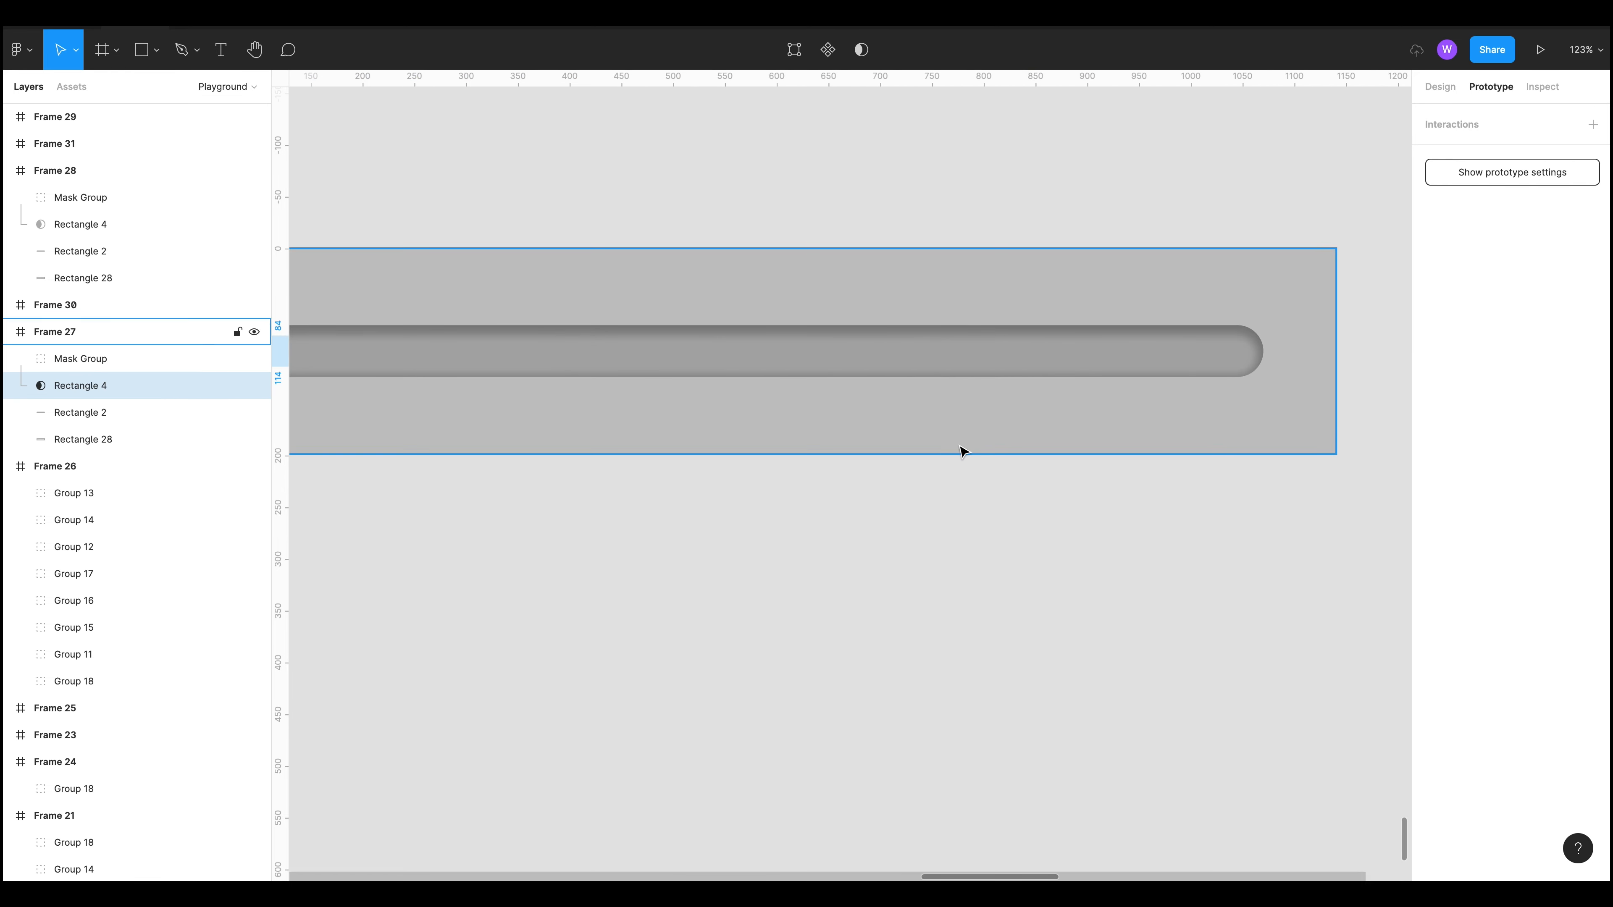
scroll(904, 483, "down", 10)
scroll(897, 479, "right", 5)
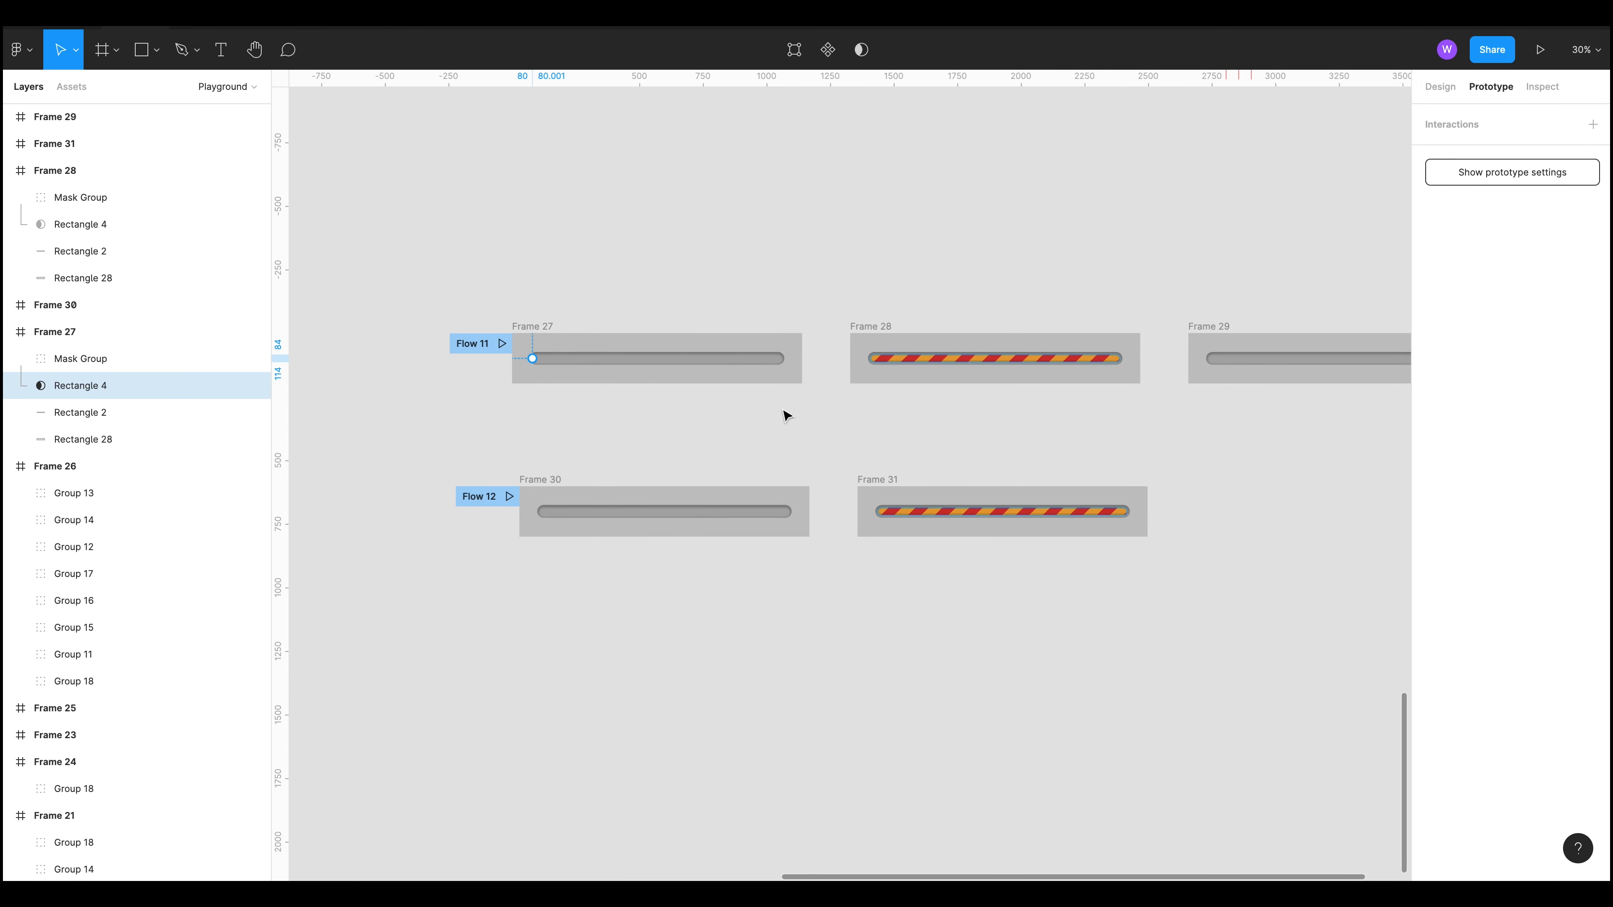
Step: Inspect Flow 11's Smart Animate delay interactions from Frame 27 to Frame 28 and Frame 28 to Frame 29
left_click(785, 416)
left_click(805, 368)
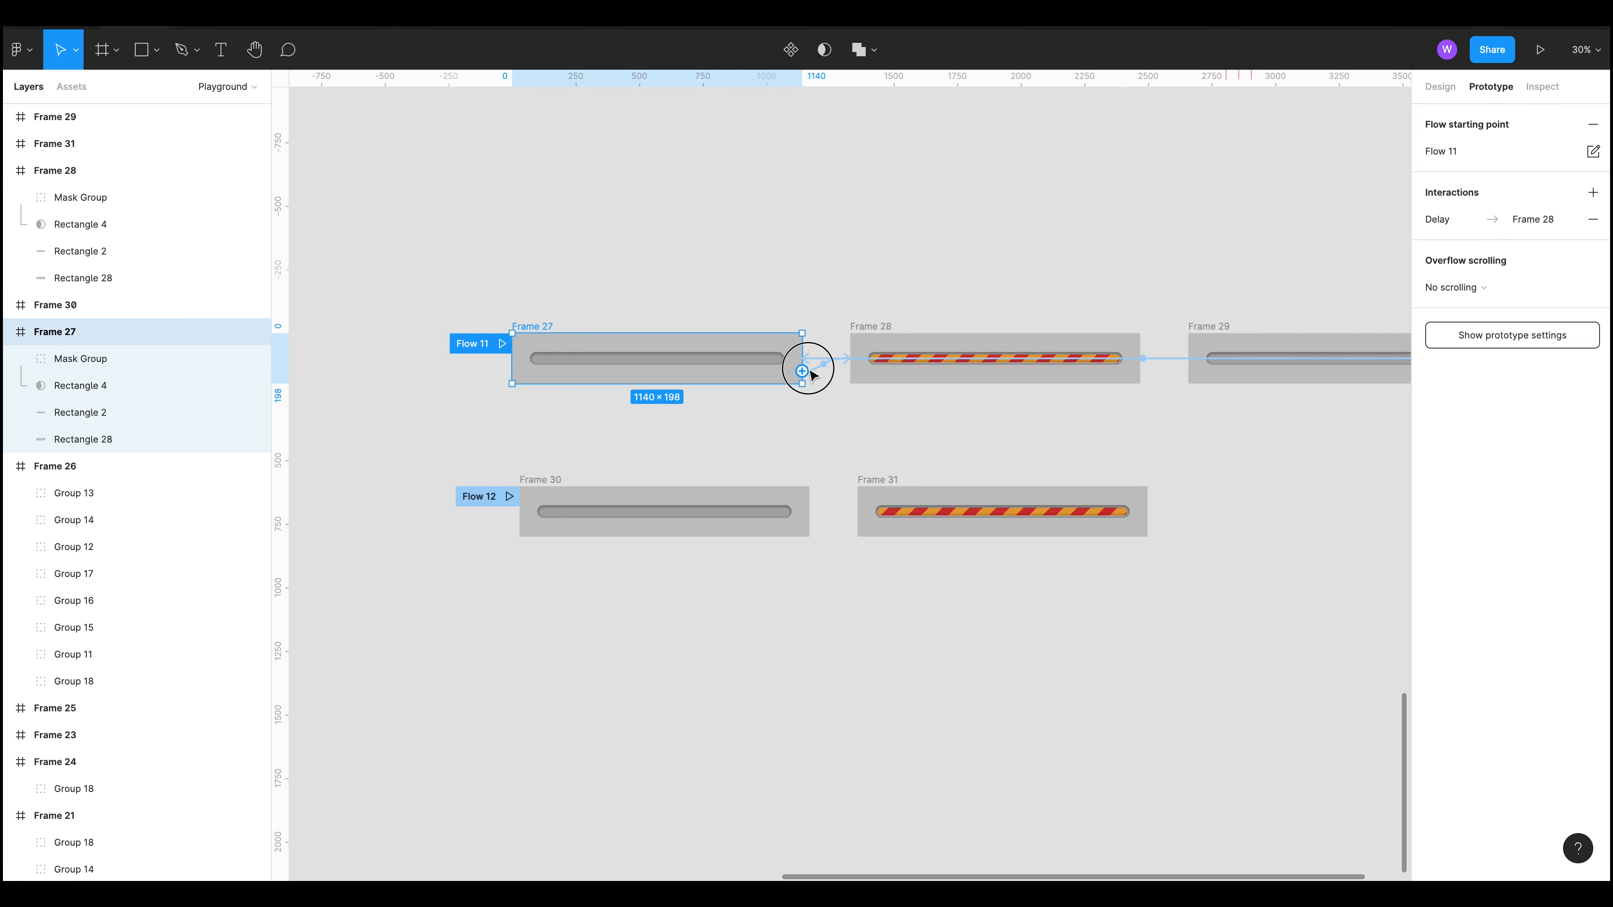
left_click(812, 374)
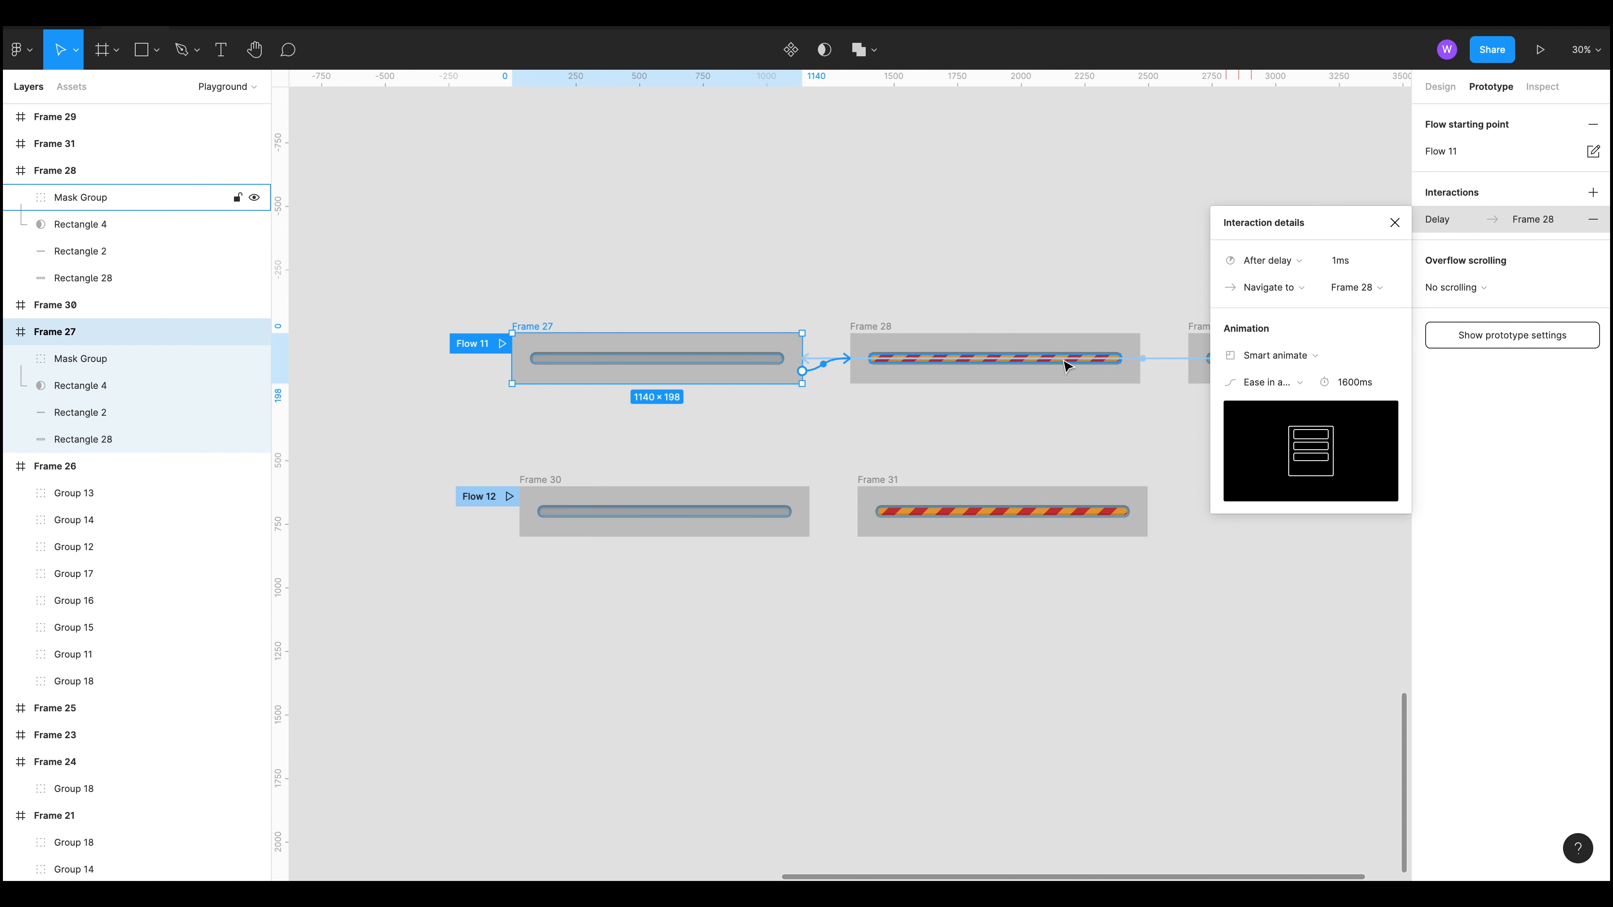
scroll(1047, 363, "right", 3)
left_click(936, 411)
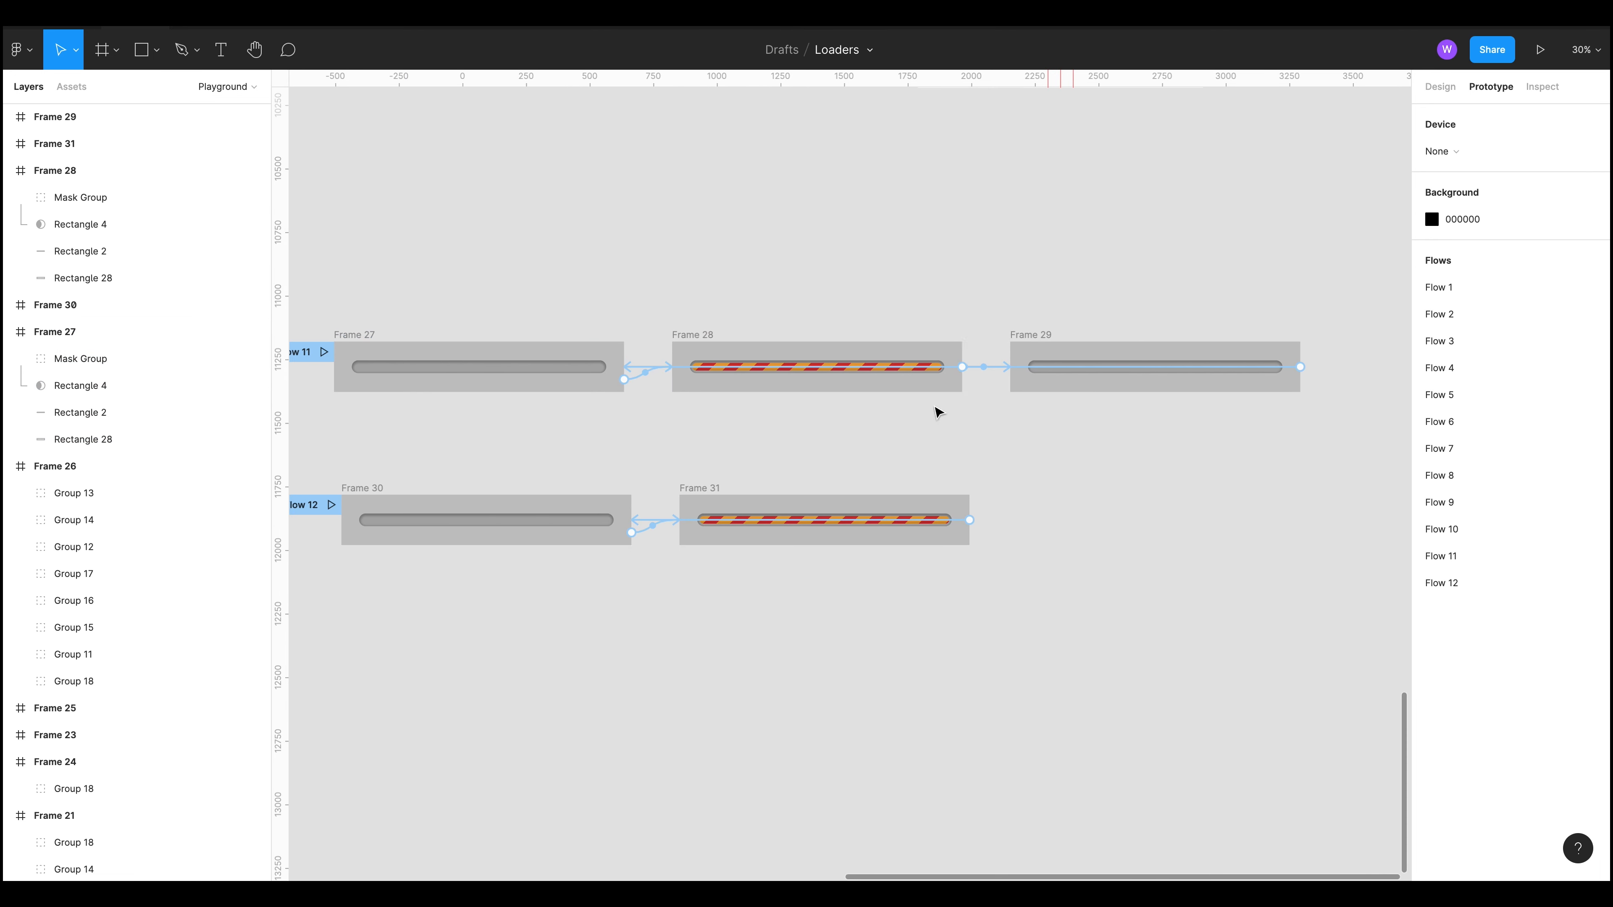
left_click(1009, 367)
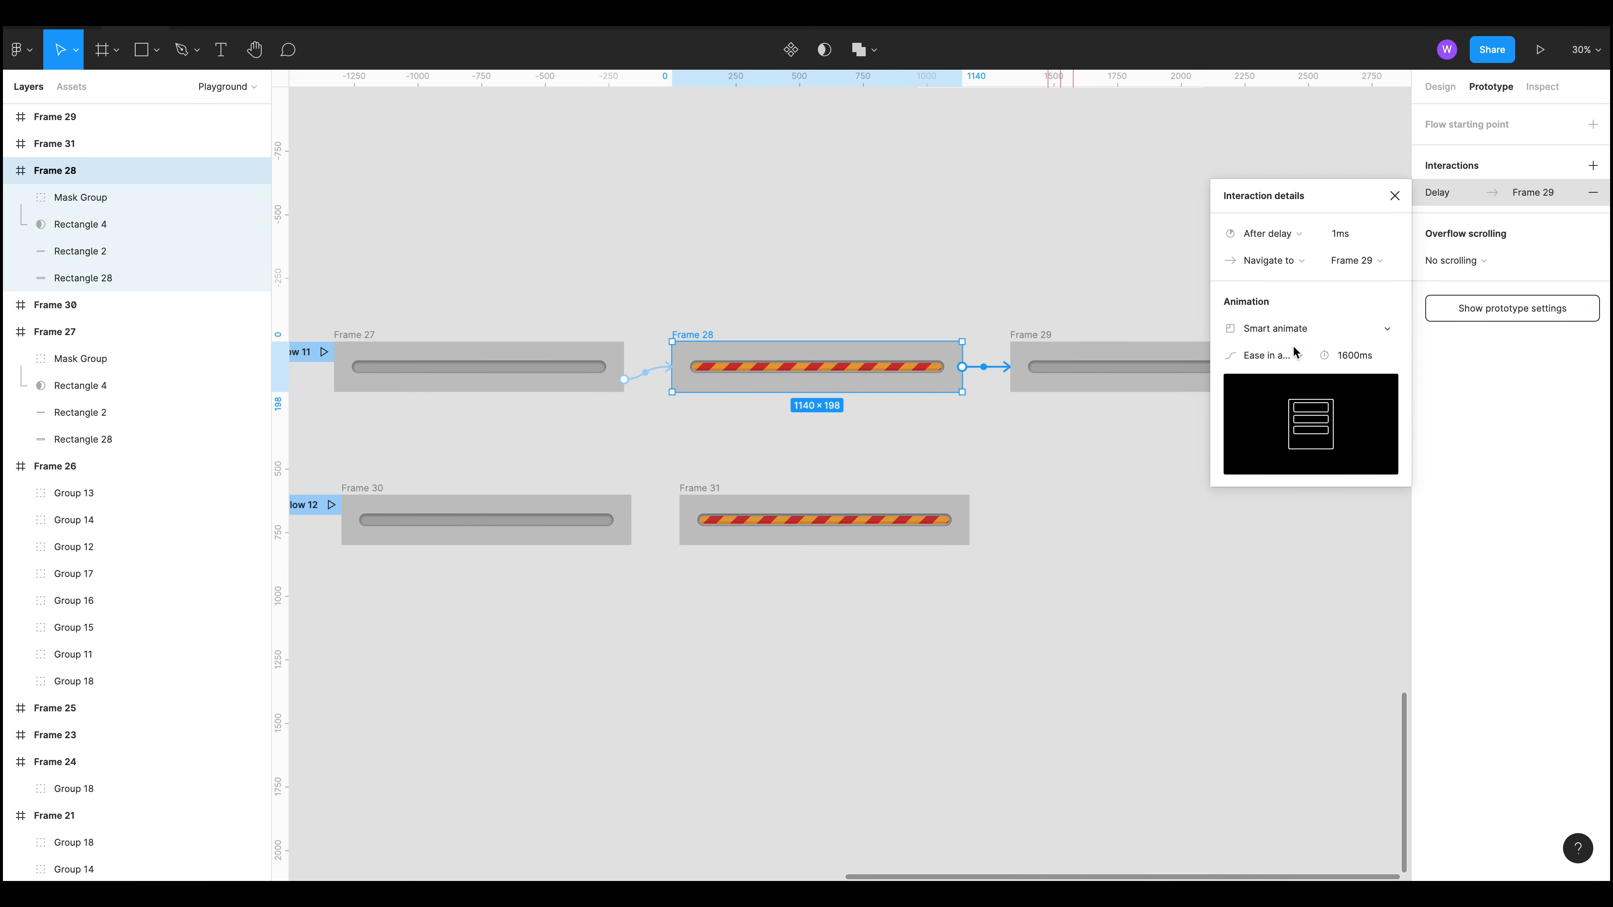
scroll(1101, 409, "right", 2)
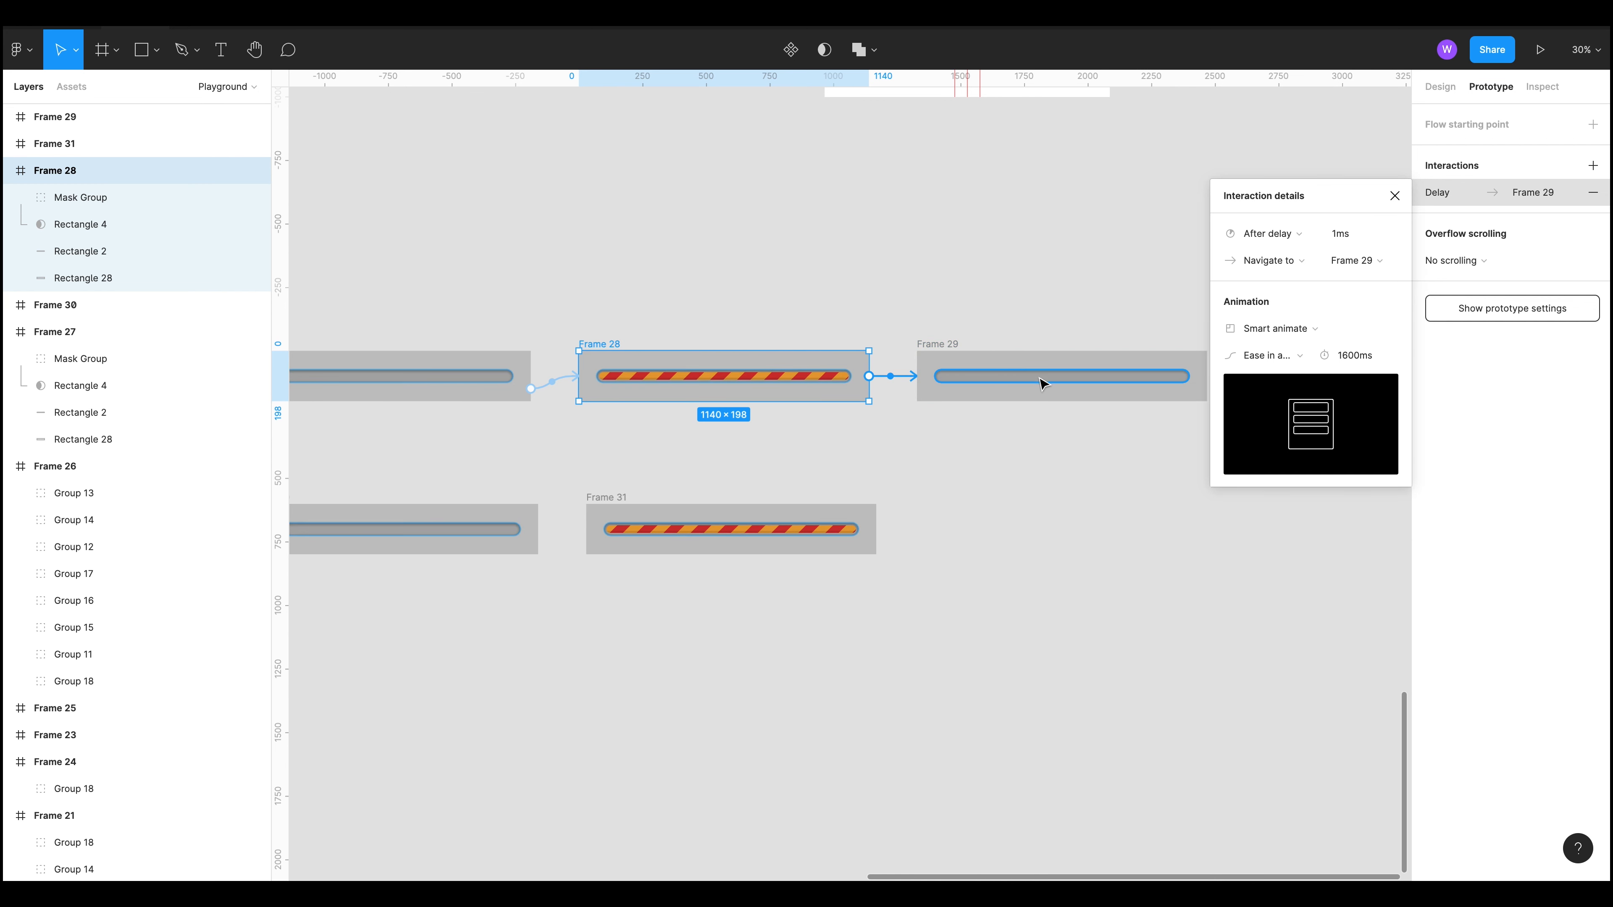
left_click(1102, 471)
Step: Inspect Flow 12's delay interaction from Frame 30 to Frame 31, including its custom easing curve
left_click_drag(1005, 485, 1052, 430)
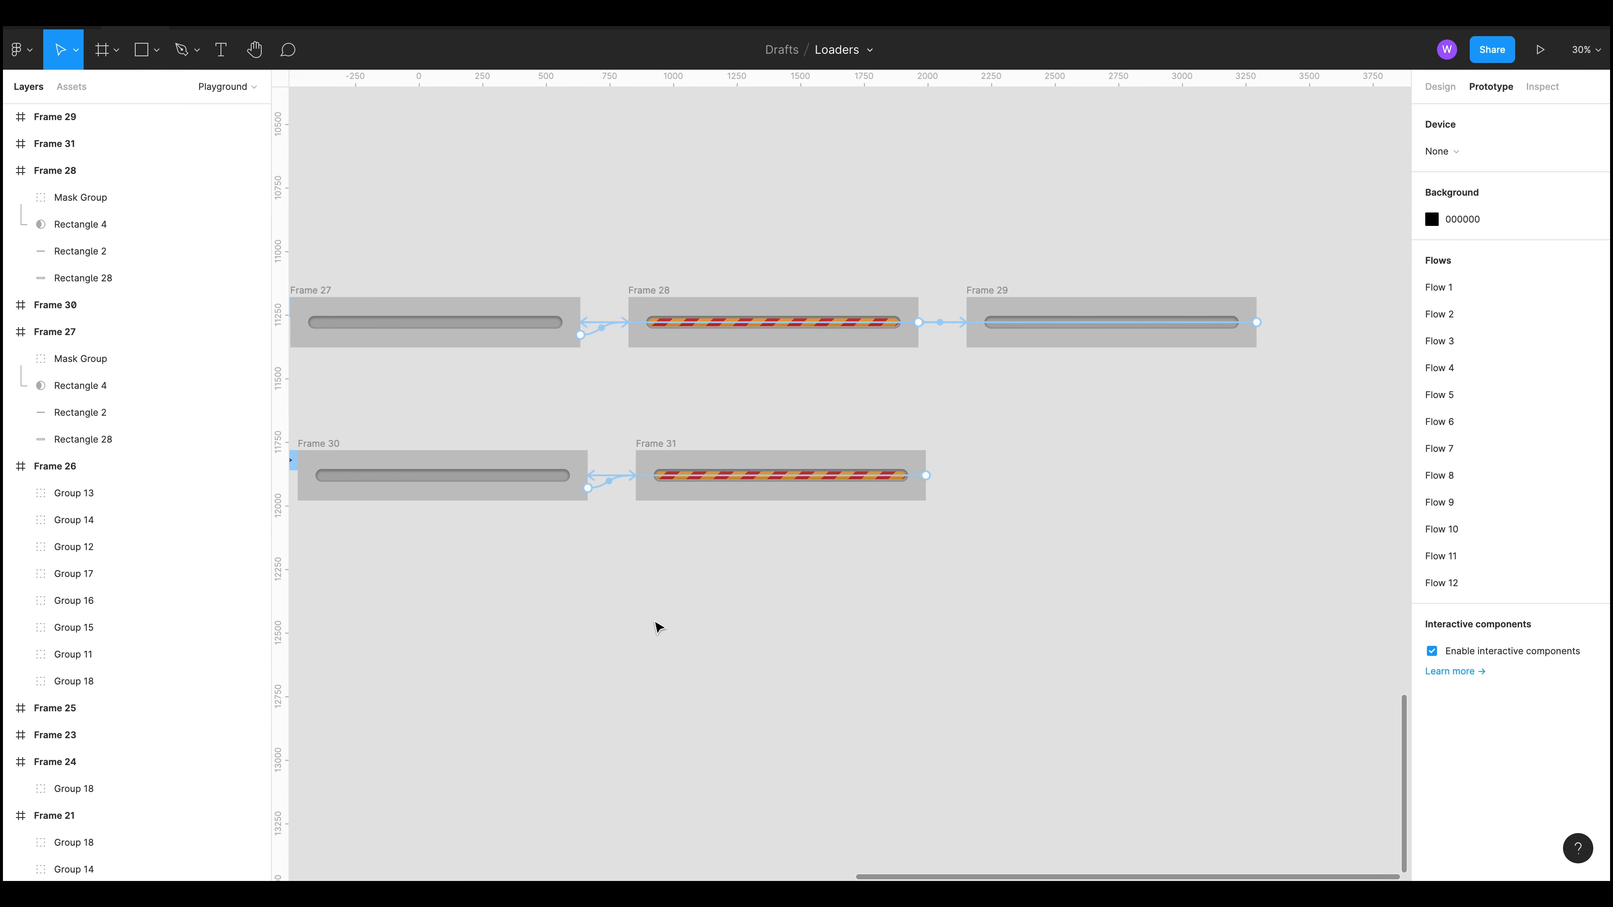
left_click_drag(656, 628, 794, 613)
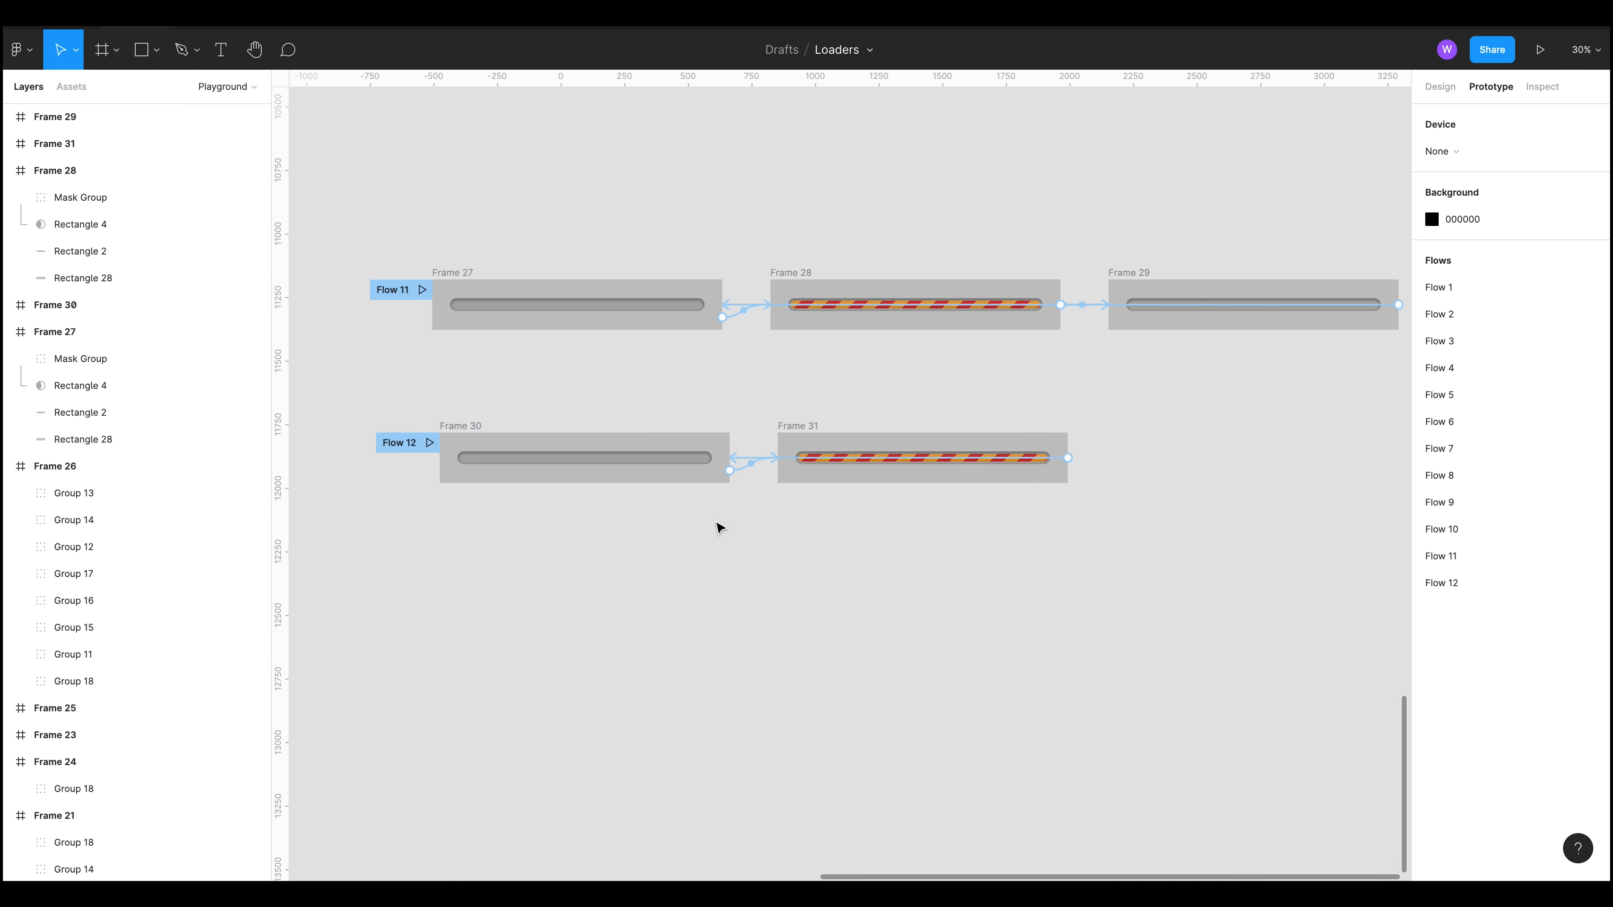
scroll(720, 528, "up", 5)
left_click(798, 327)
scroll(798, 331, "down", 3)
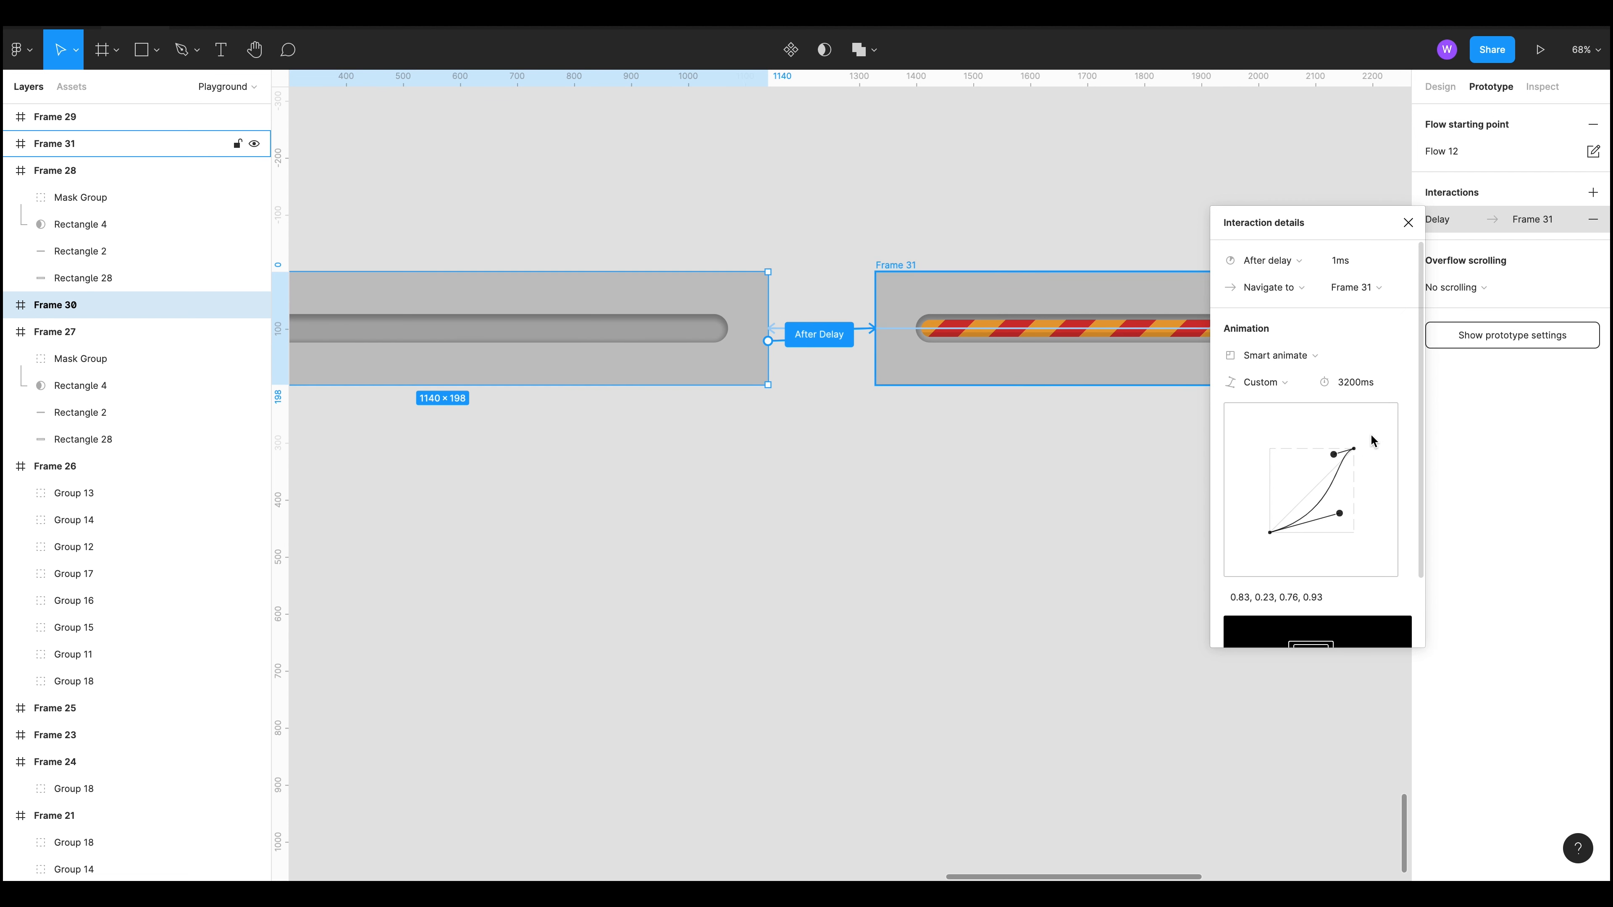
left_click(756, 533)
Step: Survey the loader frames and prototype flows across the canvas
scroll(789, 526, "down", 5)
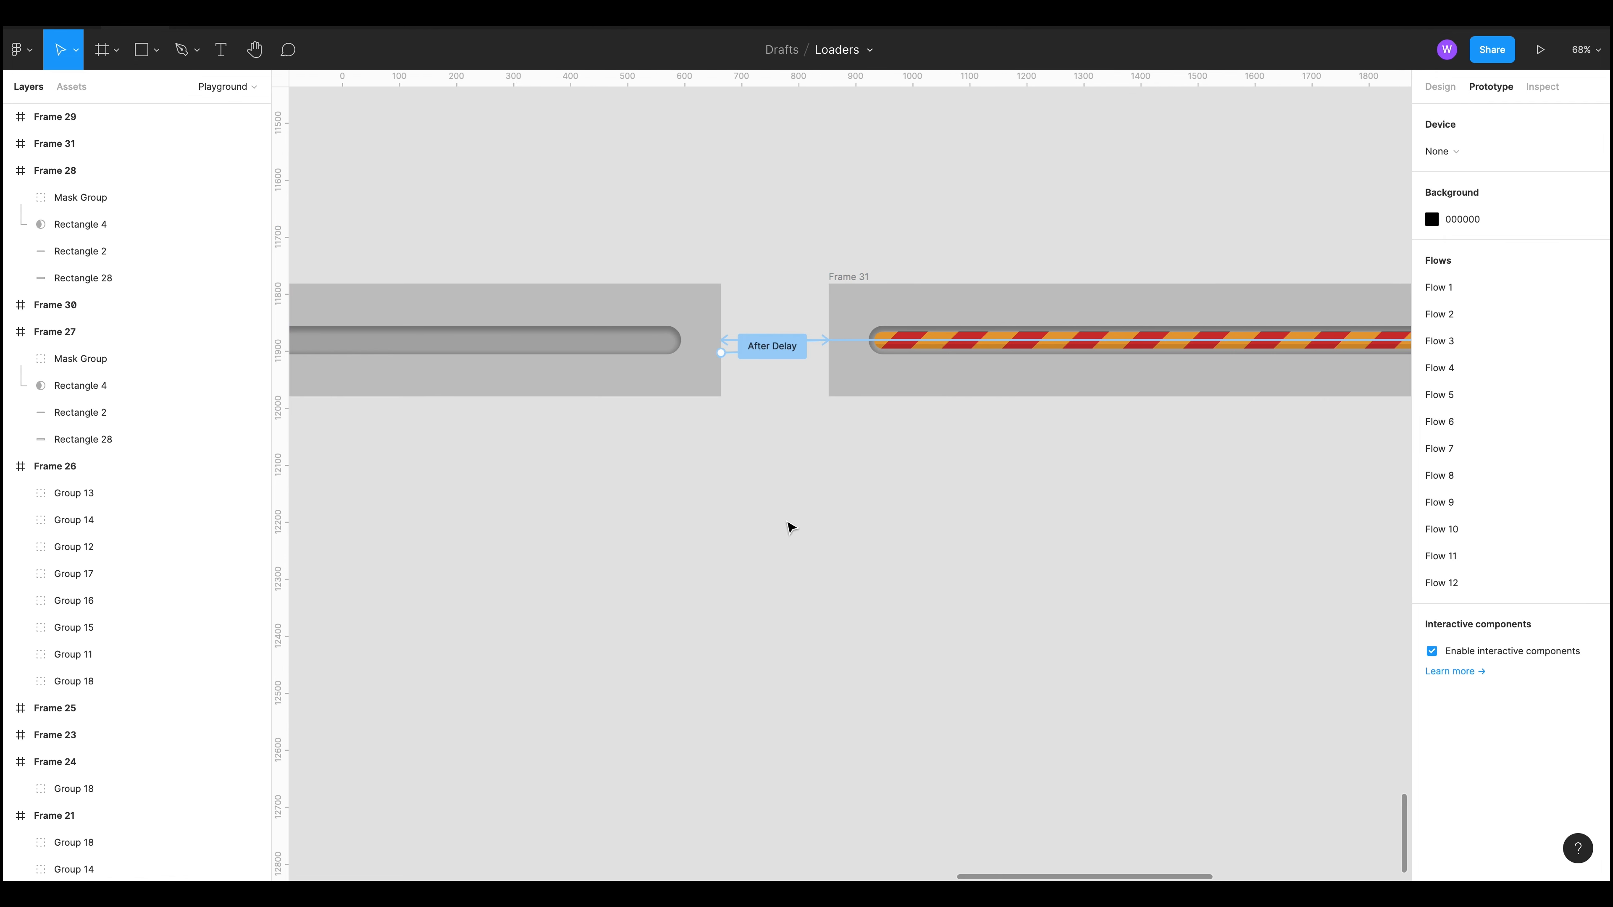
scroll(786, 524, "down", 3)
scroll(1037, 681, "down", 5)
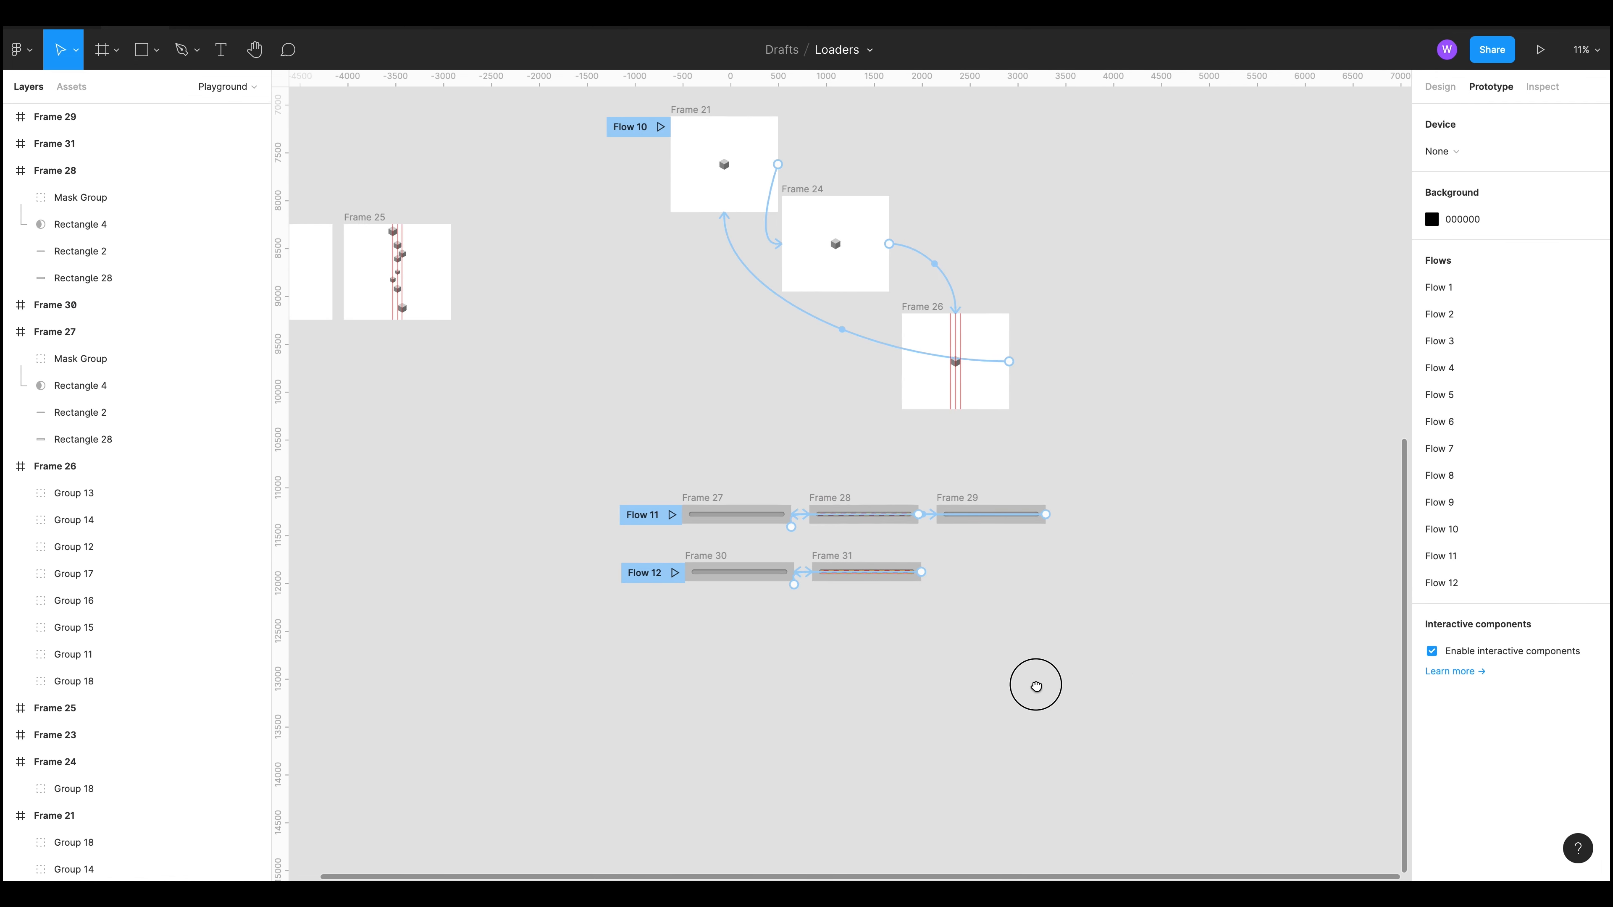
scroll(1185, 429, "up", 3)
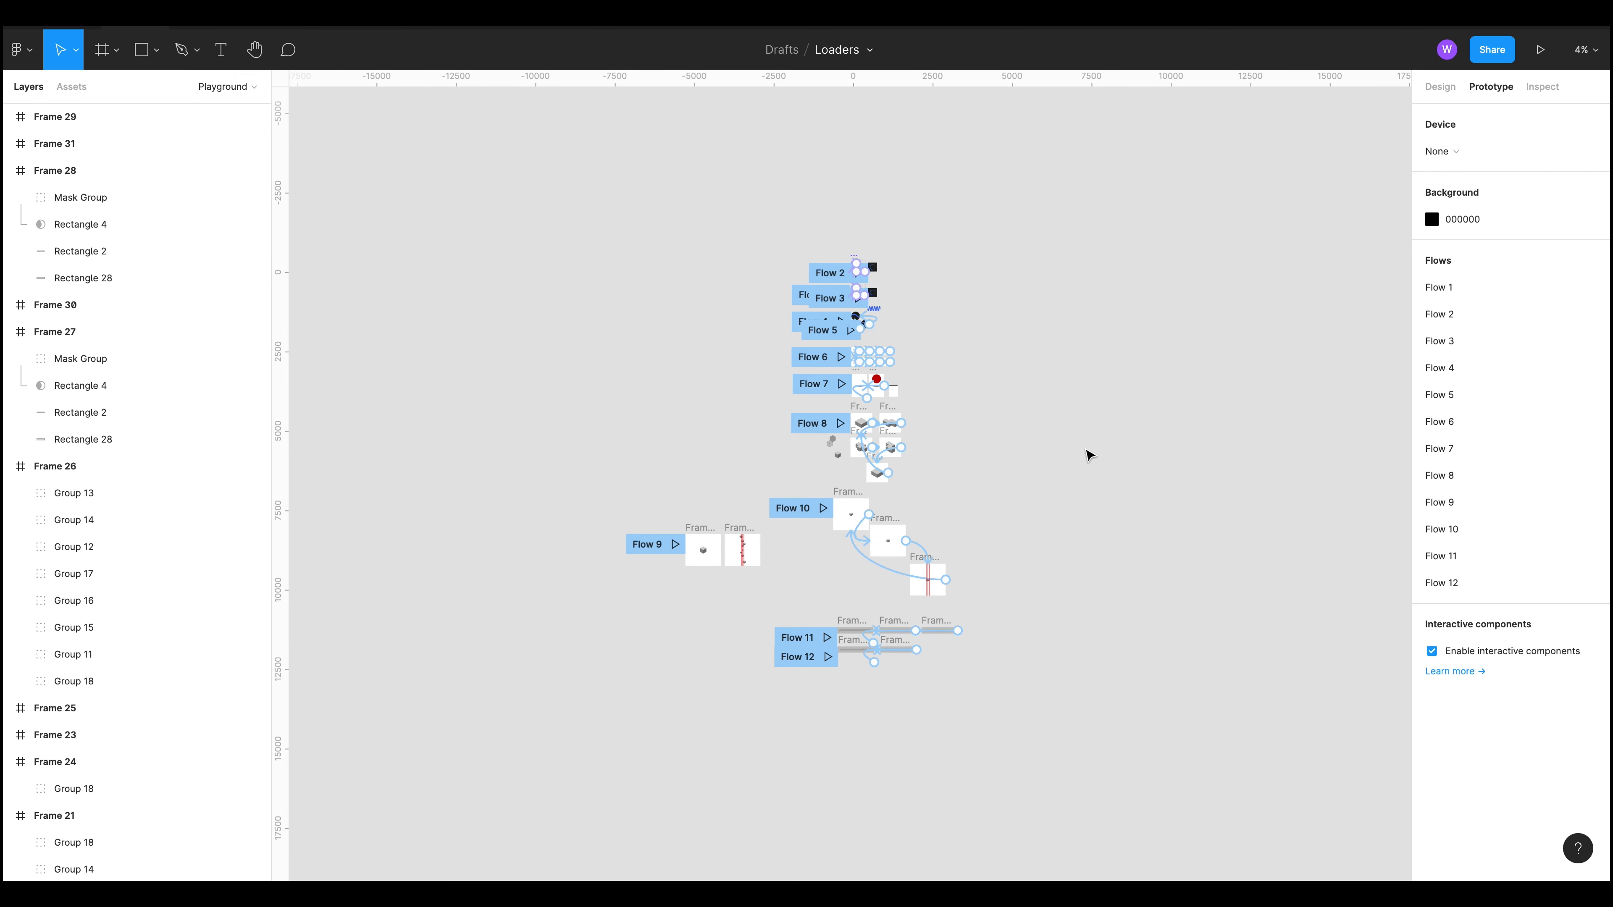
scroll(1124, 457, "up", 3)
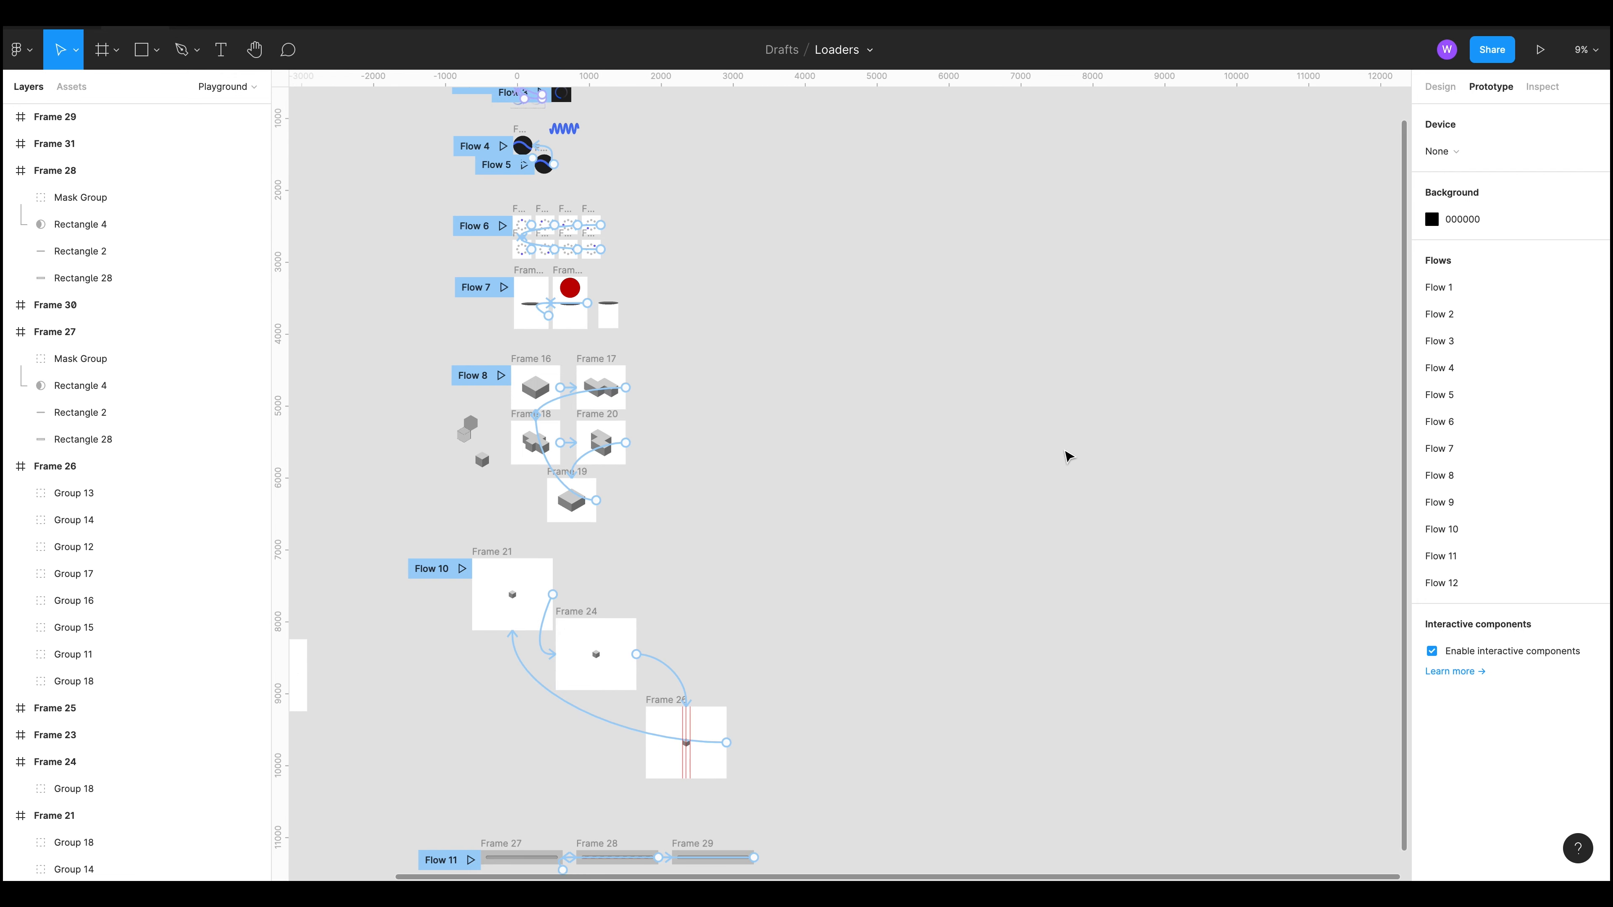
left_click_drag(889, 533, 1171, 641)
left_click_drag(1134, 544, 1158, 712)
scroll(992, 376, "up", 6)
scroll(993, 381, "down", 5)
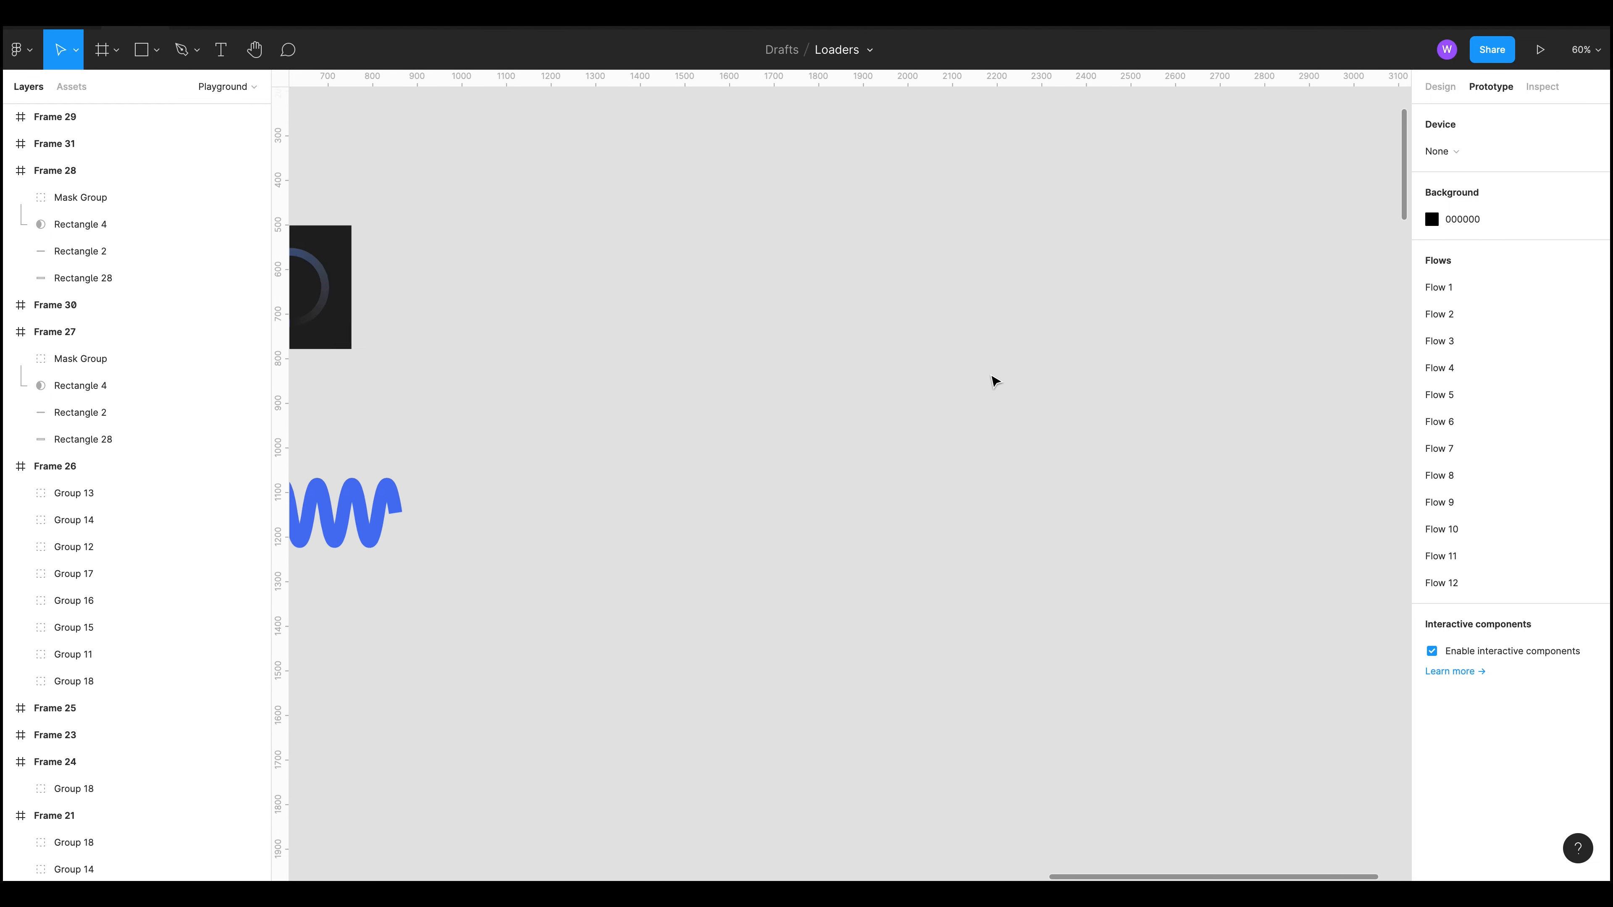
left_click_drag(813, 548, 1204, 742)
left_click_drag(1121, 568, 1041, 364)
scroll(1213, 811, "down", 3)
scroll(1084, 608, "down", 2)
left_click_drag(1084, 608, 972, 271)
scroll(954, 349, "down", 5)
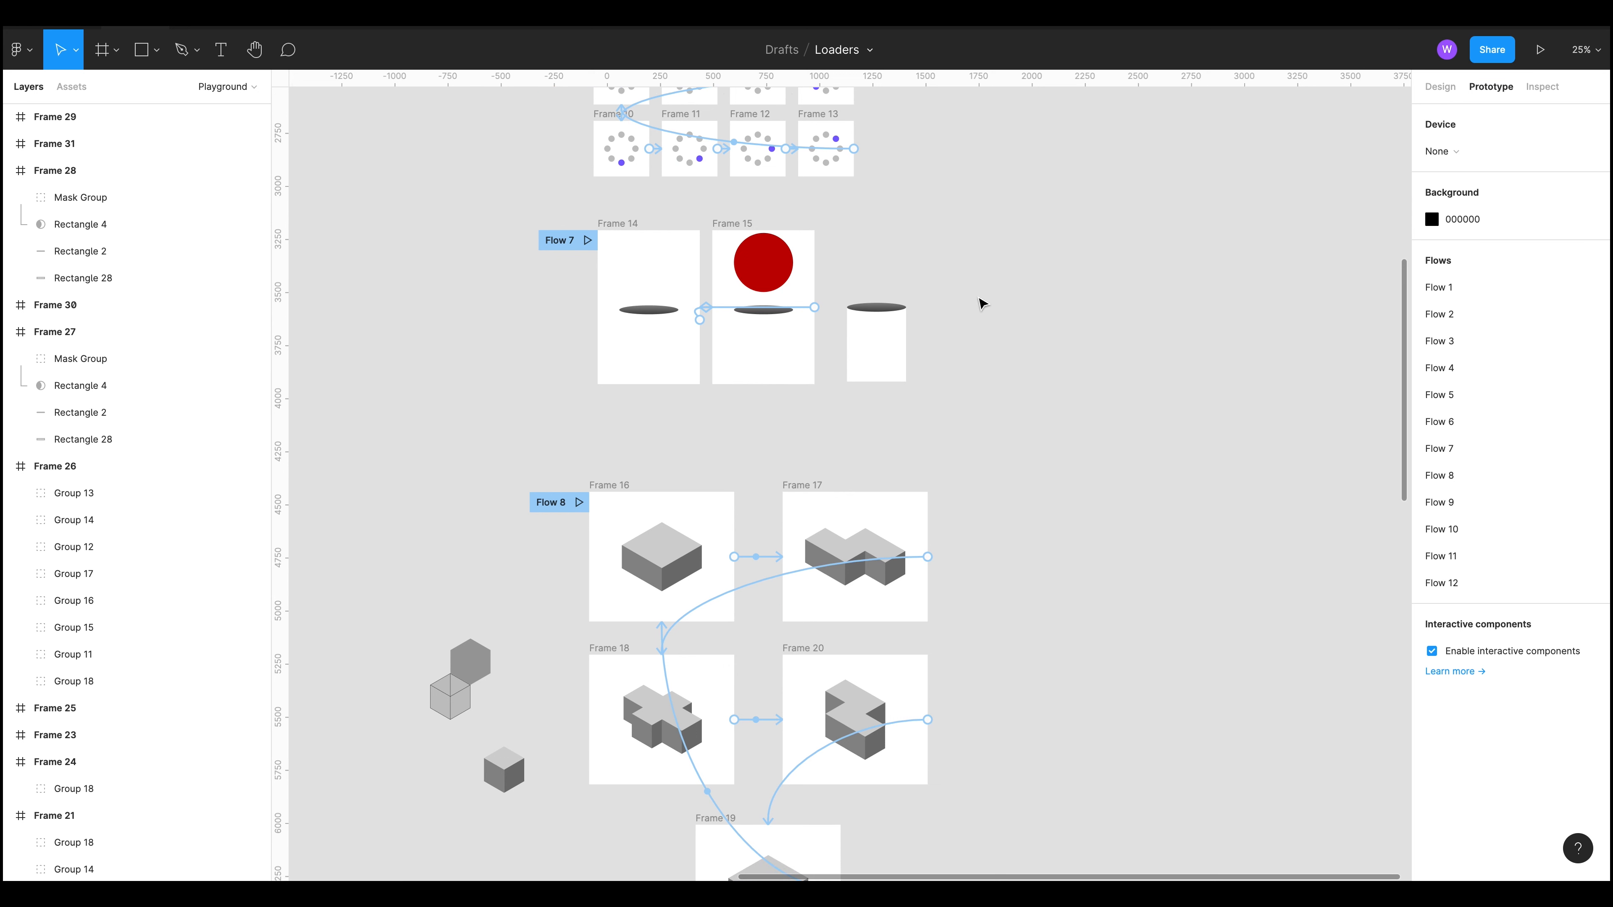